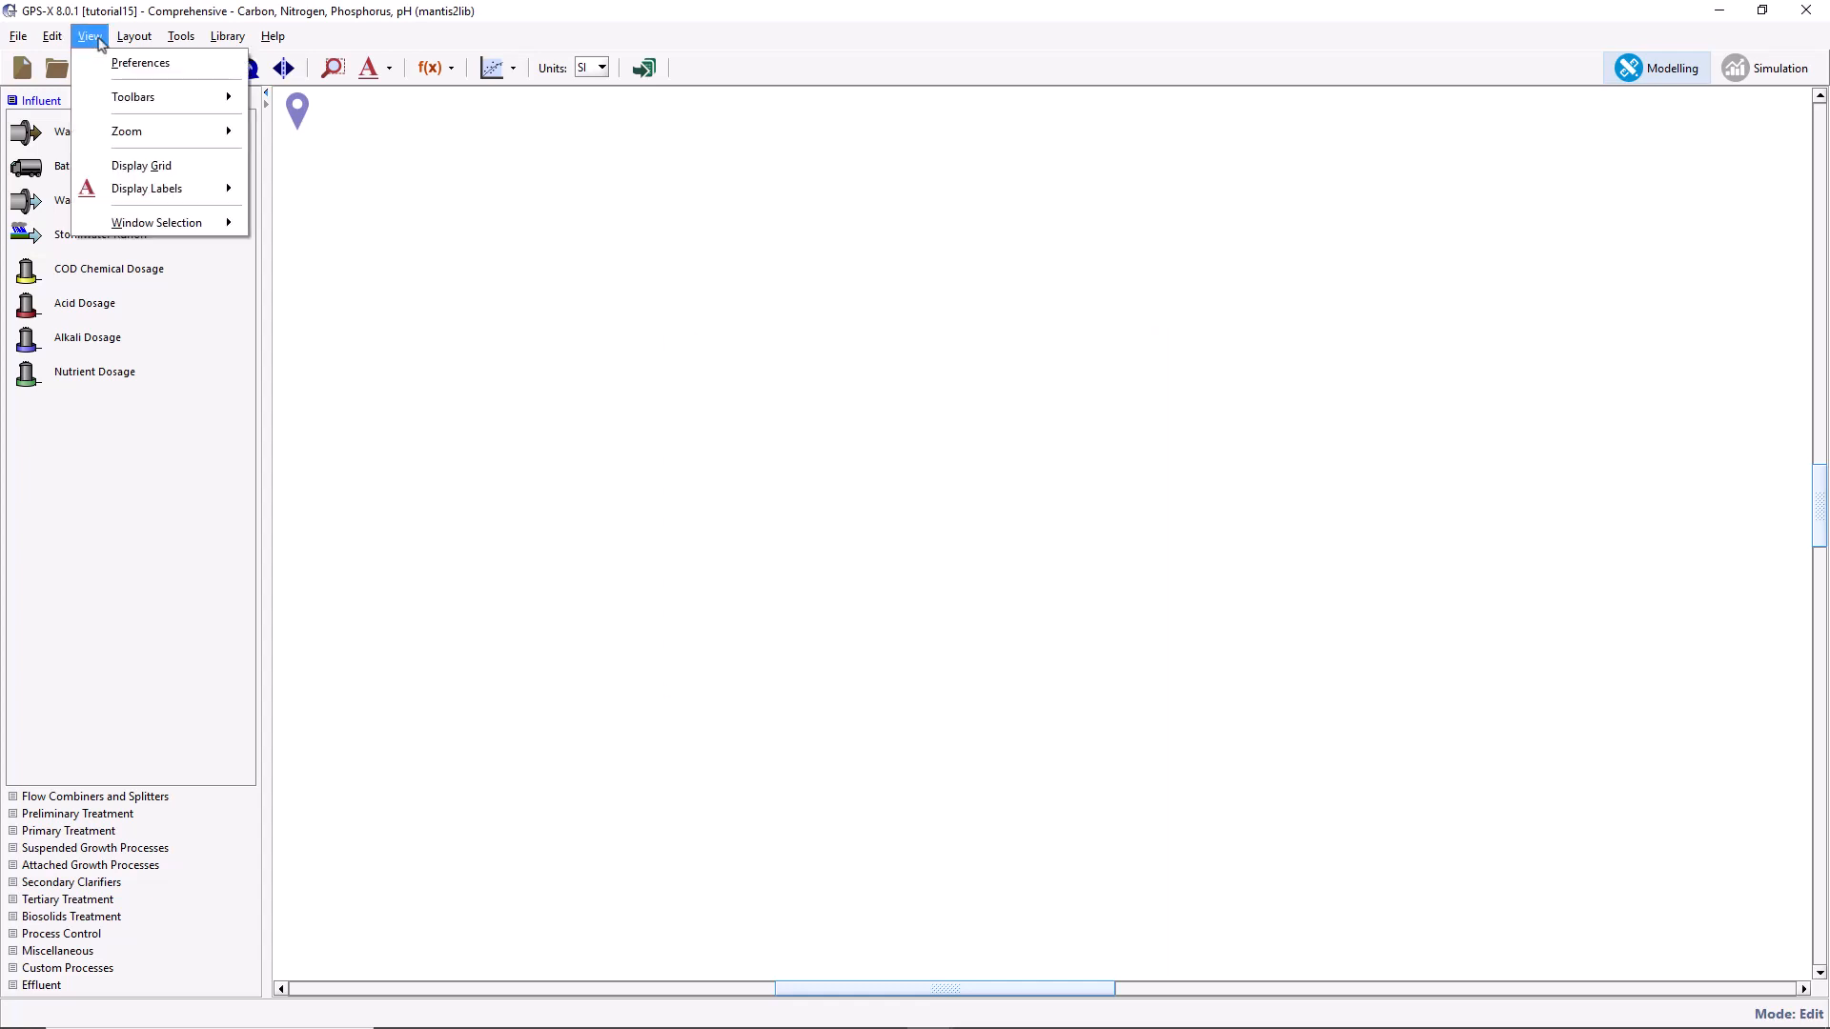
Display the grid and place a Wastewater Influent with a Stormwater Runoff object in the cell directly above it.
{"action": "left_click", "coordinate": [110, 167]}
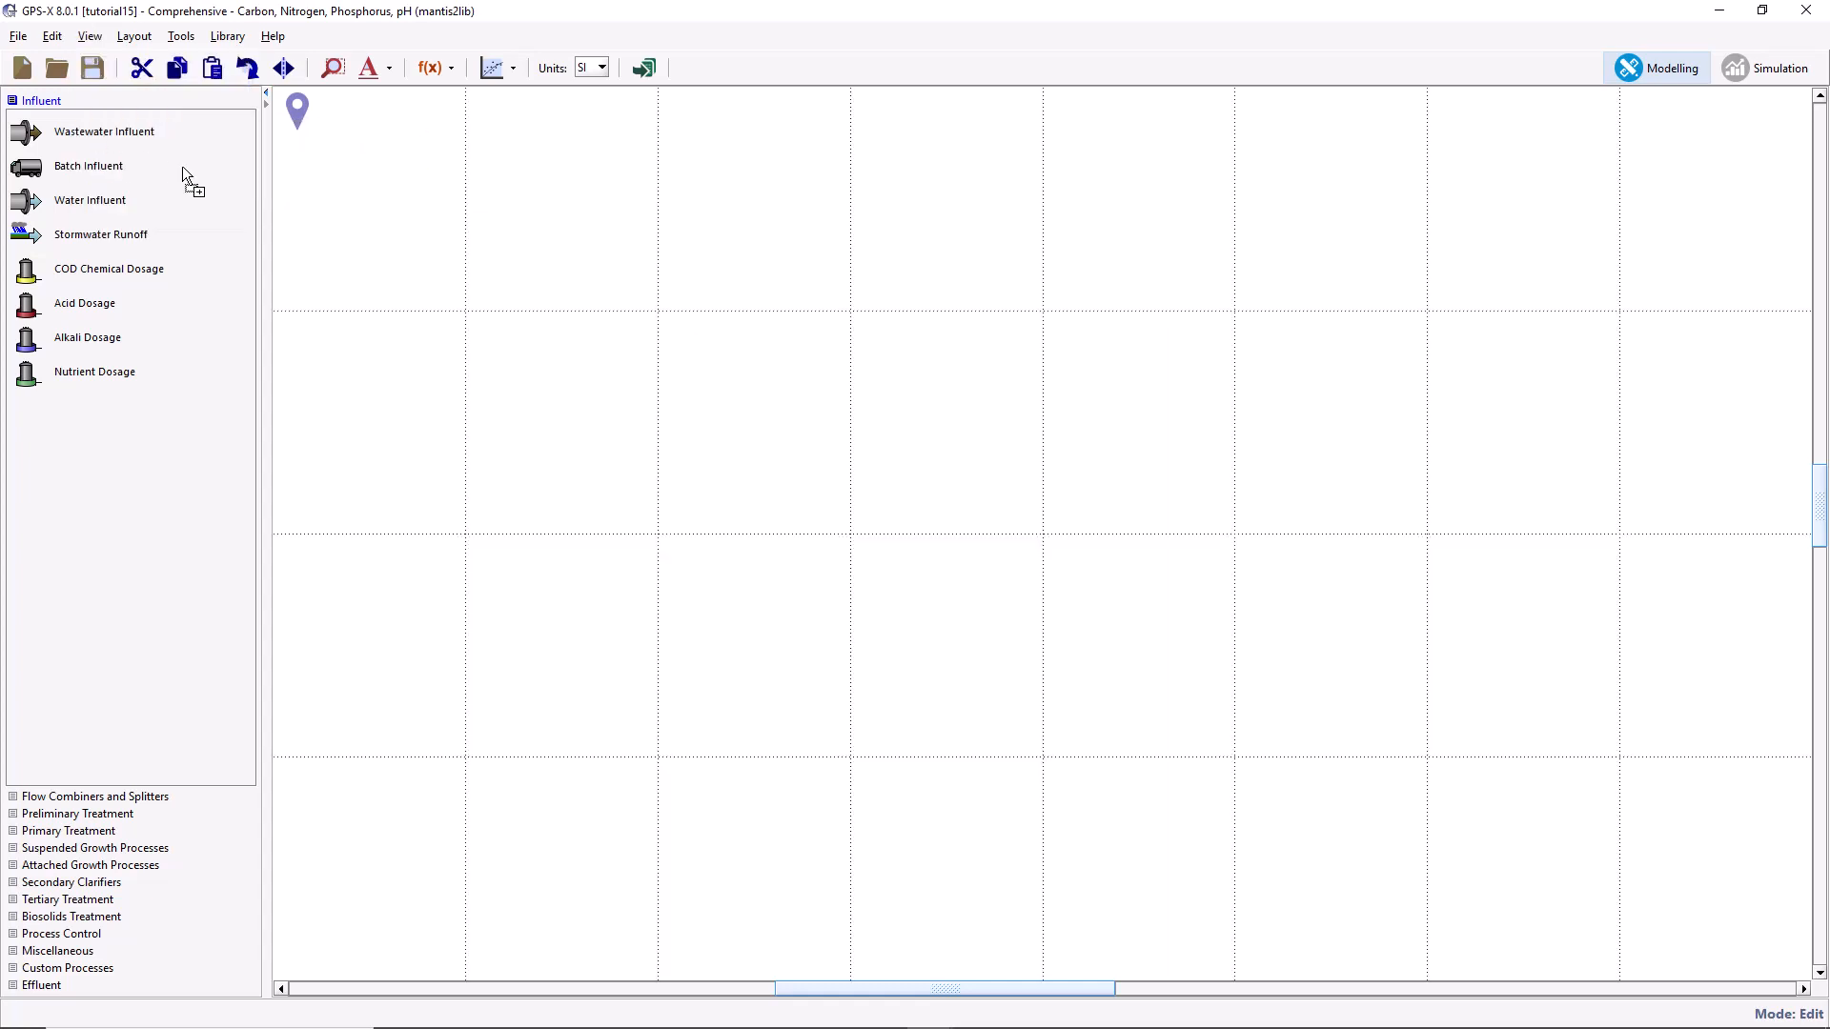
{"action": "left_click_drag", "start_coordinate": [557, 589], "coordinate": [559, 608]}
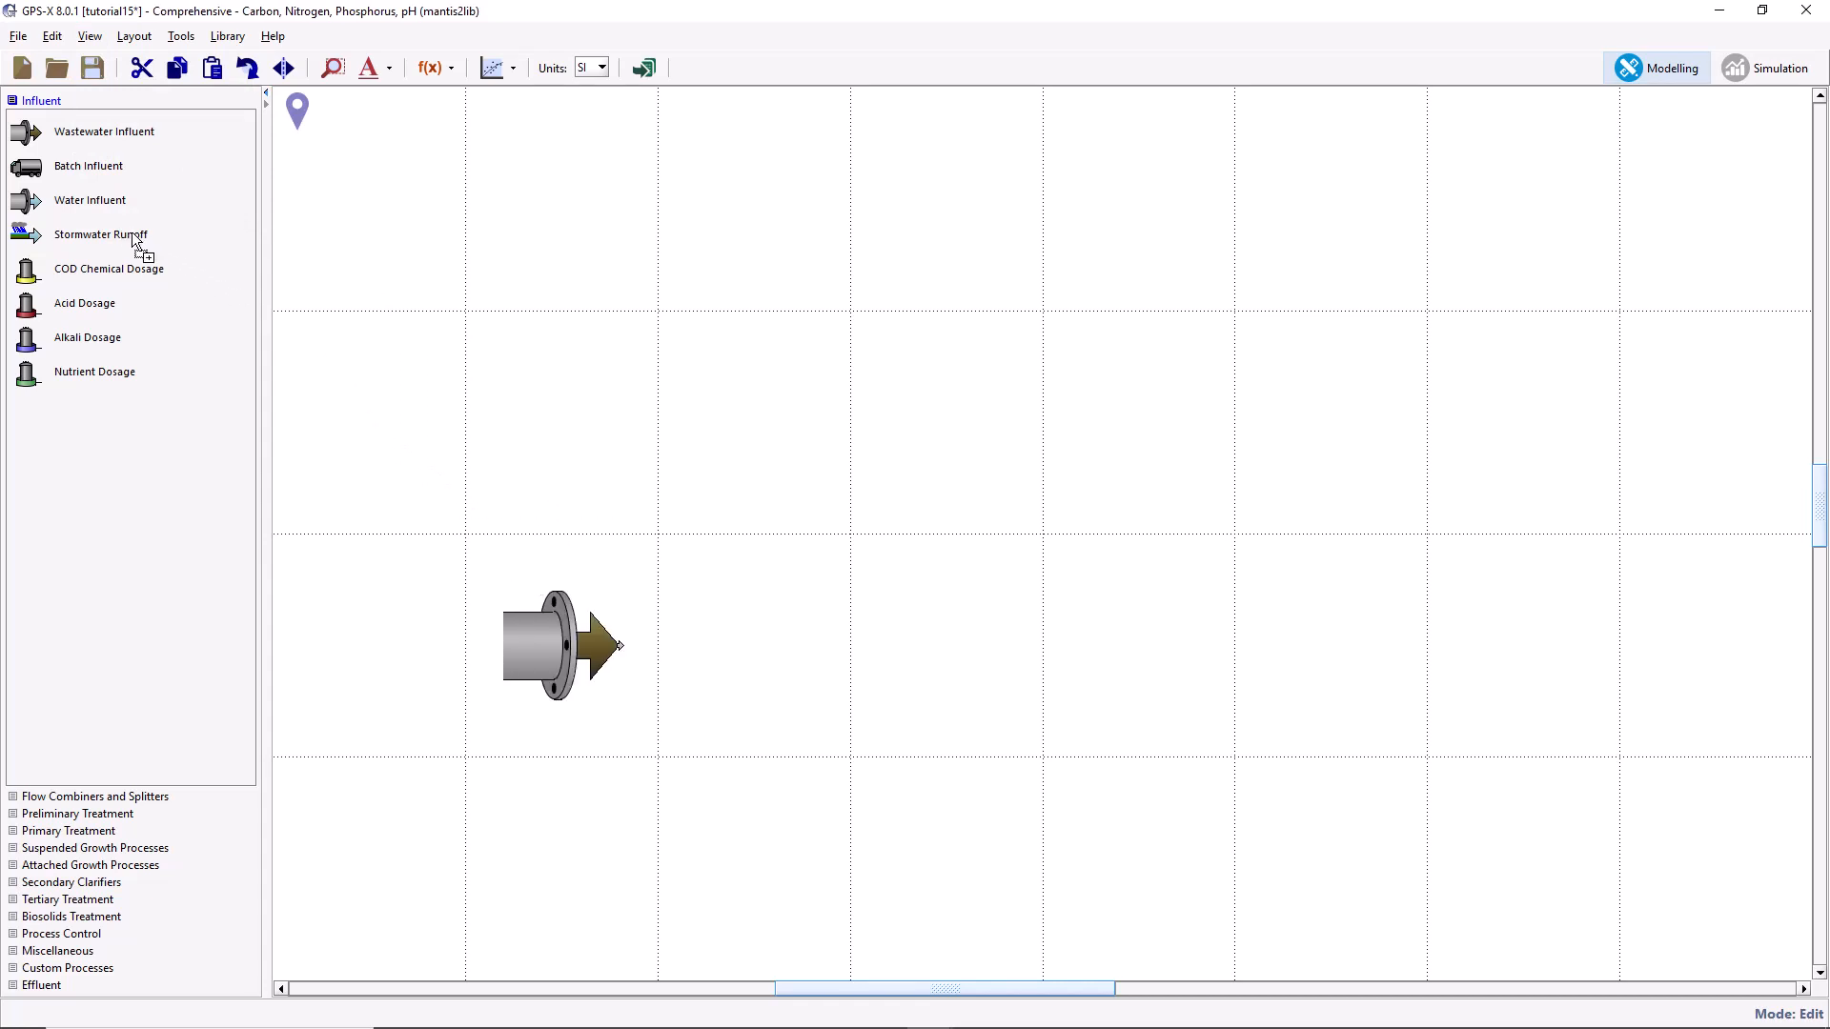
{"action": "left_click_drag", "start_coordinate": [134, 240], "coordinate": [421, 337]}
{"action": "left_click_drag", "start_coordinate": [555, 410], "coordinate": [555, 410]}
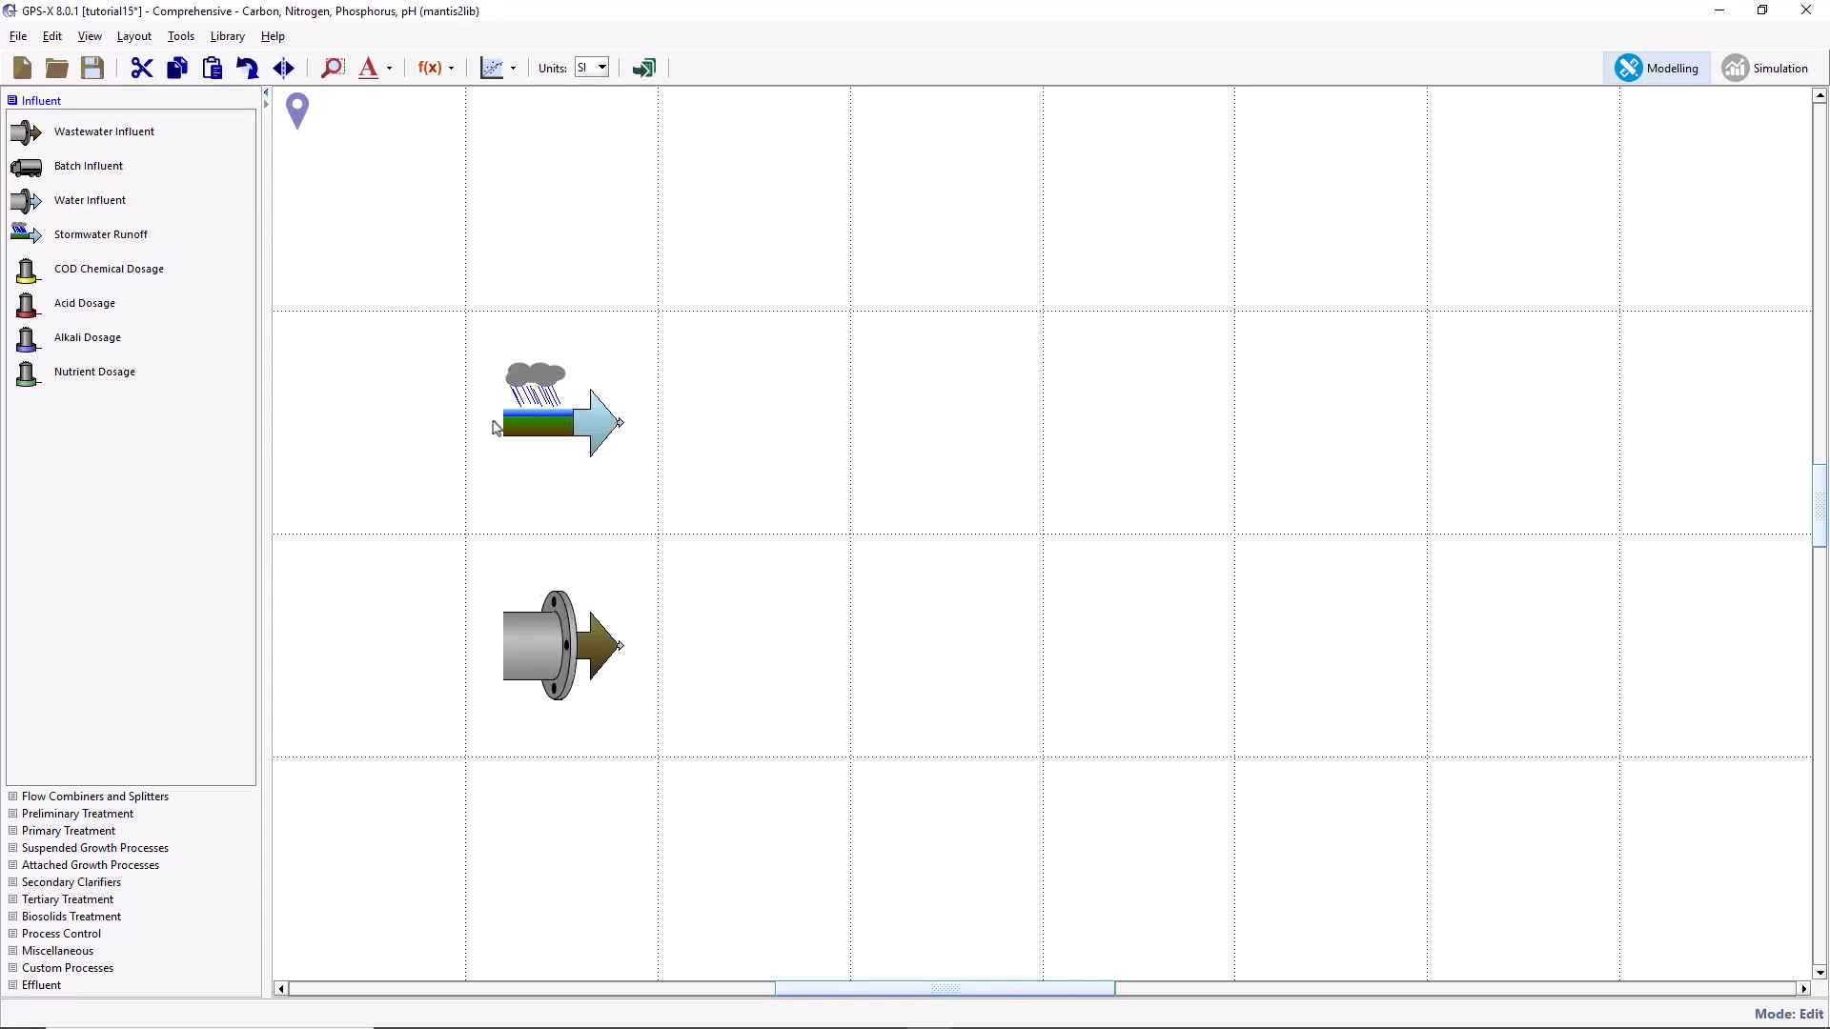
Place a 2-flow Combiner to the right of the stormwater runoff and a Plug-Flow Tank two cells right of the wastewater influent.
{"action": "left_click", "coordinate": [89, 796]}
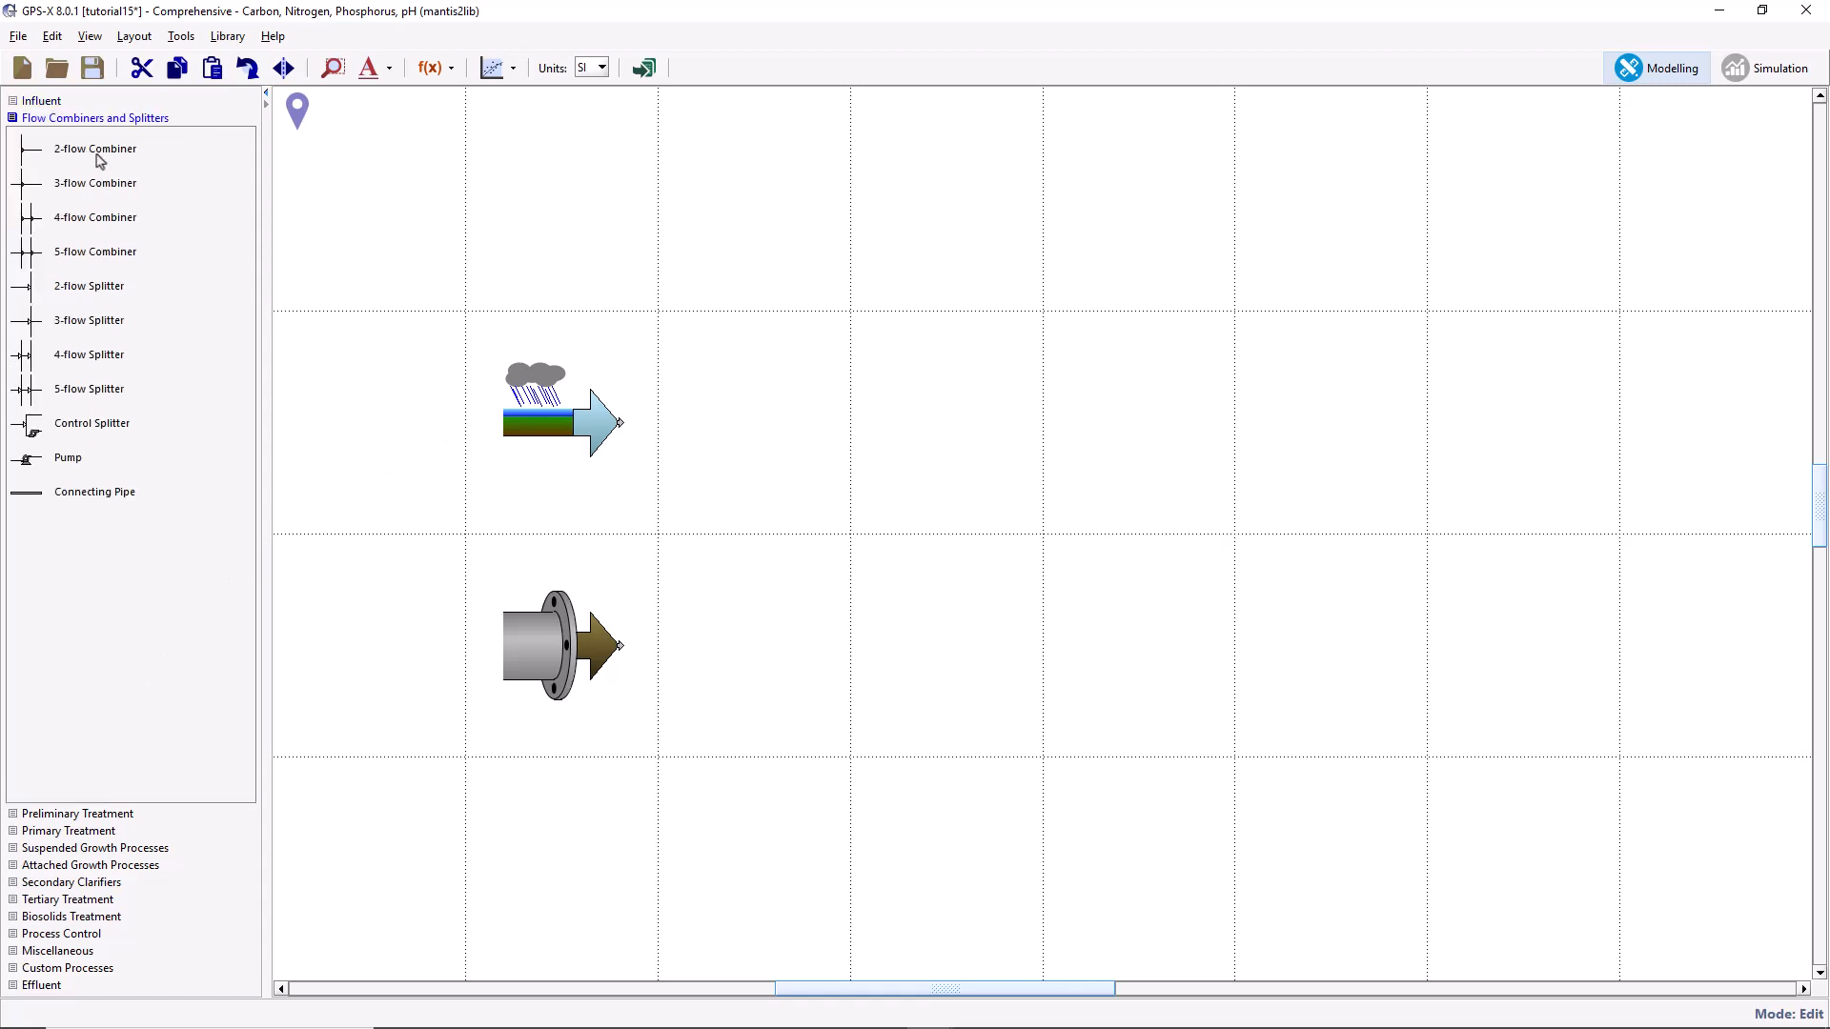
{"action": "left_click_drag", "start_coordinate": [101, 155], "coordinate": [722, 417]}
{"action": "left_click", "coordinate": [98, 849]}
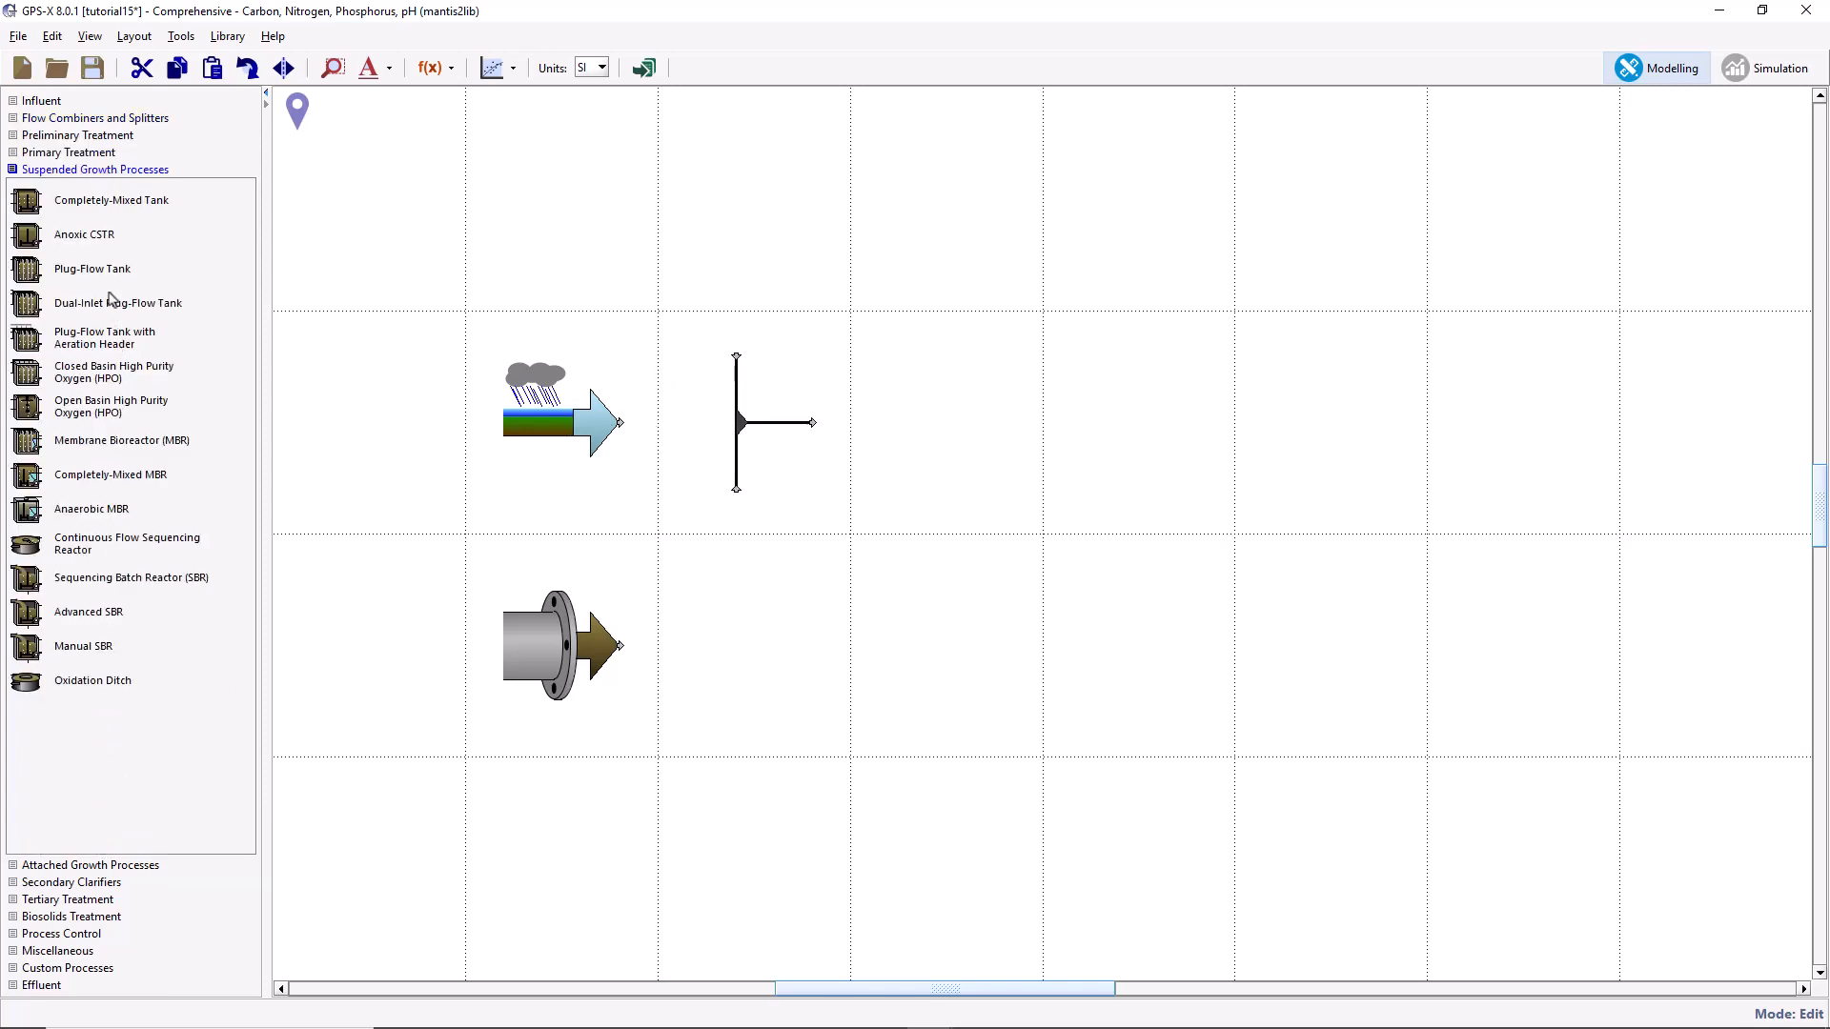
{"action": "left_click_drag", "start_coordinate": [107, 272], "coordinate": [793, 473]}
{"action": "left_click_drag", "start_coordinate": [938, 617], "coordinate": [940, 624]}
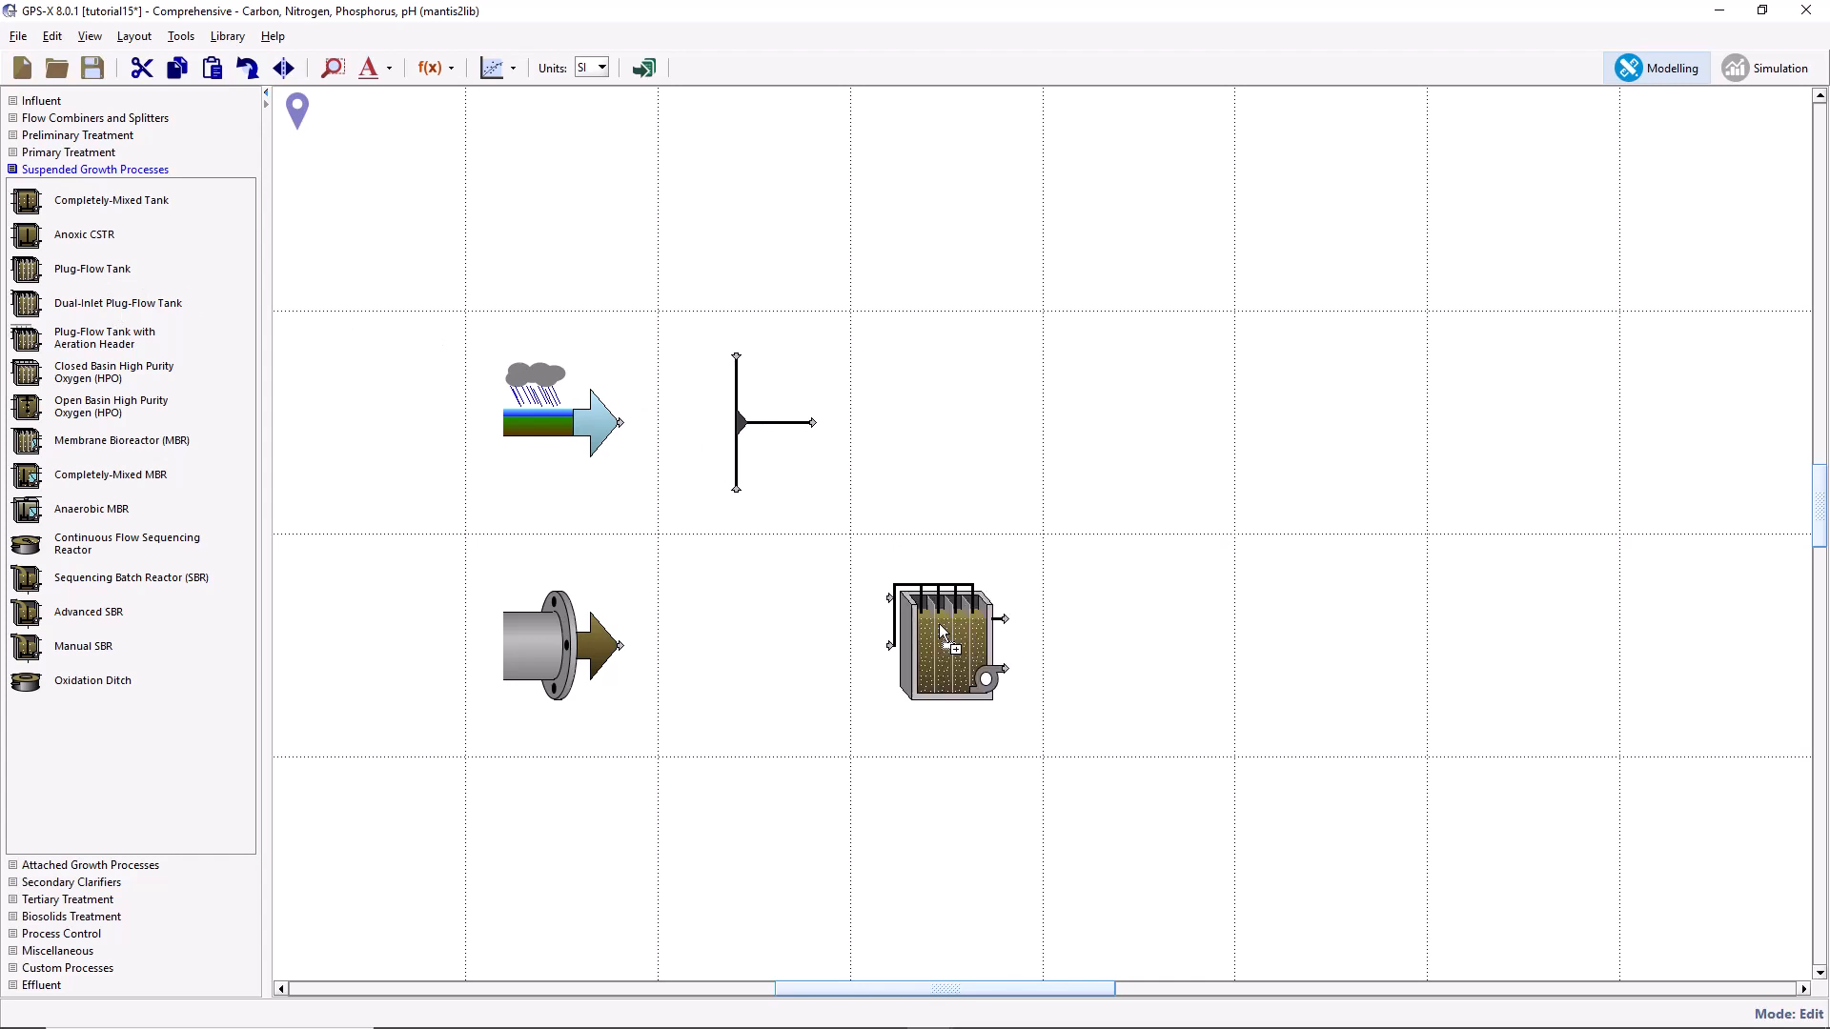
Place a Circular Secondary Clarifier right of the plug-flow tank and a Wastewater Outfall in the cell after it.
{"action": "left_click", "coordinate": [81, 883]}
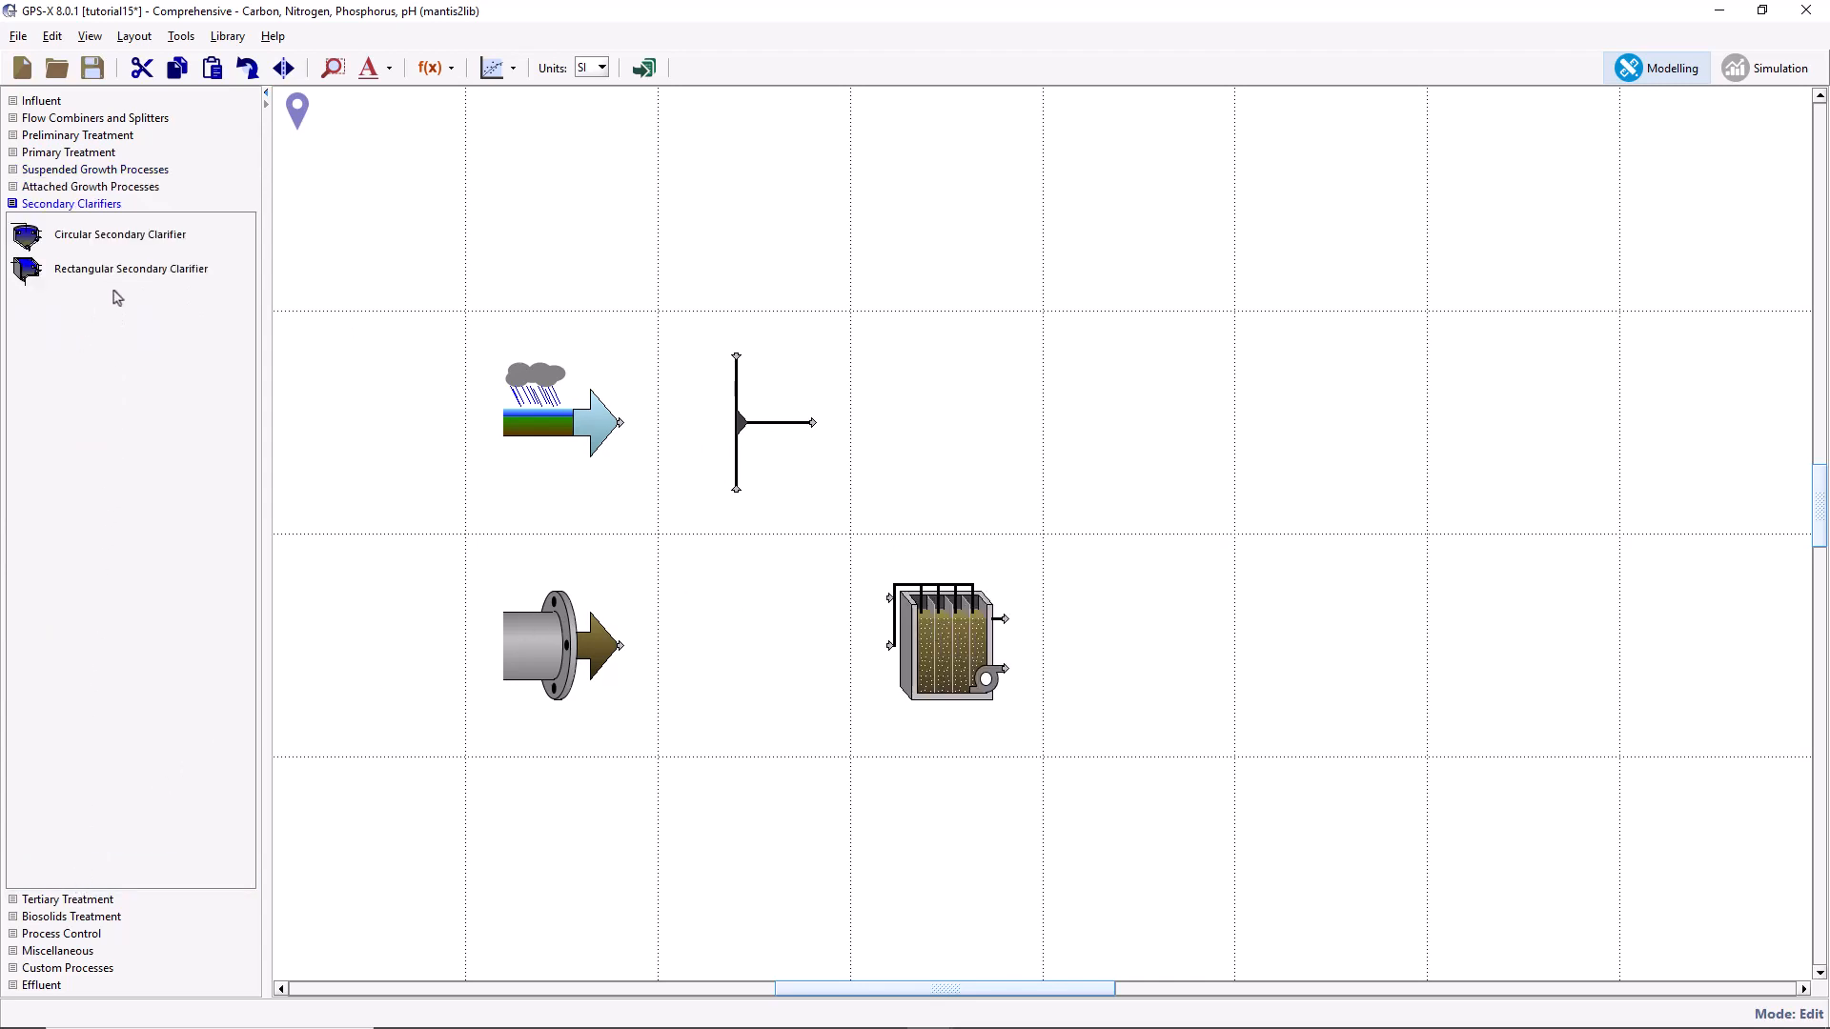
{"action": "left_click_drag", "start_coordinate": [121, 243], "coordinate": [1122, 631]}
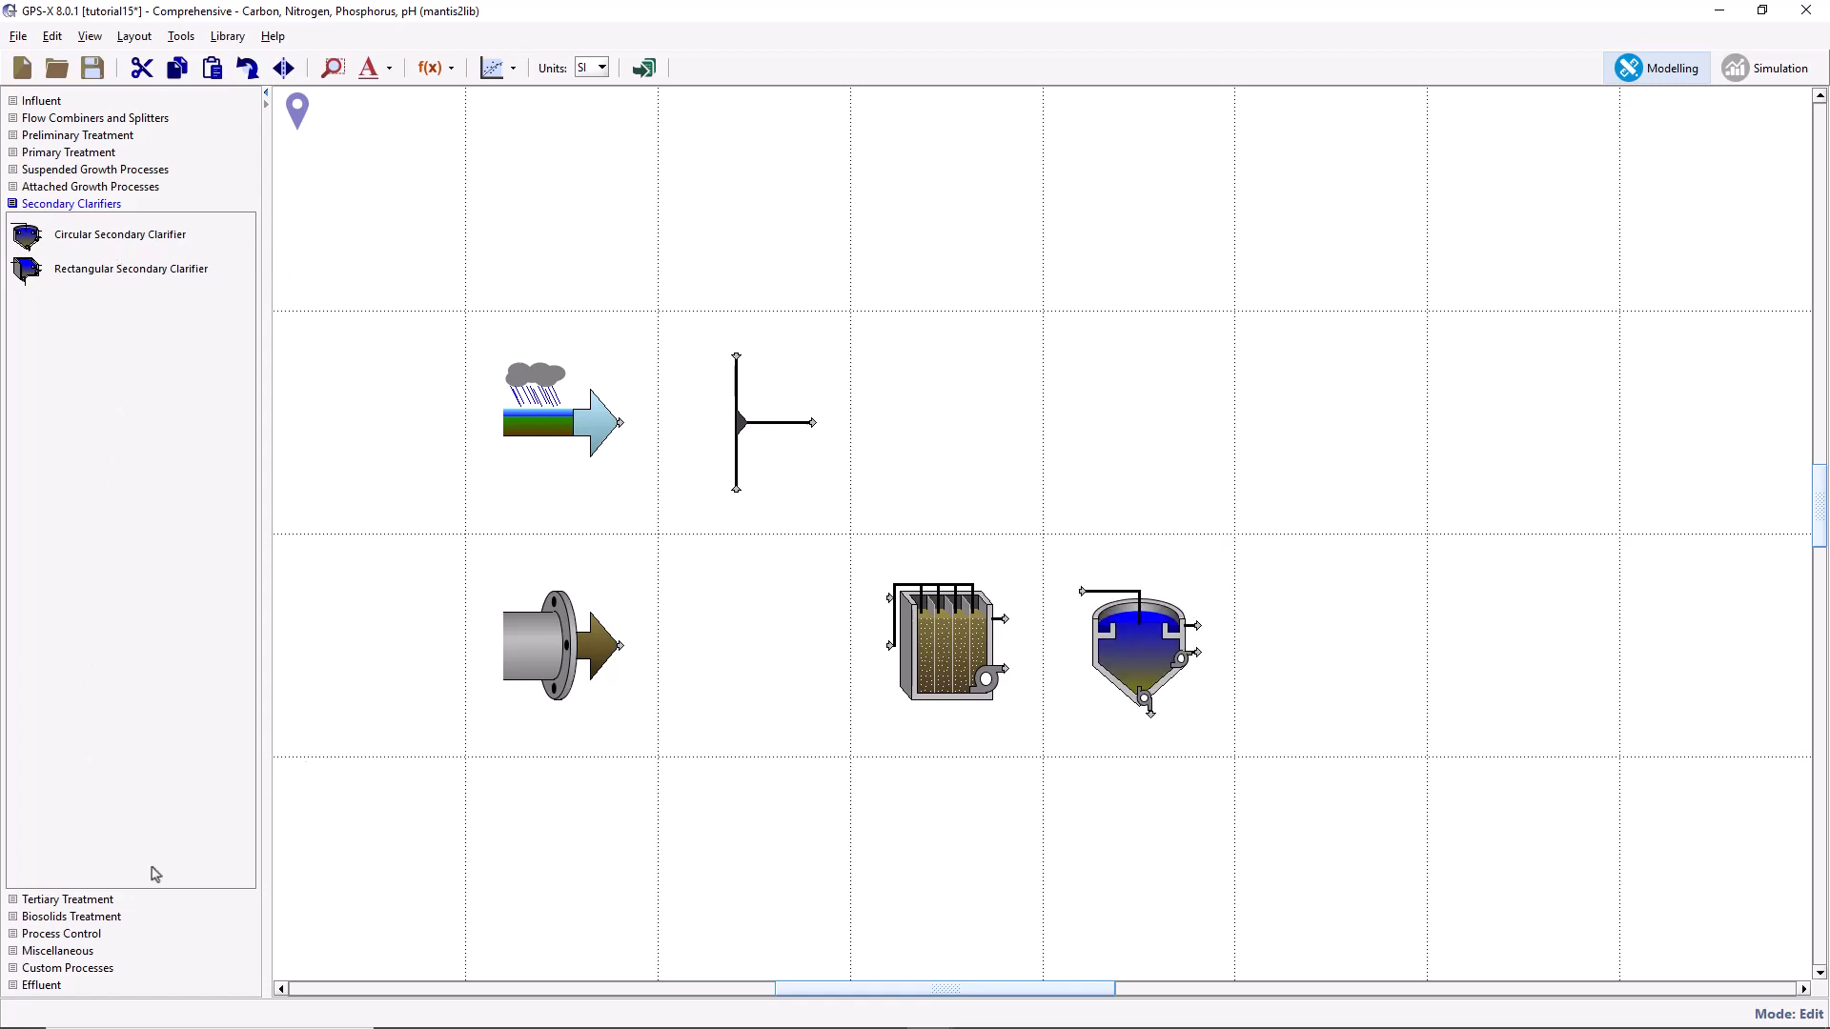
{"action": "left_click", "coordinate": [69, 983]}
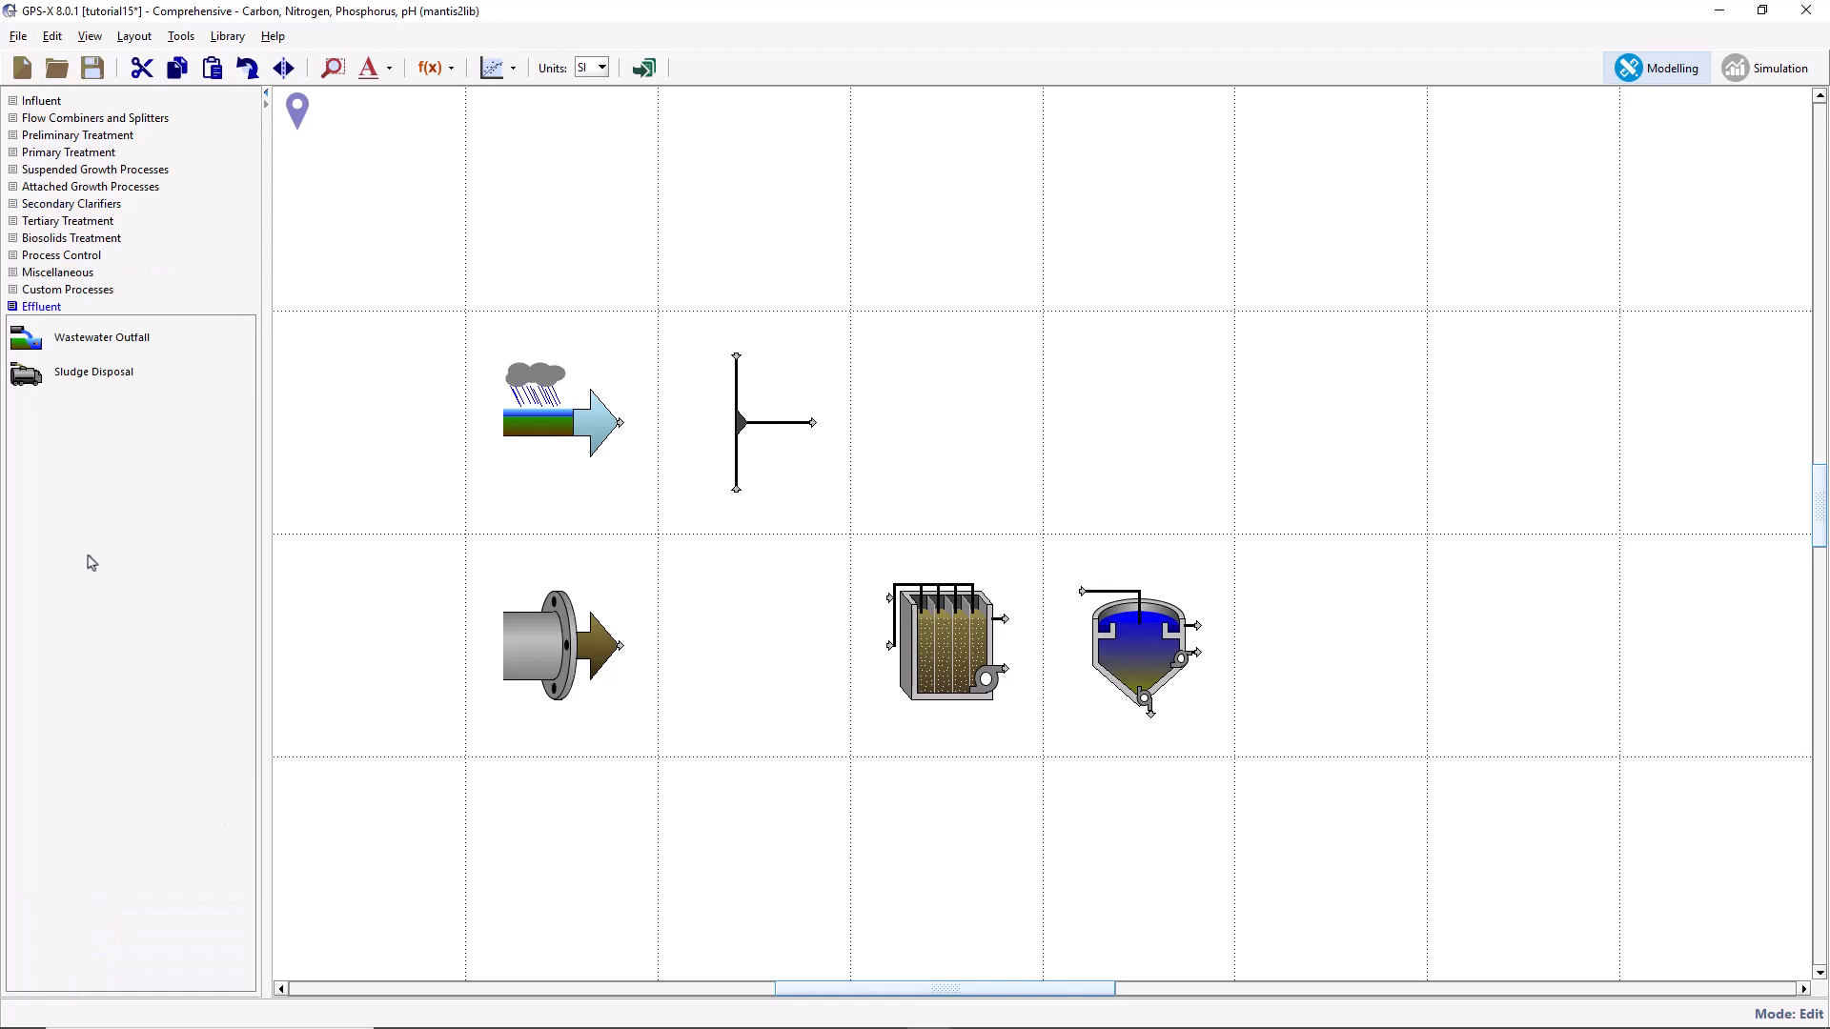
{"action": "left_click_drag", "start_coordinate": [102, 345], "coordinate": [788, 459]}
{"action": "left_click_drag", "start_coordinate": [1303, 647], "coordinate": [1304, 648]}
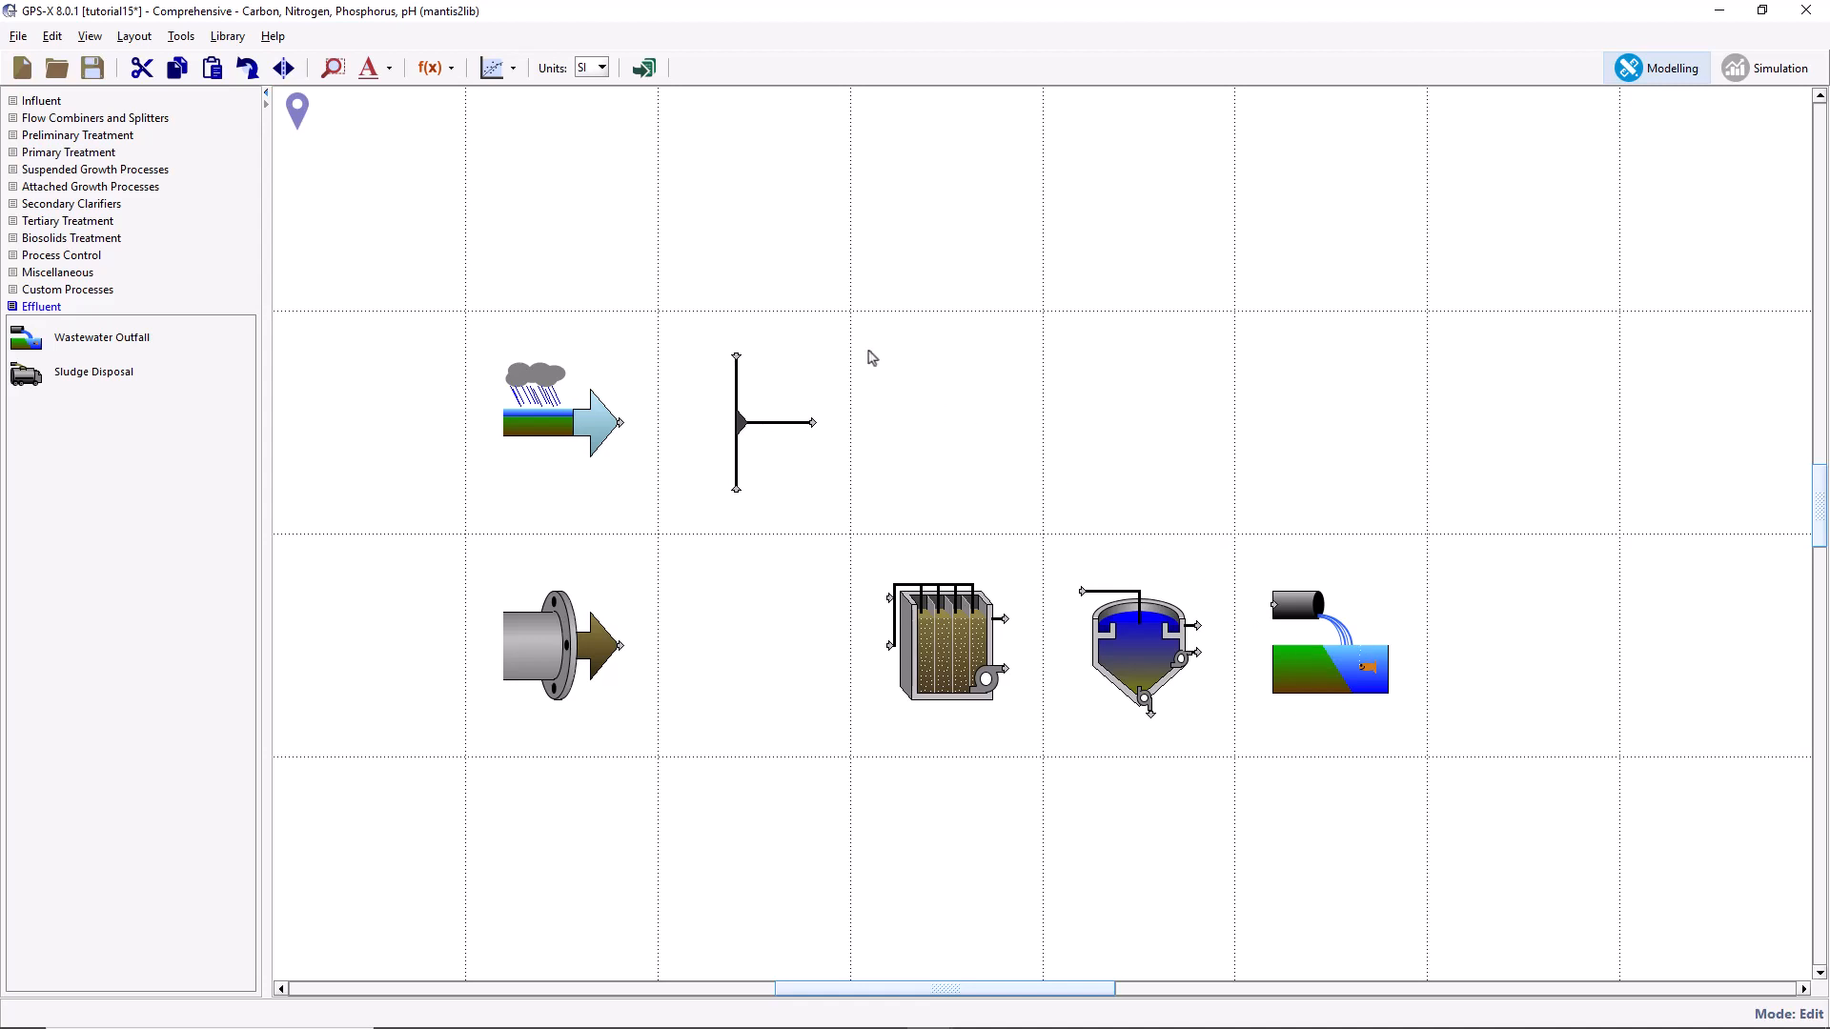
Select the Comprehensive (mantis2lib) library and assign the codstates model to the wastewater influent.
{"action": "left_click", "coordinate": [227, 38]}
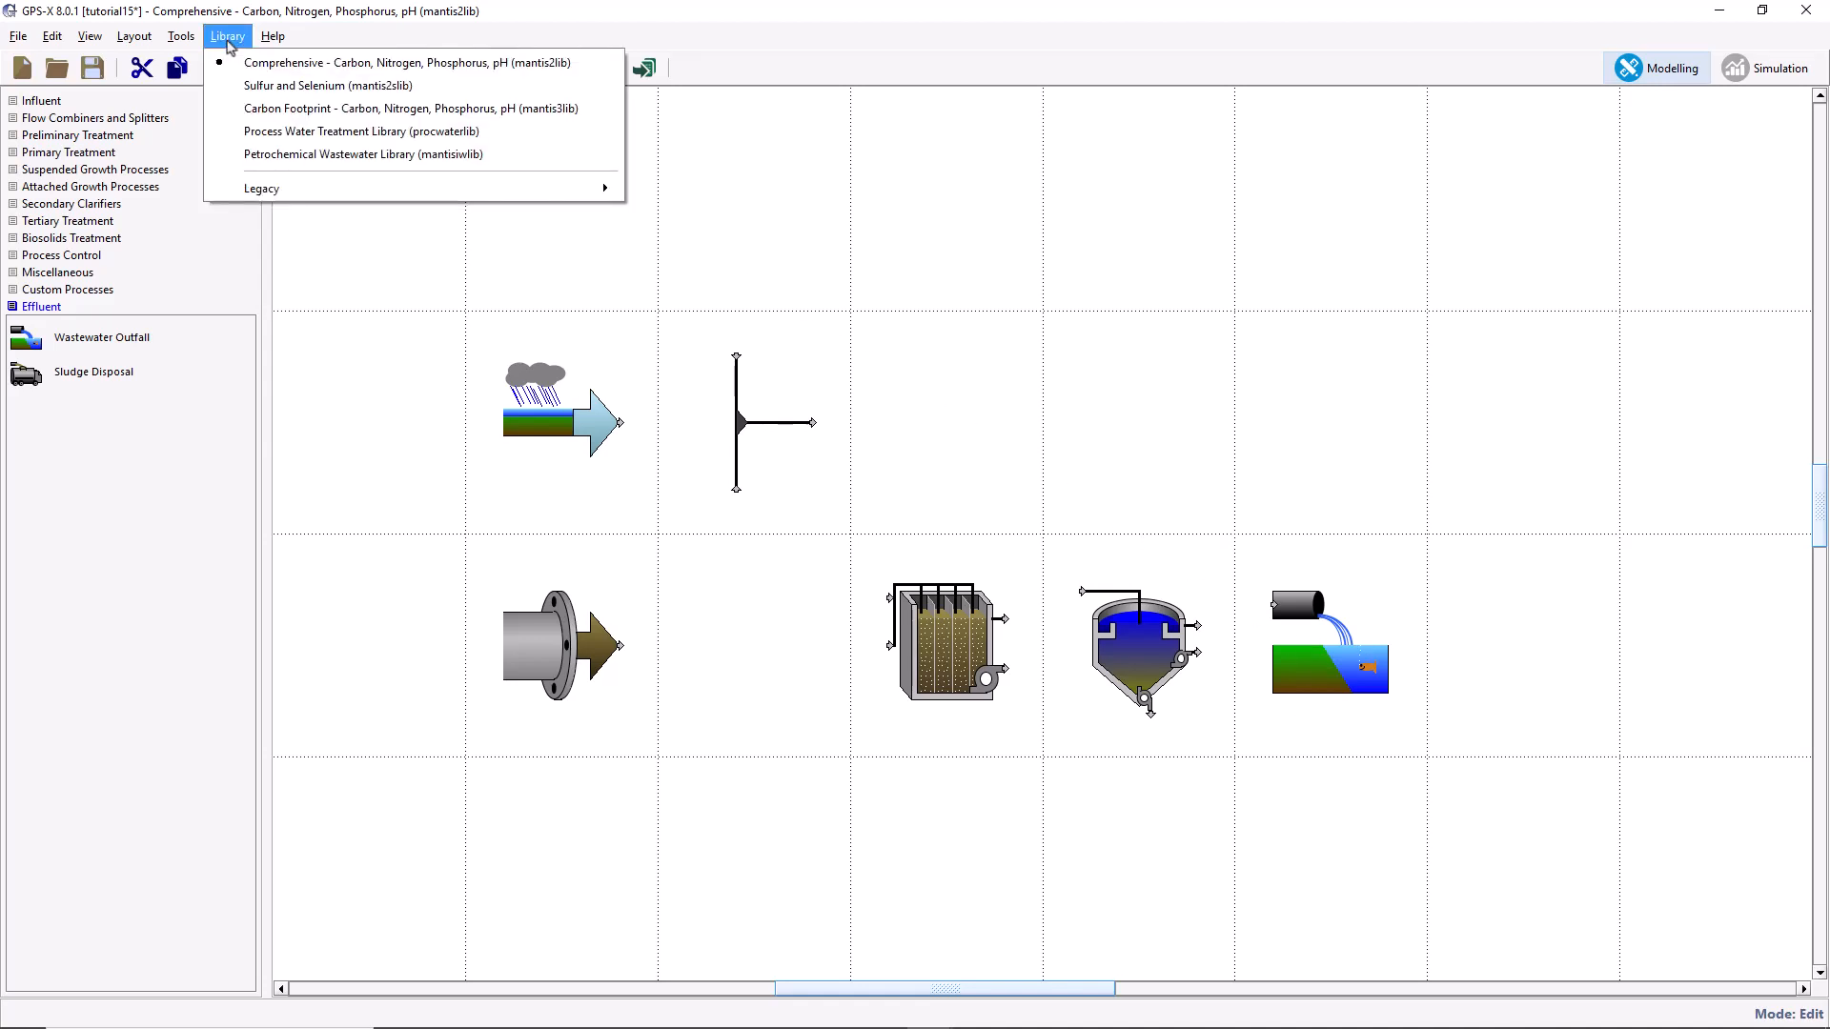
{"action": "left_click", "coordinate": [226, 69]}
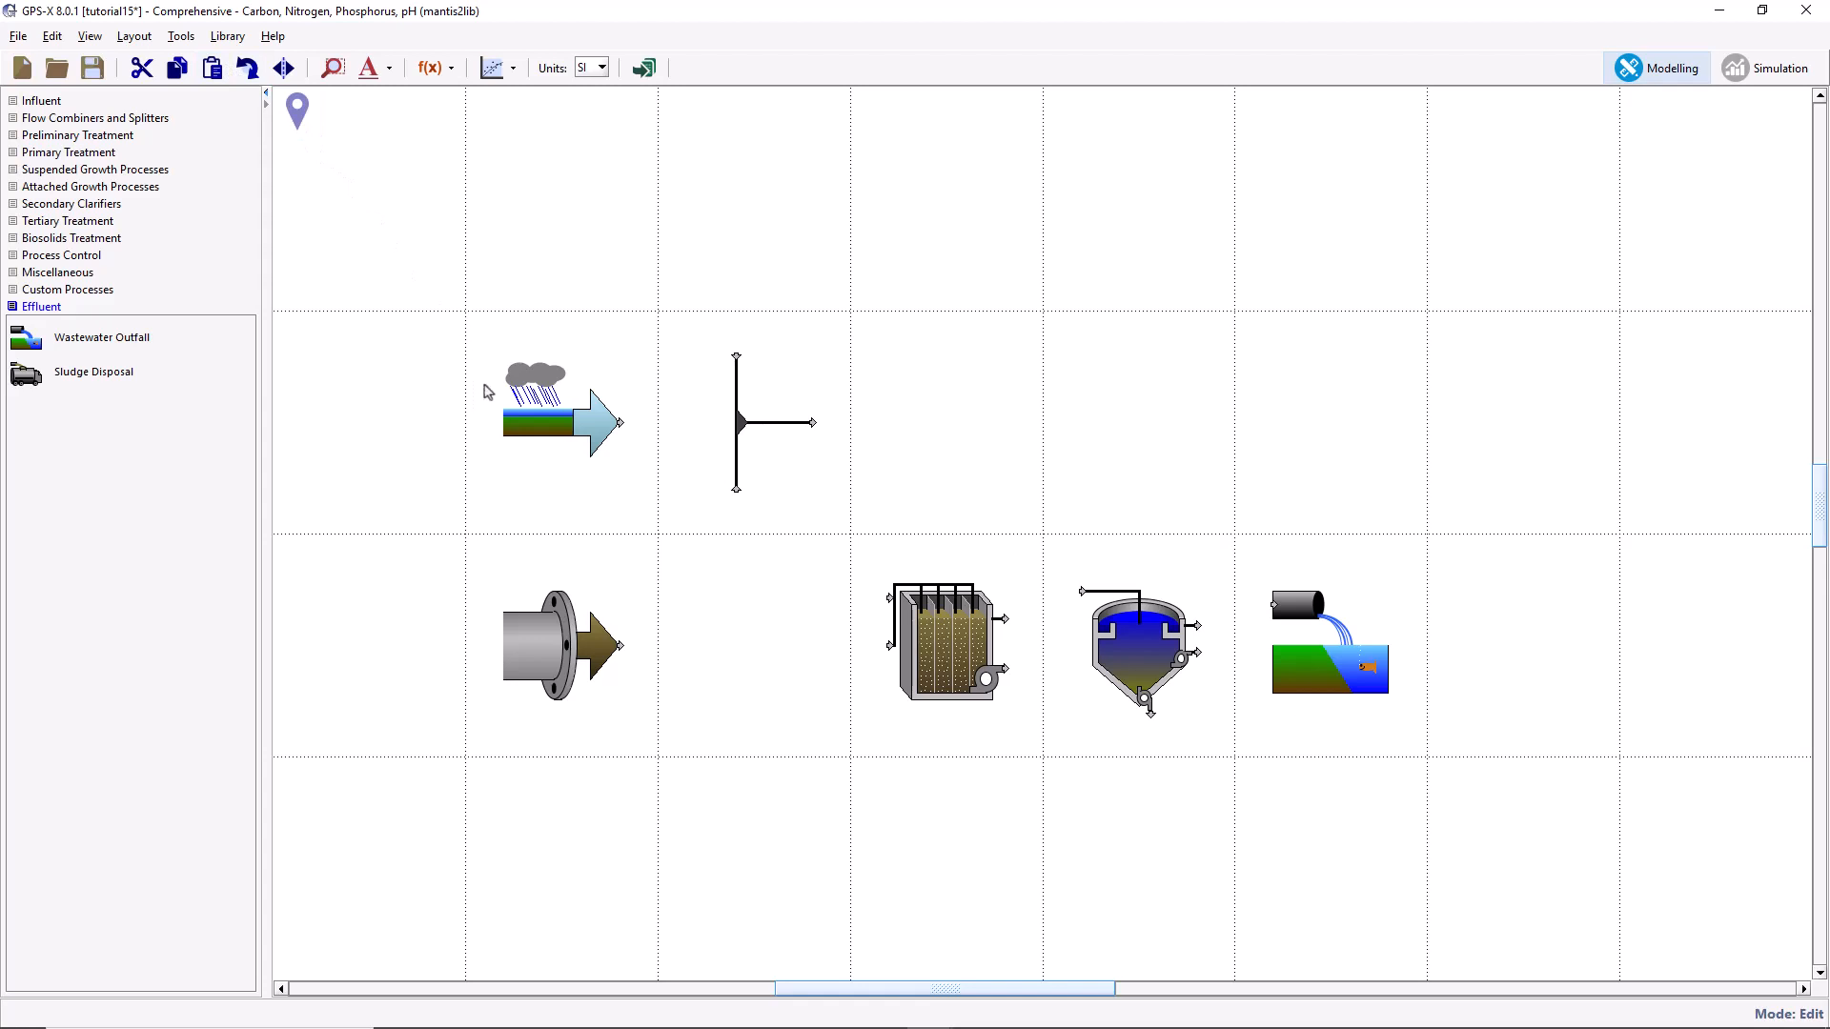
{"action": "right_click", "coordinate": [543, 642]}
{"action": "mouse_move", "coordinate": [610, 650]}
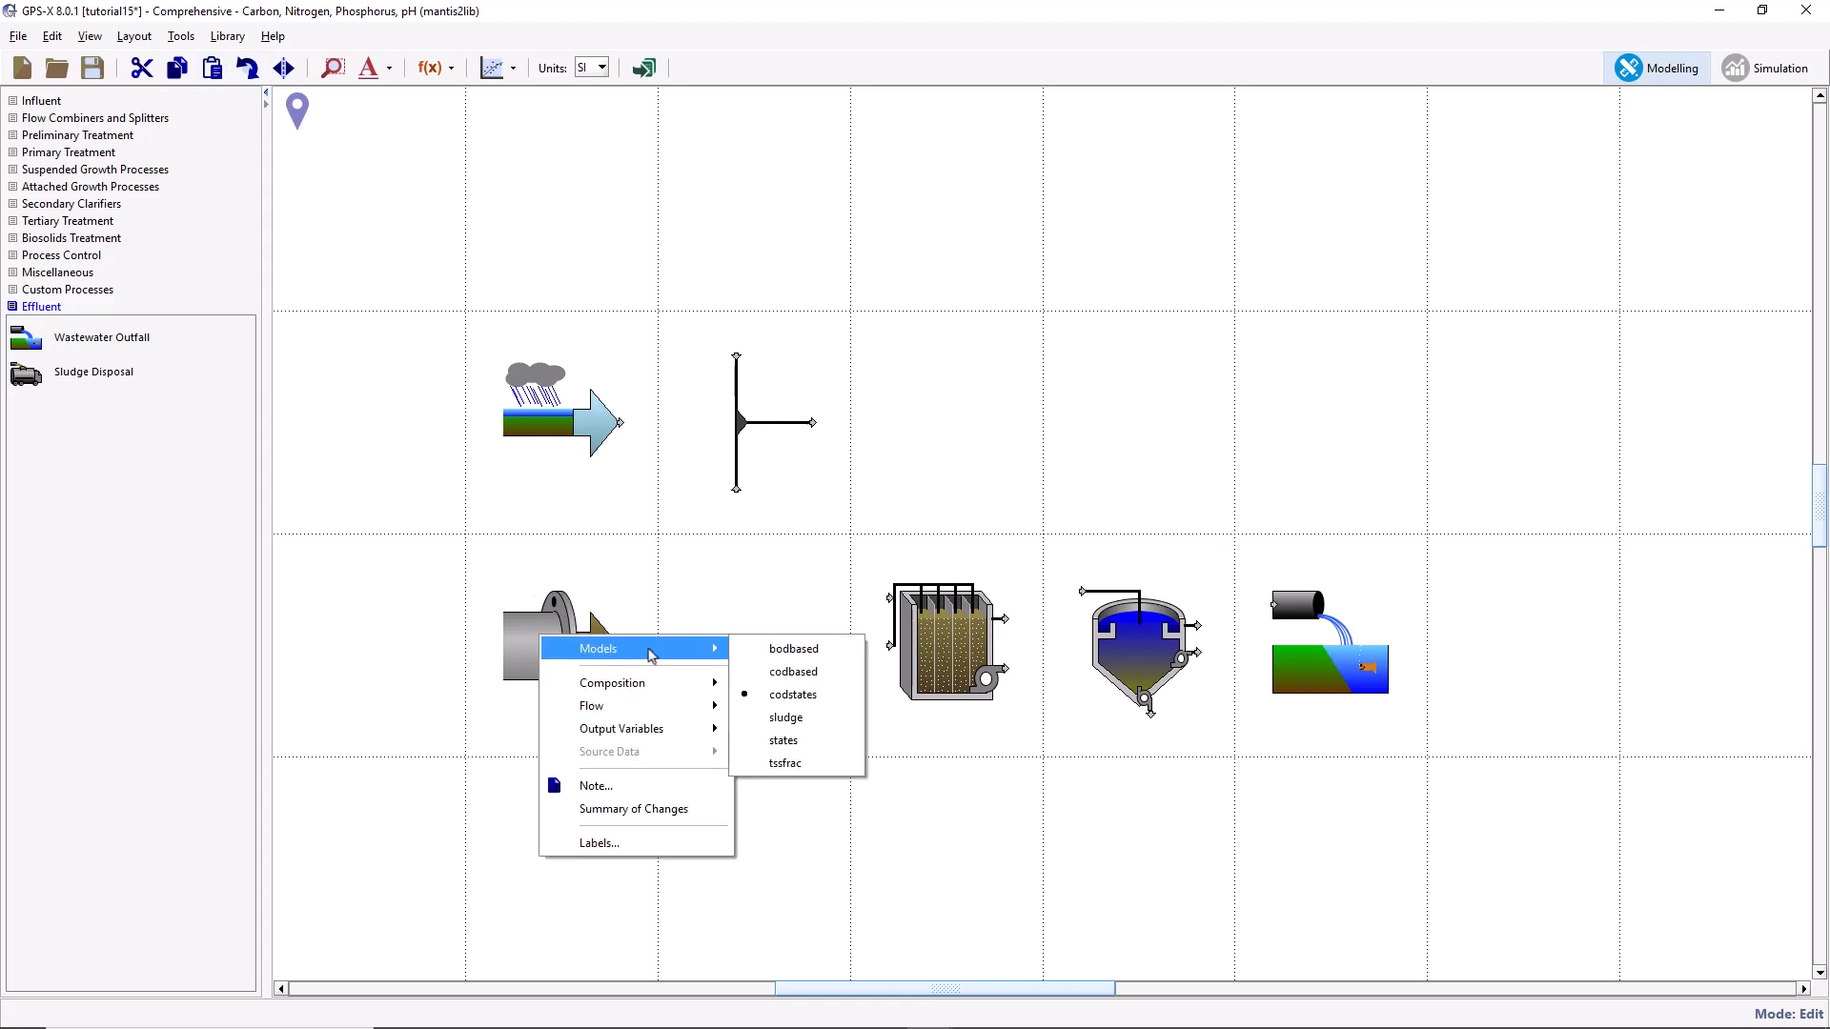
{"action": "left_click", "coordinate": [780, 696]}
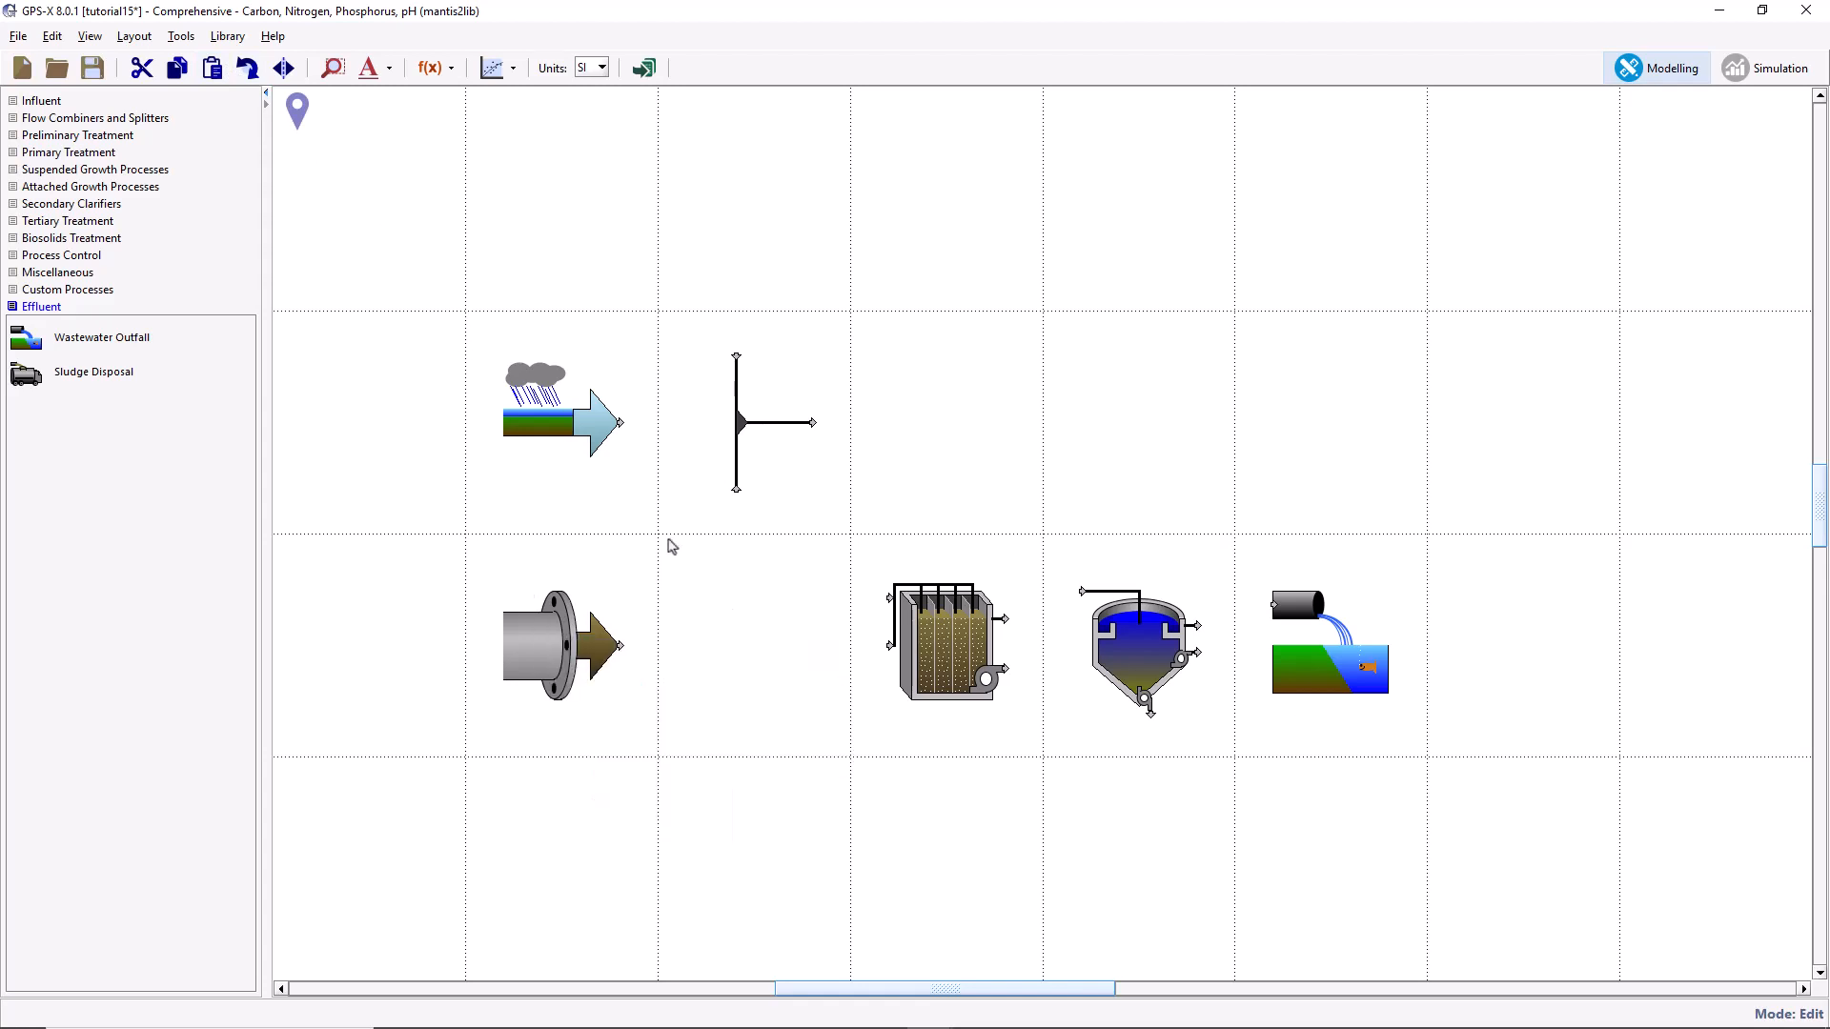
Assign the runoff model to the stormwater runoff and the mantis2 model to the plug-flow tank.
{"action": "right_click", "coordinate": [553, 420]}
{"action": "mouse_move", "coordinate": [572, 426]}
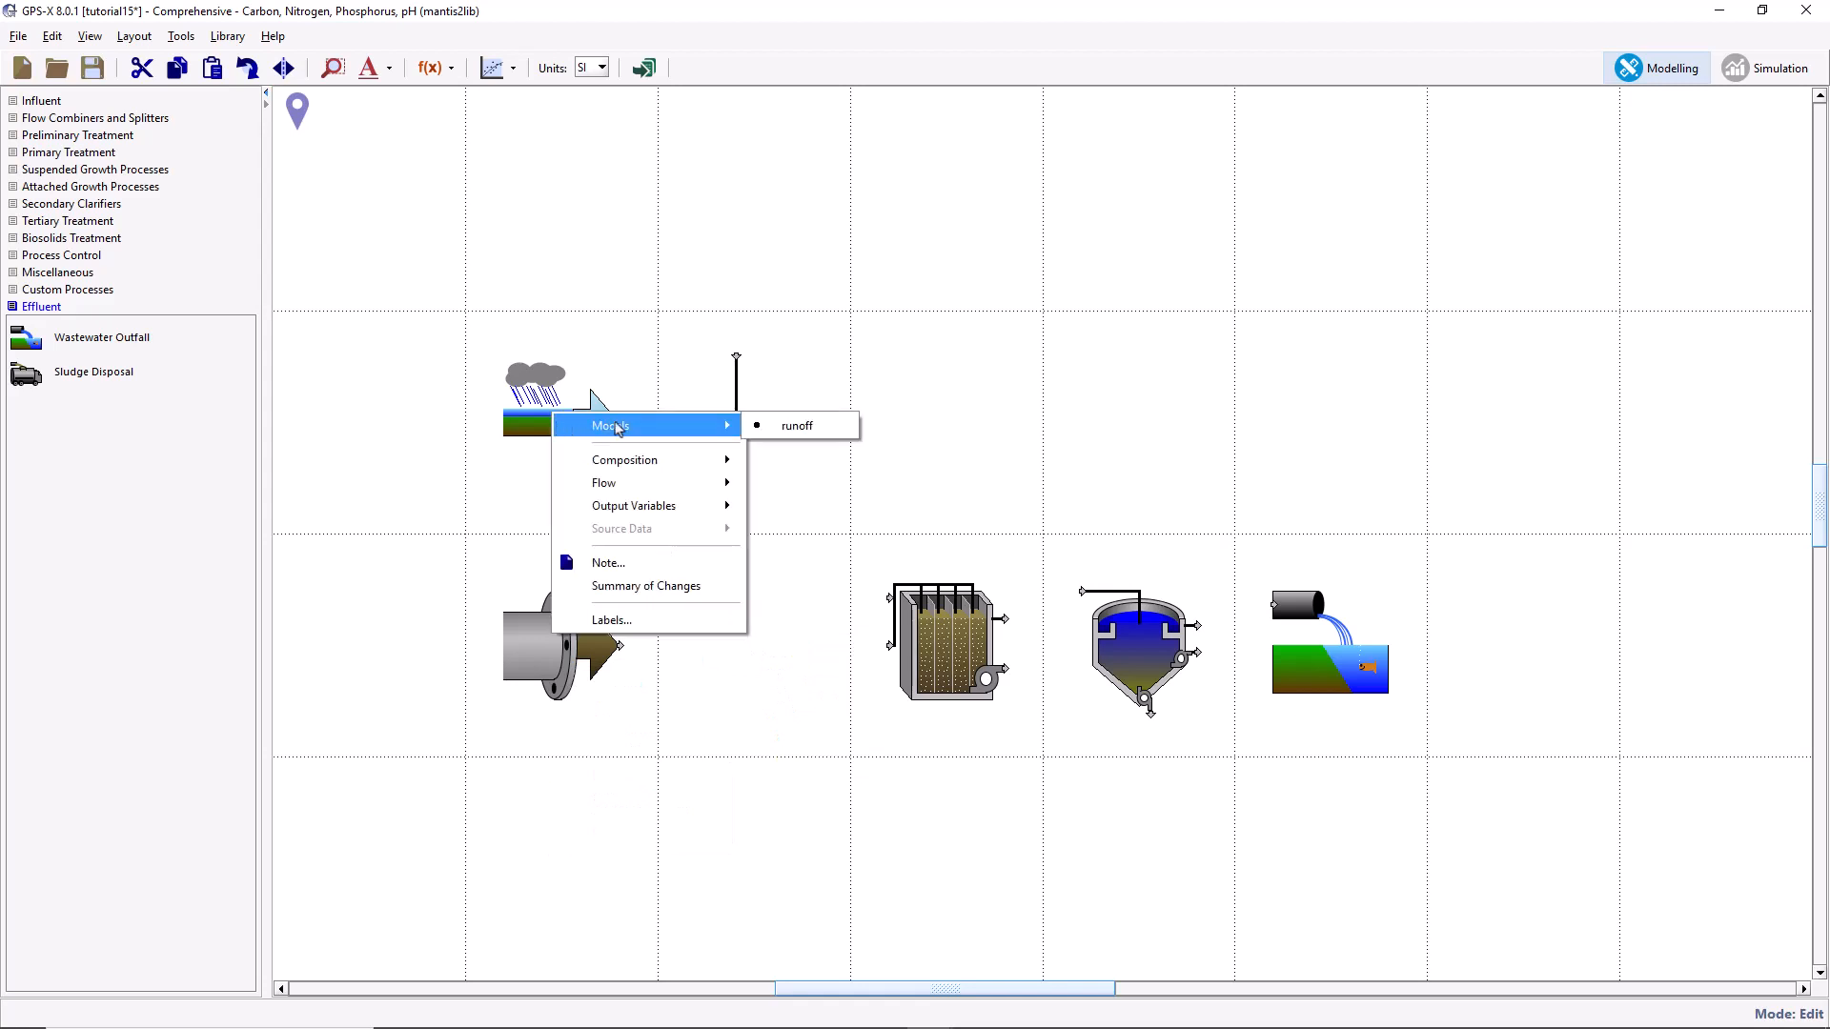
{"action": "left_click", "coordinate": [755, 429]}
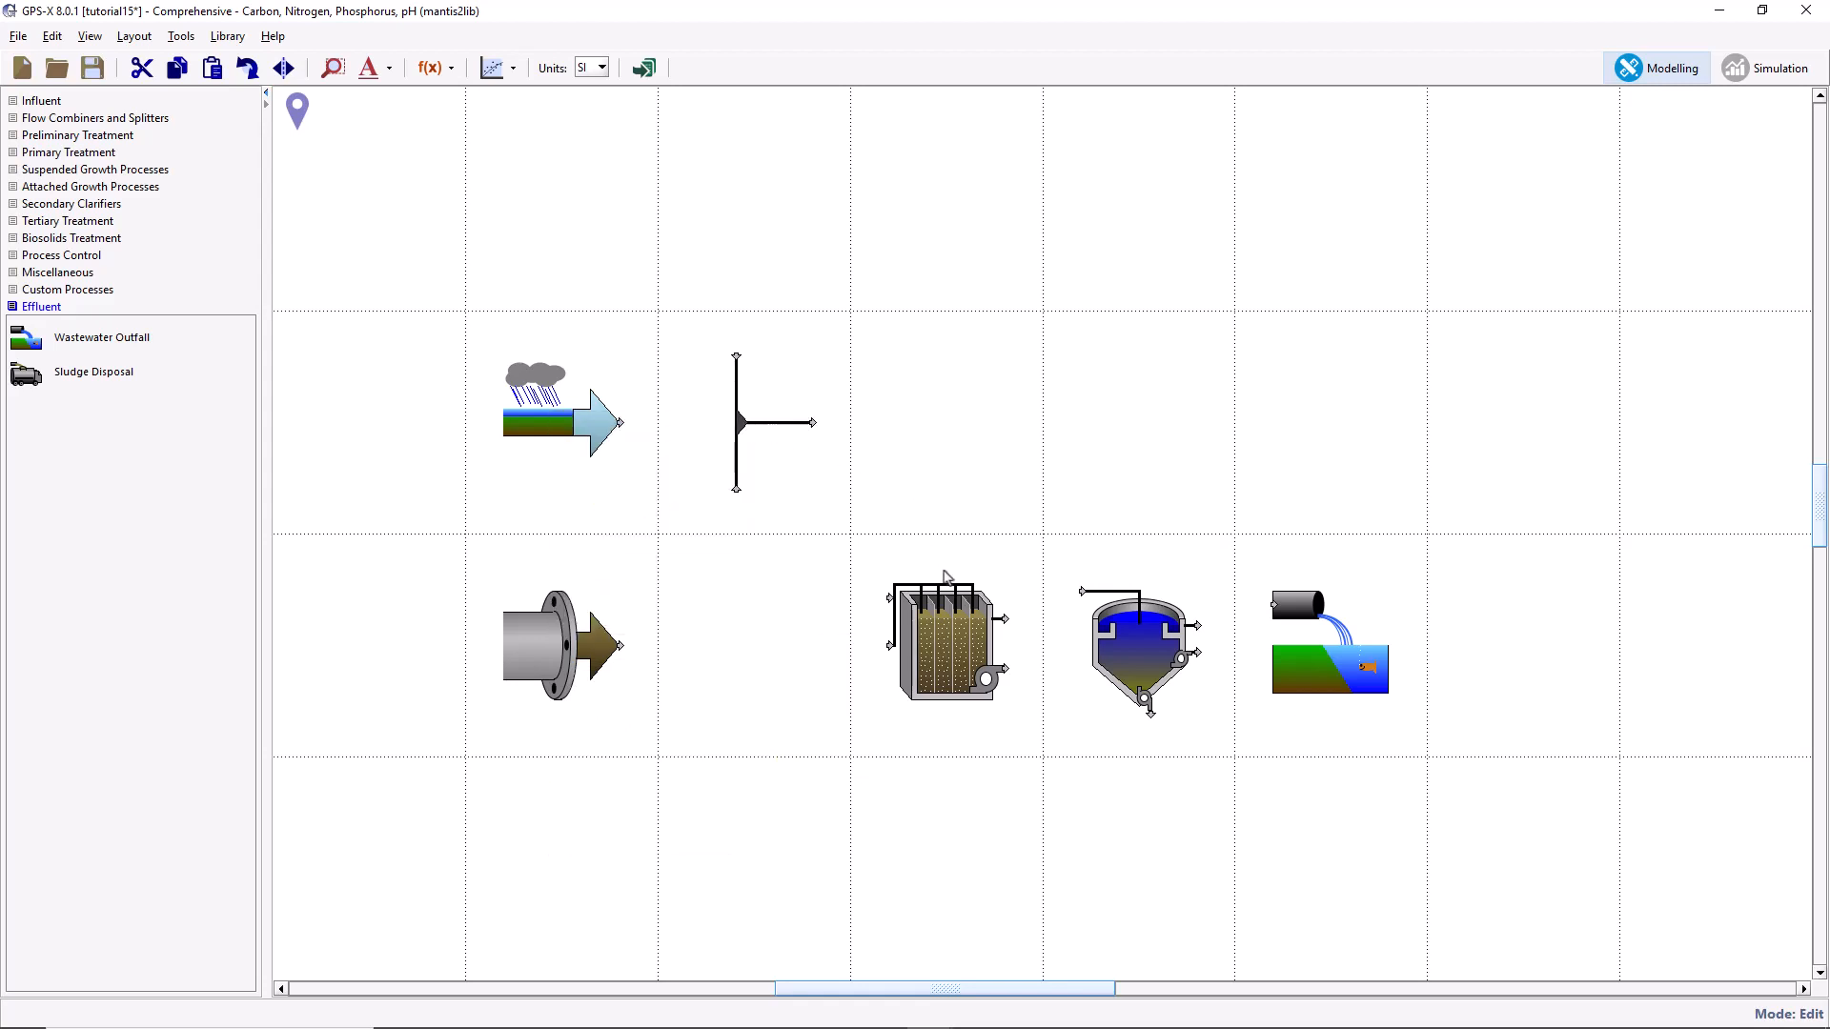
{"action": "right_click", "coordinate": [960, 637]}
{"action": "mouse_move", "coordinate": [1037, 649]}
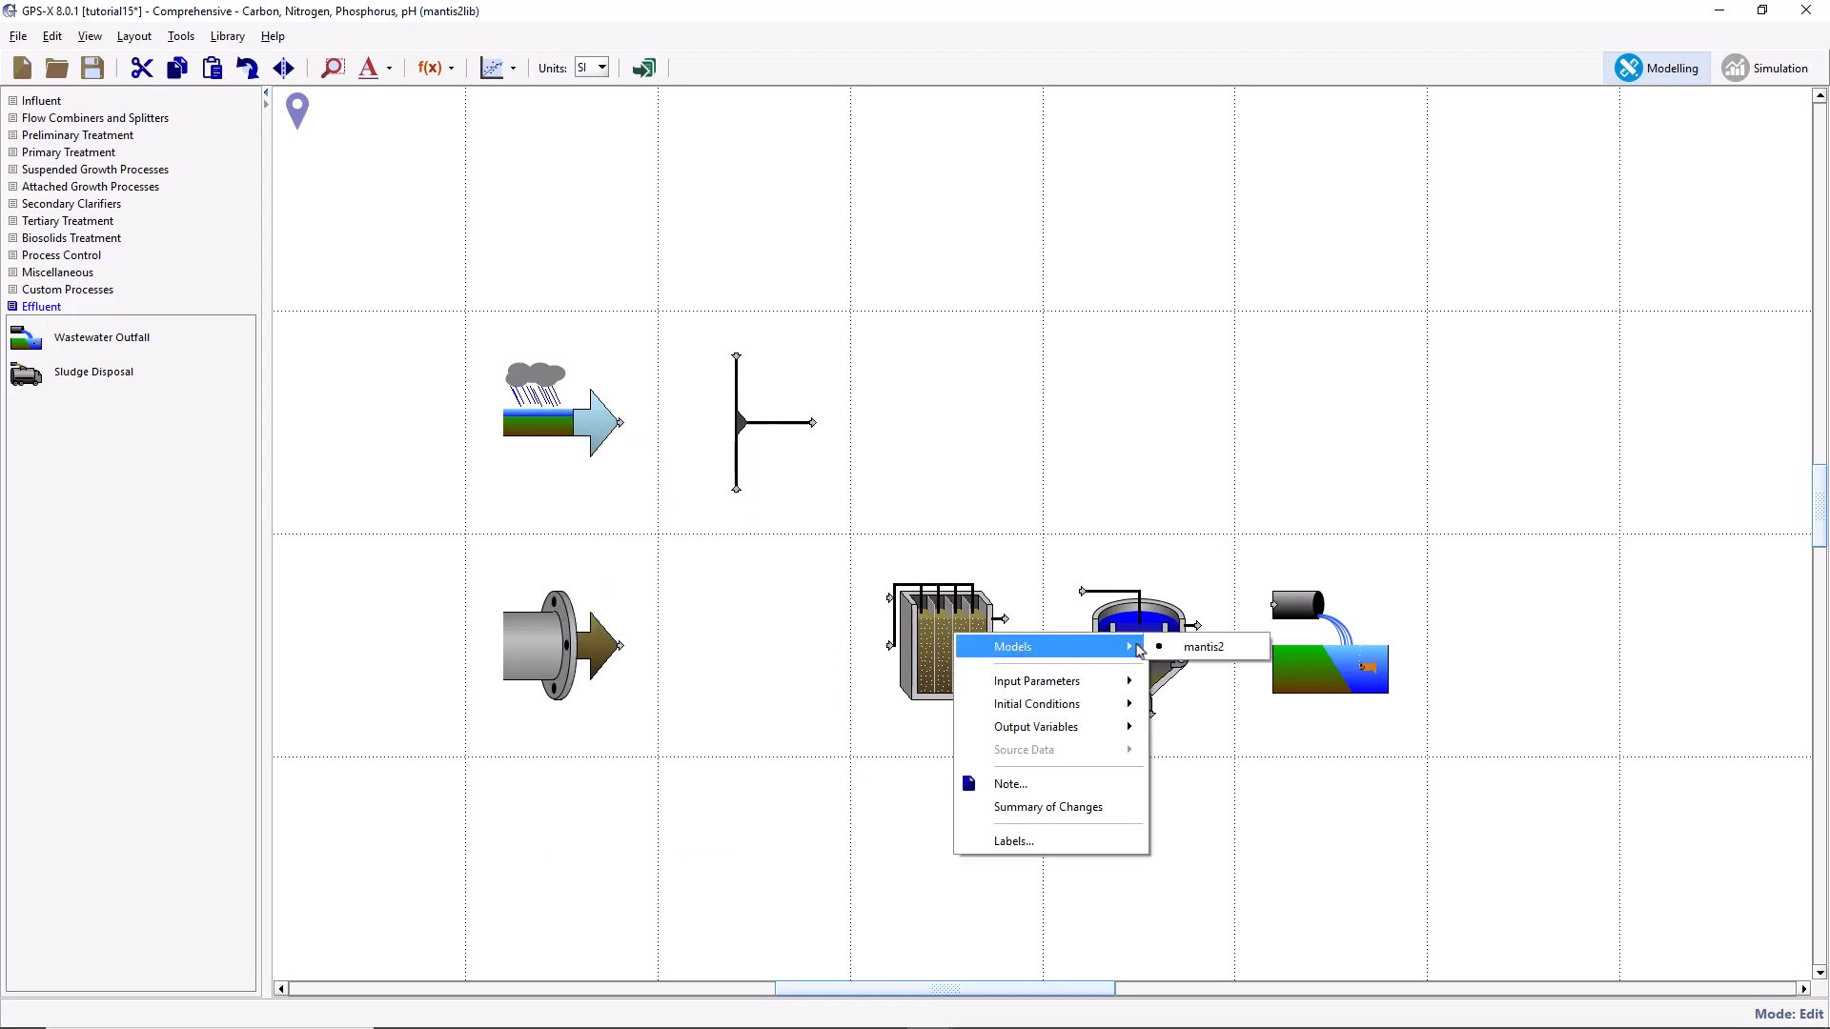
{"action": "left_click", "coordinate": [1158, 650]}
Assign the simple1d model to the circular secondary clarifier.
{"action": "right_click", "coordinate": [1148, 649]}
{"action": "mouse_move", "coordinate": [1263, 658]}
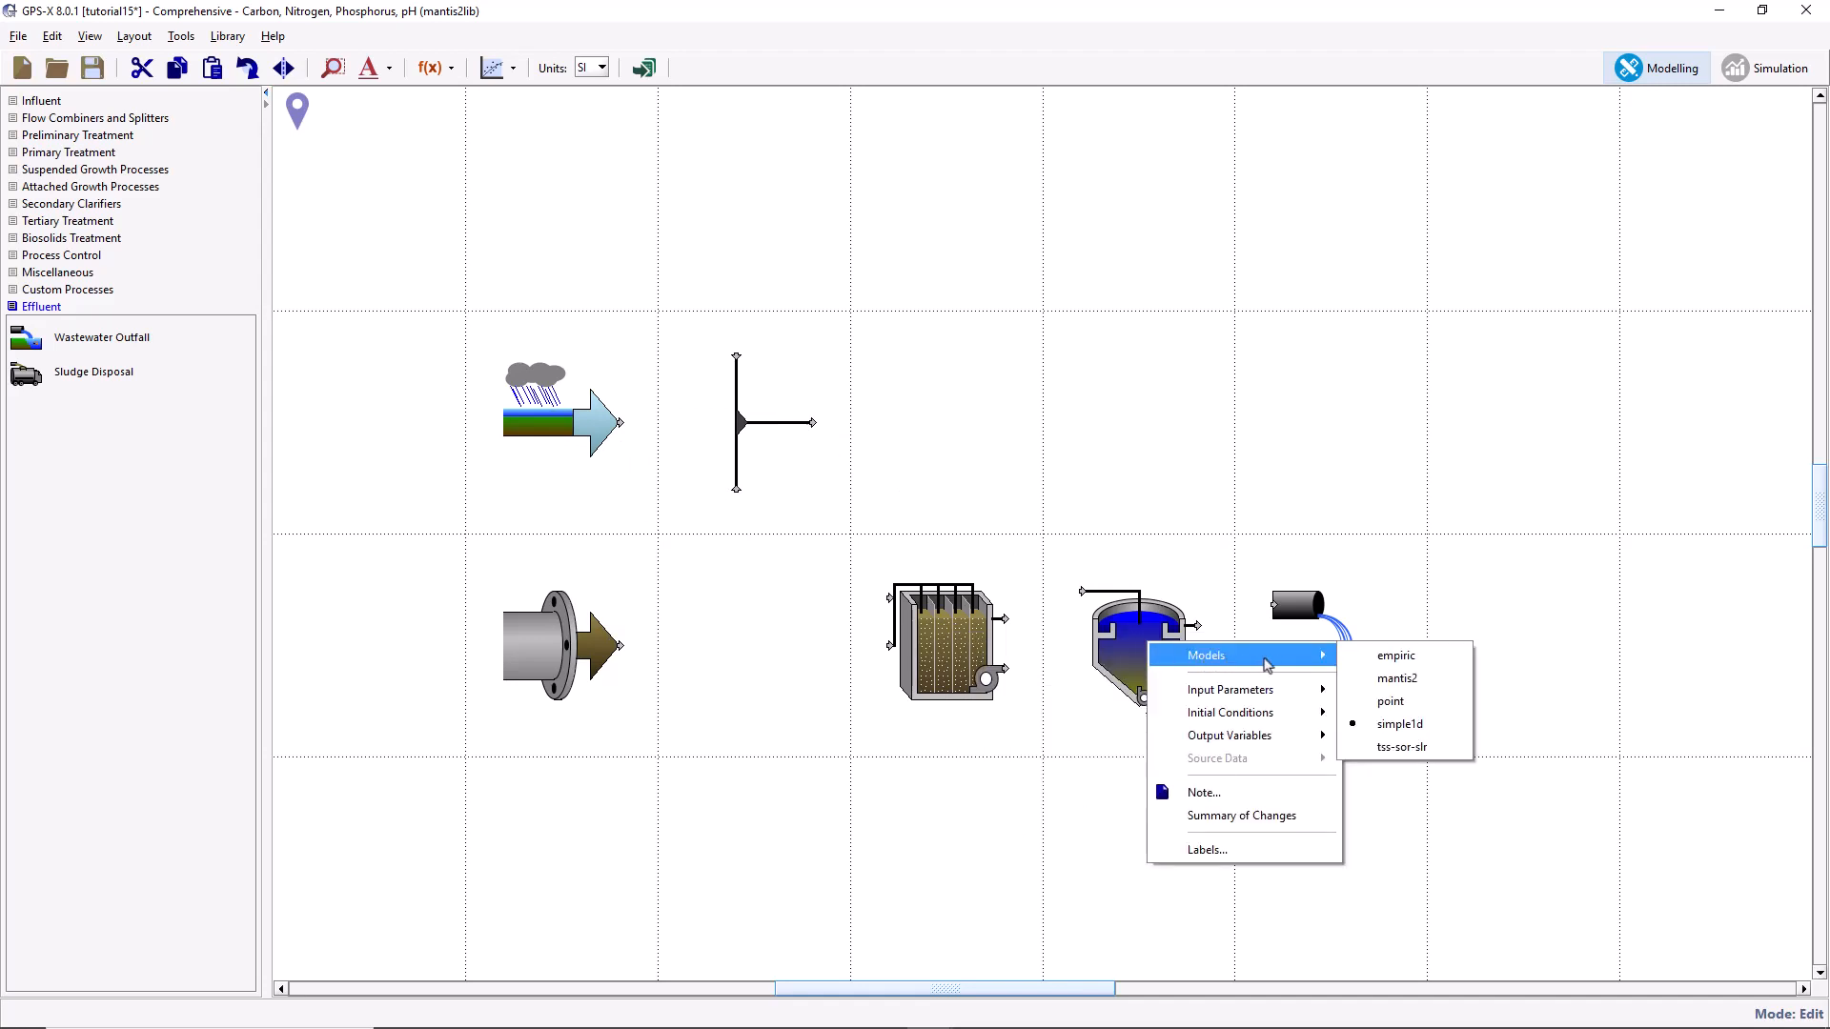
{"action": "left_click", "coordinate": [1376, 728]}
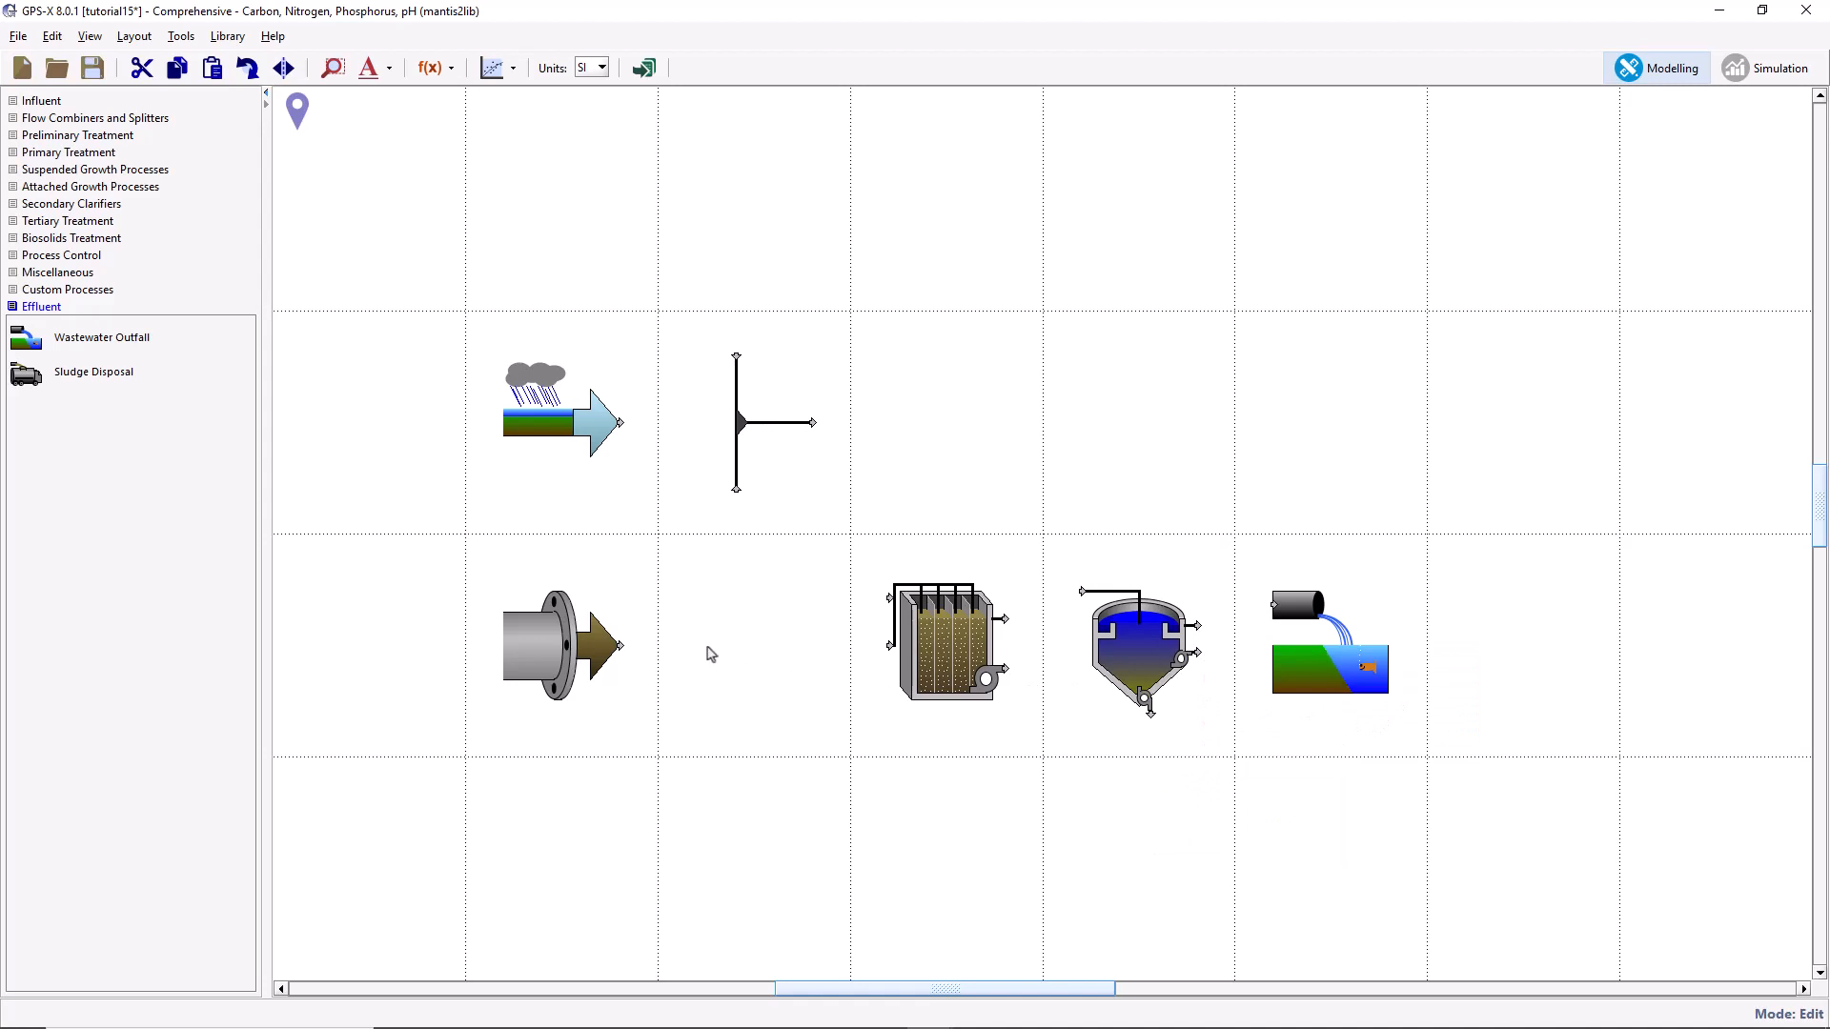
Connect the wastewater influent and stormwater runoff to the 2-flow combiner, and the combiner's output to the plug-flow tank's input.
{"action": "left_click_drag", "start_coordinate": [621, 646], "coordinate": [736, 489]}
{"action": "left_click_drag", "start_coordinate": [622, 422], "coordinate": [736, 355]}
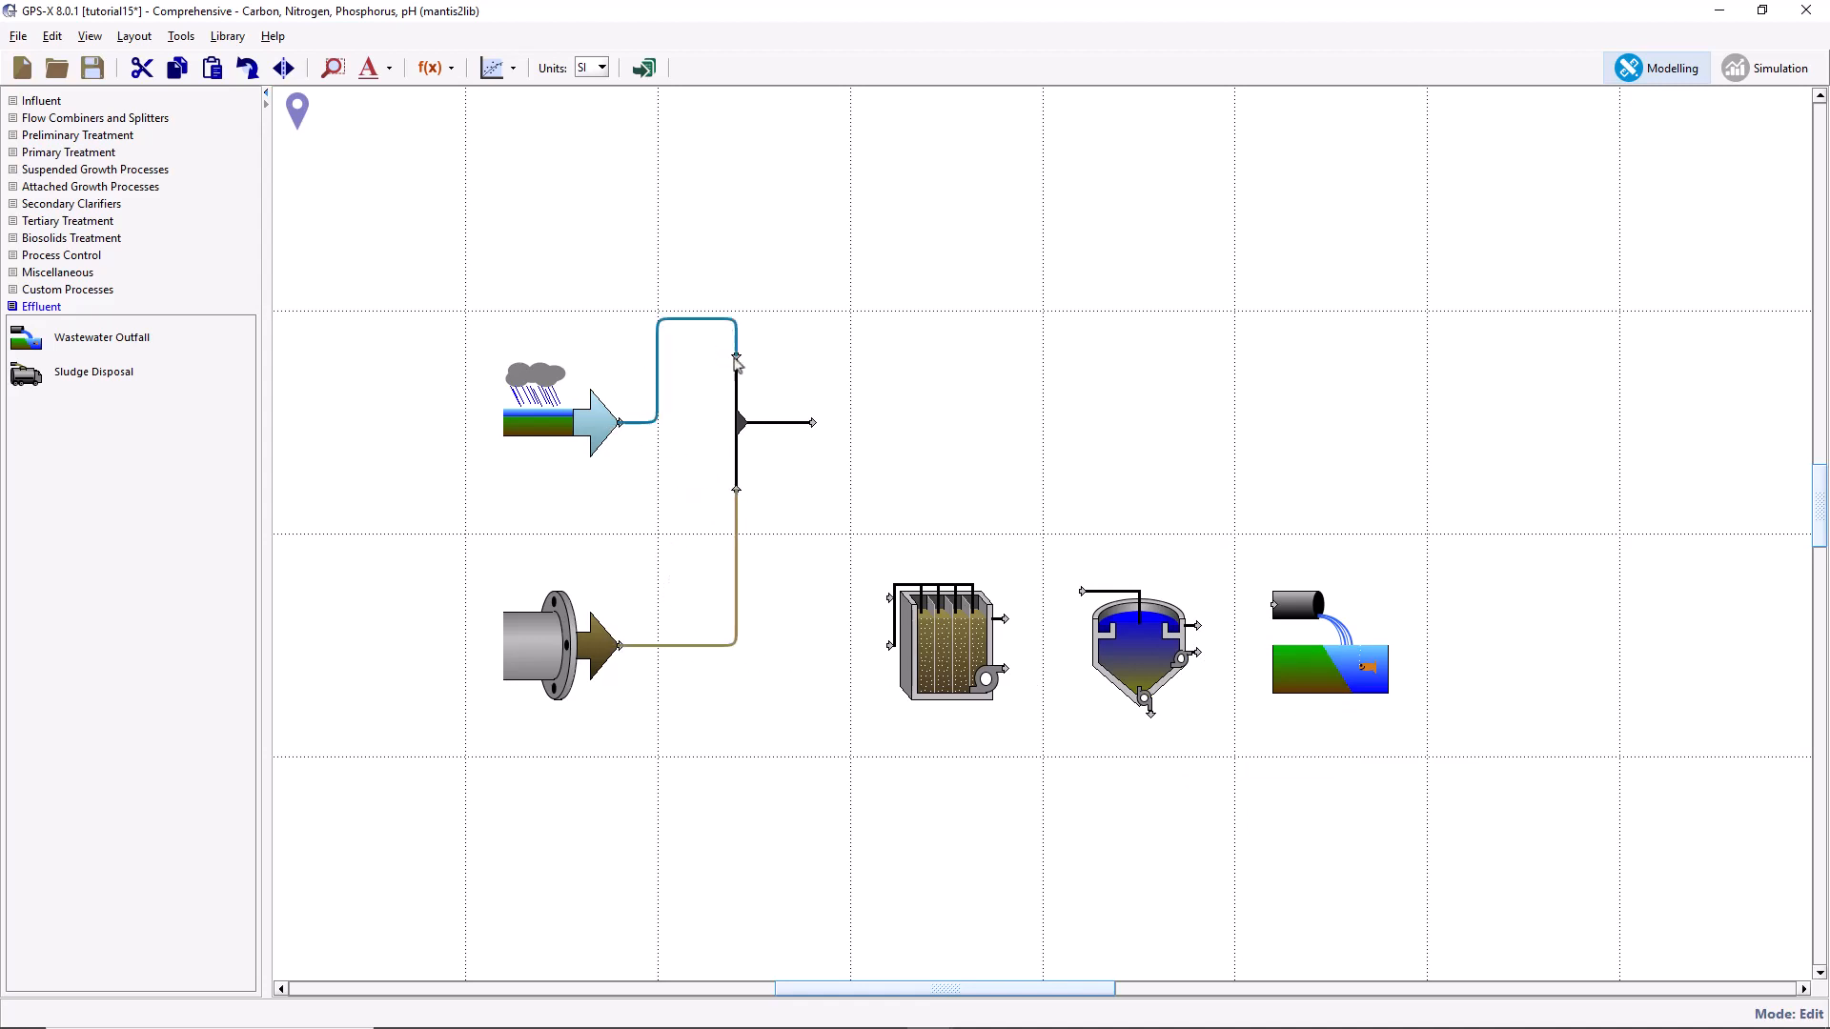
{"action": "left_click_drag", "start_coordinate": [812, 423], "coordinate": [891, 597]}
Connect the tank's overflow to the clarifier, the clarifier's overflow to the outfall, and its underflow to the tank's recycle input.
{"action": "left_click_drag", "start_coordinate": [1000, 618], "coordinate": [1082, 592]}
{"action": "left_click_drag", "start_coordinate": [1195, 625], "coordinate": [1275, 605]}
{"action": "left_click_drag", "start_coordinate": [1150, 713], "coordinate": [891, 646]}
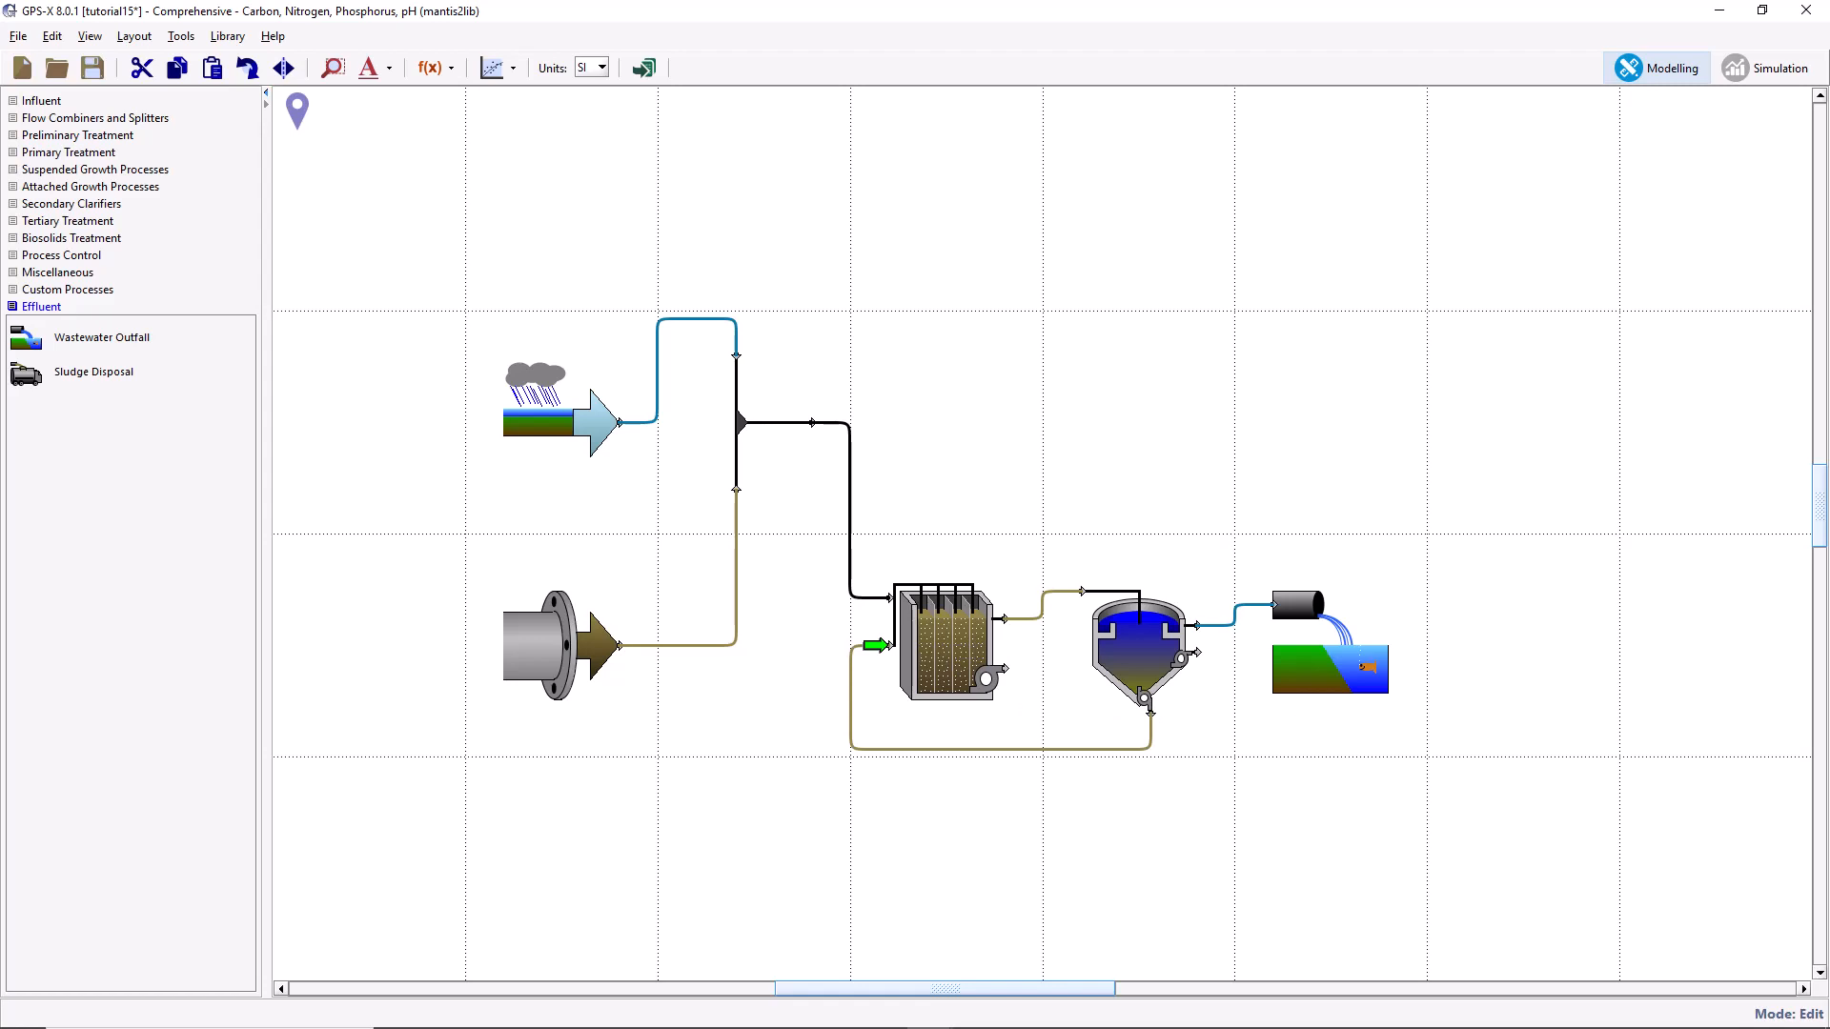
Label the wastewater influent Influent and name its stream ww.
{"action": "right_click", "coordinate": [550, 640]}
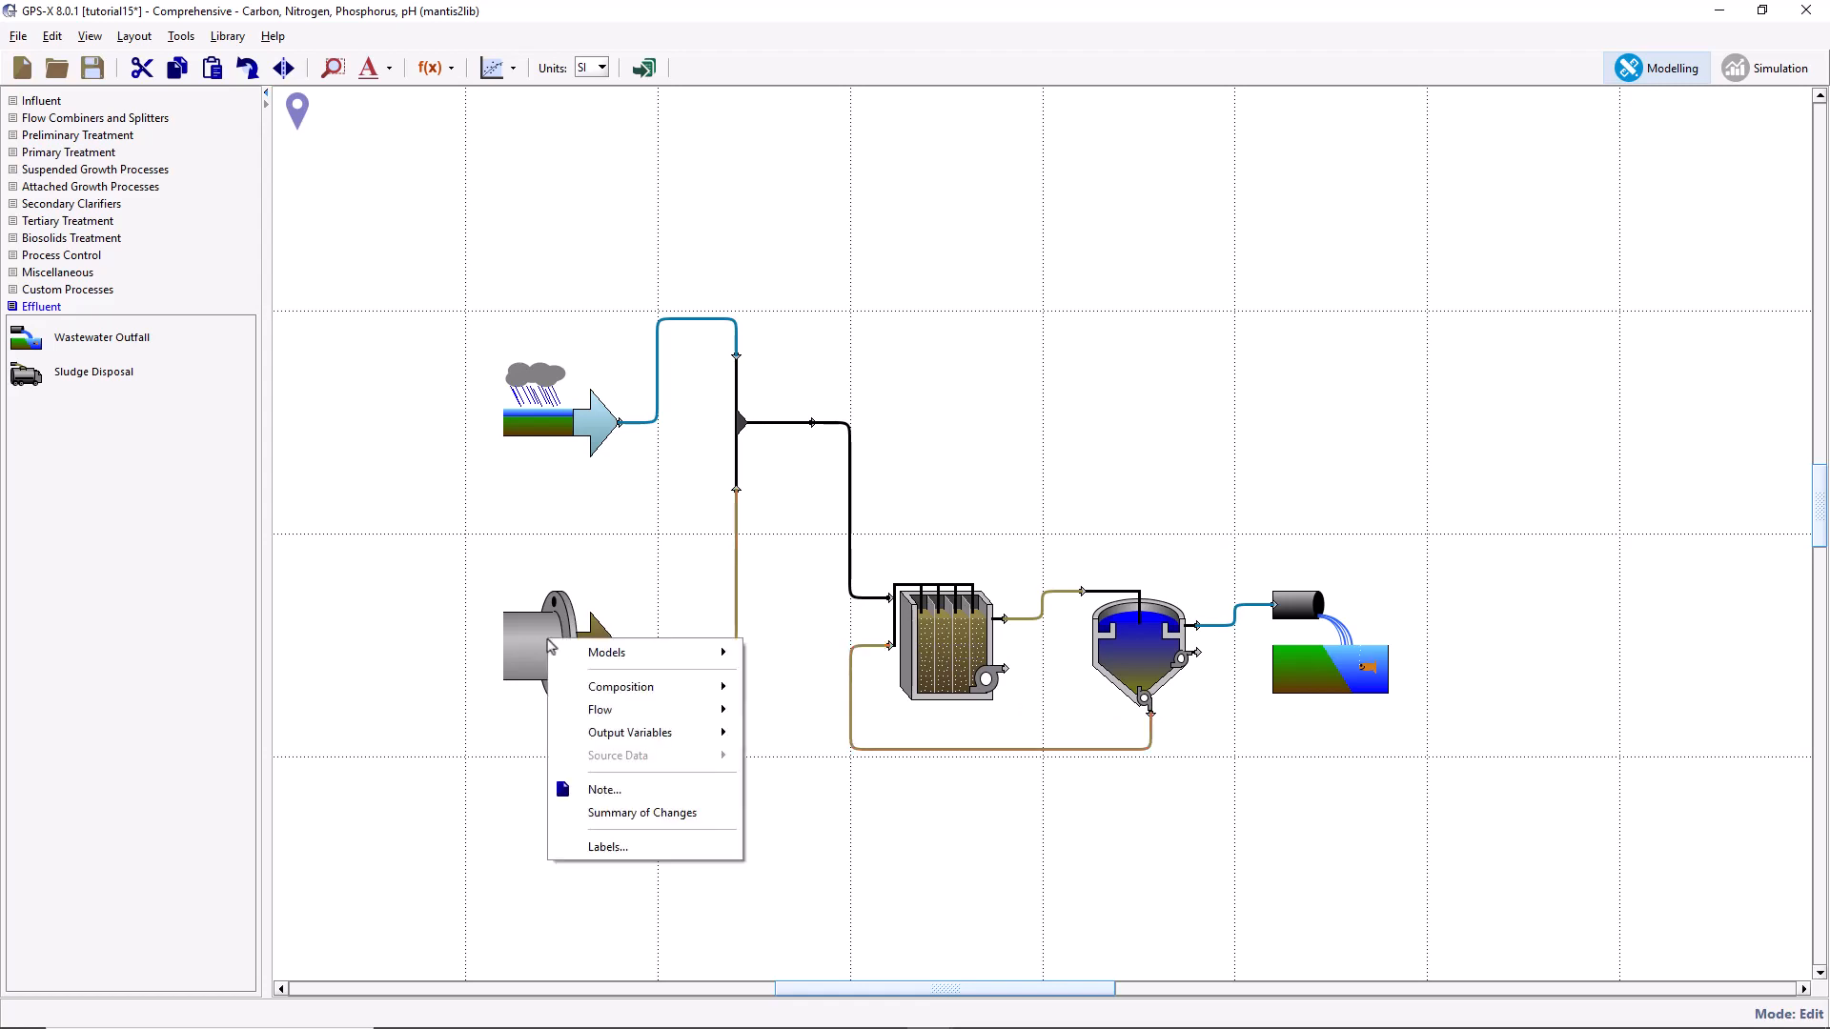
{"action": "left_click", "coordinate": [610, 846]}
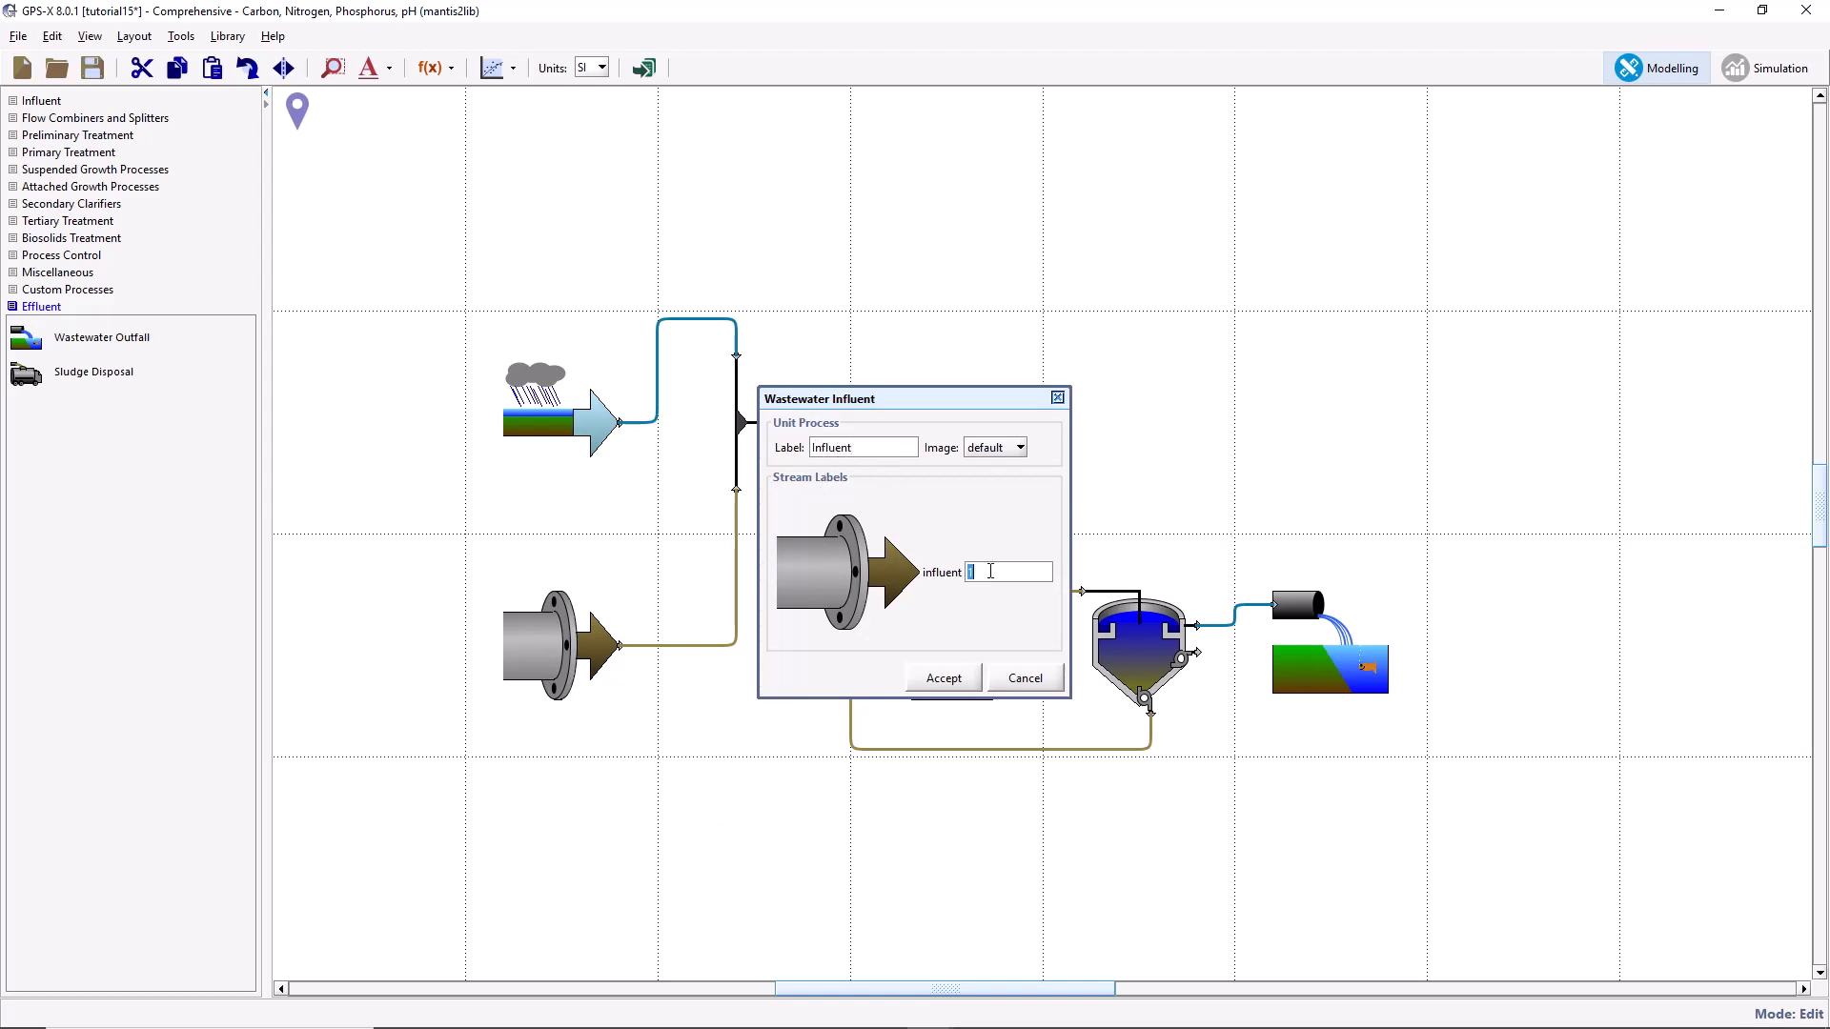
{"action": "left_click", "coordinate": [944, 678]}
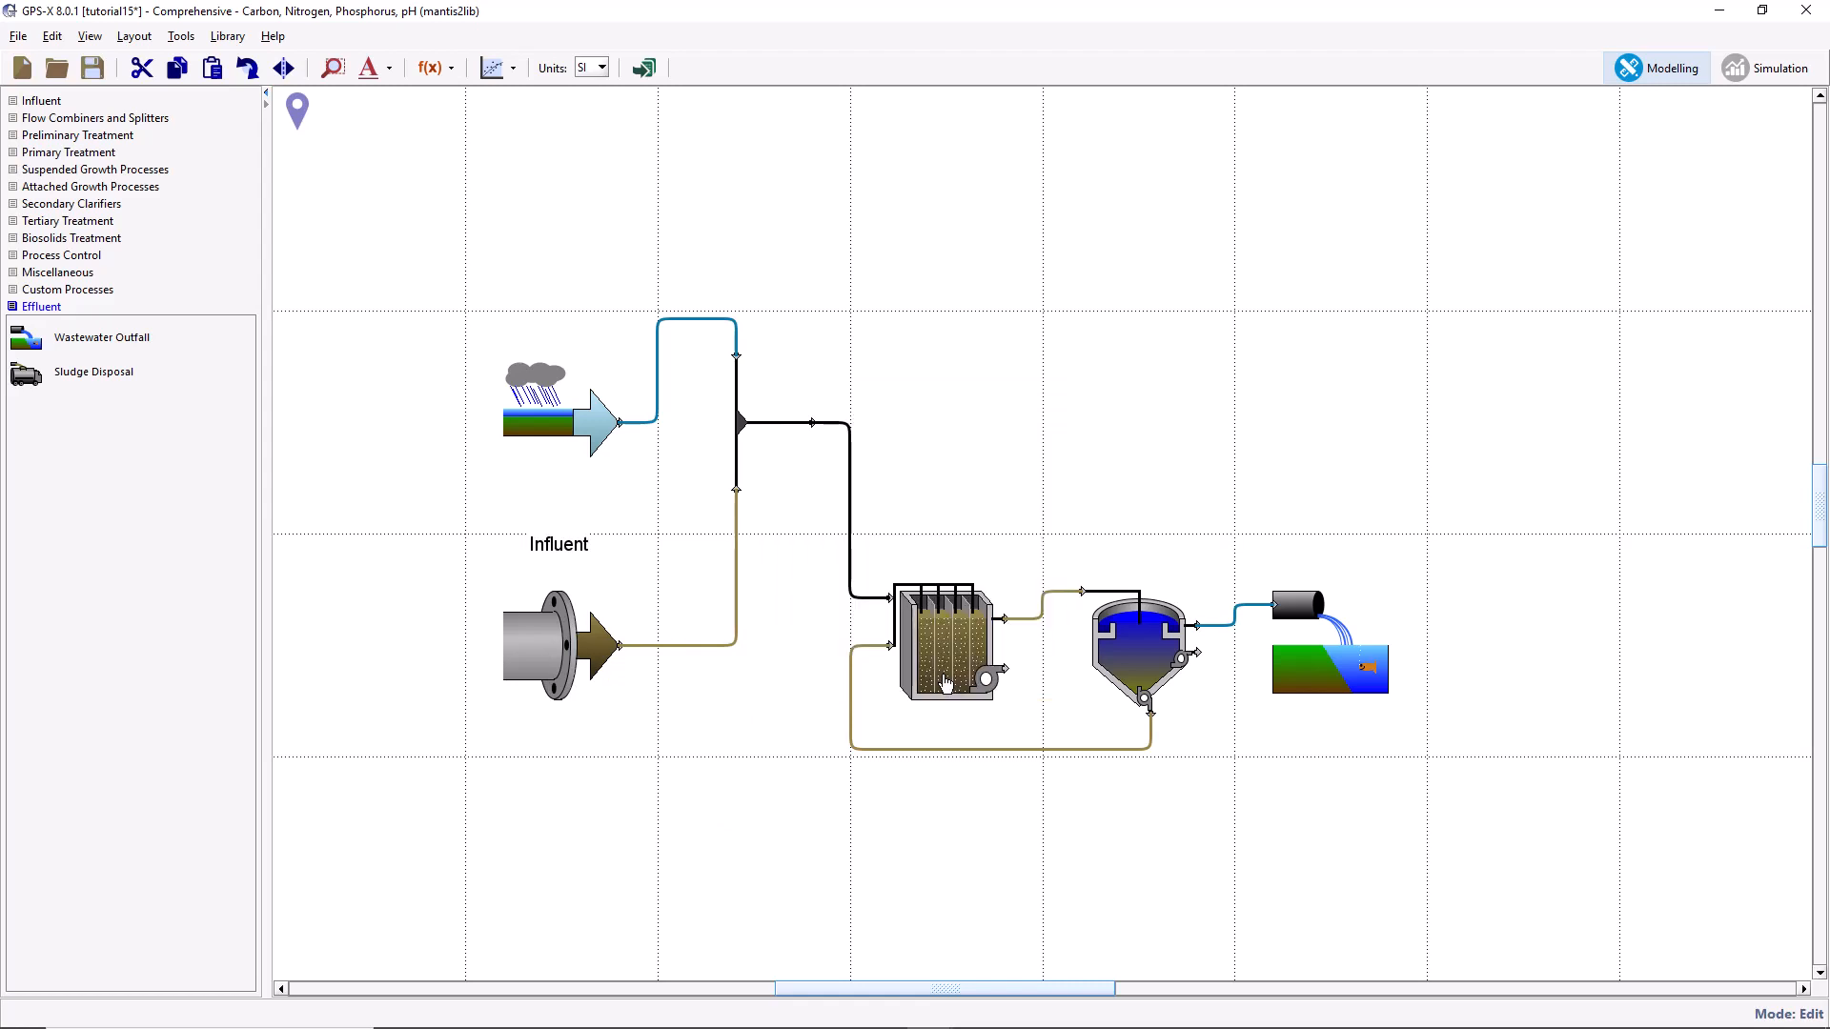
Label the stormwater runoff Rain Water and name its stream rain.
{"action": "right_click", "coordinate": [535, 395]}
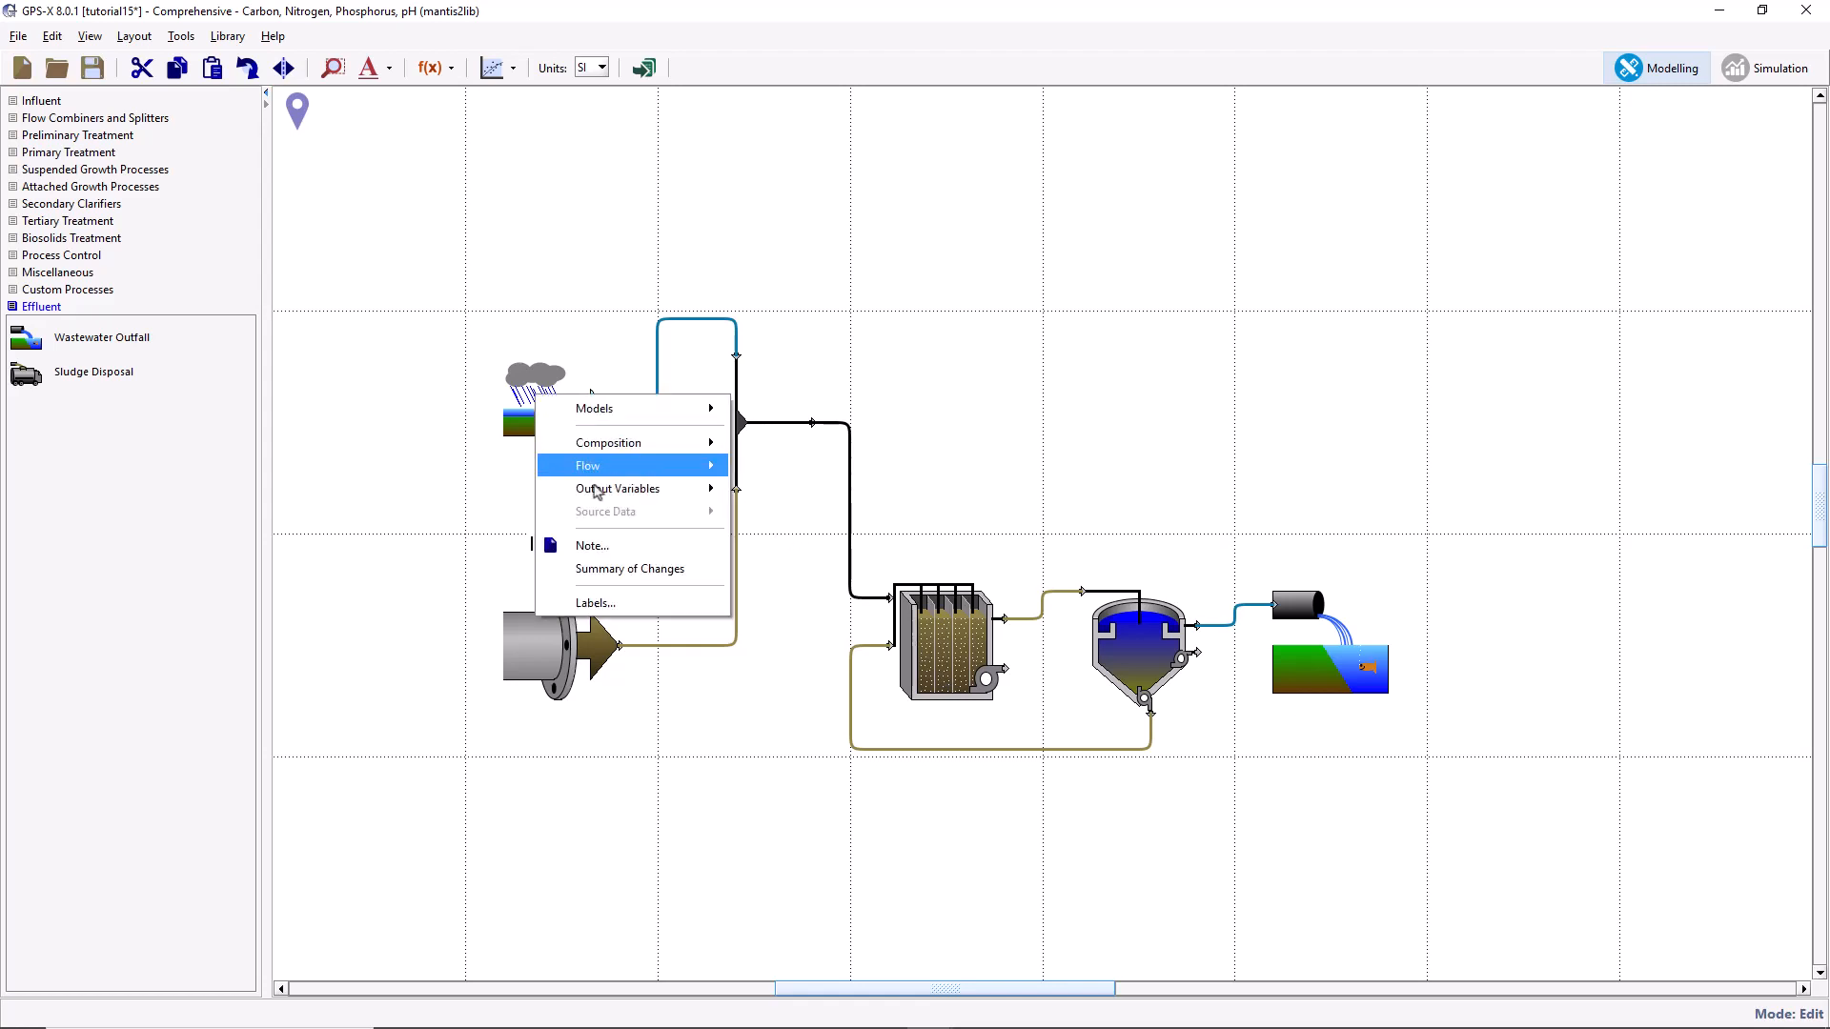
{"action": "left_click", "coordinate": [611, 600]}
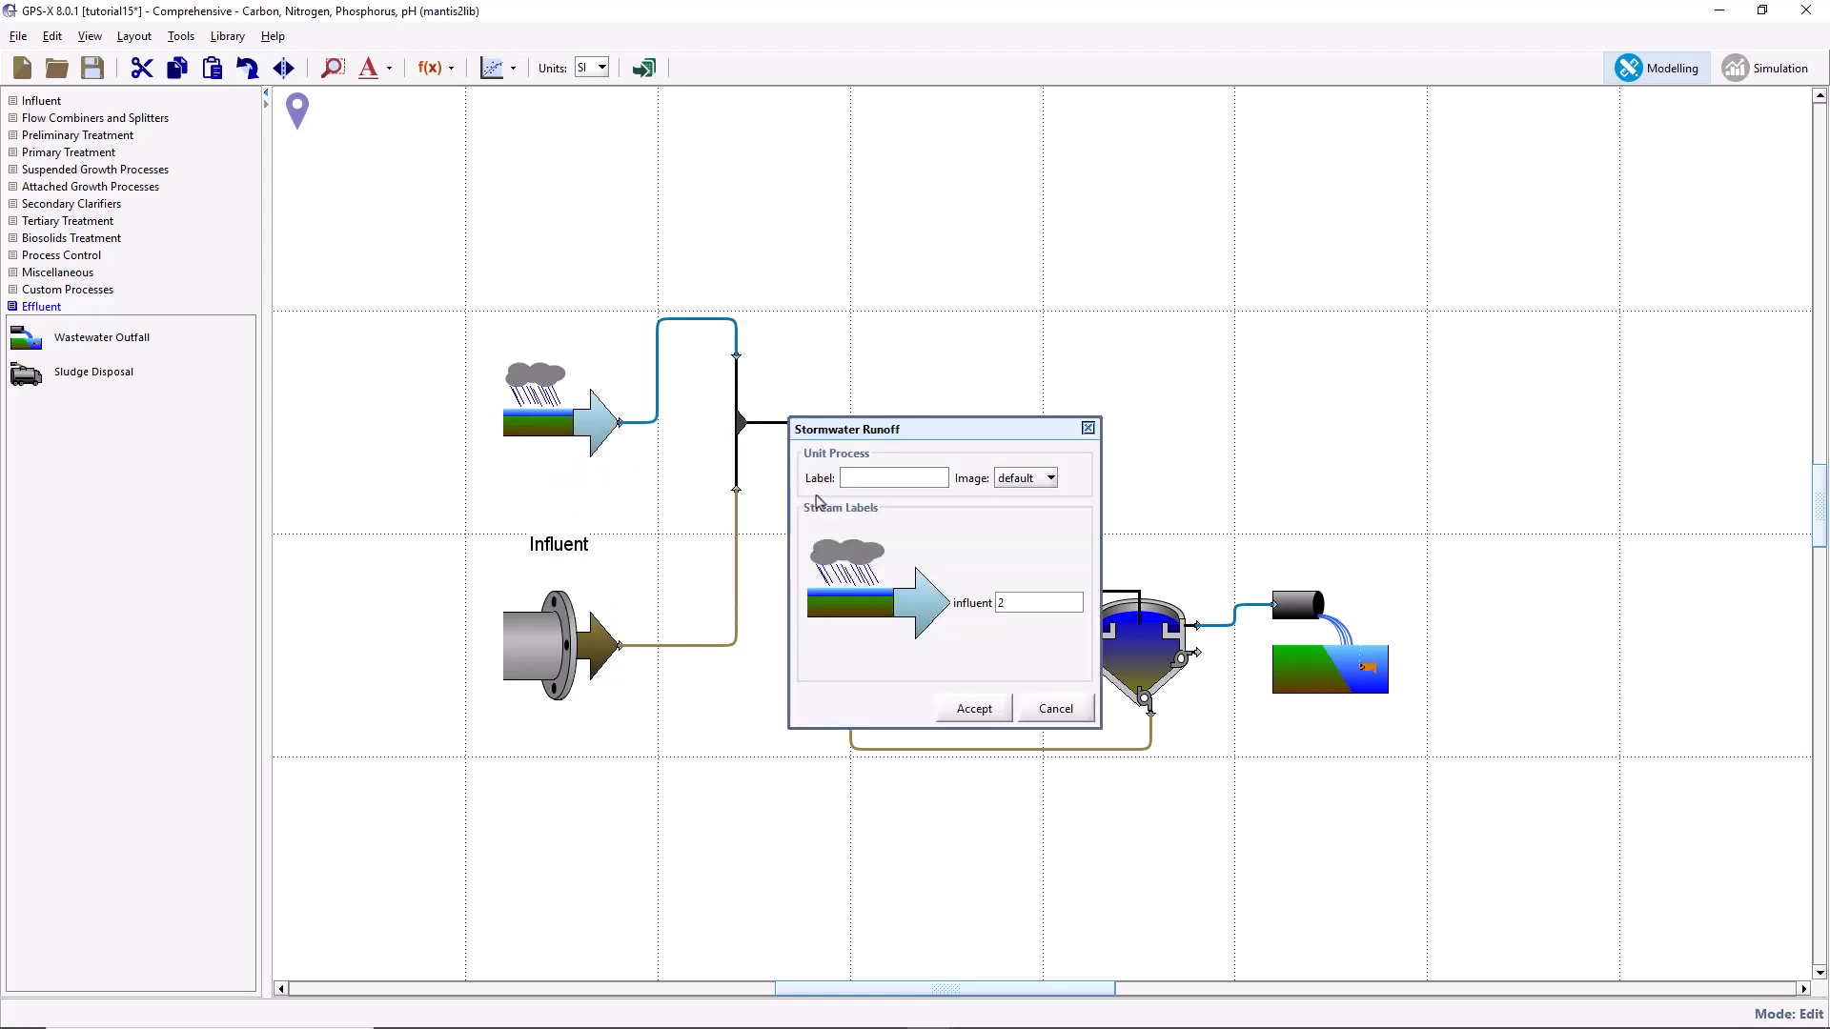
{"action": "type", "text": "Rain Water"}
{"action": "left_click", "coordinate": [949, 709]}
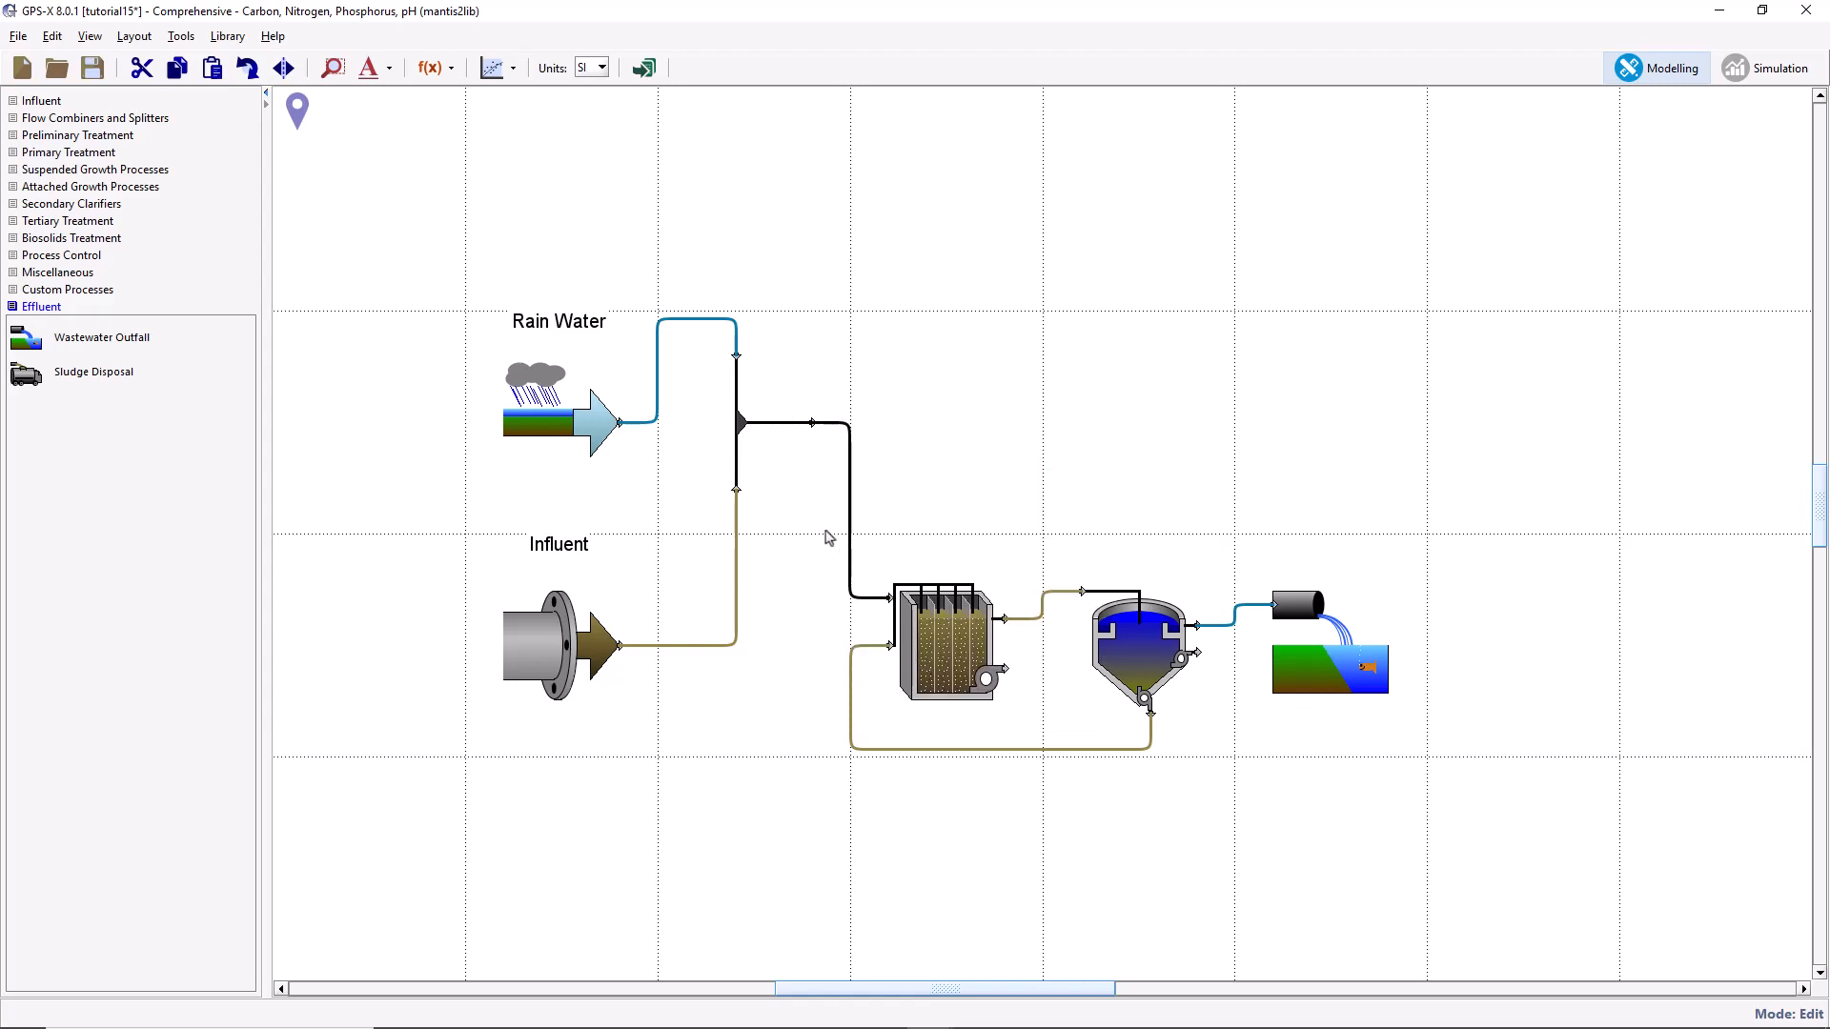
Label the 2-flow combiner Influent Combiner and name its output stream mixinf.
{"action": "right_click", "coordinate": [741, 423]}
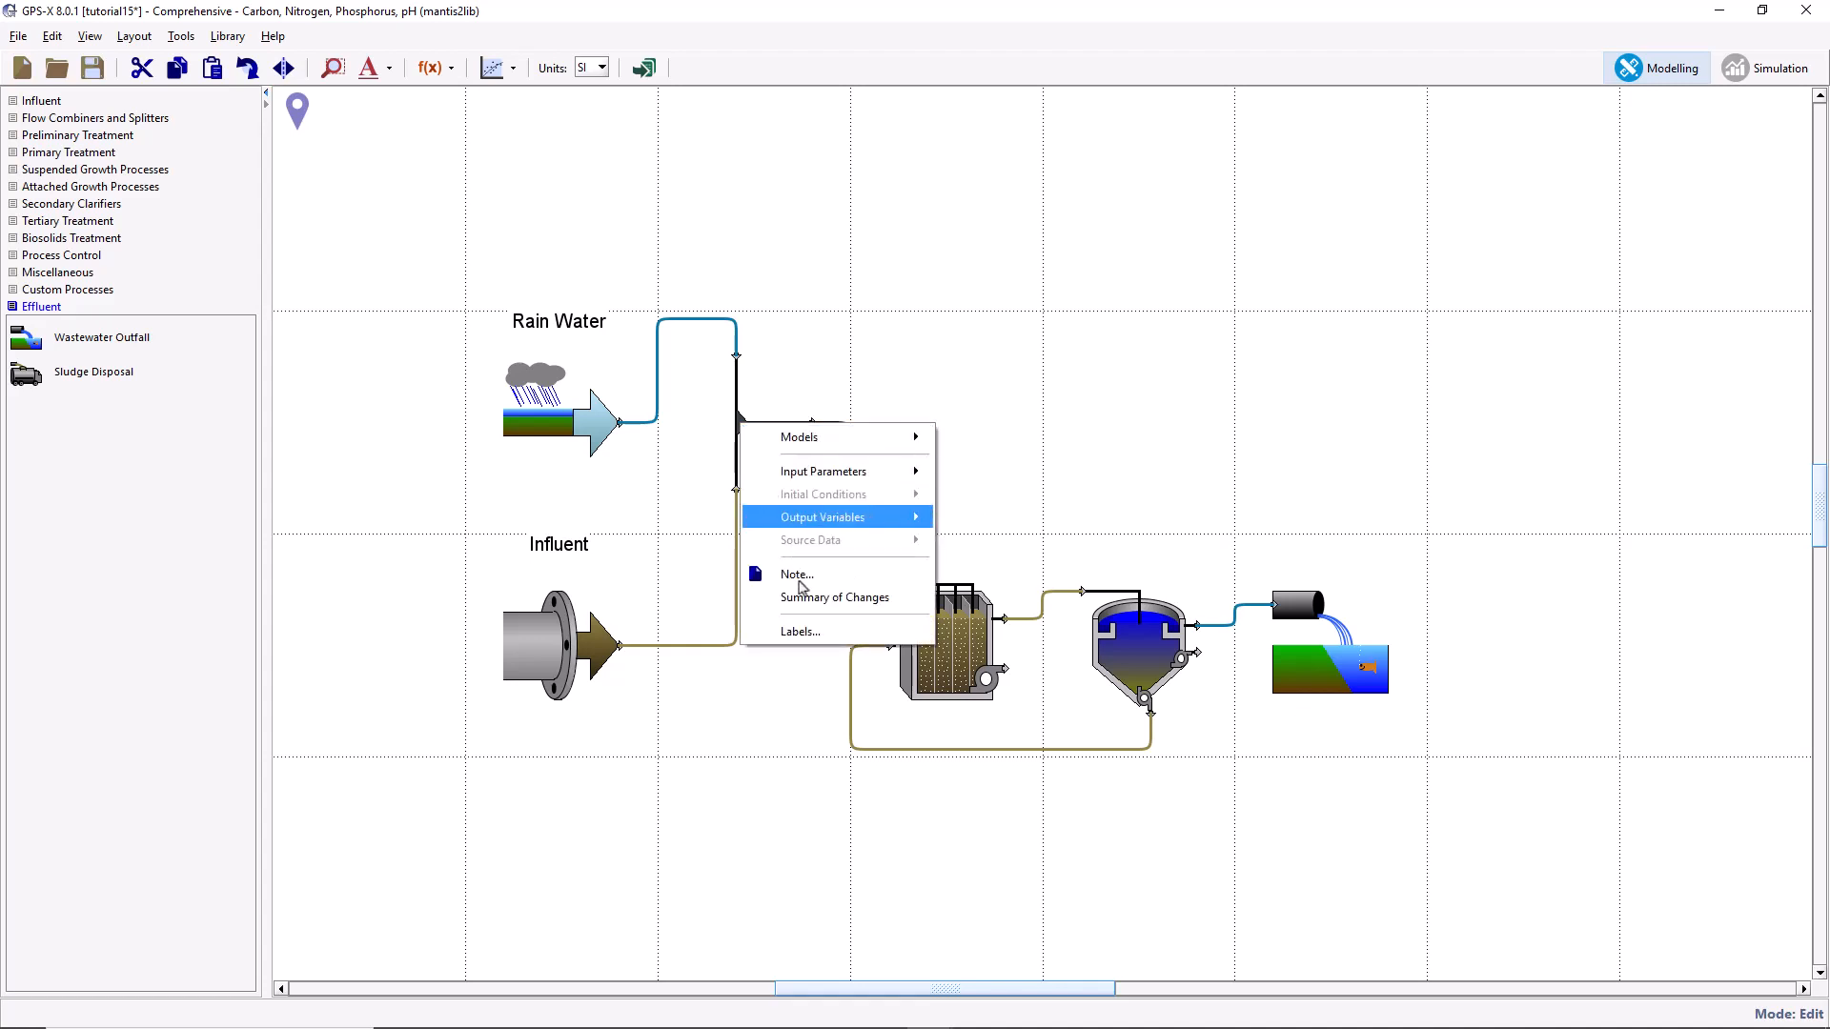
{"action": "left_click", "coordinate": [807, 629]}
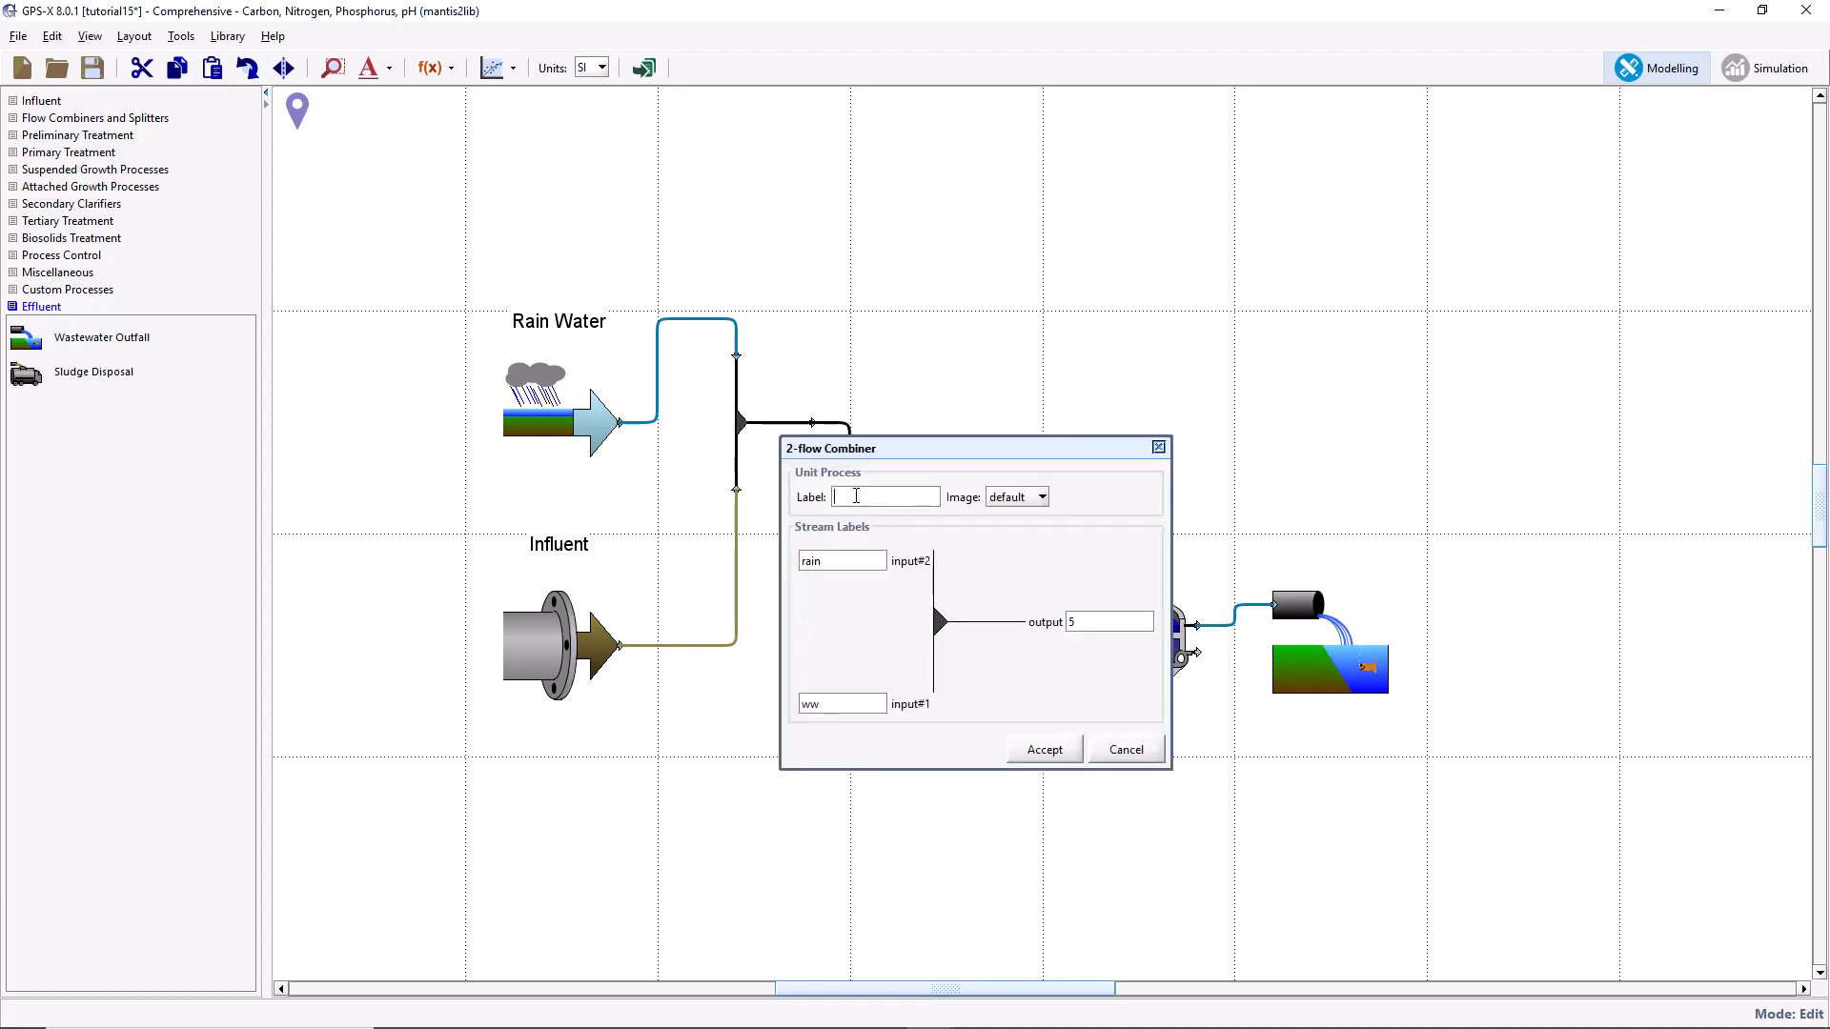
{"action": "type", "text": "Influent Combiner"}
{"action": "left_click", "coordinate": [1040, 750]}
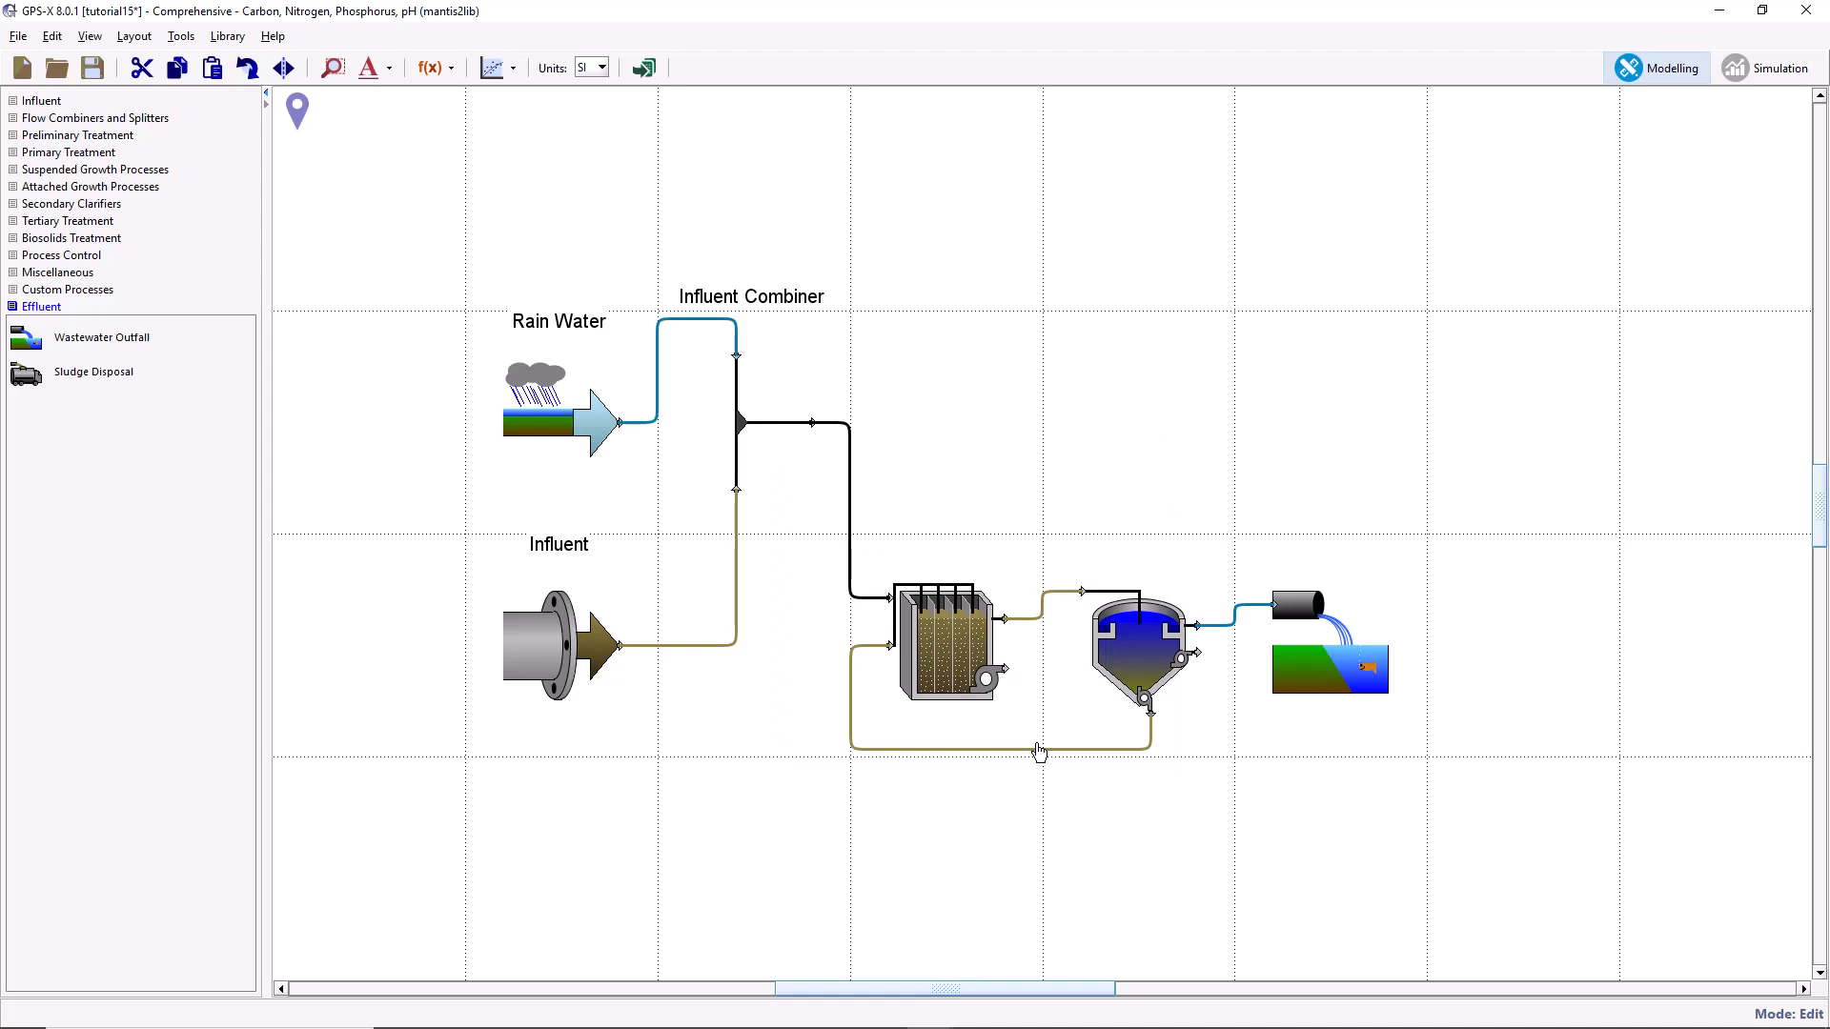
Label the plug-flow tank Aeration Tank and name its overflow stream mlss, pump stream pmp and recycle stream ras.
{"action": "right_click", "coordinate": [967, 663]}
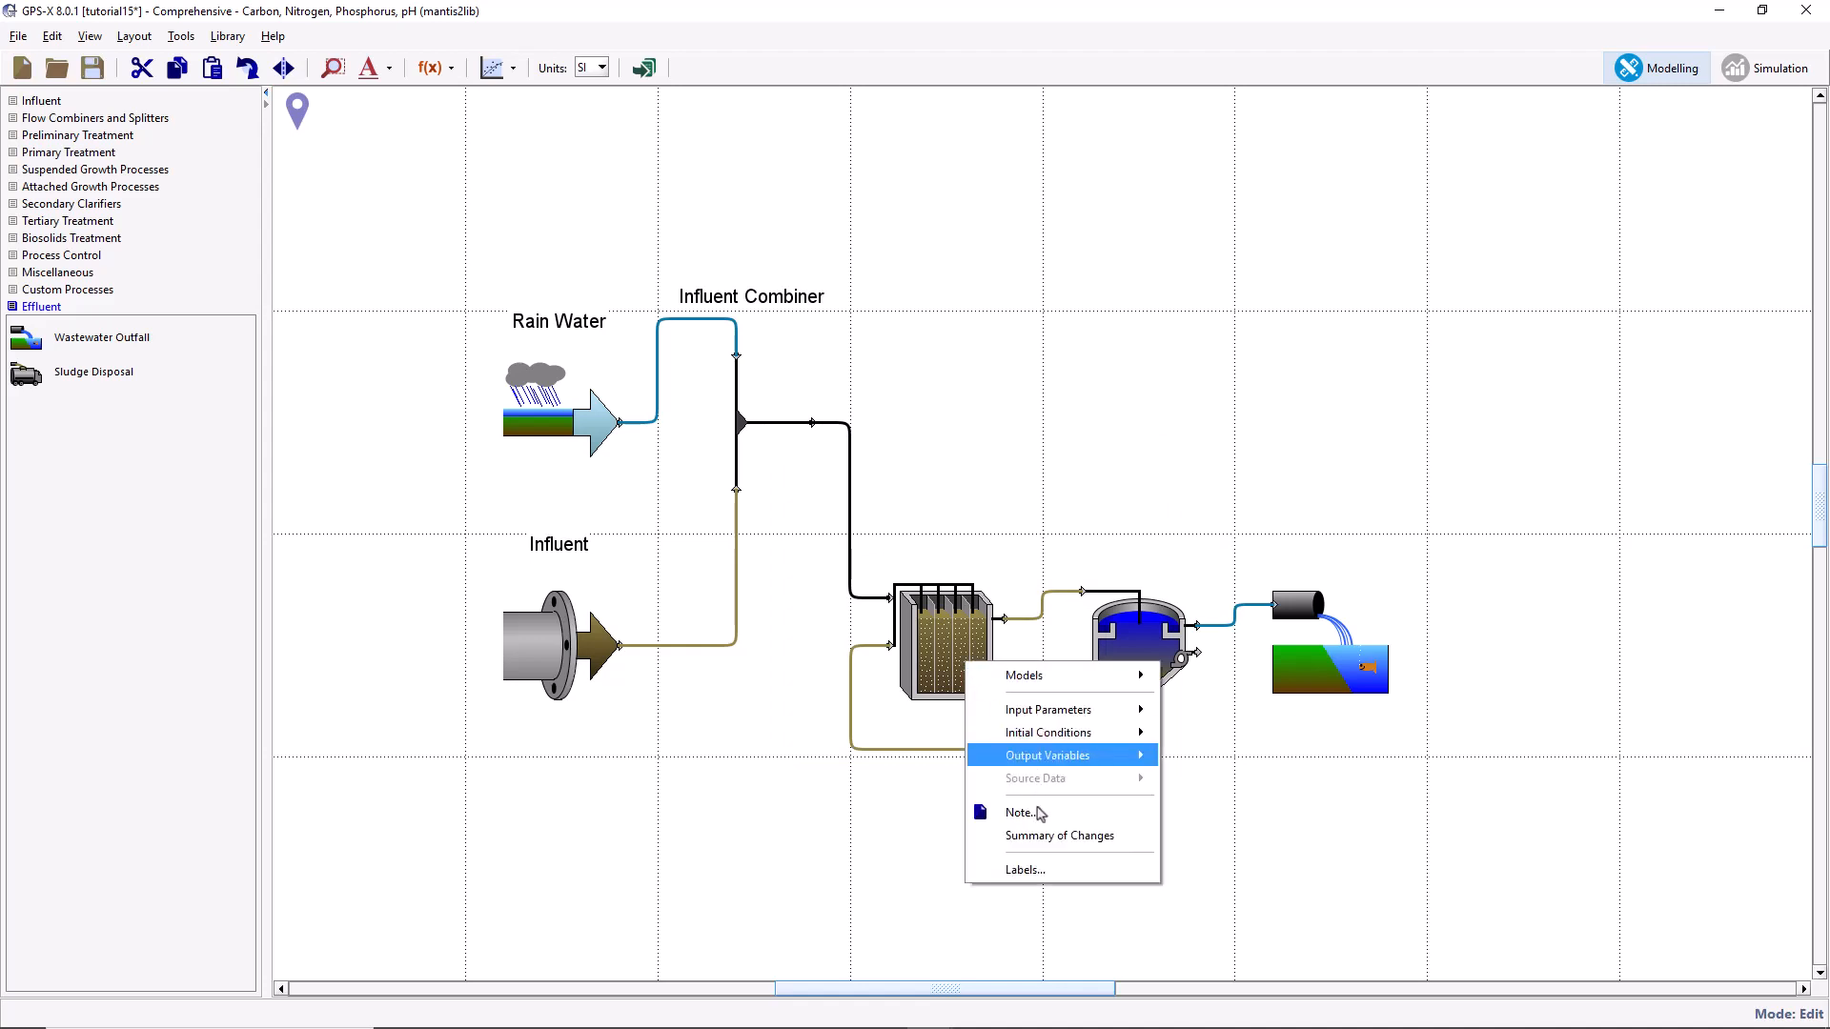
{"action": "left_click", "coordinate": [1026, 868]}
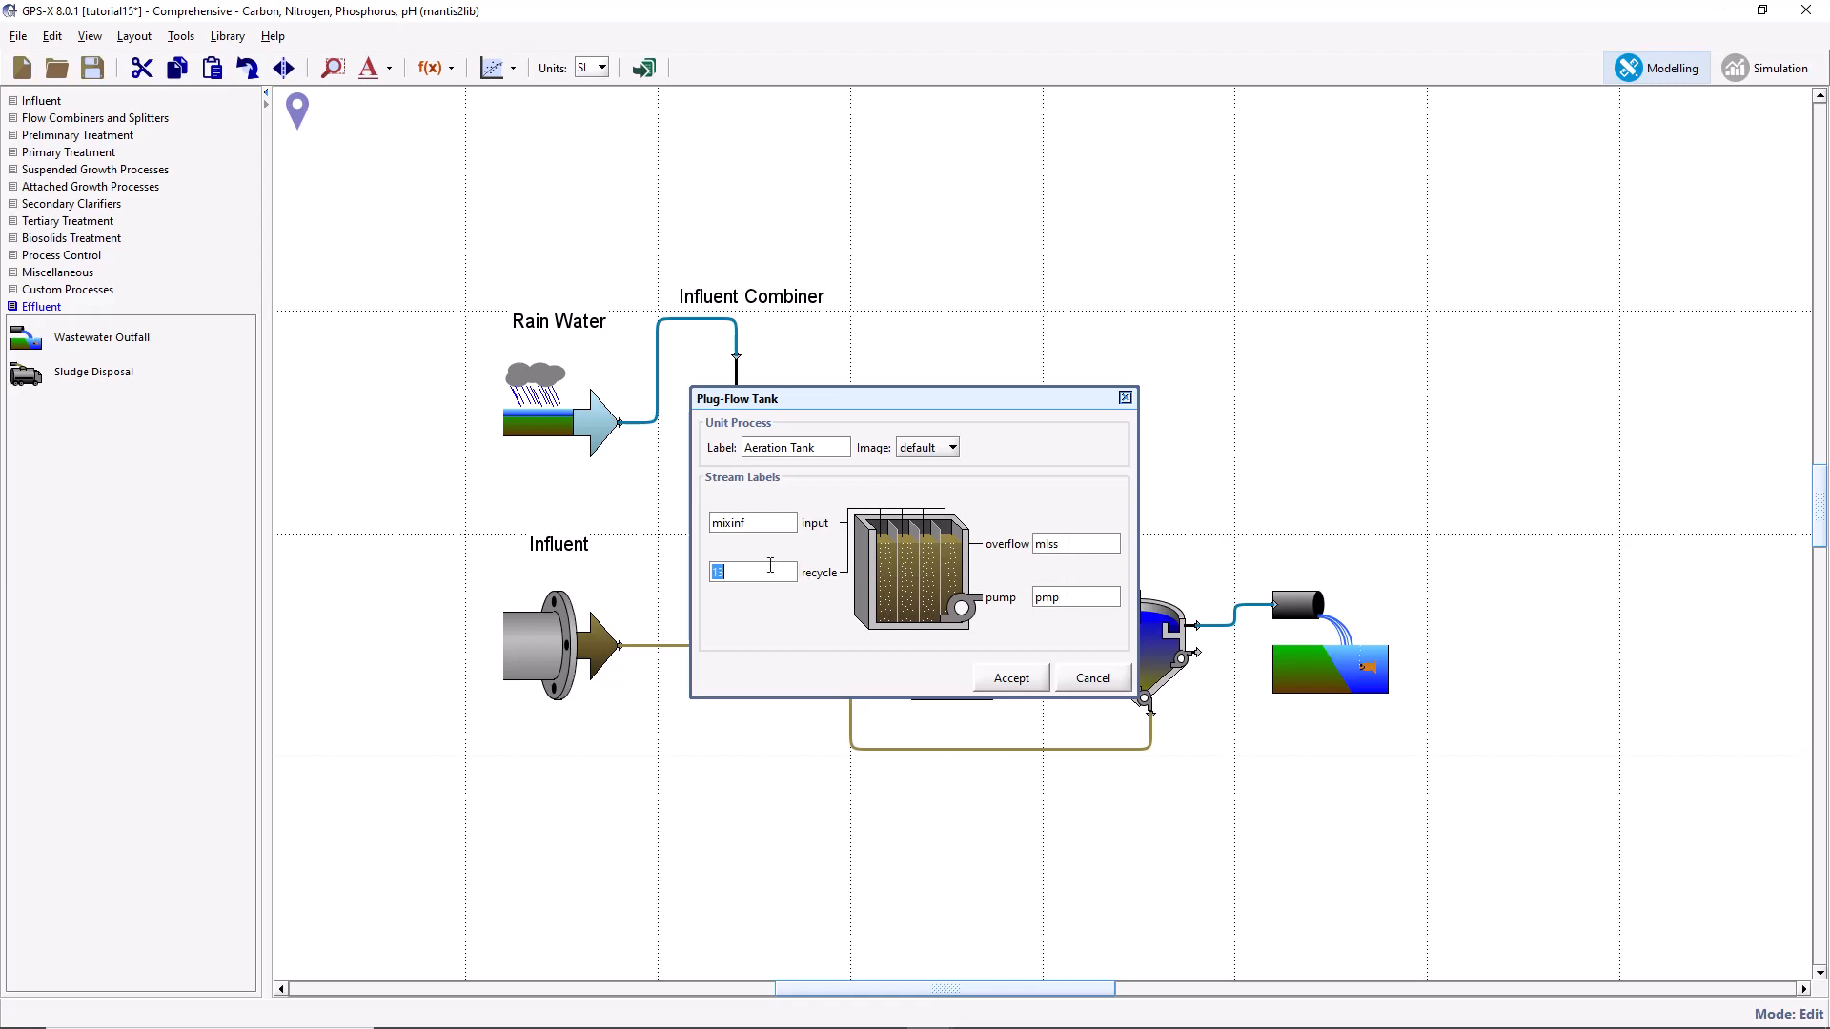
{"action": "left_click", "coordinate": [974, 678]}
Label the circular secondary clarifier Final Clarifier and name its overflow stream fe1 and pump stream was.
{"action": "right_click", "coordinate": [1125, 642]}
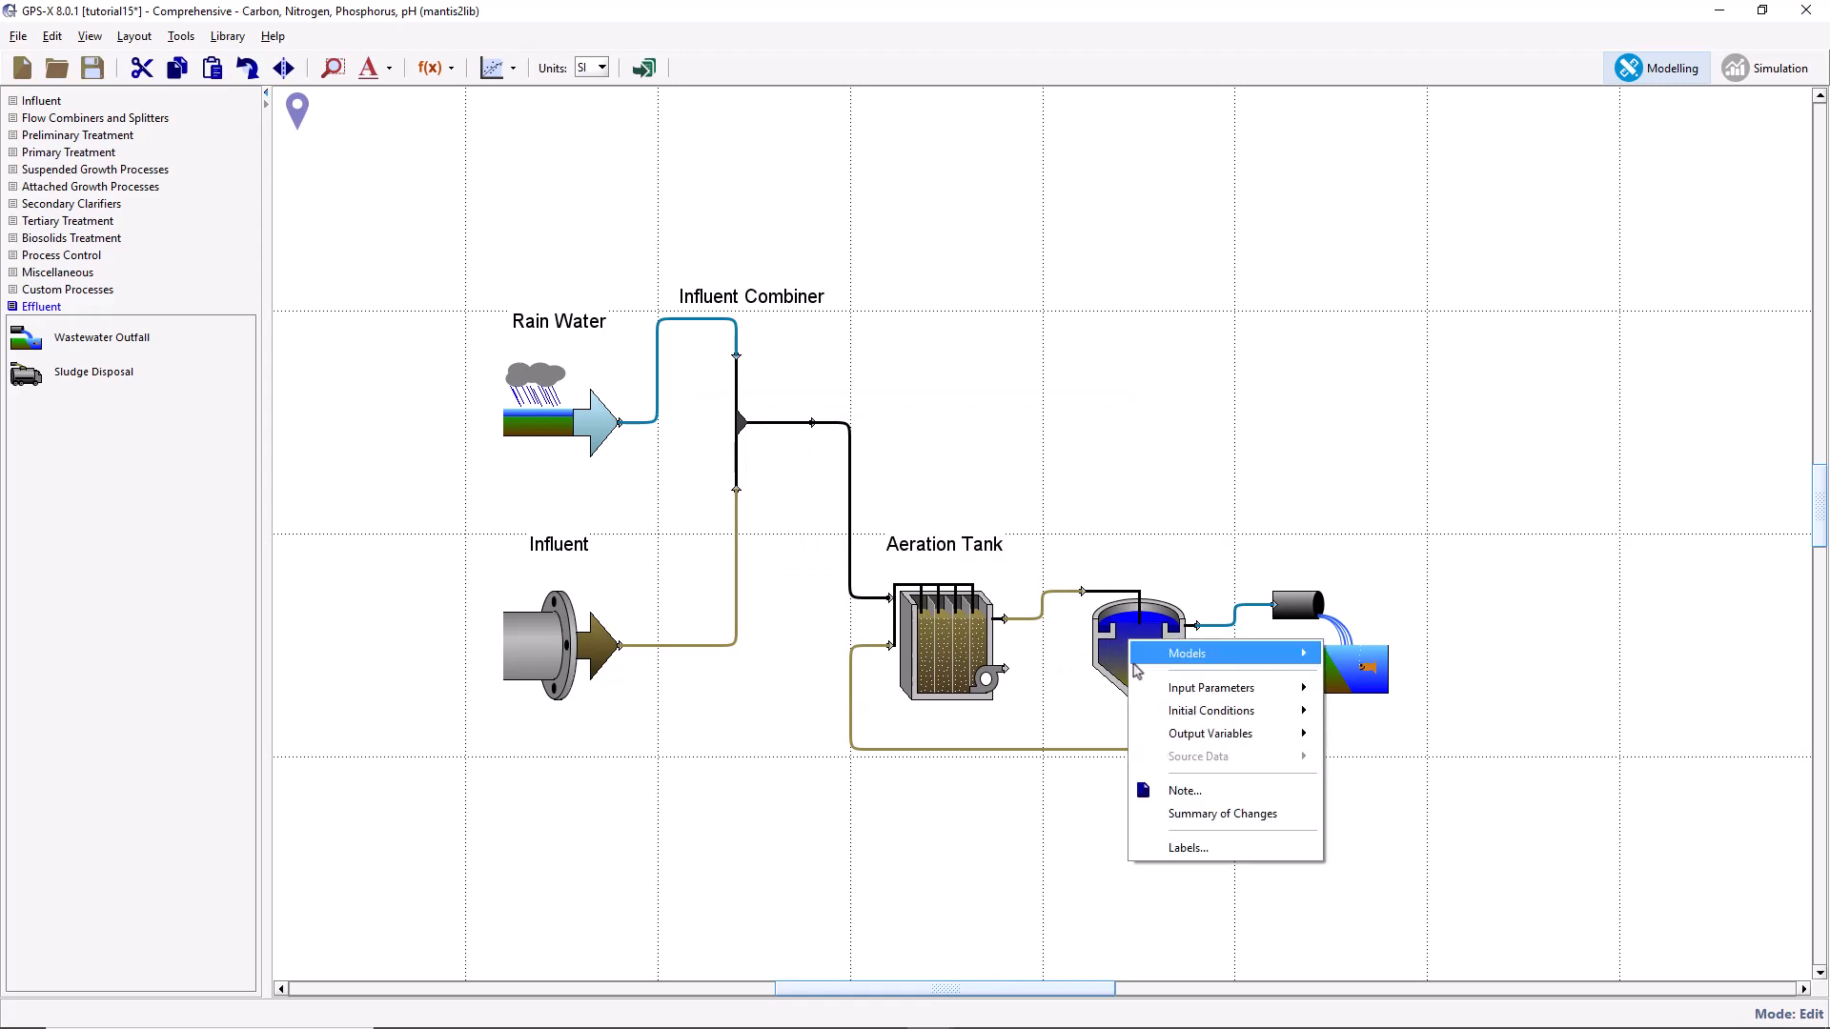
{"action": "left_click", "coordinate": [1164, 848]}
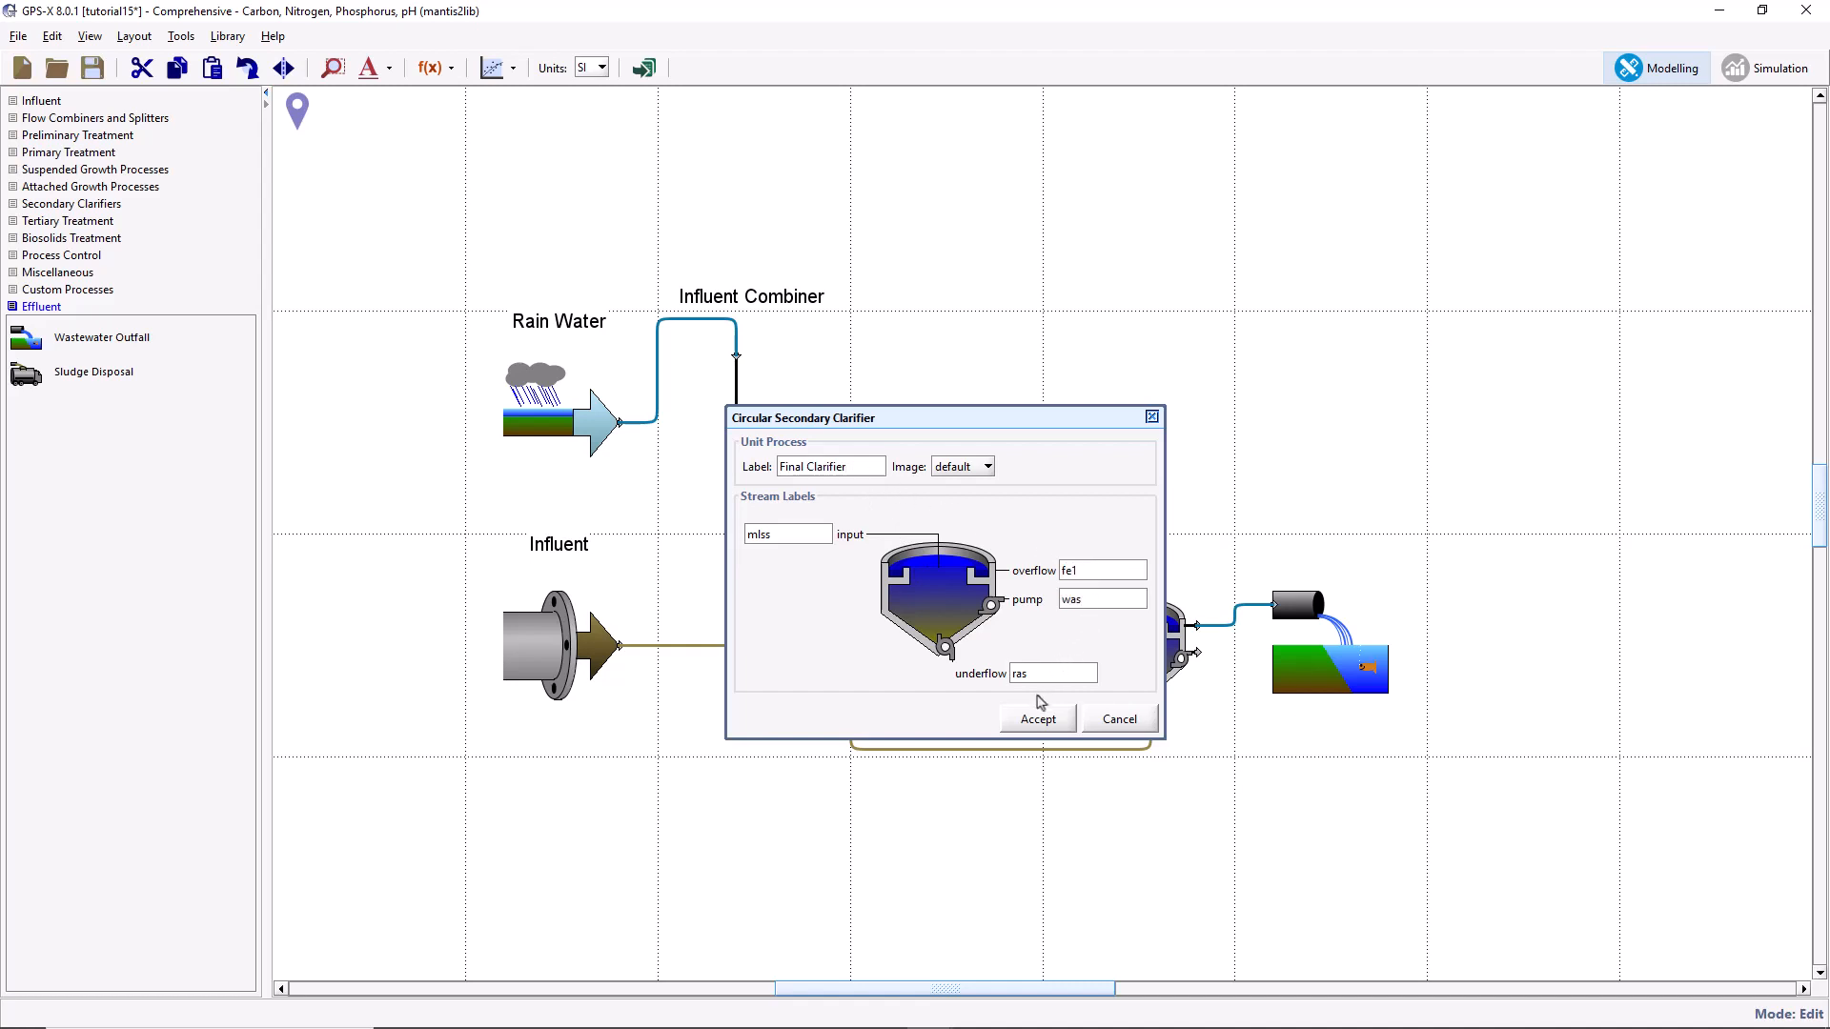
{"action": "left_click", "coordinate": [1038, 717]}
Label the wastewater outfall Effluent and save the layout.
{"action": "right_click", "coordinate": [1293, 629]}
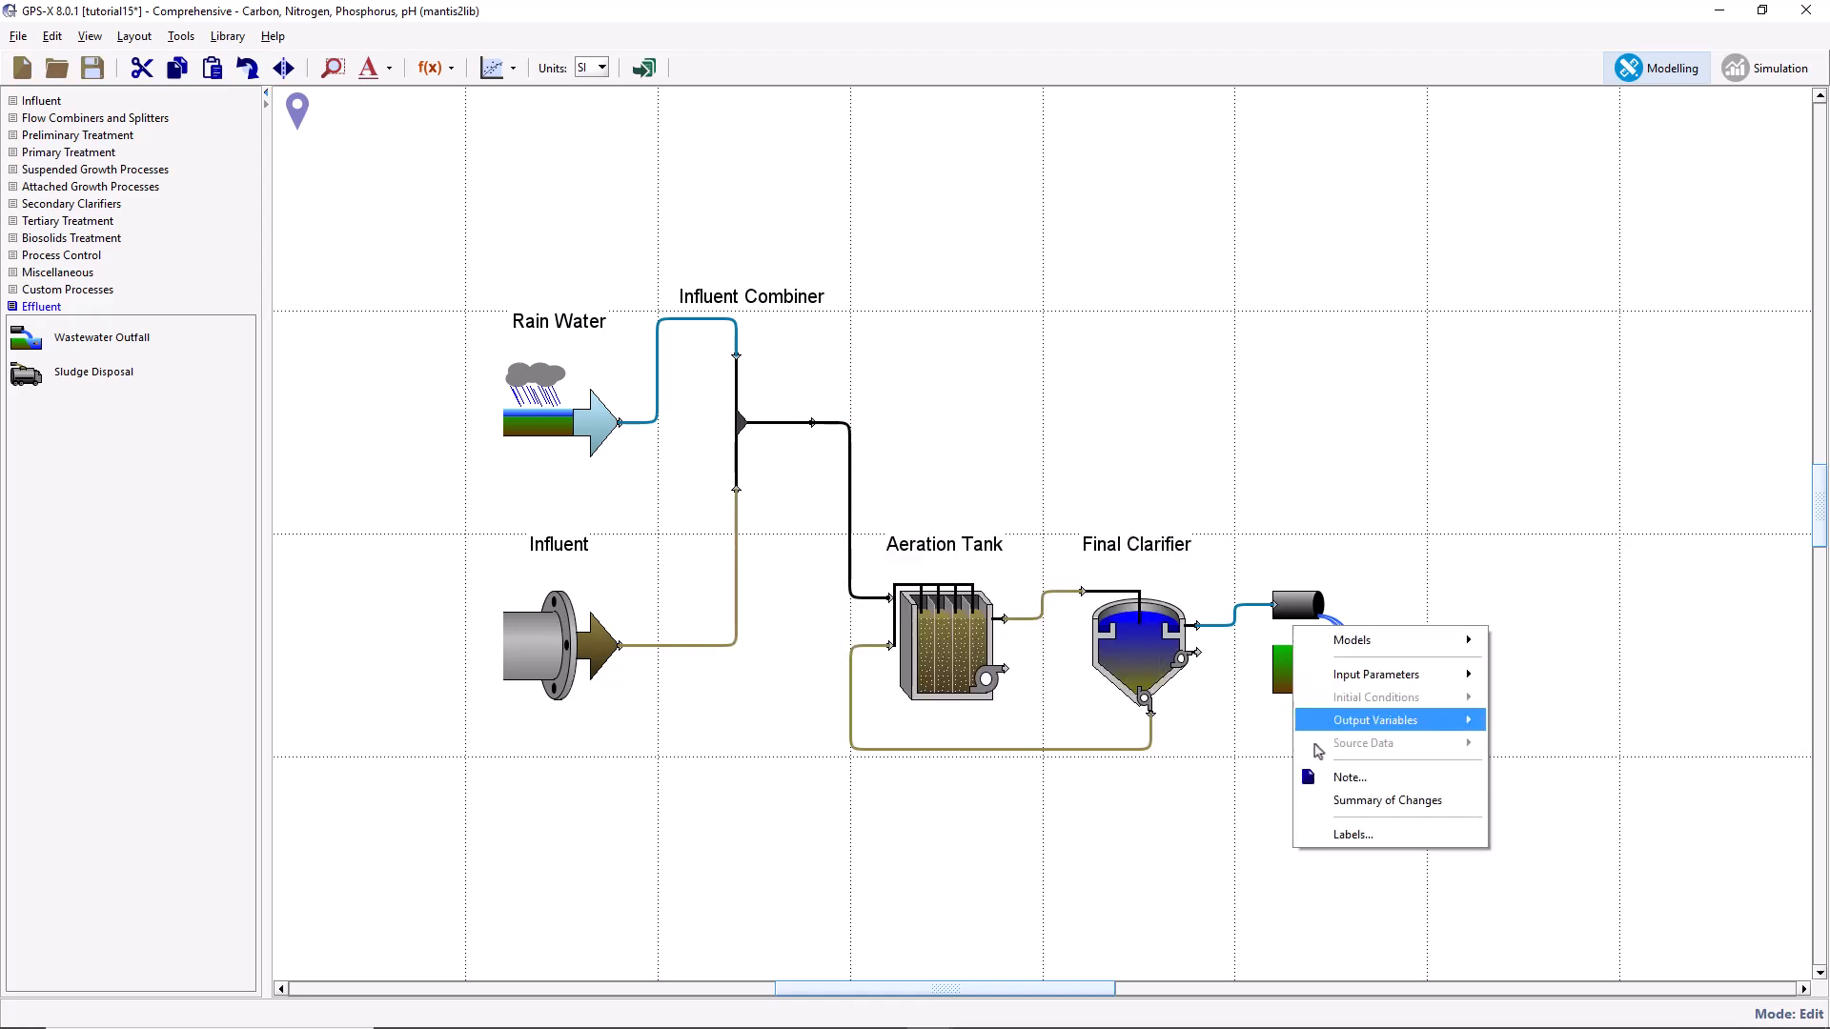
{"action": "left_click", "coordinate": [1332, 834]}
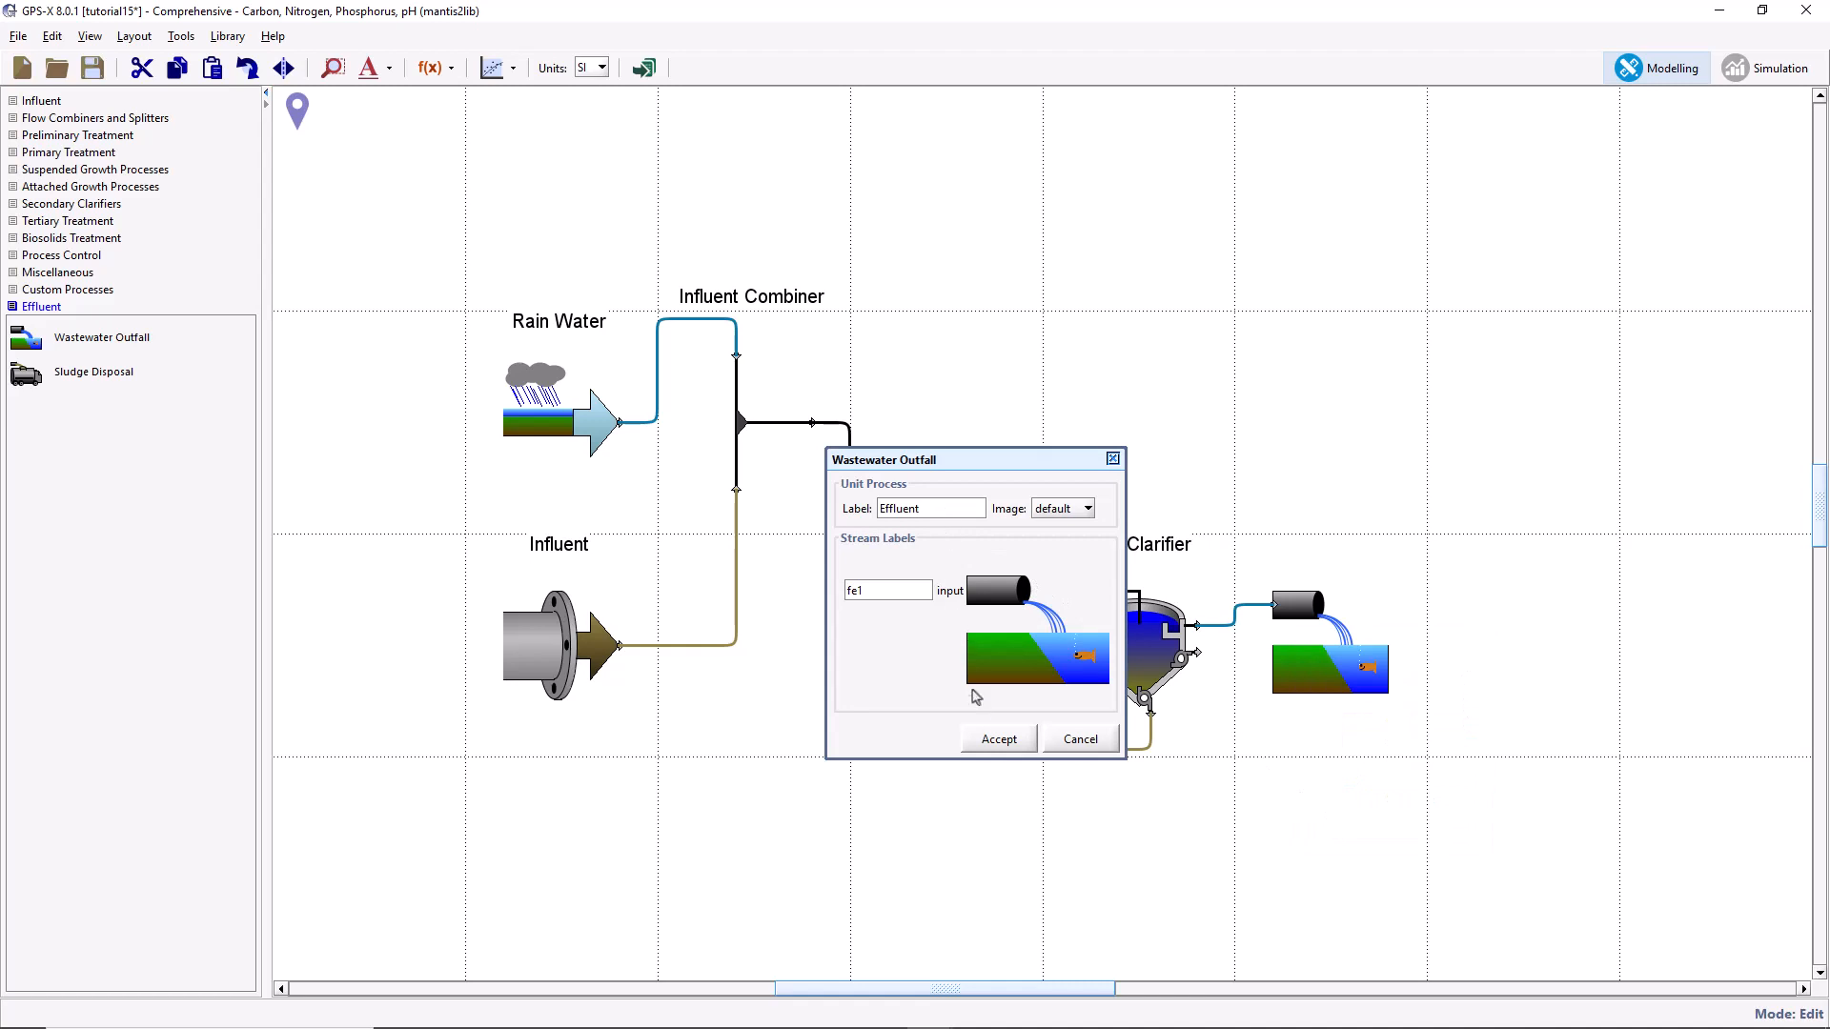
{"action": "left_click", "coordinate": [999, 739]}
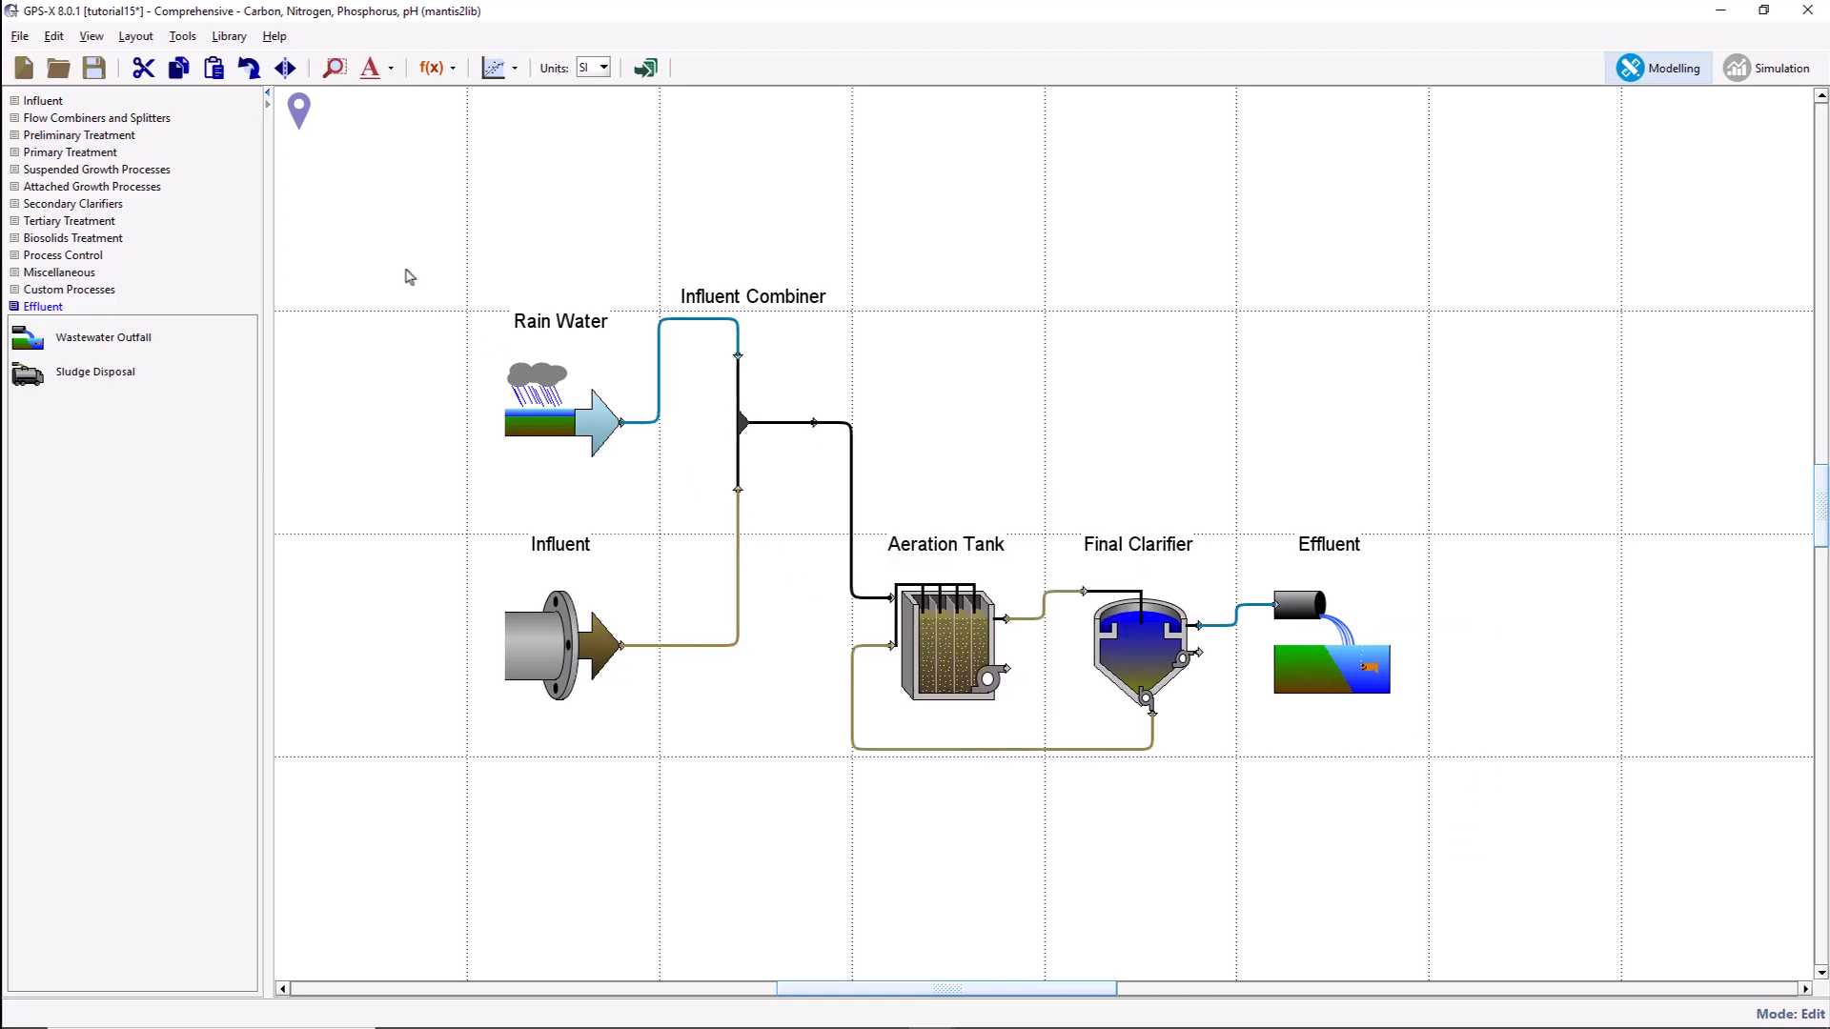
{"action": "left_click", "coordinate": [107, 72]}
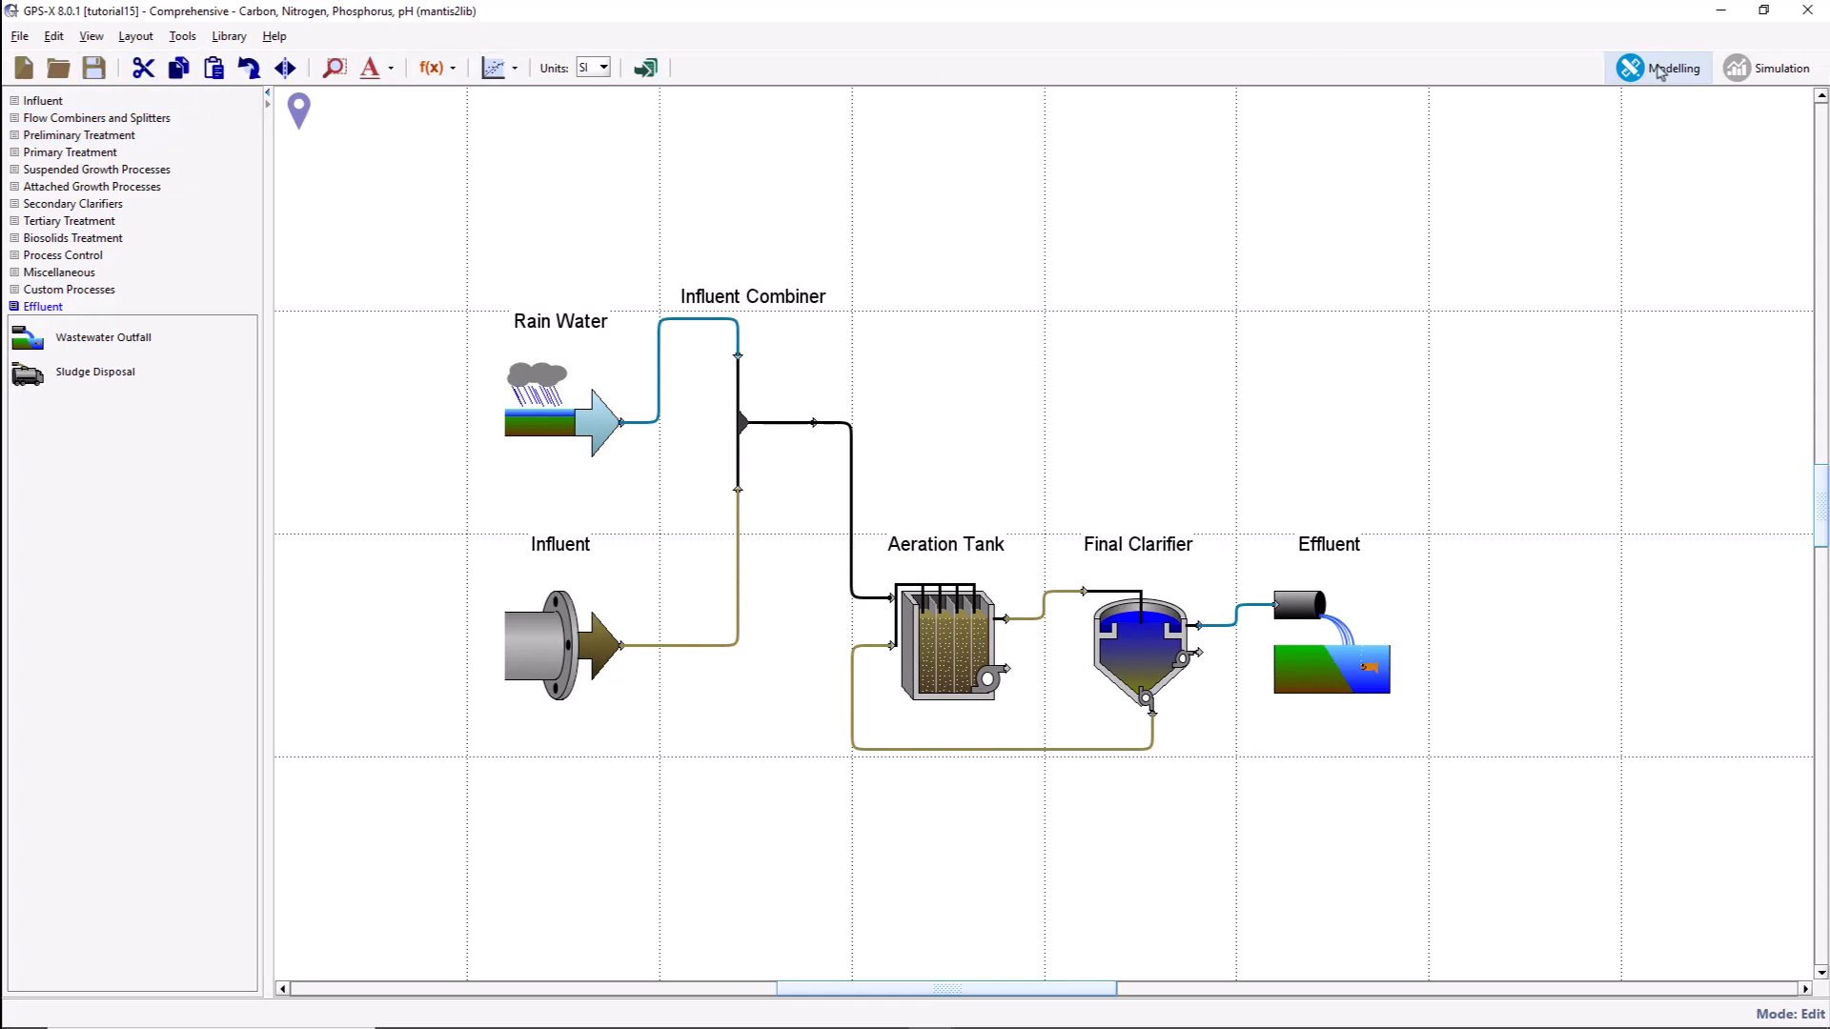
Switch to simulation mode and add an output graph of the Influent Combiner's mixinf flow on a new output tab.
{"action": "left_click", "coordinate": [1734, 74]}
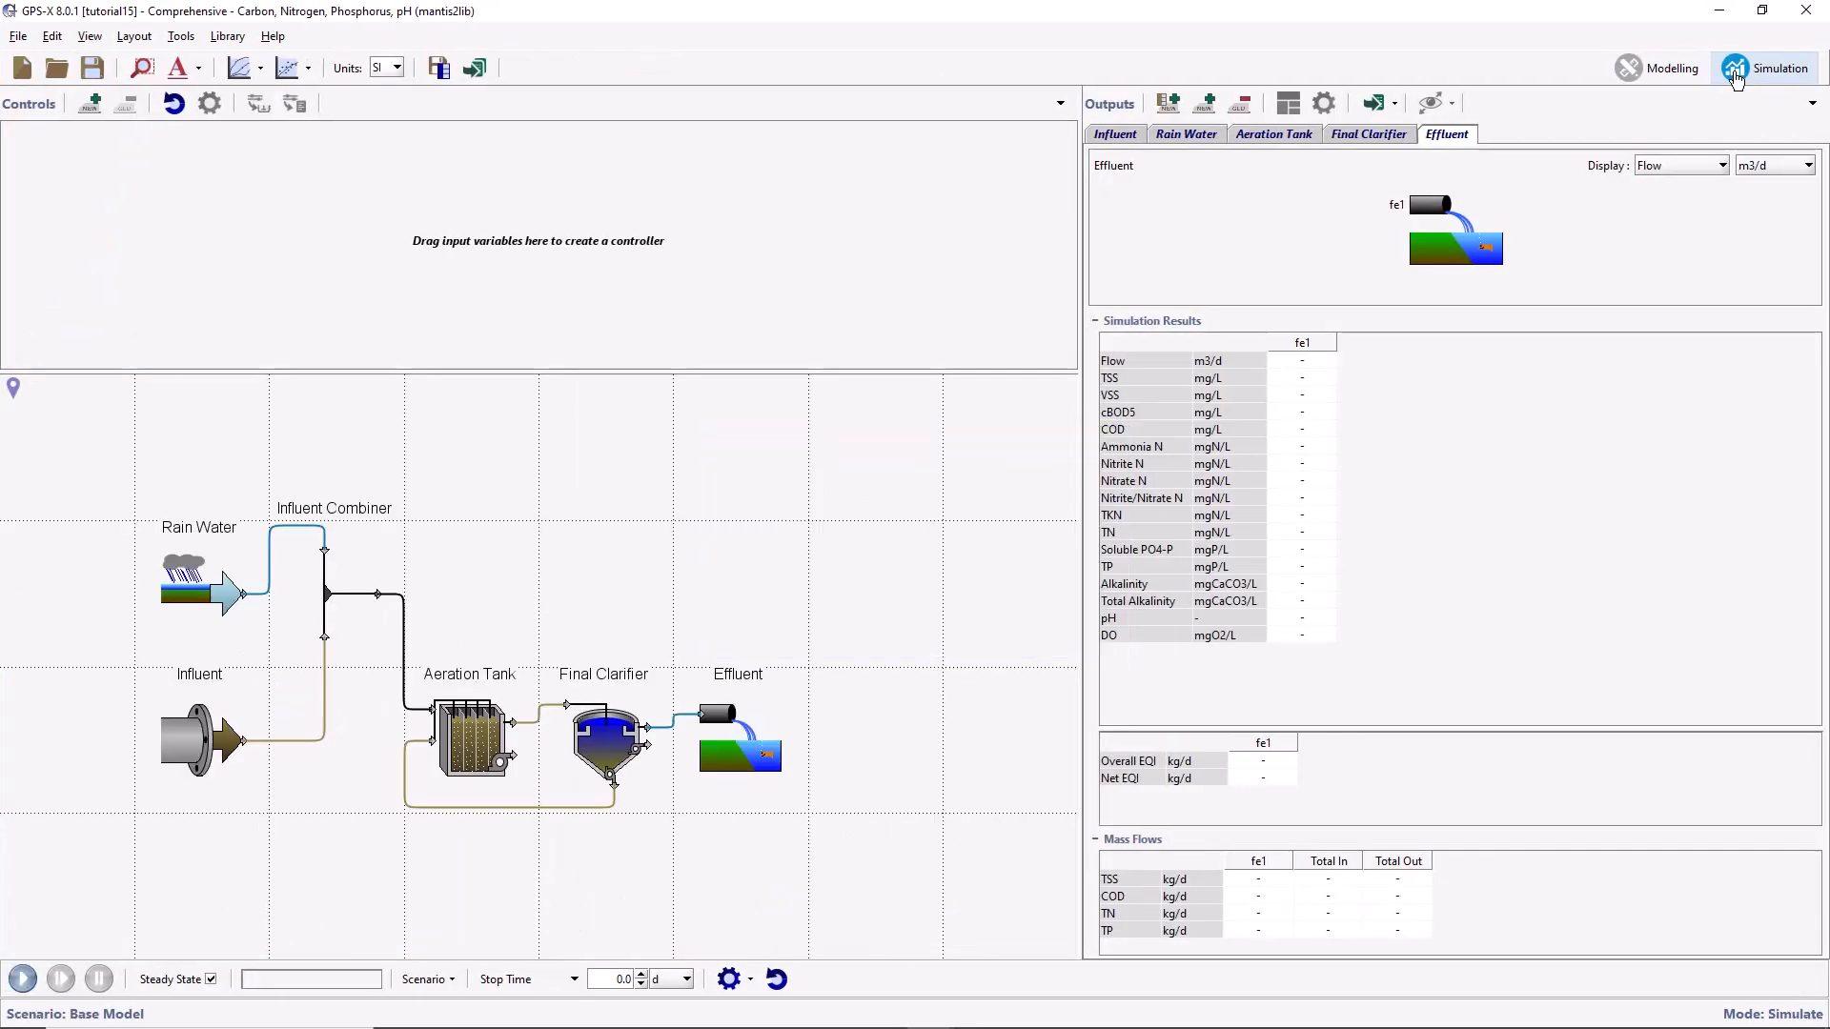
{"action": "left_click", "coordinate": [1218, 107]}
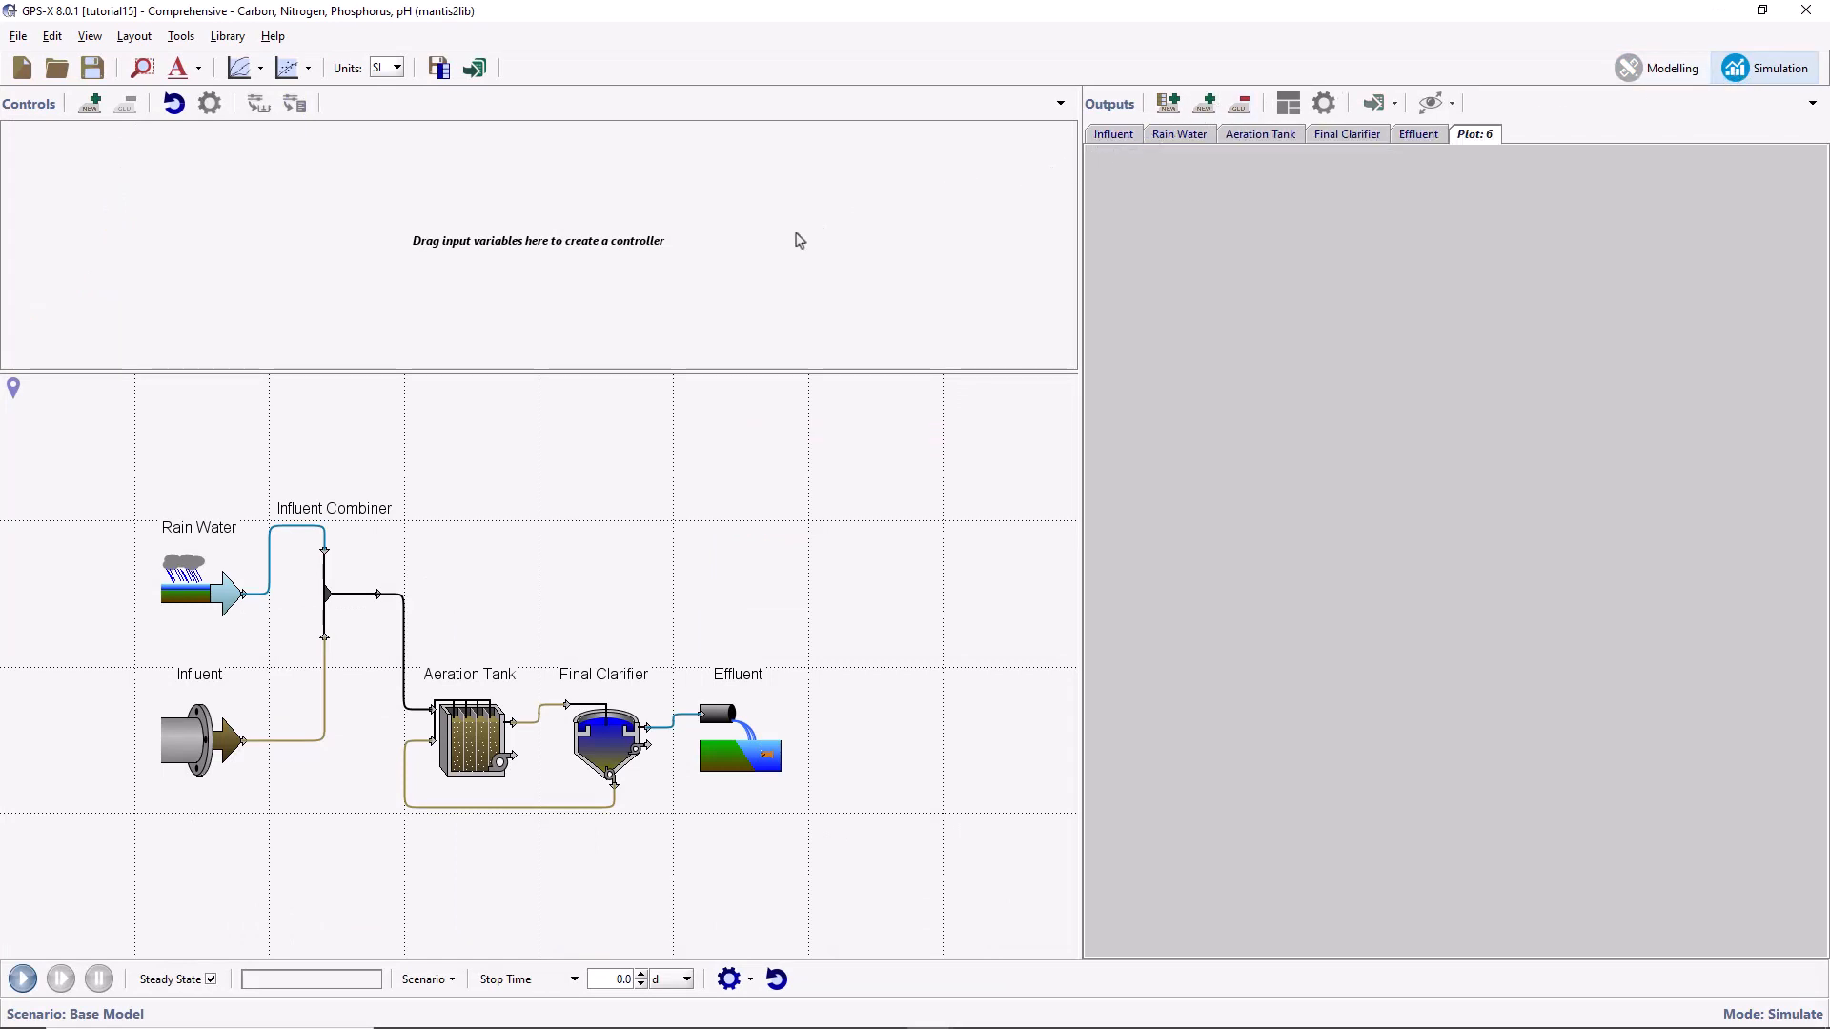
{"action": "right_click", "coordinate": [333, 596]}
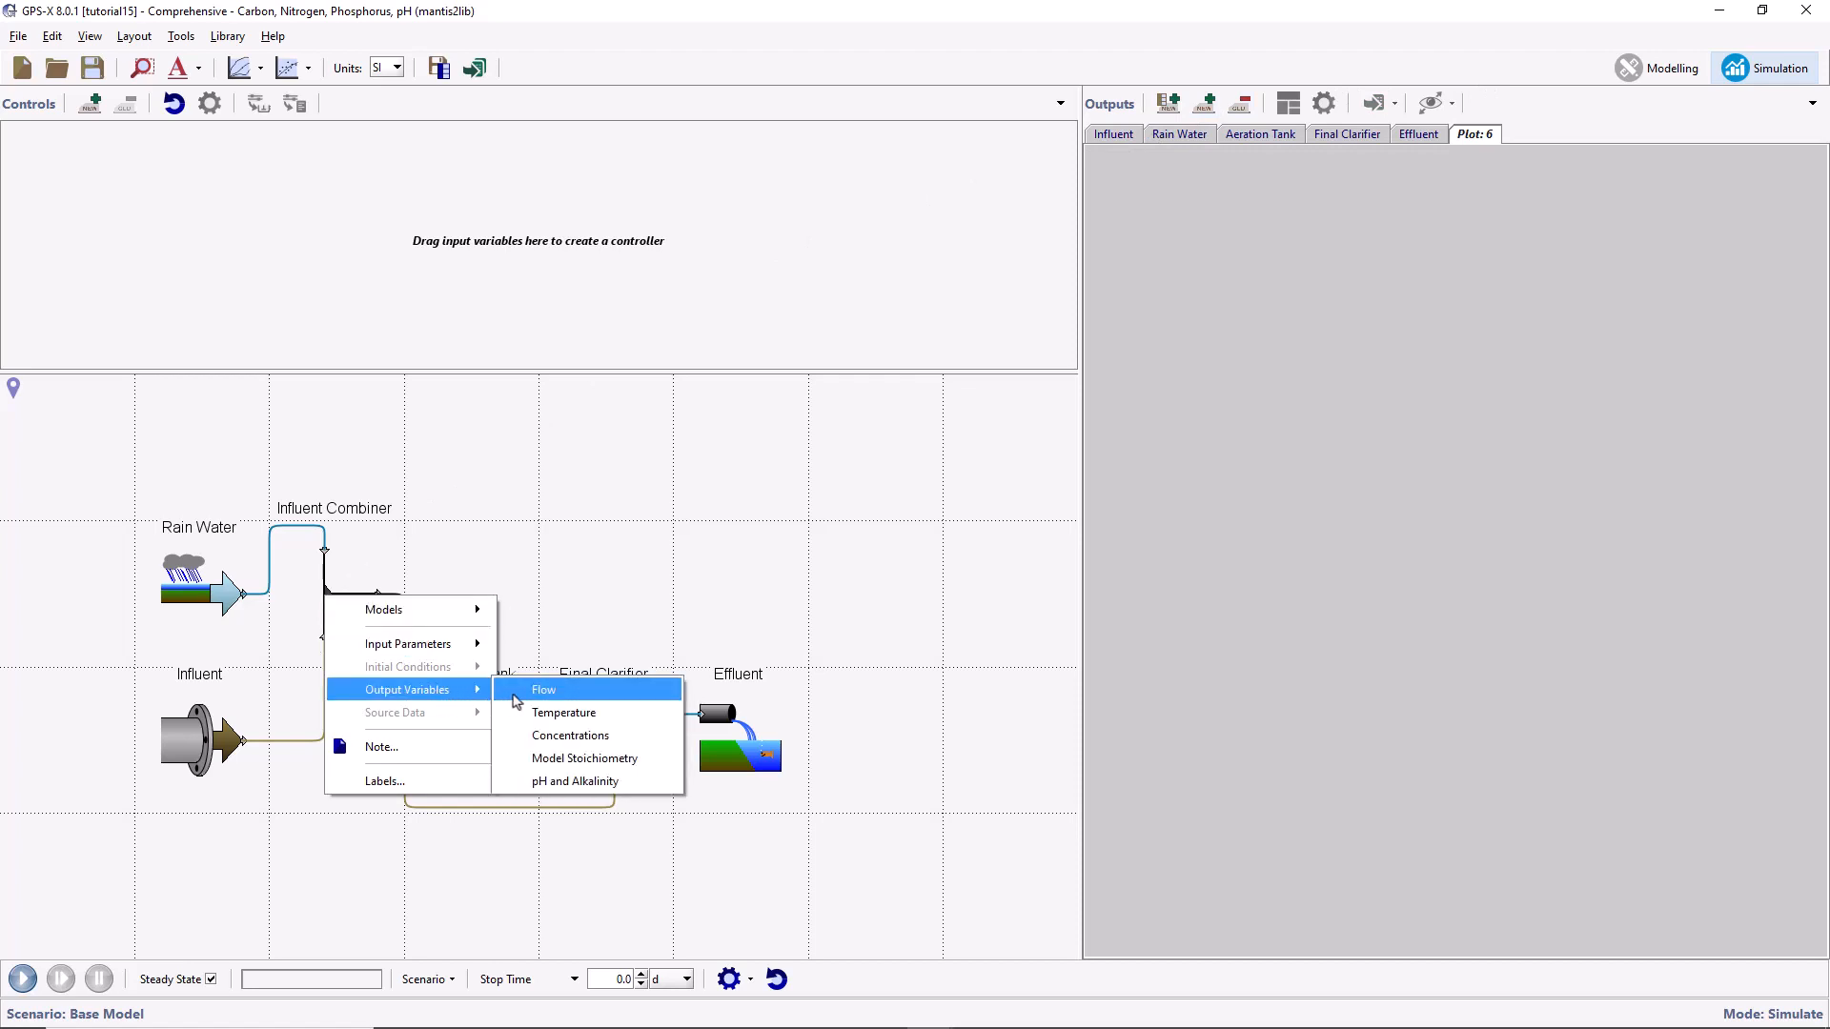
{"action": "left_click", "coordinate": [515, 699]}
{"action": "left_click_drag", "start_coordinate": [691, 551], "coordinate": [1493, 467]}
{"action": "left_click", "coordinate": [1047, 583]}
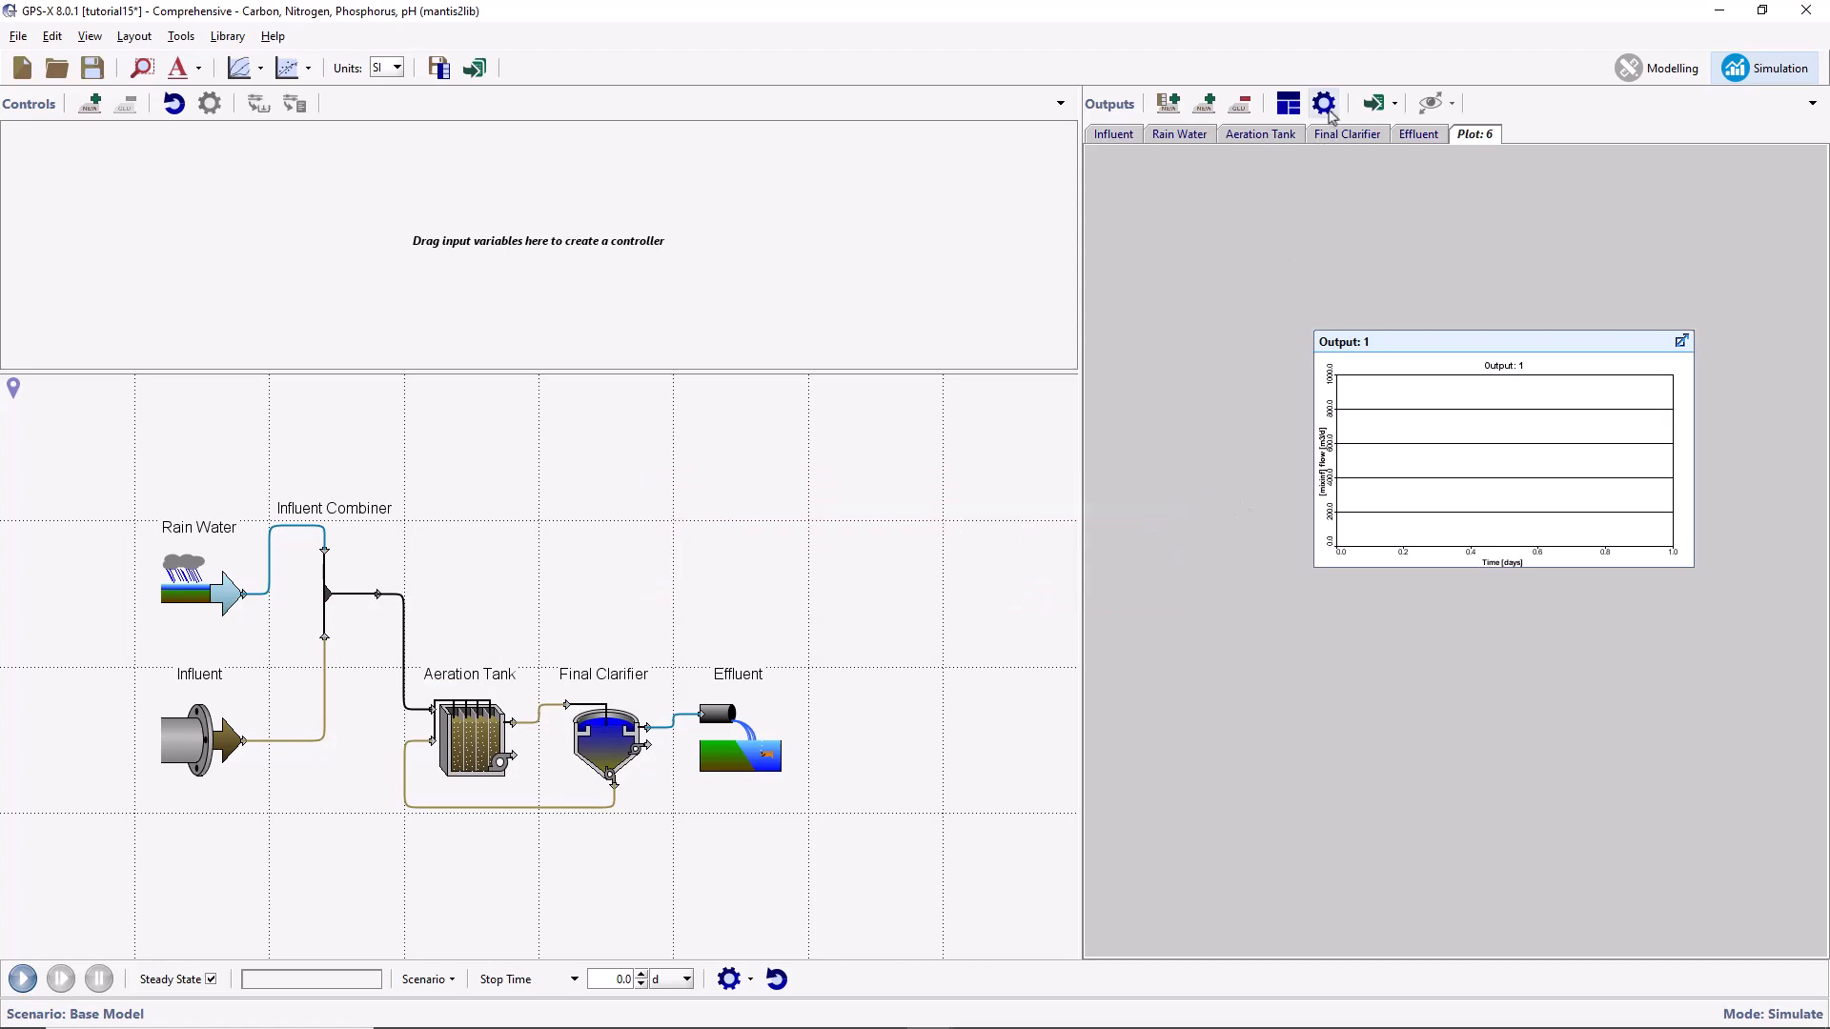
Title the output graph Total Plant Influent, enable autoscaling and auto-arrange it to fill the output area.
{"action": "left_click", "coordinate": [1324, 103]}
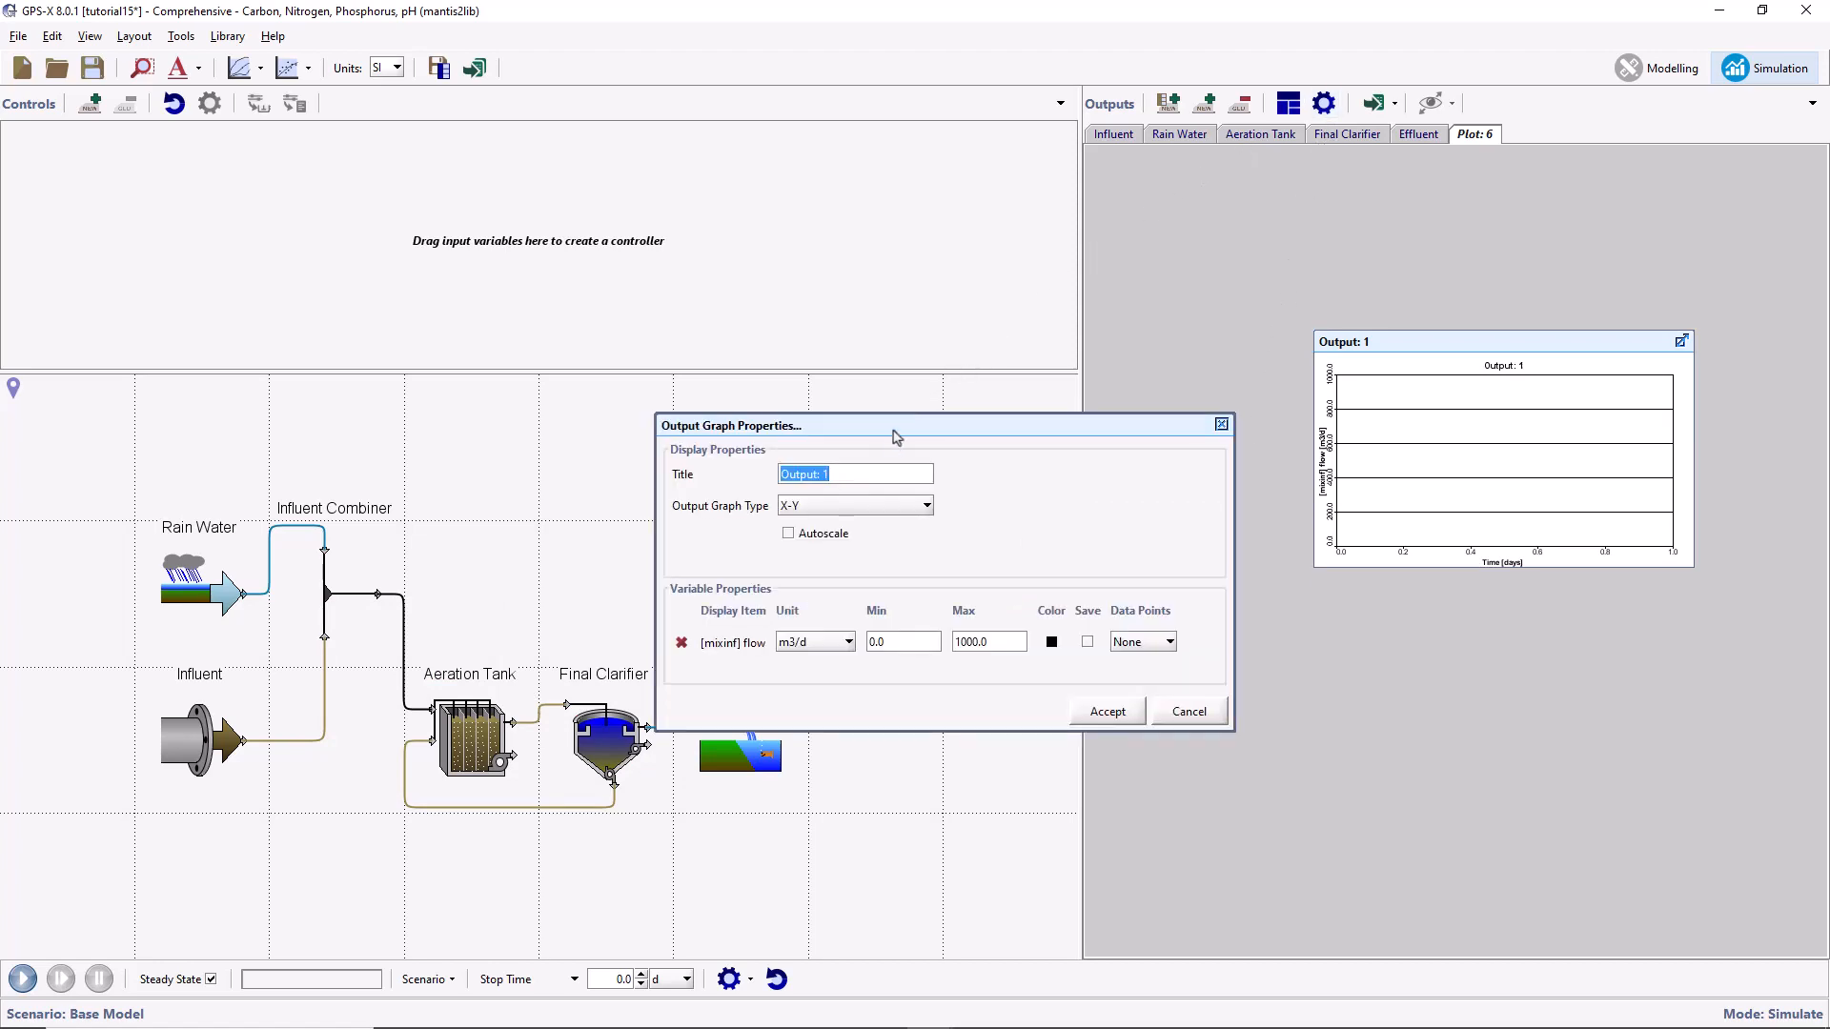
{"action": "type", "text": "Total Plant Influent"}
{"action": "left_click", "coordinate": [789, 534]}
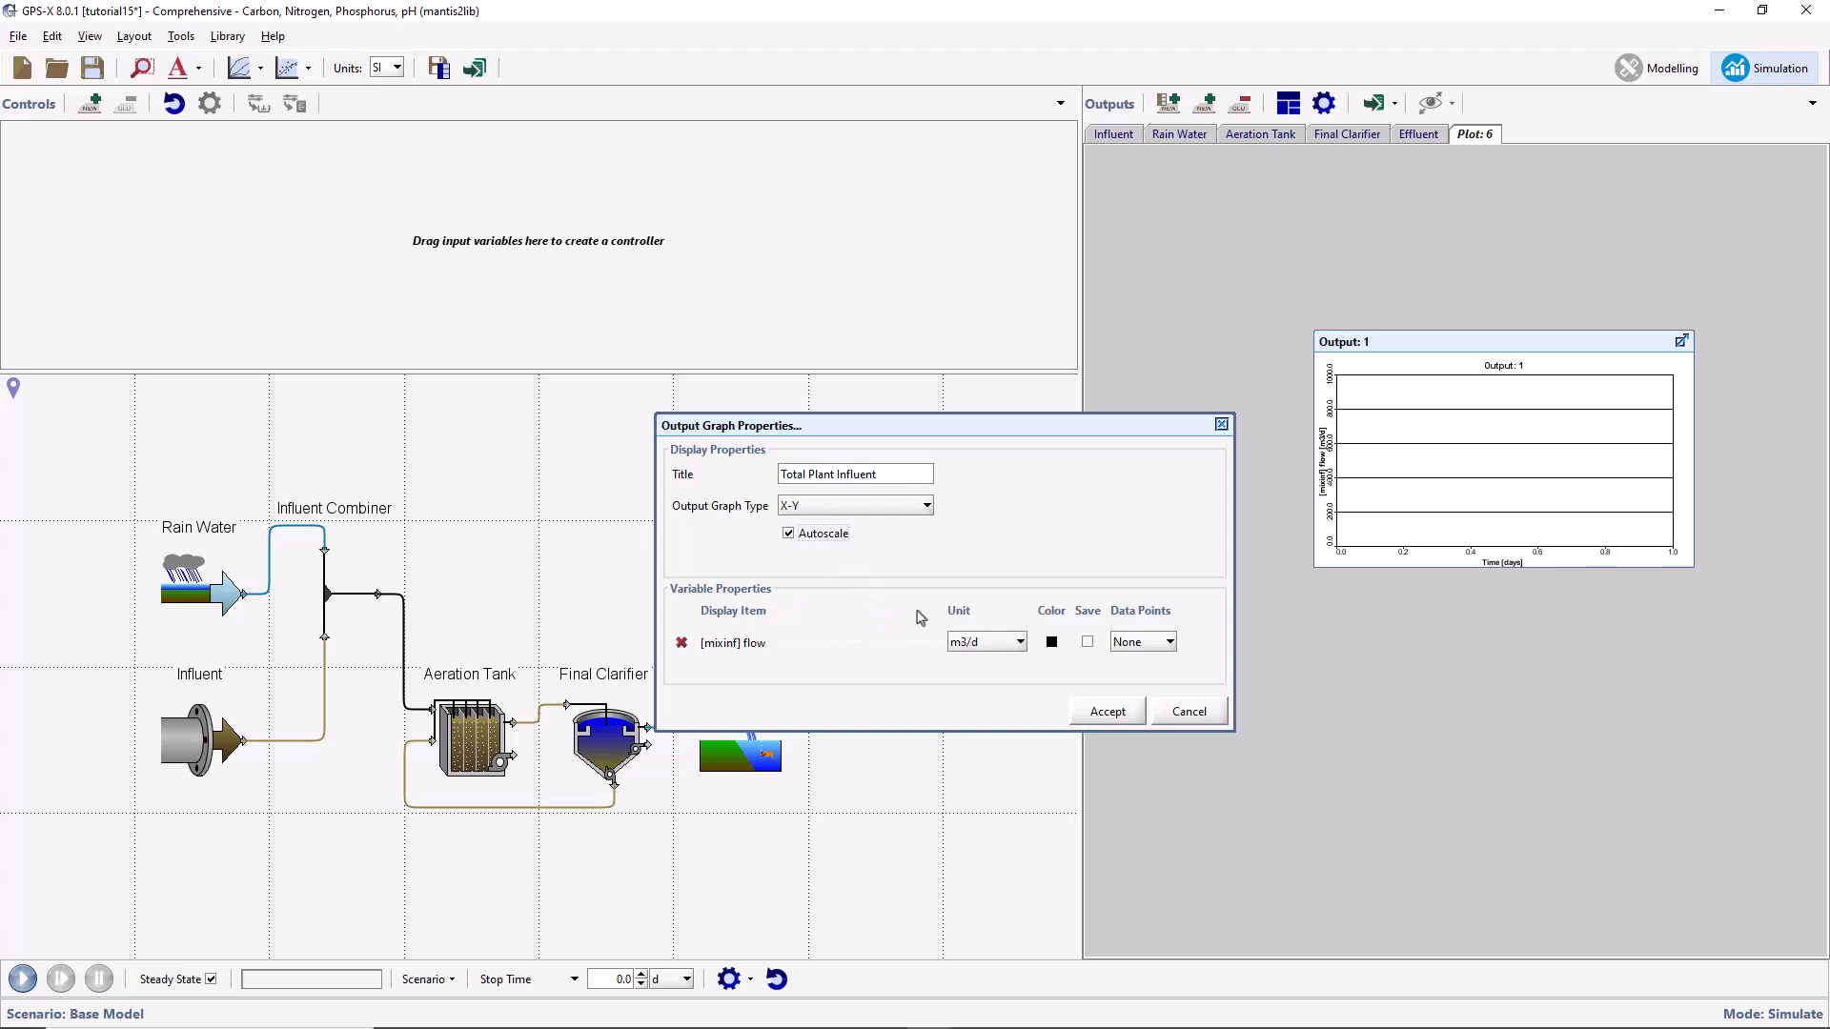
{"action": "left_click", "coordinate": [1095, 723]}
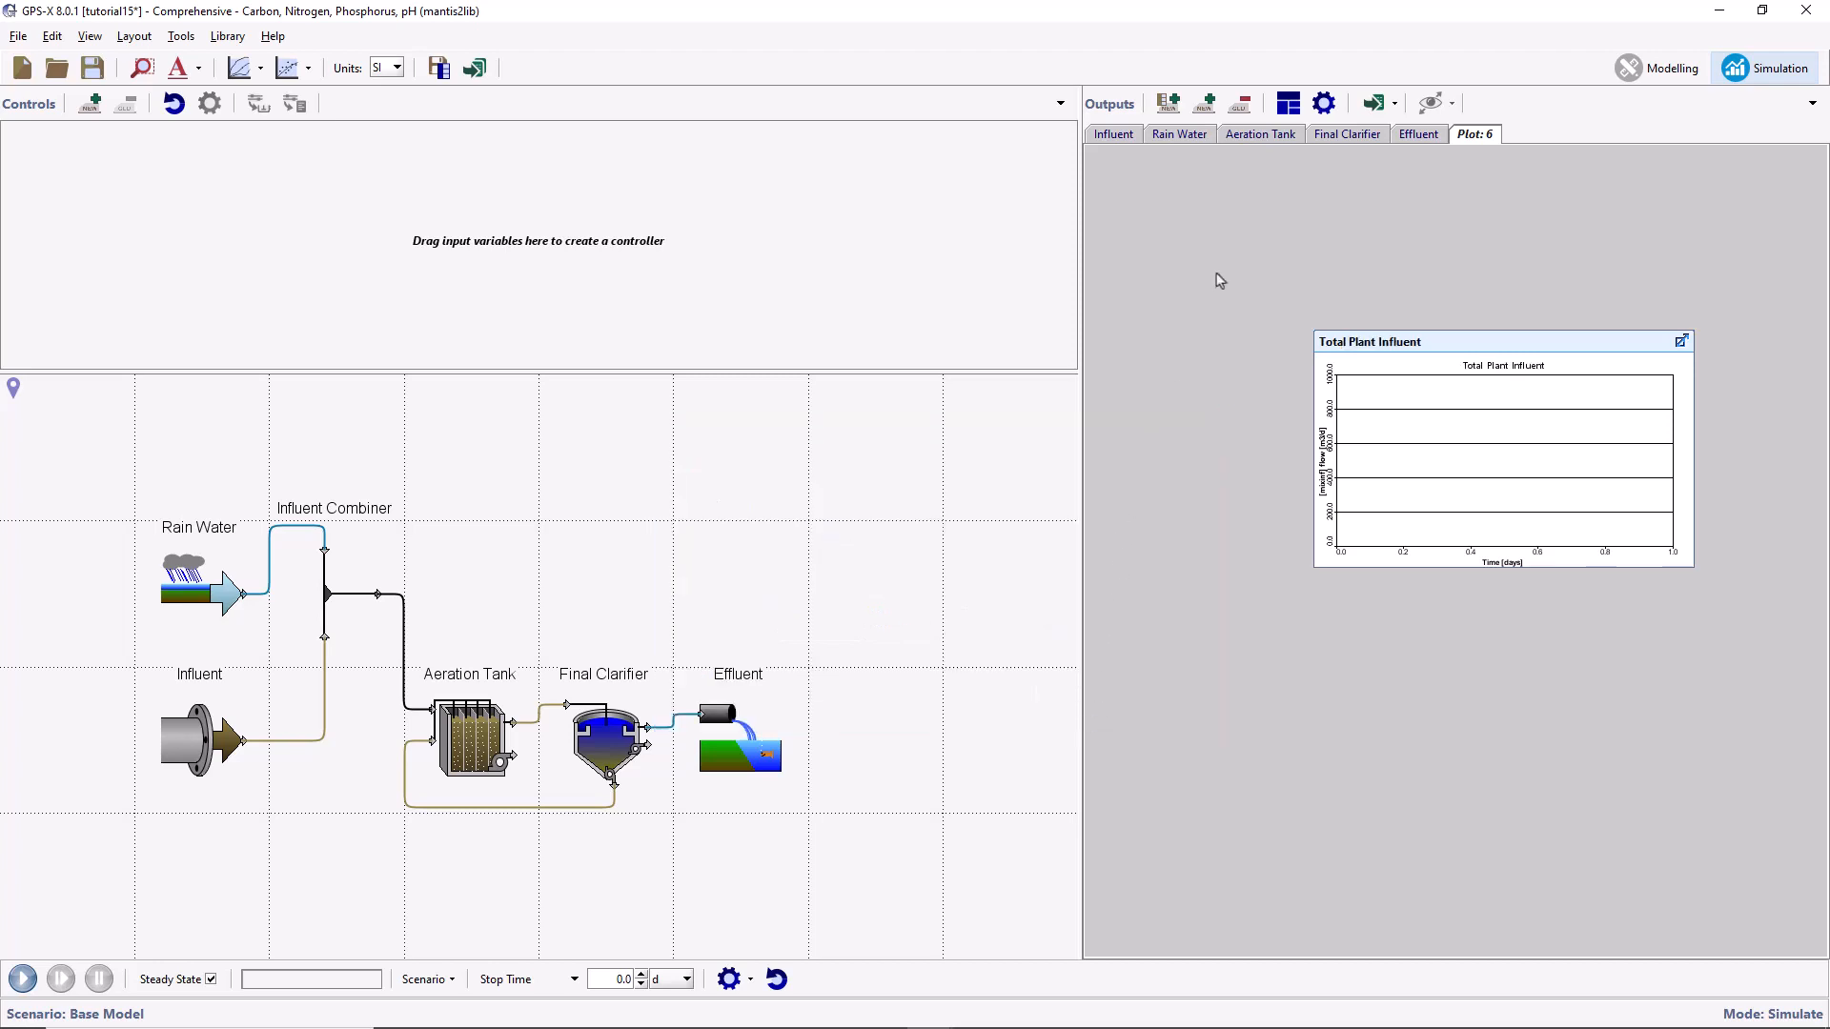
{"action": "left_click", "coordinate": [1286, 104]}
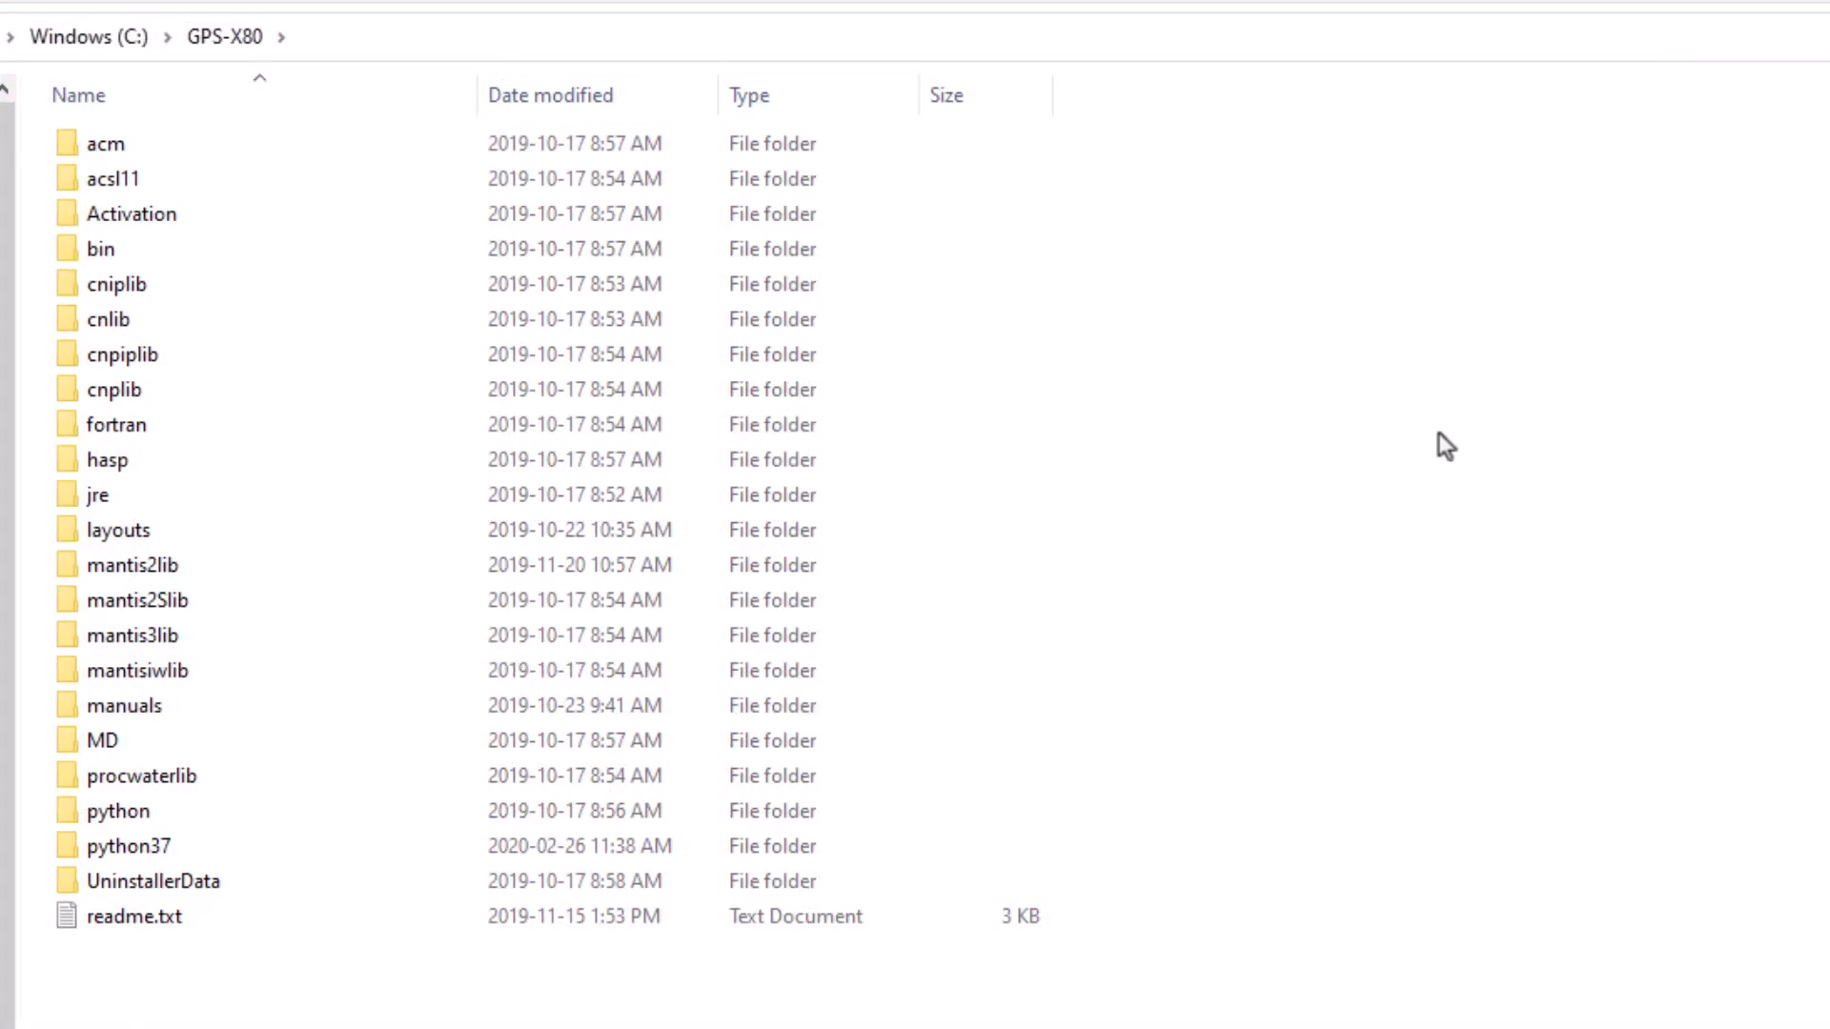
Open tutorial-15-Random.py from the layouts\08tutorials folder of GPS-X80 in Notepad and save a copy in the GPS-X_V8.0_Tutorials folder.
{"action": "double_click", "coordinate": [151, 530]}
{"action": "double_click", "coordinate": [145, 377]}
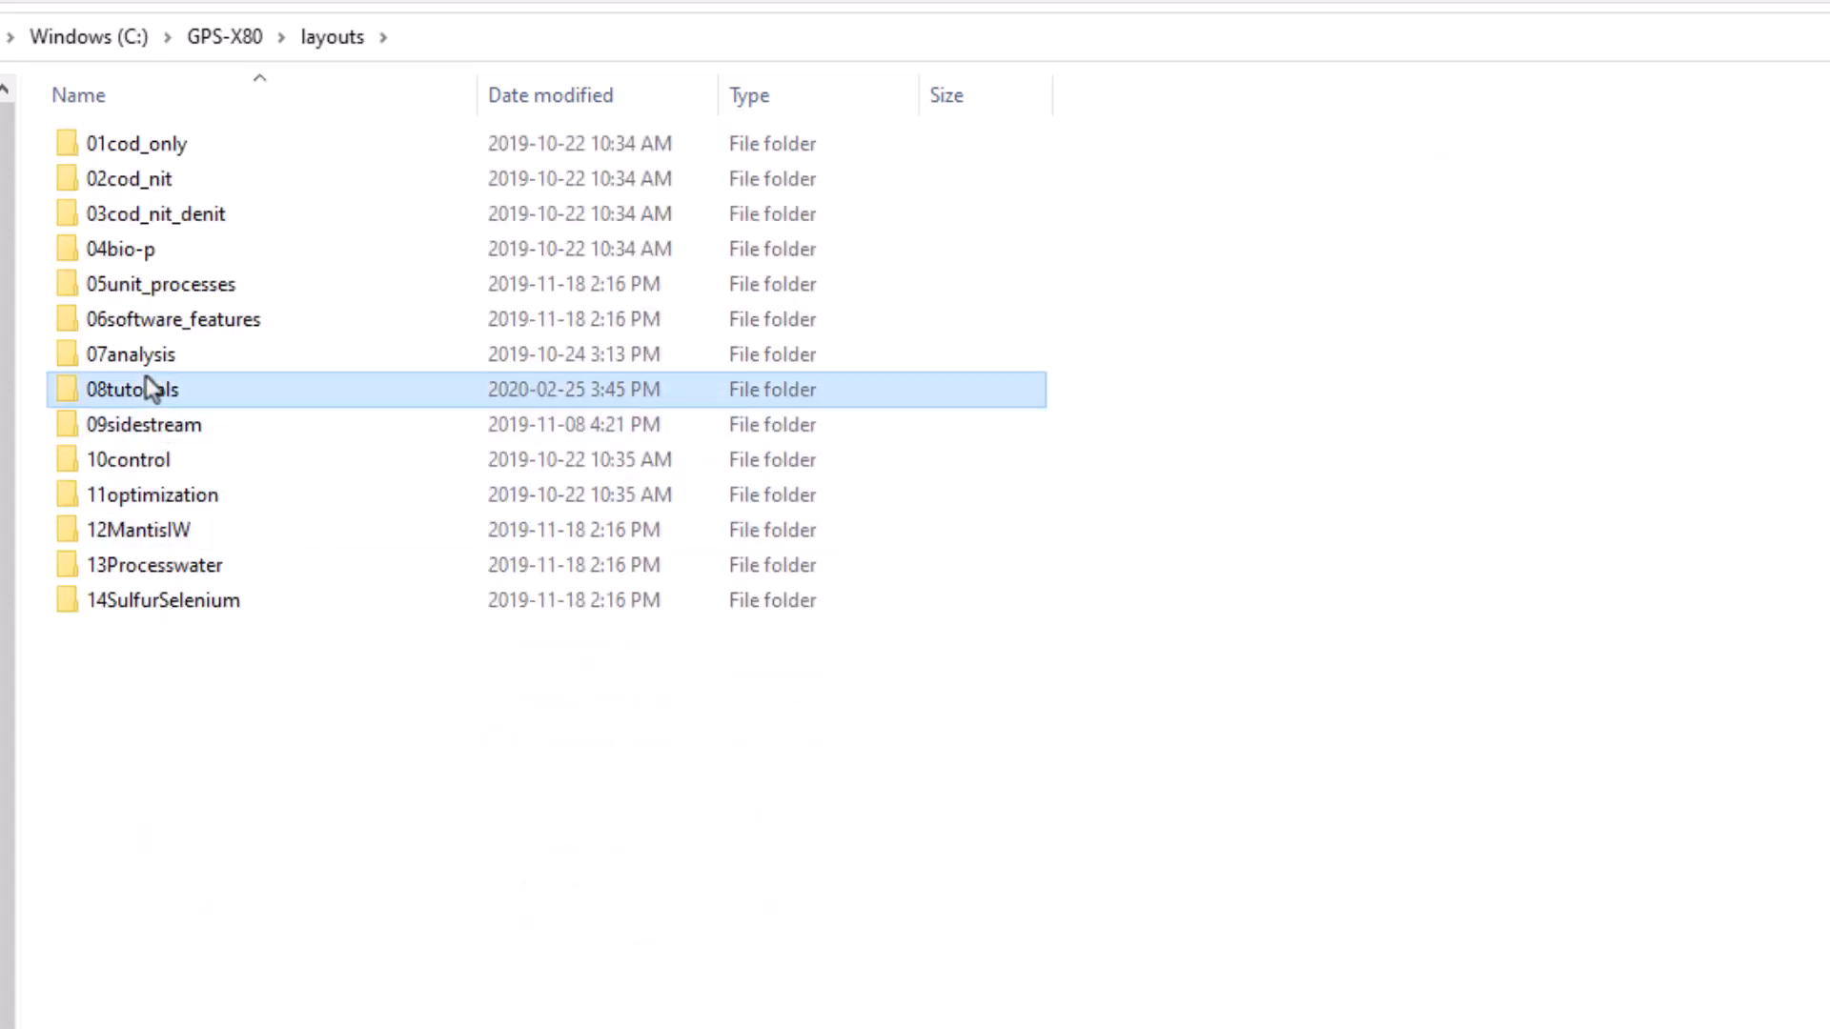
{"action": "scroll", "coordinate": [1083, 413], "scroll_direction": "down", "scroll_amount": 20}
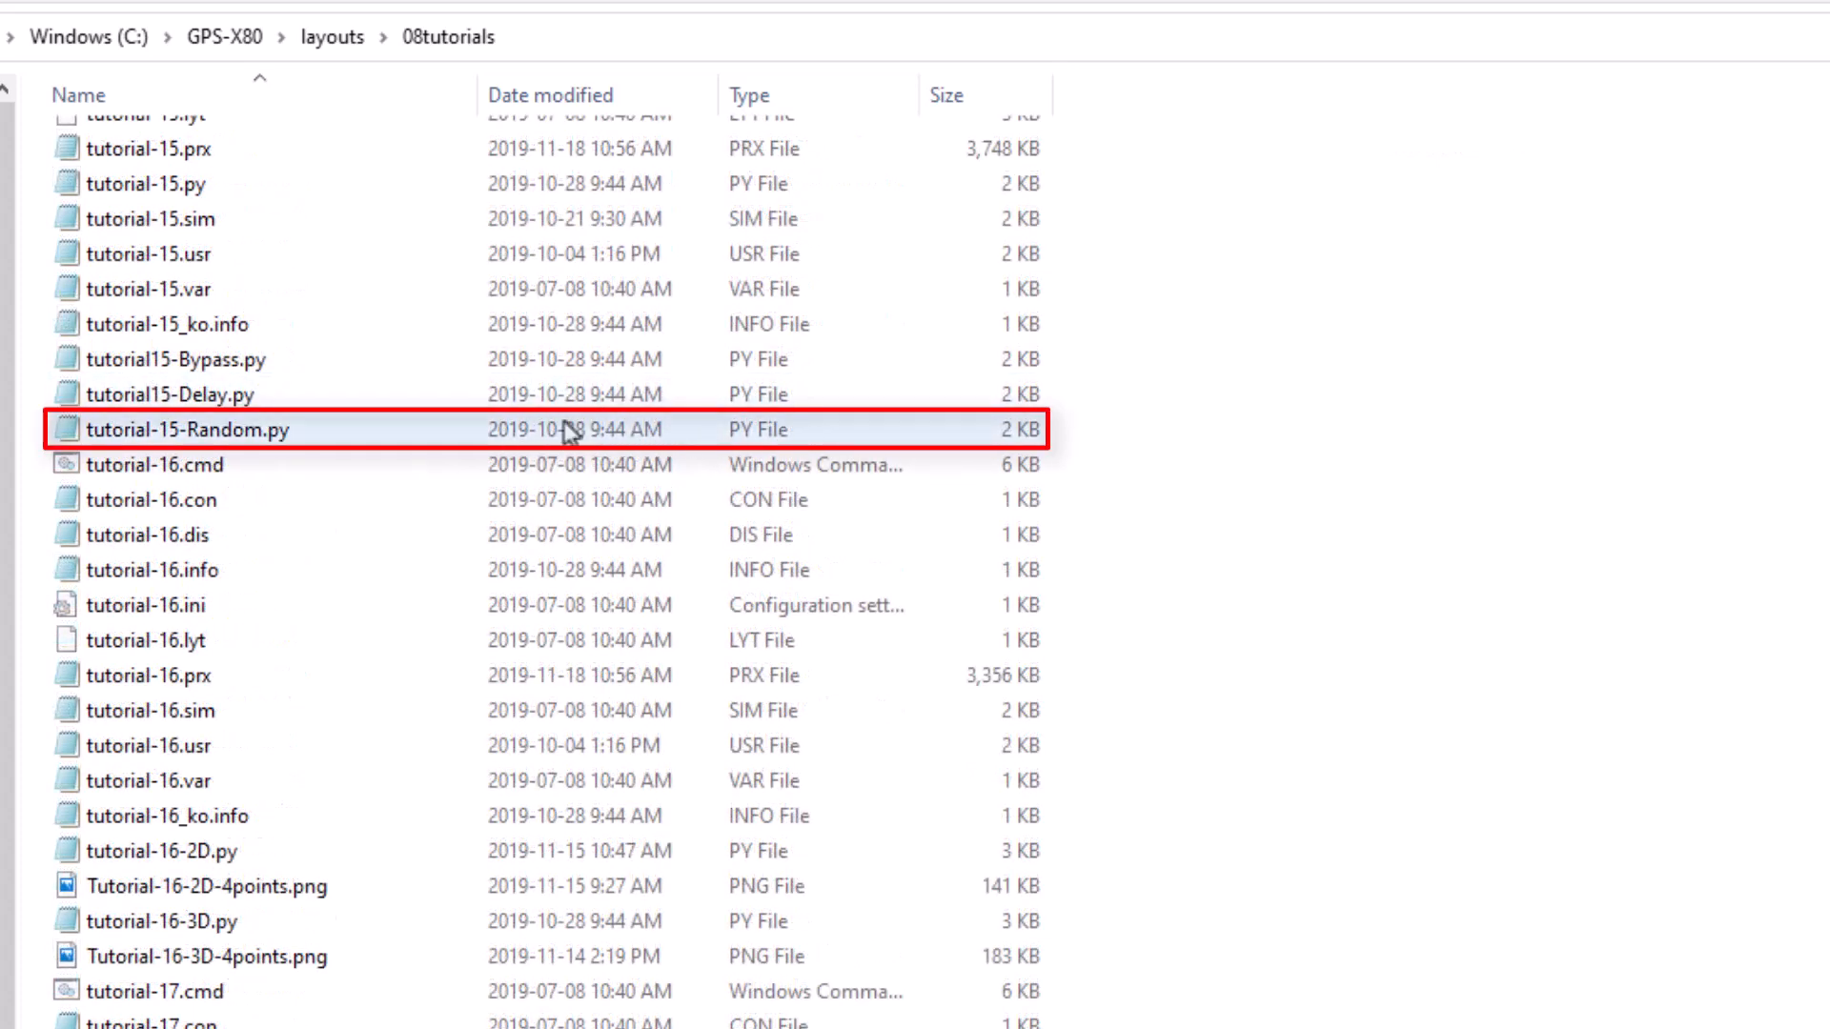
{"action": "double_click", "coordinate": [429, 430]}
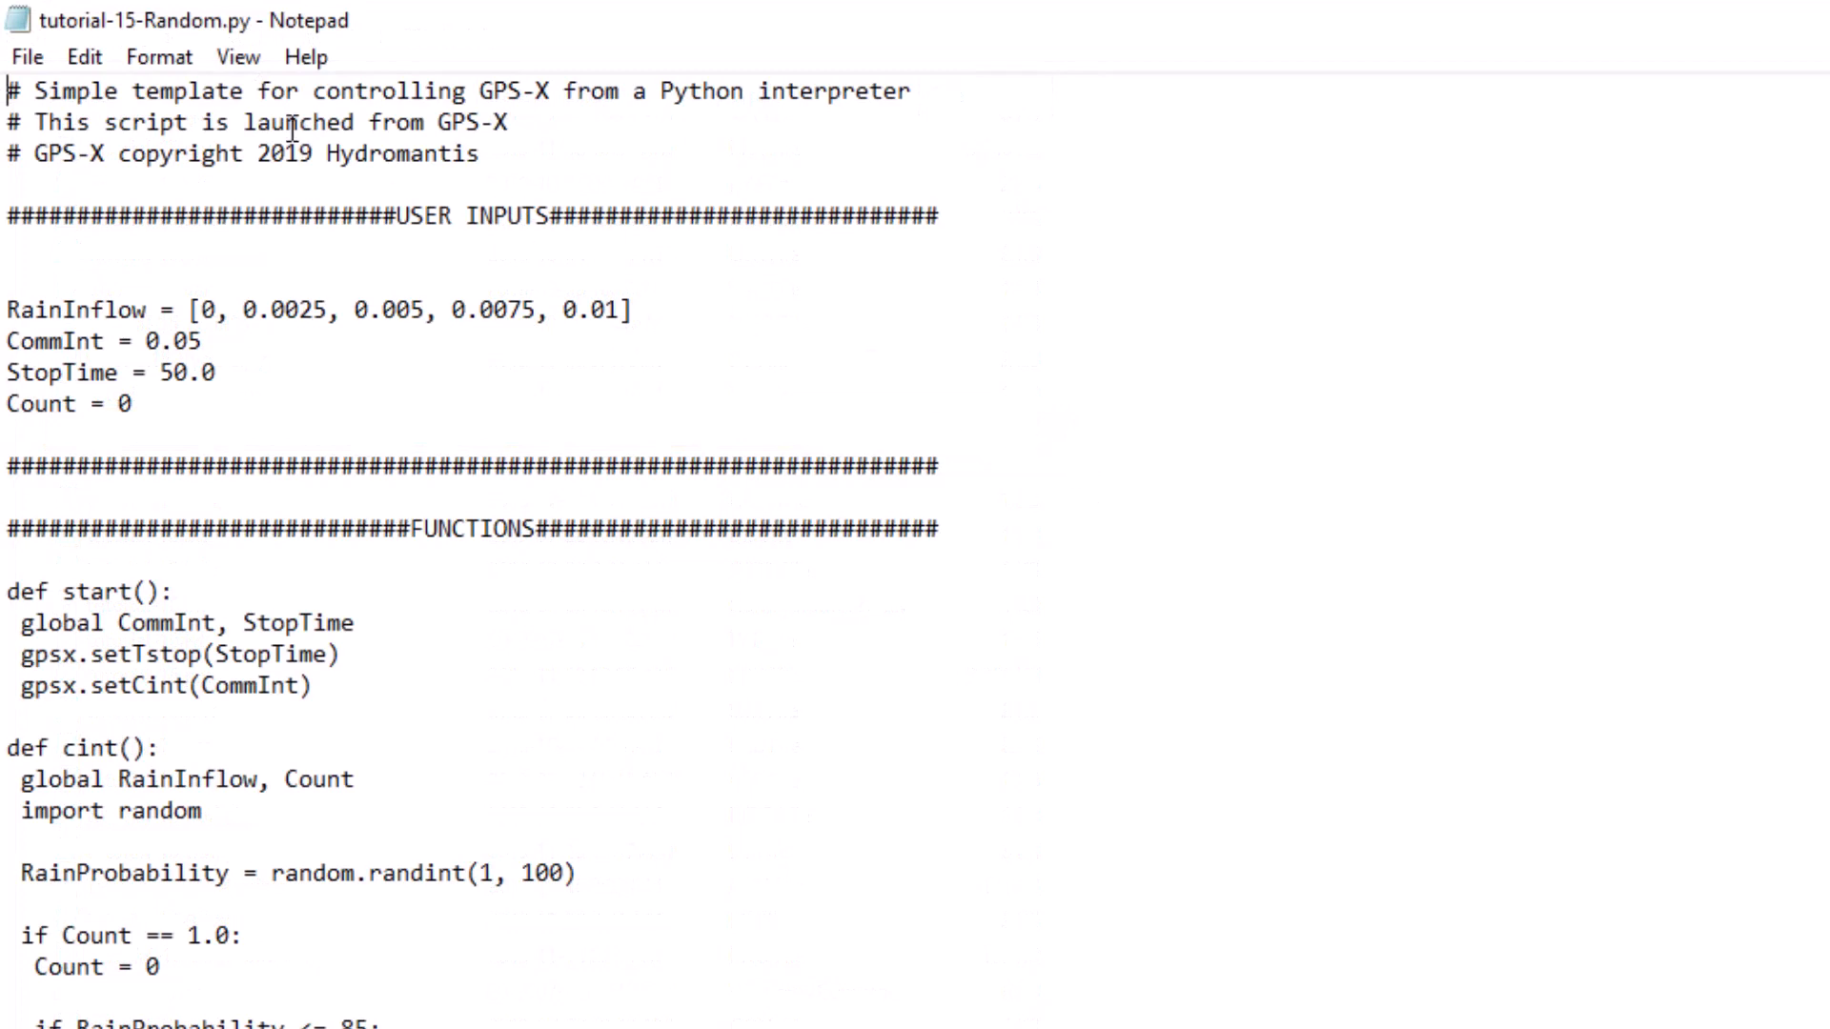
{"action": "left_click", "coordinate": [45, 57]}
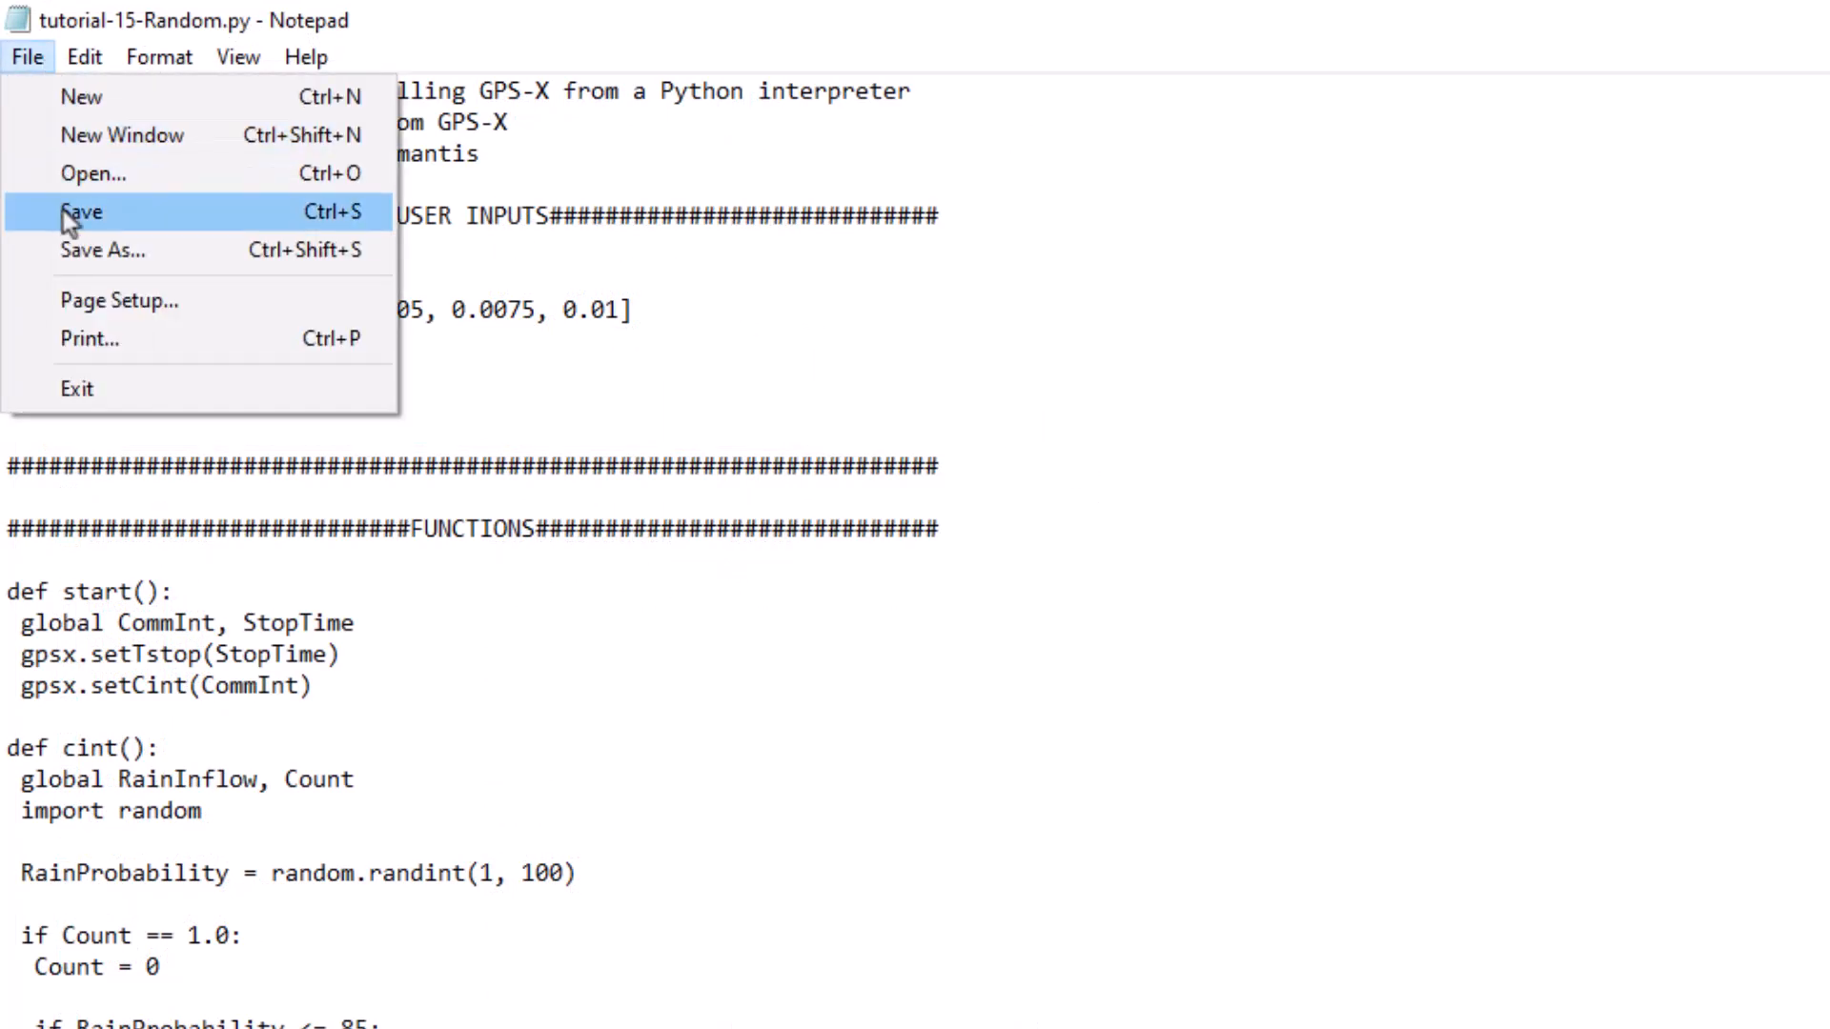
{"action": "left_click", "coordinate": [69, 246]}
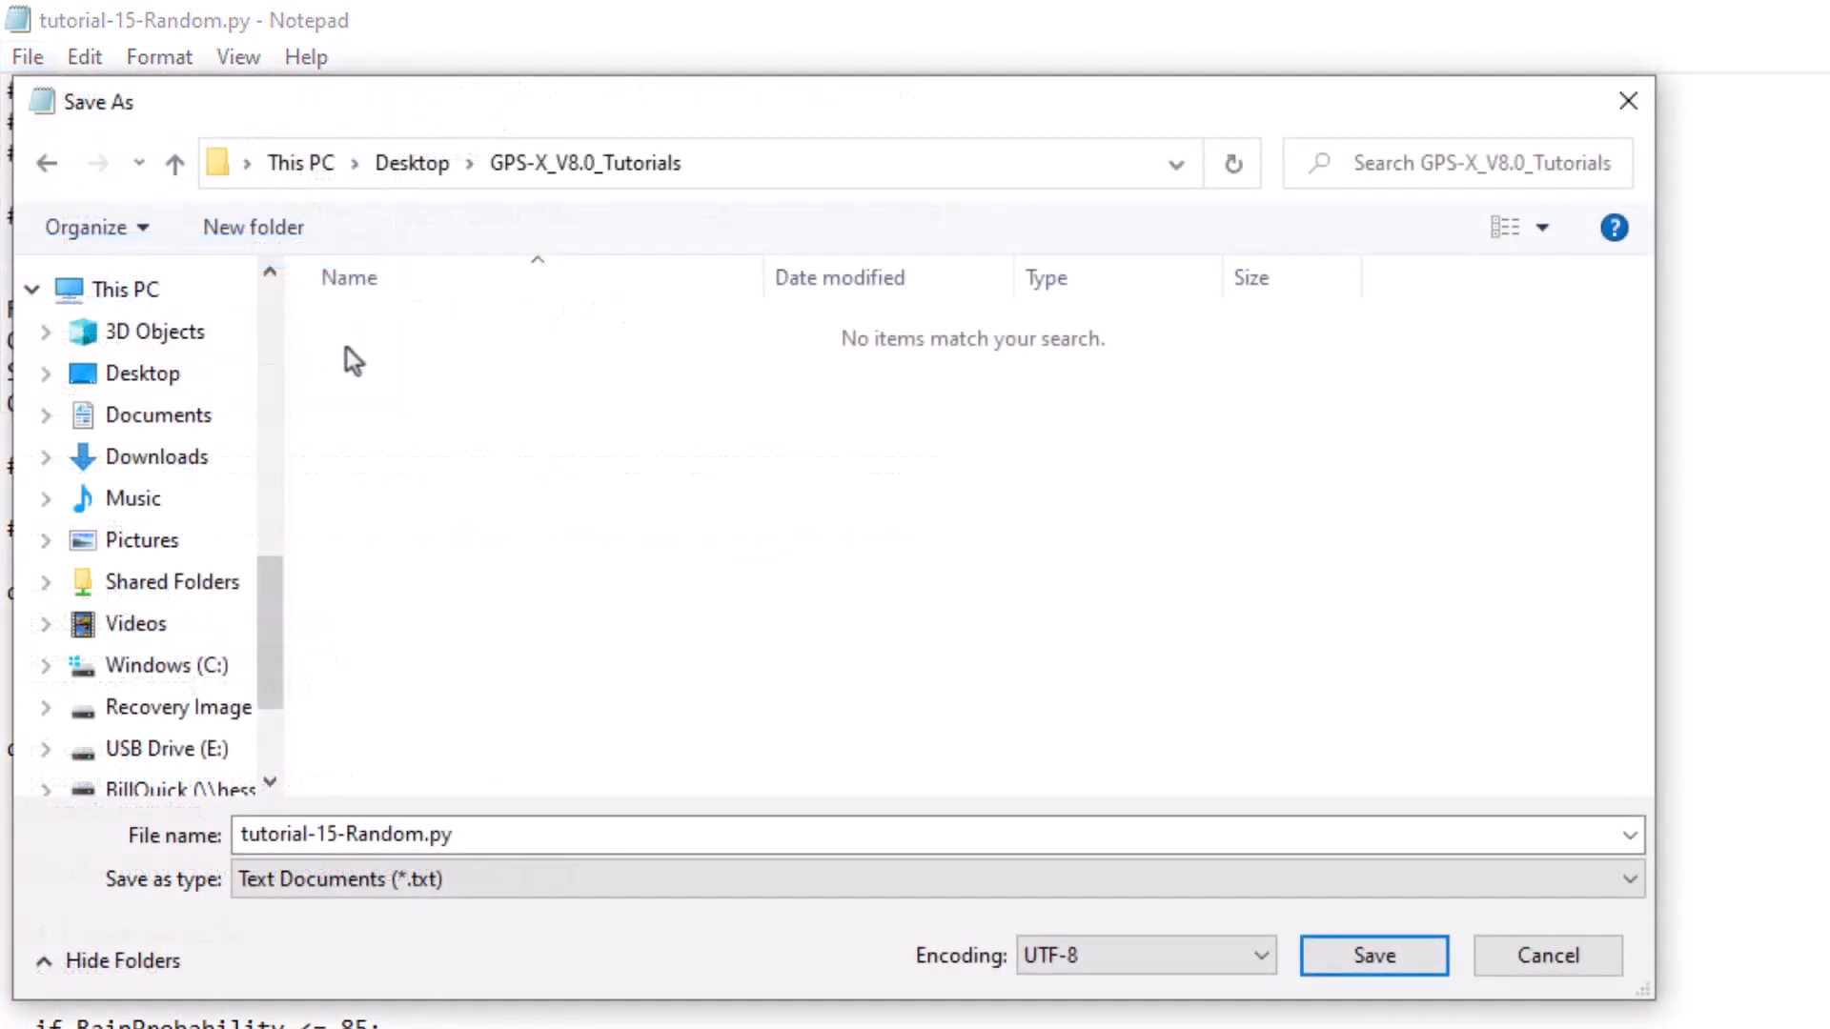
{"action": "left_click", "coordinate": [1349, 963]}
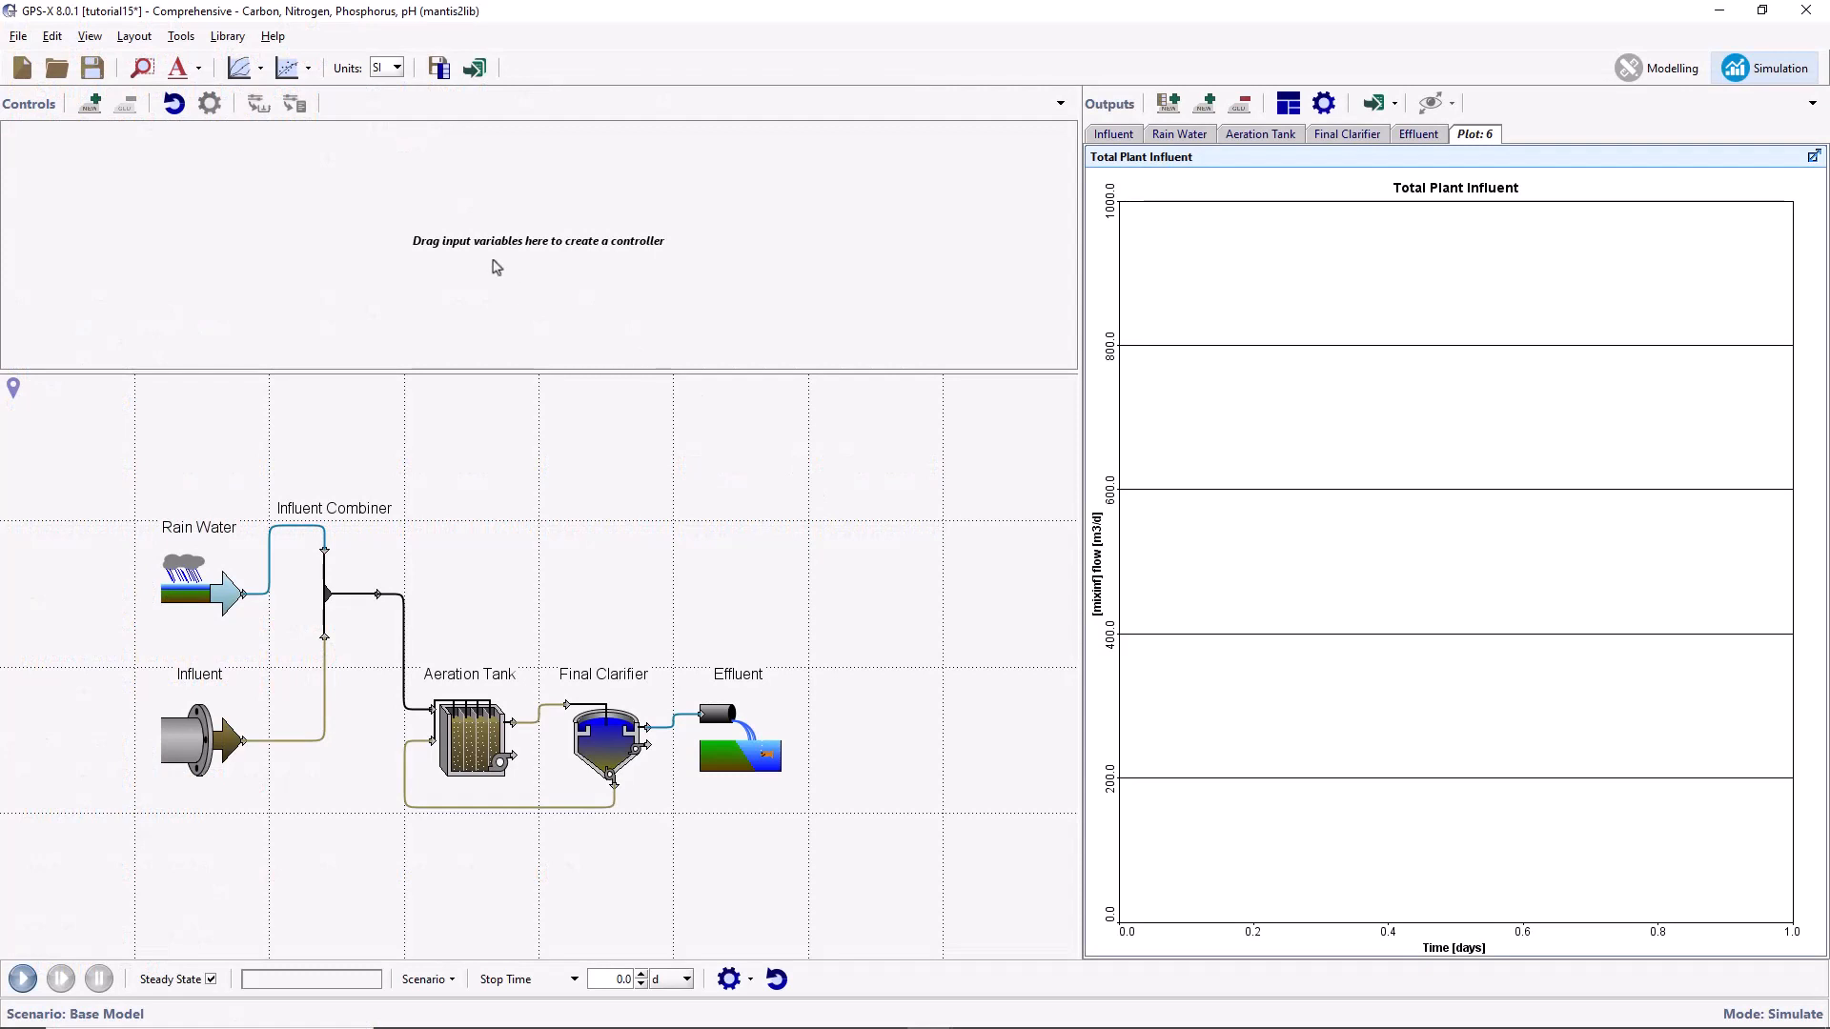
Switch to GPS-X and add tutorial-15-Random.py from GPS-X_V8.0_Tutorials to the Python Script Manager.
{"action": "left_click", "coordinate": [181, 36]}
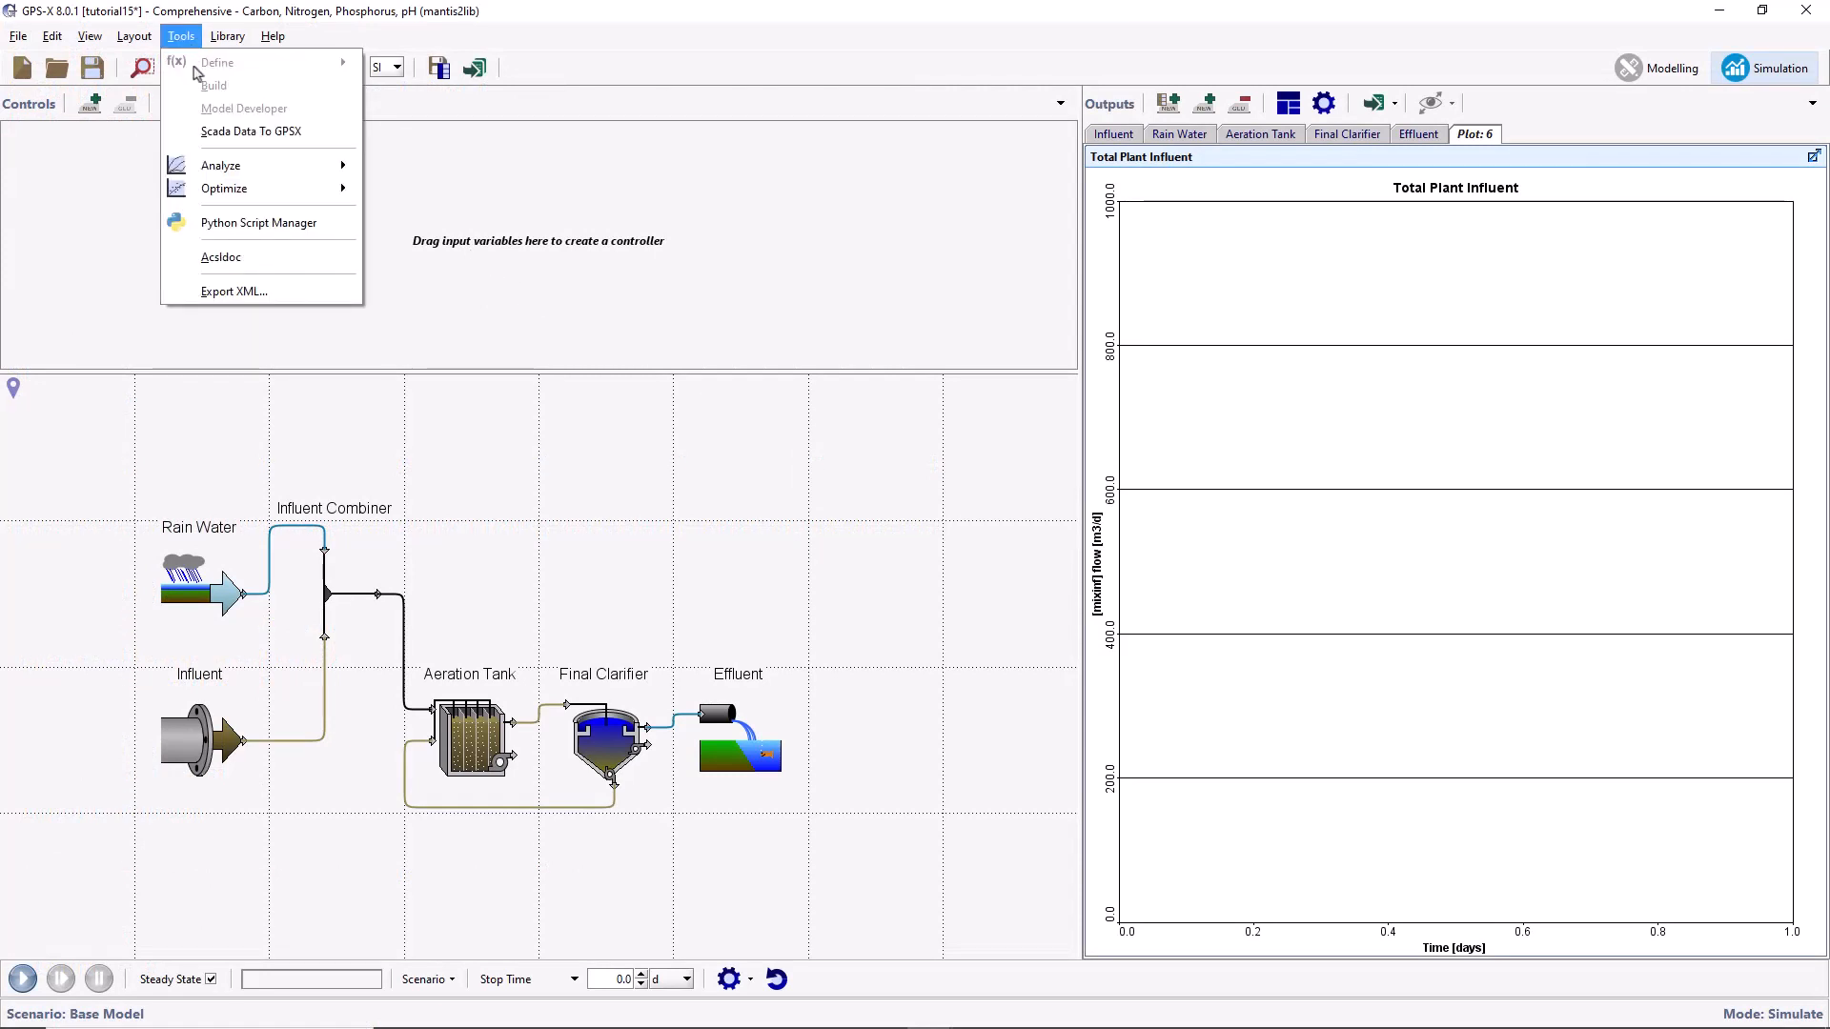
{"action": "left_click", "coordinate": [213, 223]}
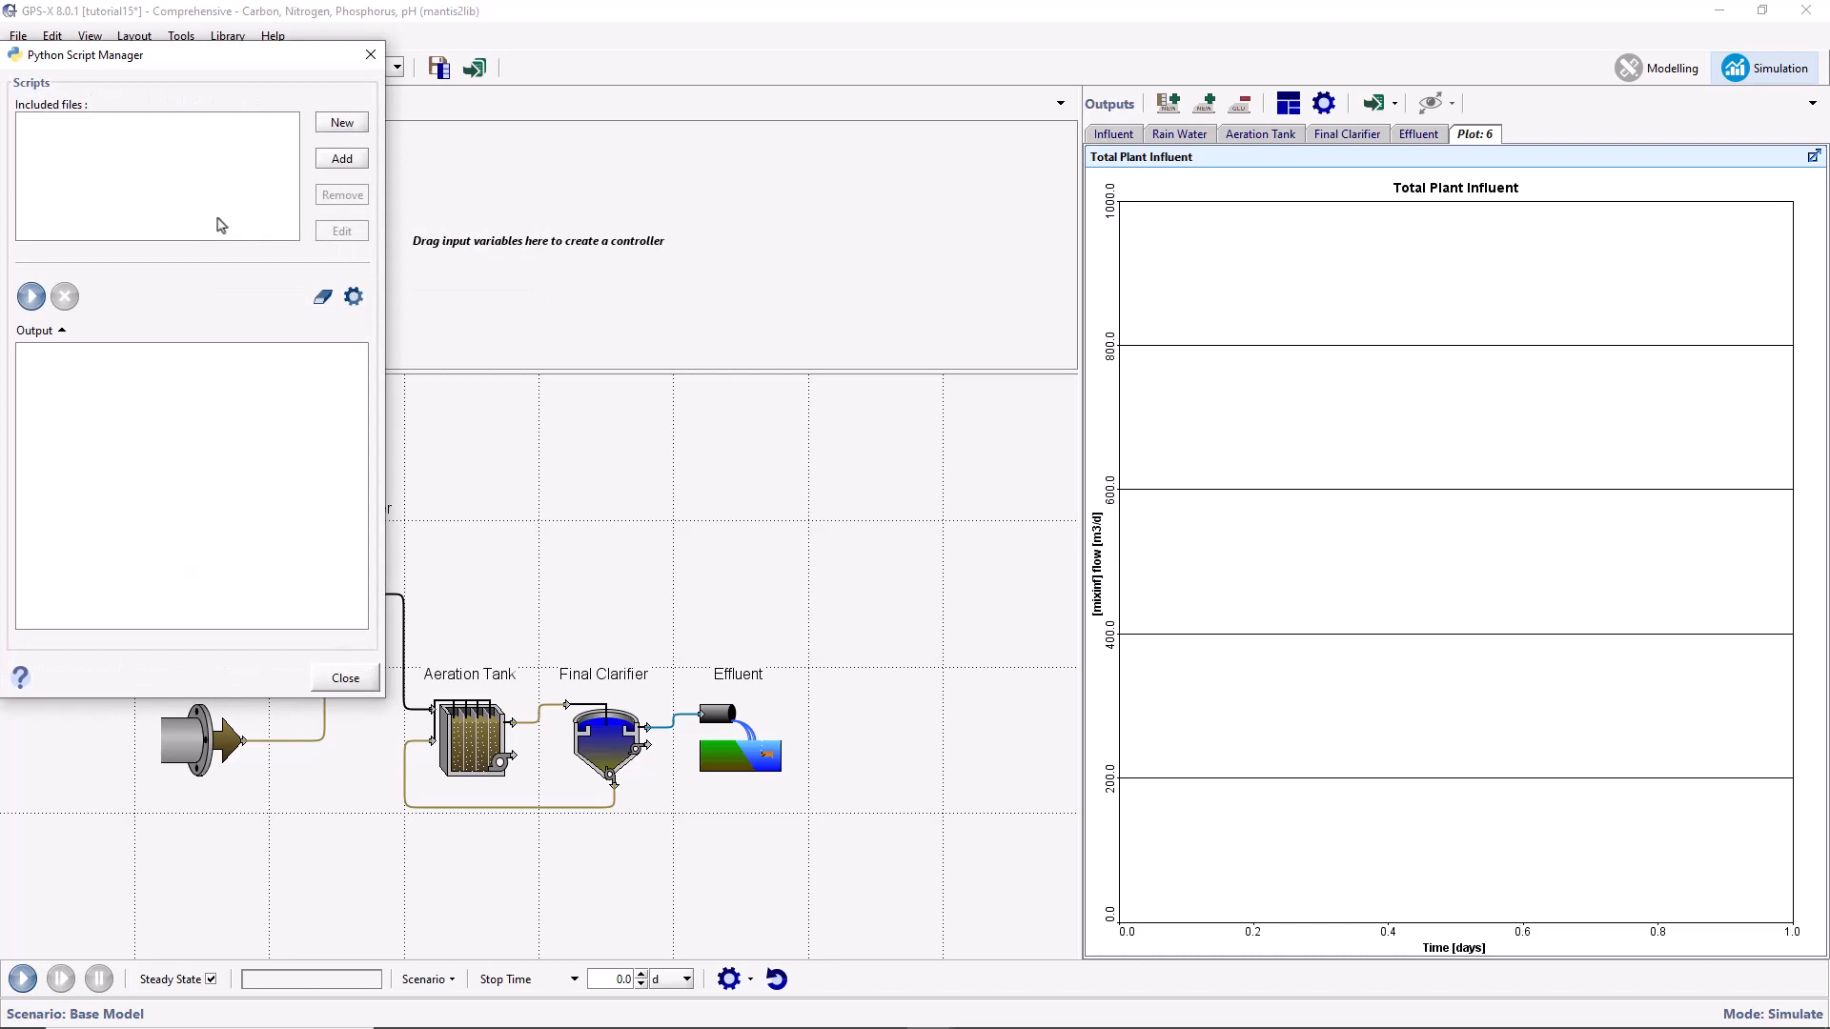
{"action": "left_click", "coordinate": [325, 164]}
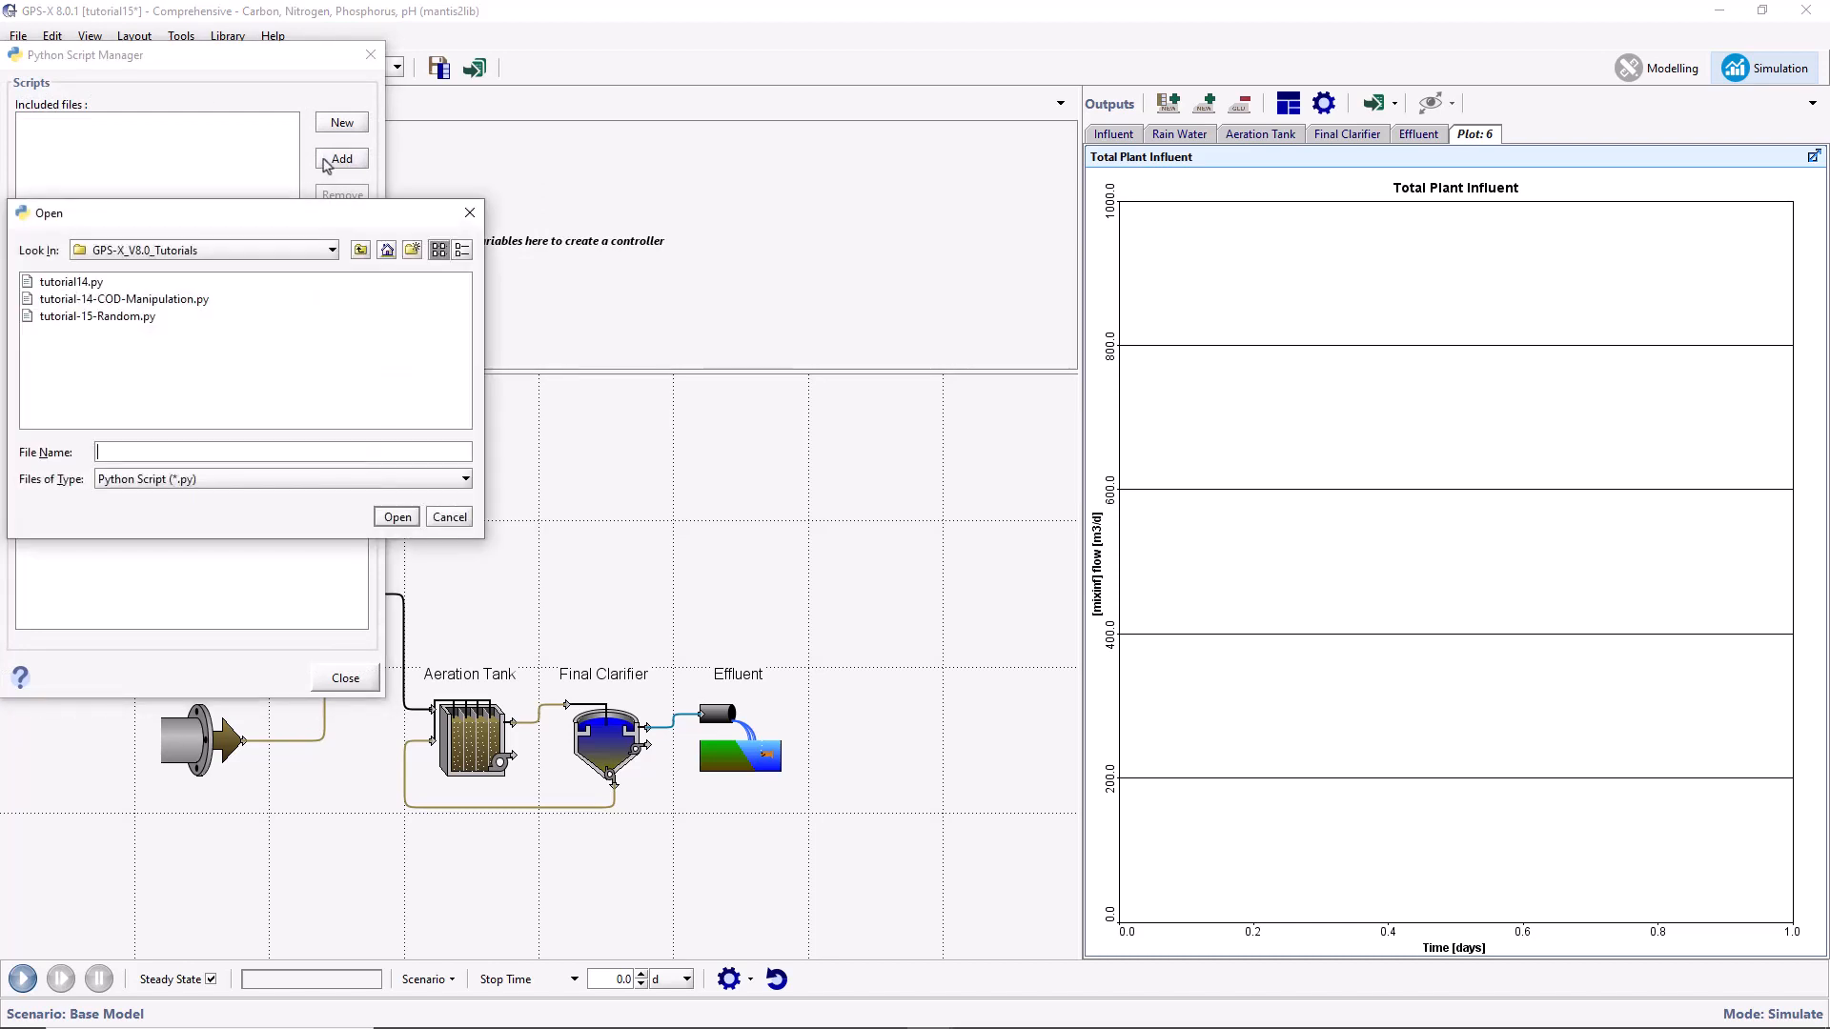
{"action": "left_click", "coordinate": [93, 317]}
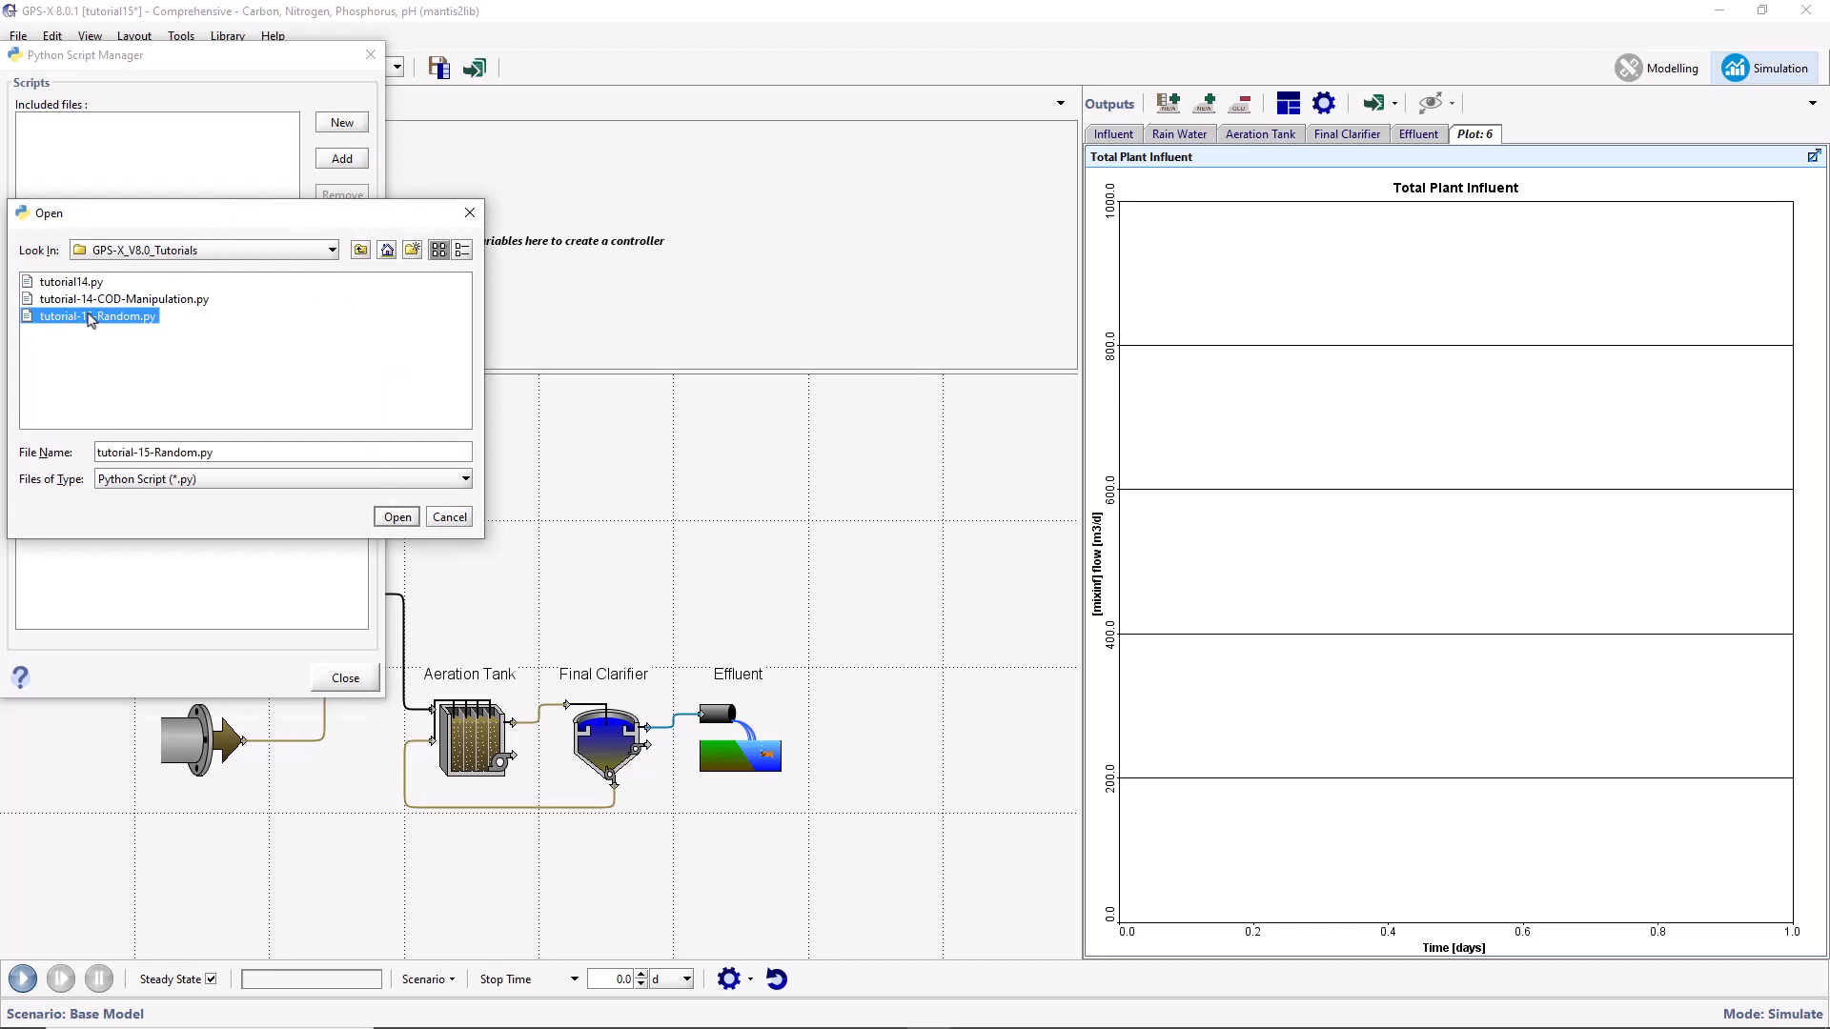
{"action": "left_click", "coordinate": [399, 520]}
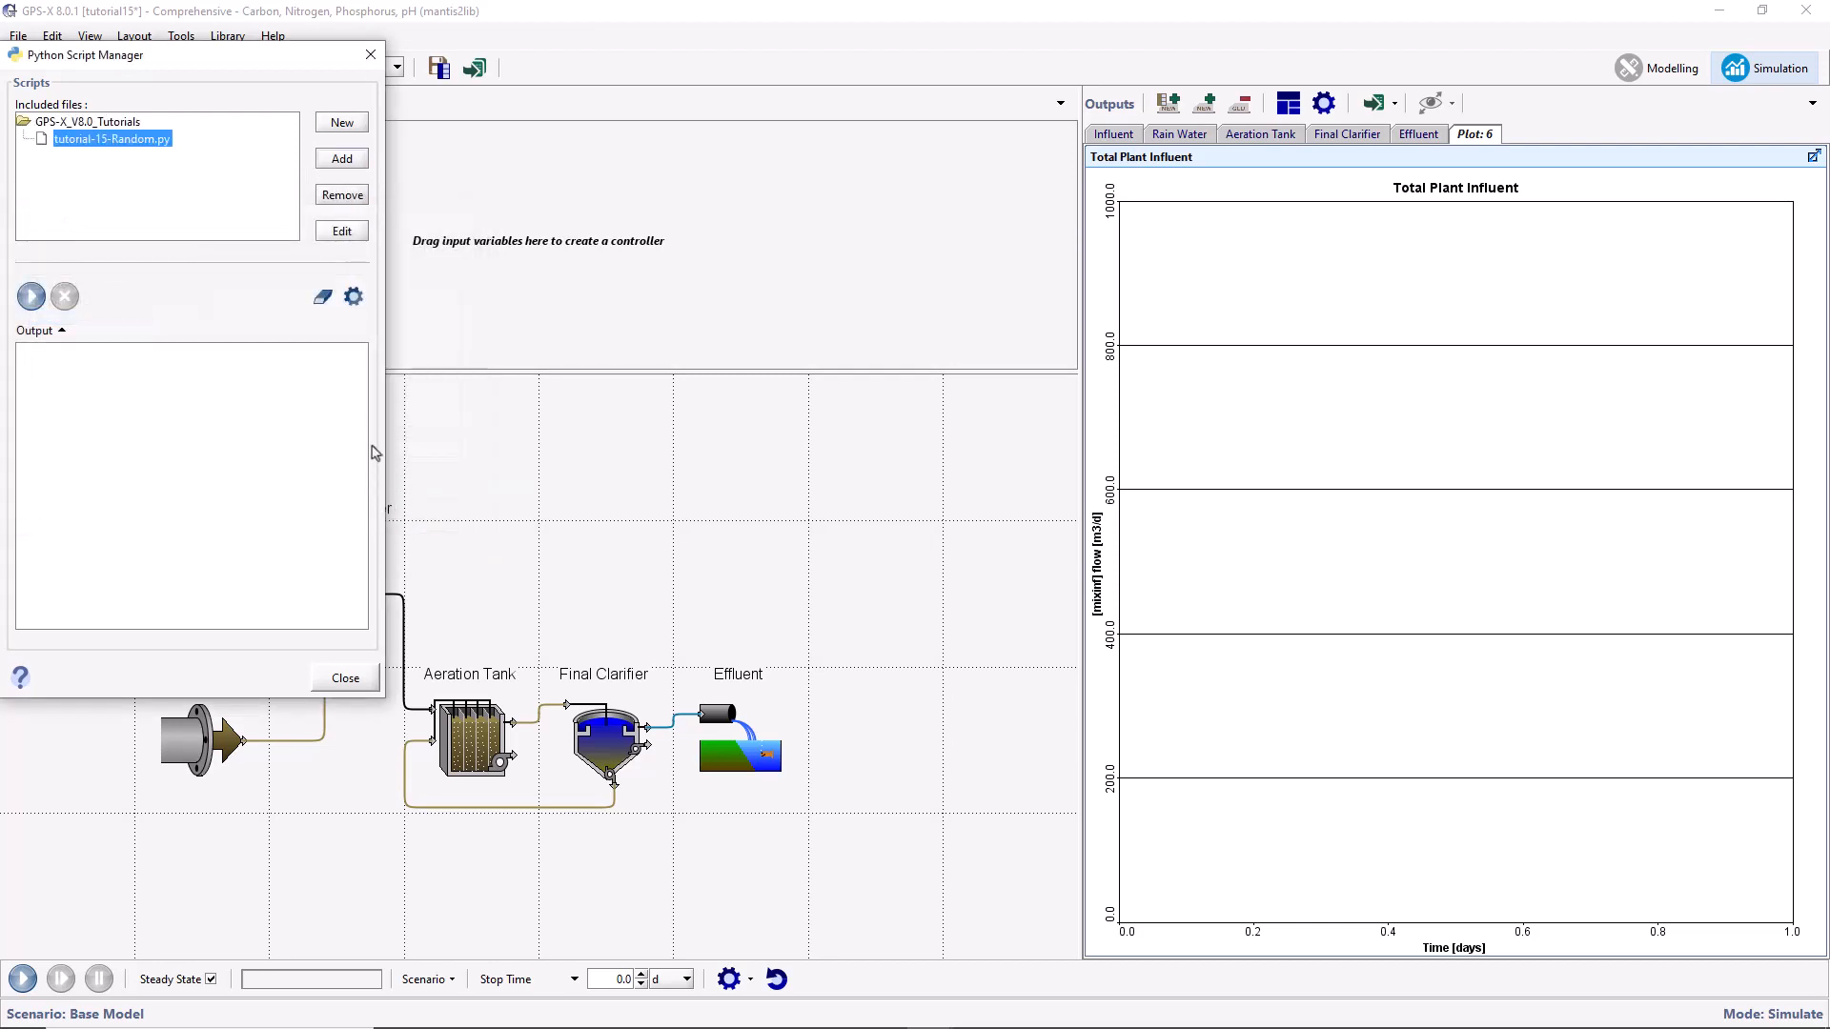
Open tutorial-15-Random.py for editing from the script manager, review its user inputs and functions, and save it.
{"action": "left_click", "coordinate": [341, 232]}
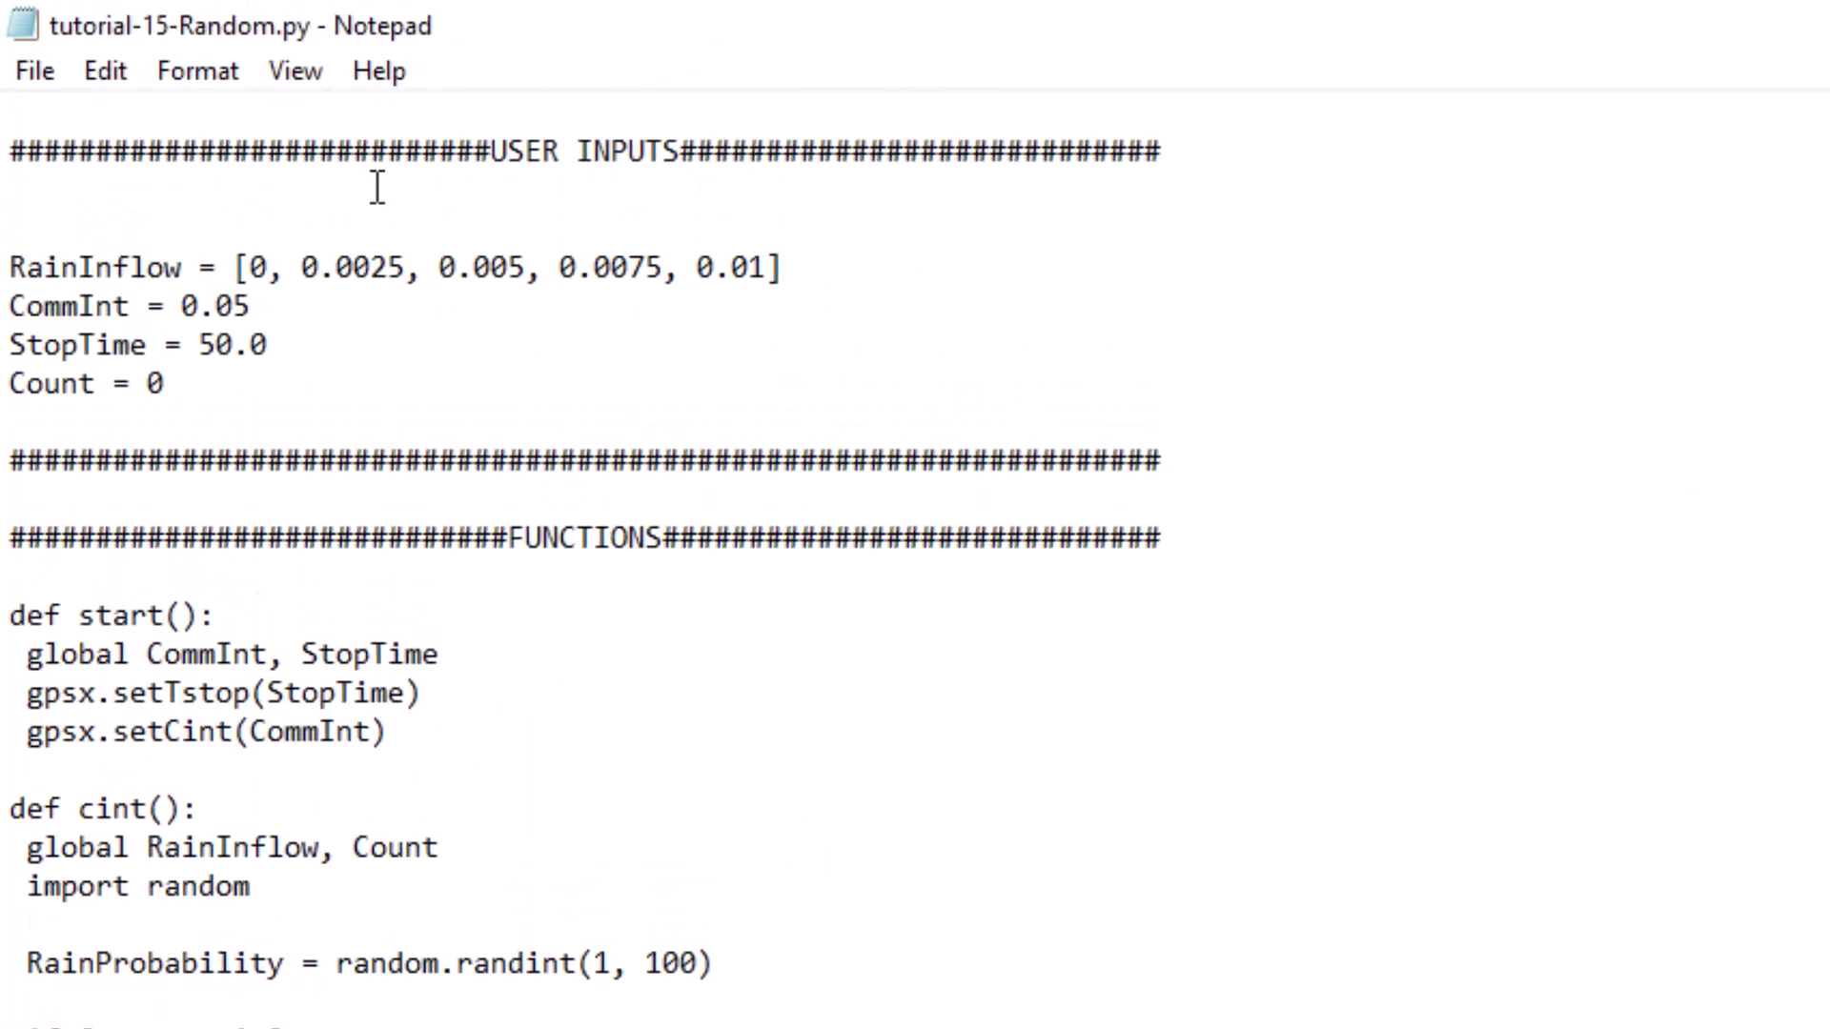
{"action": "left_click", "coordinate": [47, 87]}
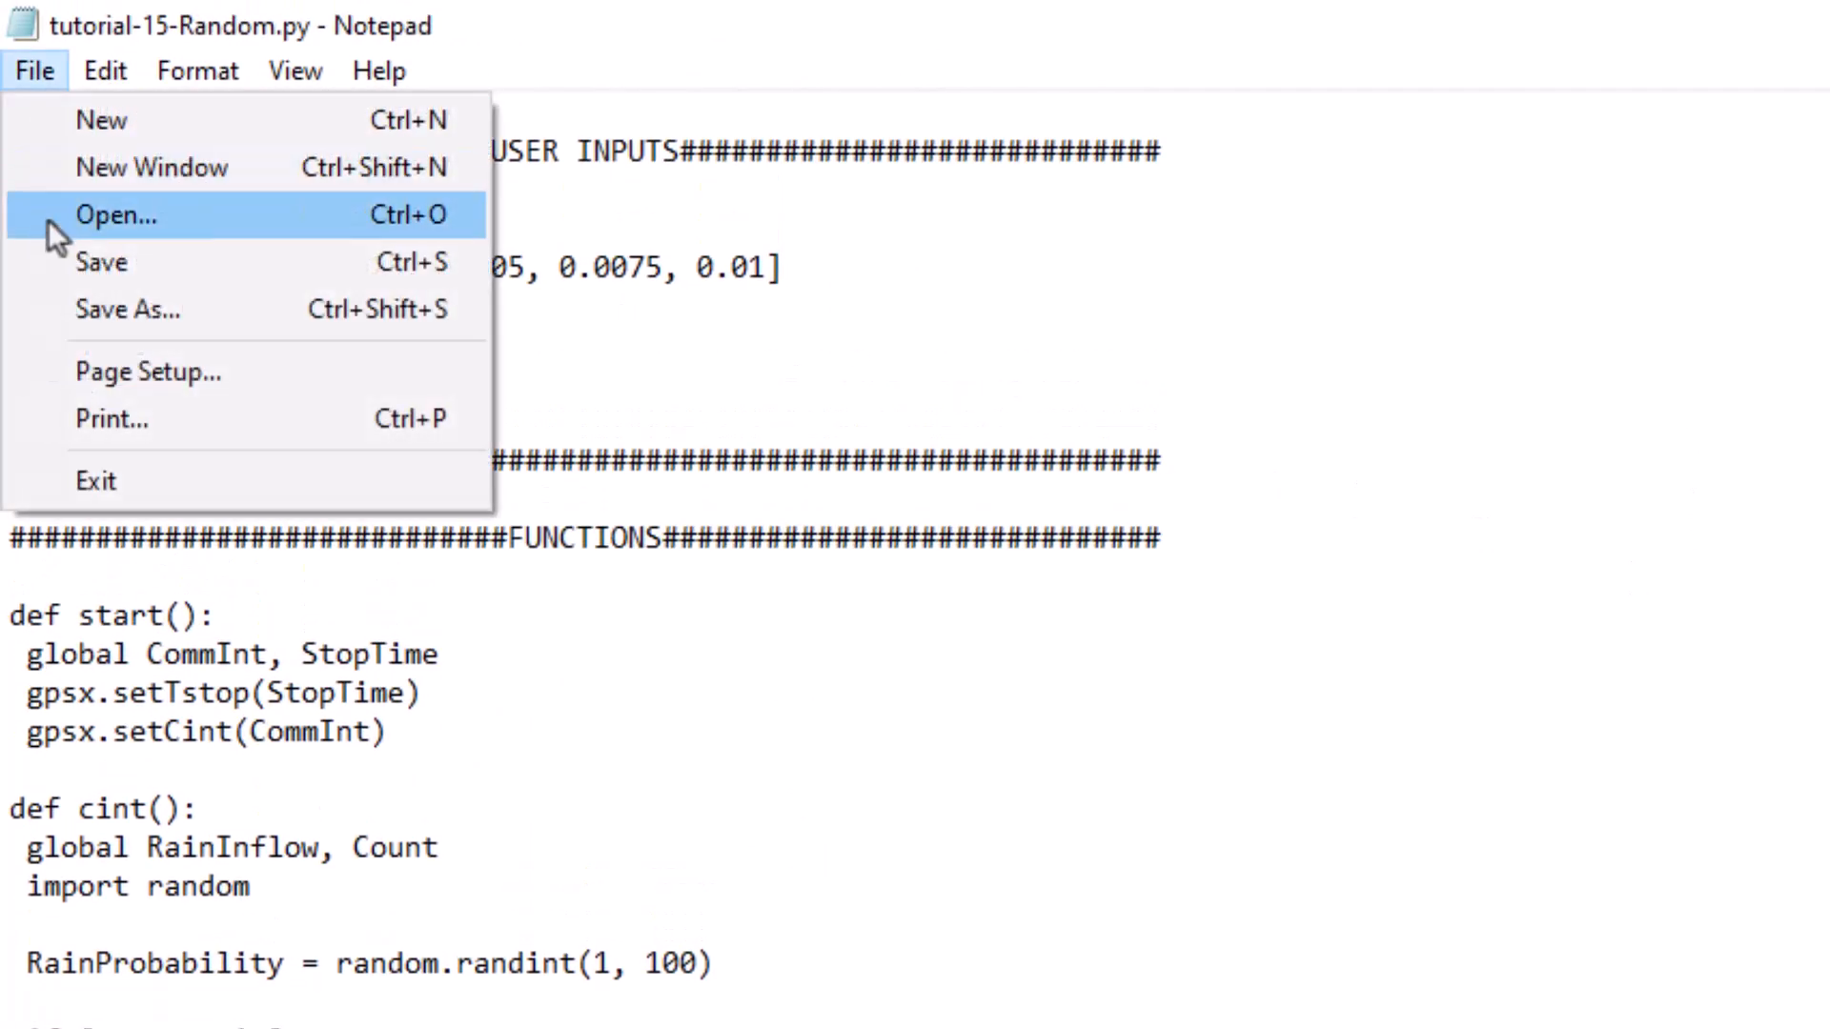
{"action": "left_click", "coordinate": [46, 259]}
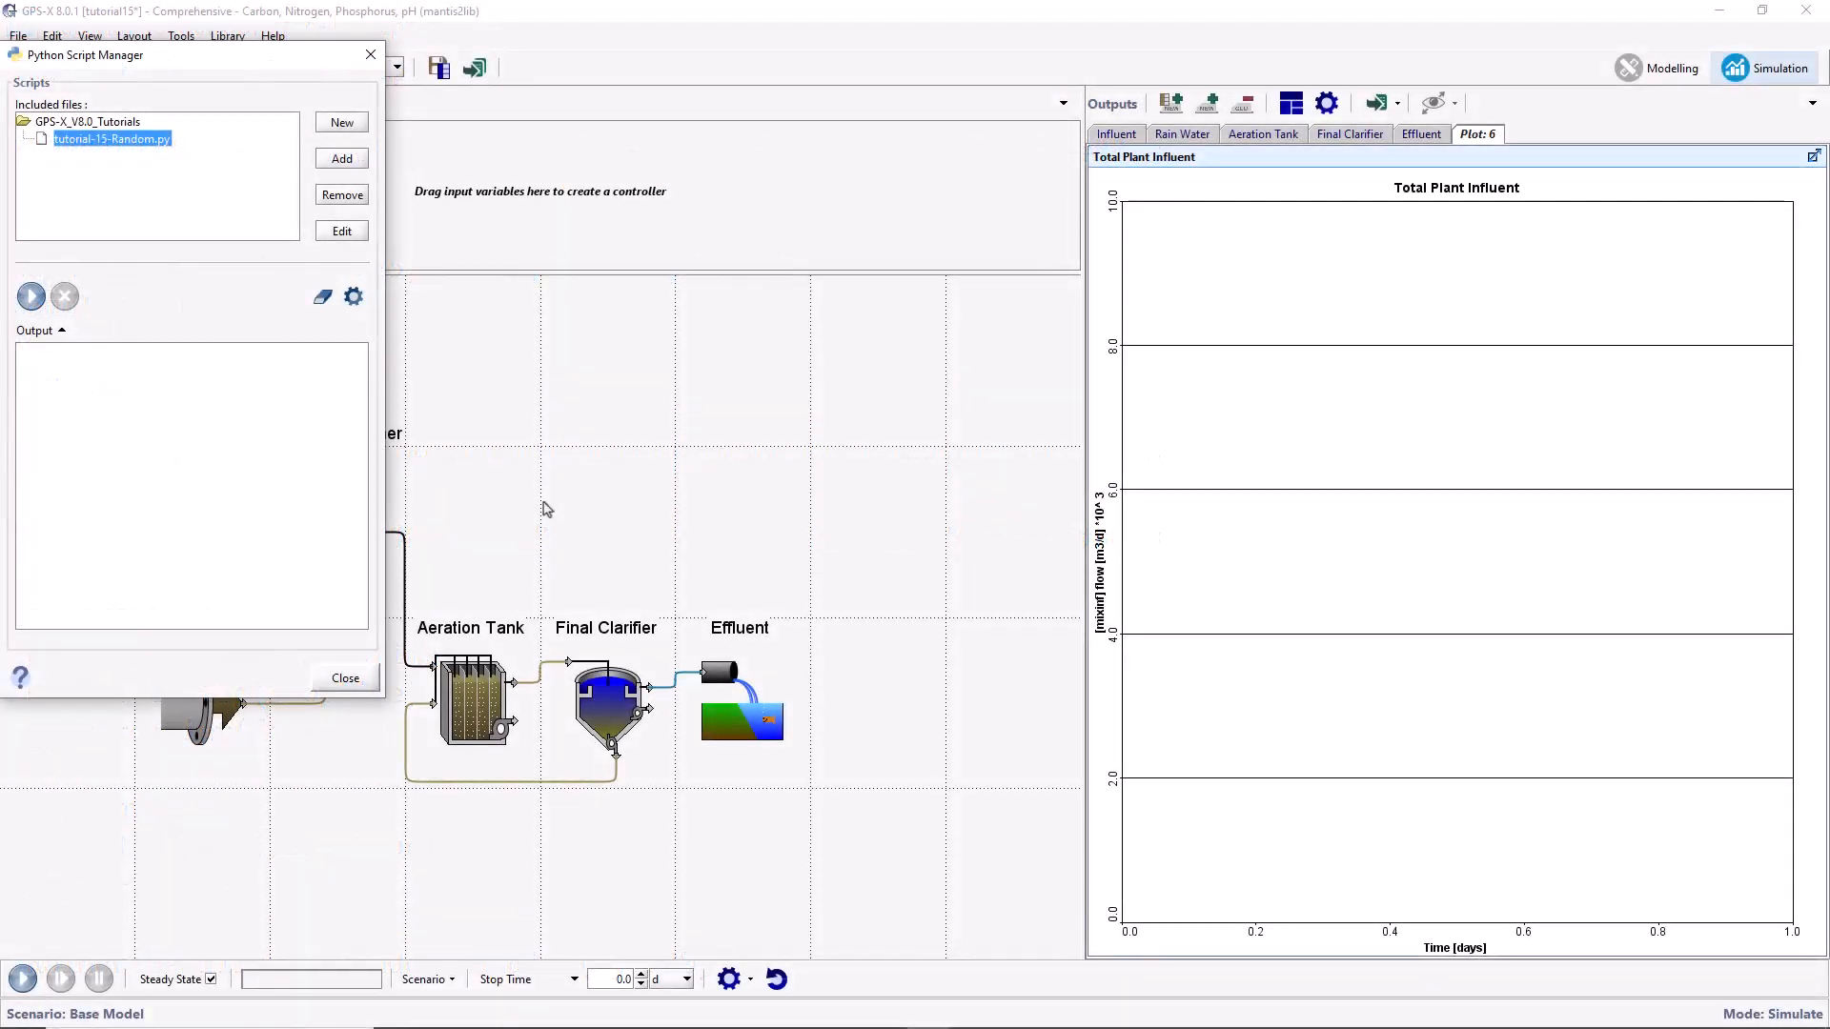
Run the tutorial-15-Random.py script and close the Python Script Manager.
{"action": "left_click", "coordinate": [36, 299]}
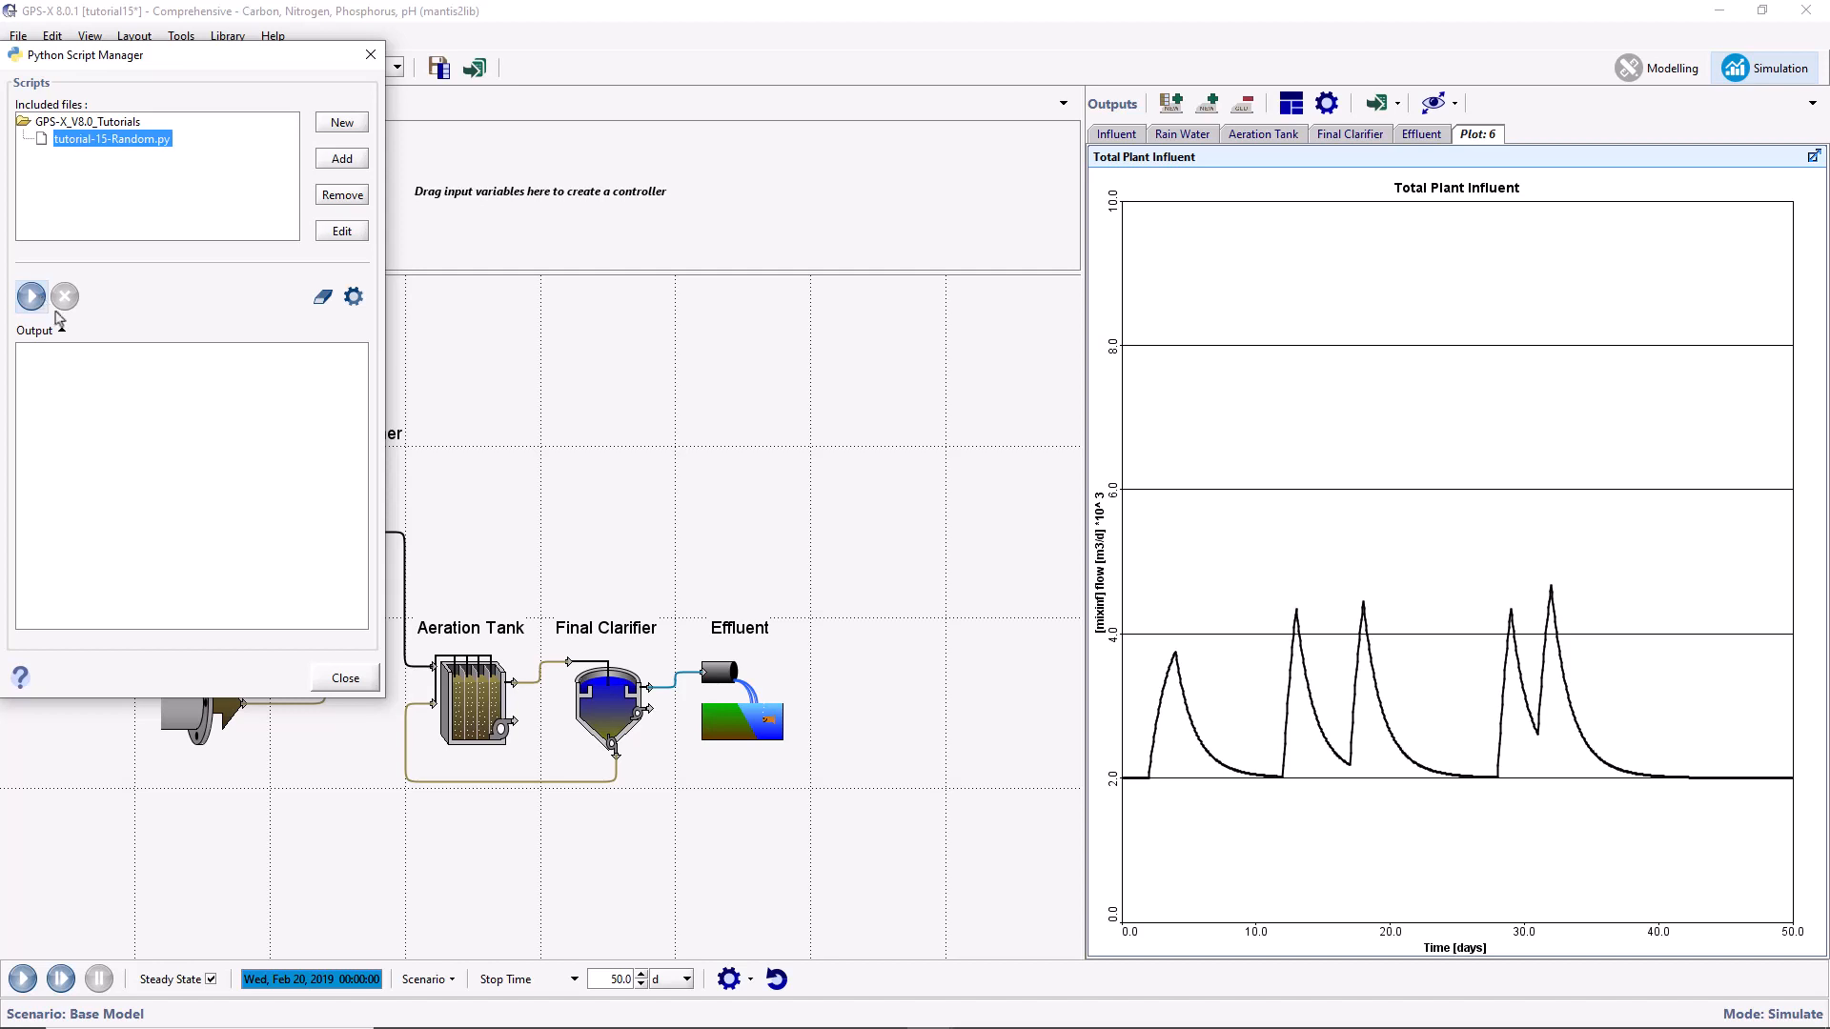
{"action": "left_click", "coordinate": [345, 678]}
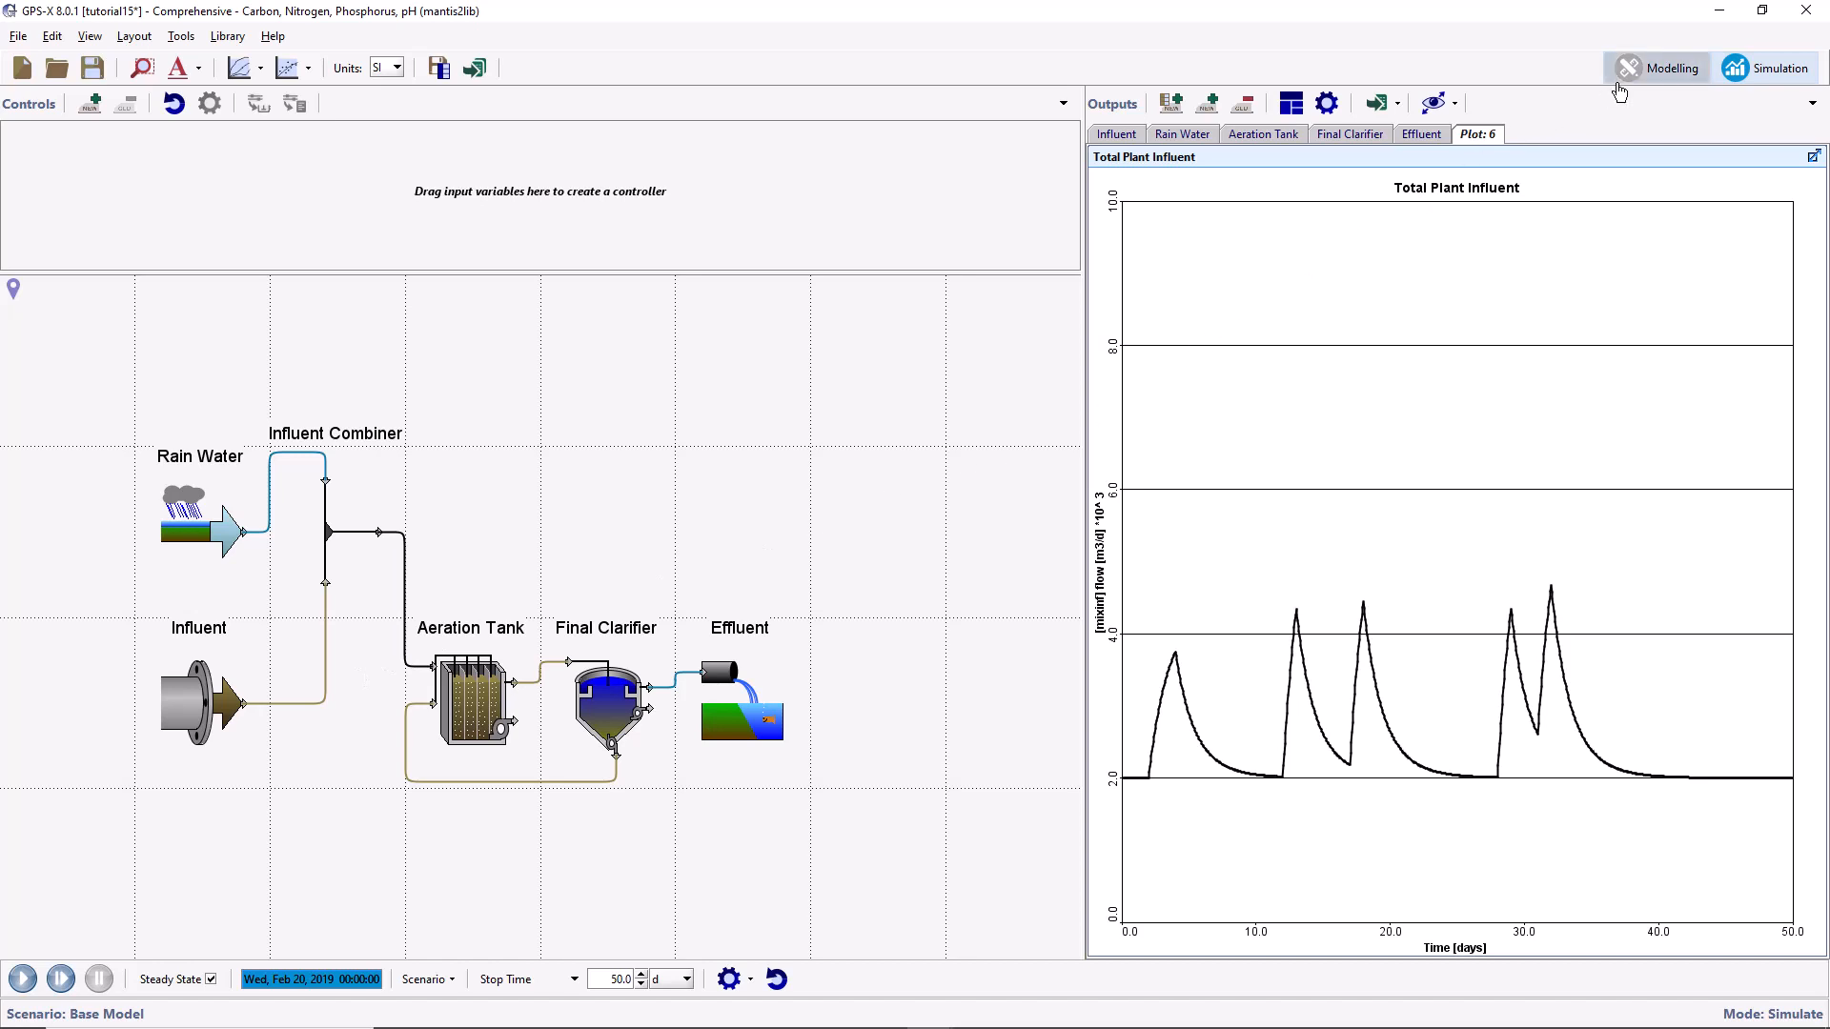
Return to modelling mode and place a control splitter above the Aeration Tank and a 2-flow combiner above the Final Clarifier.
{"action": "left_click", "coordinate": [1620, 82]}
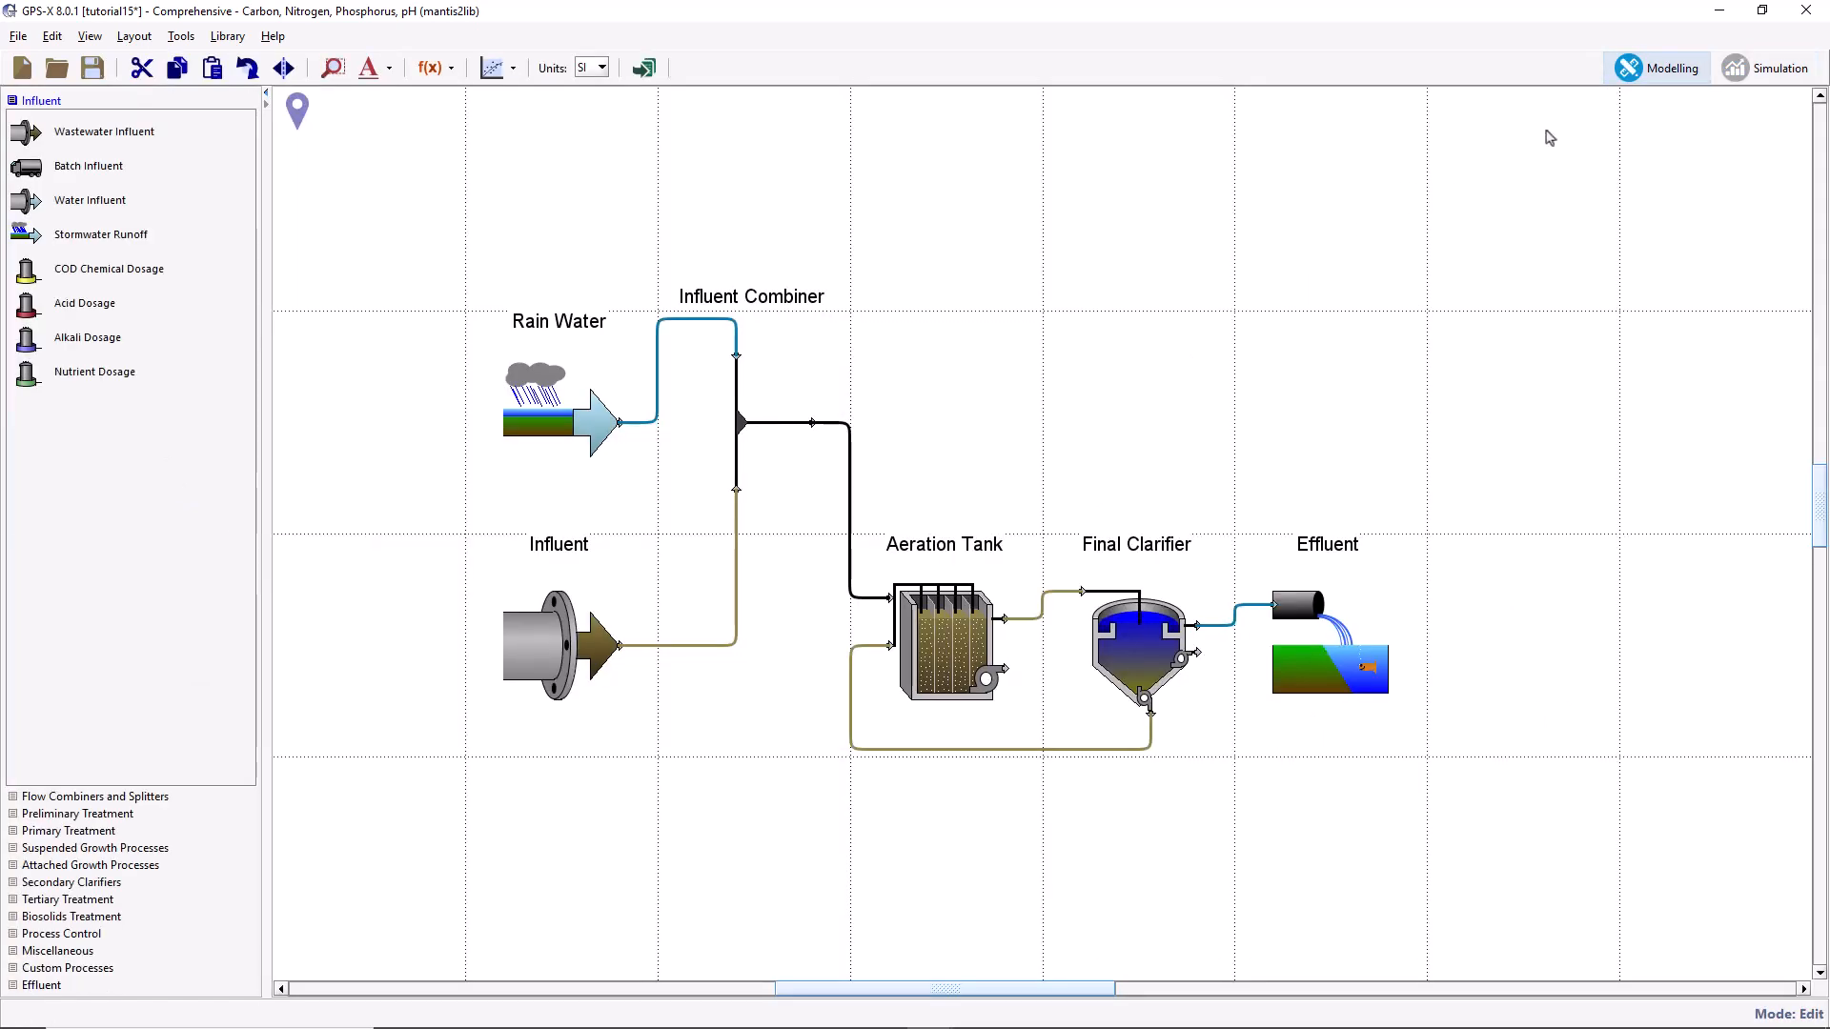
{"action": "scroll", "coordinate": [1168, 363], "scroll_direction": "down", "scroll_amount": 1}
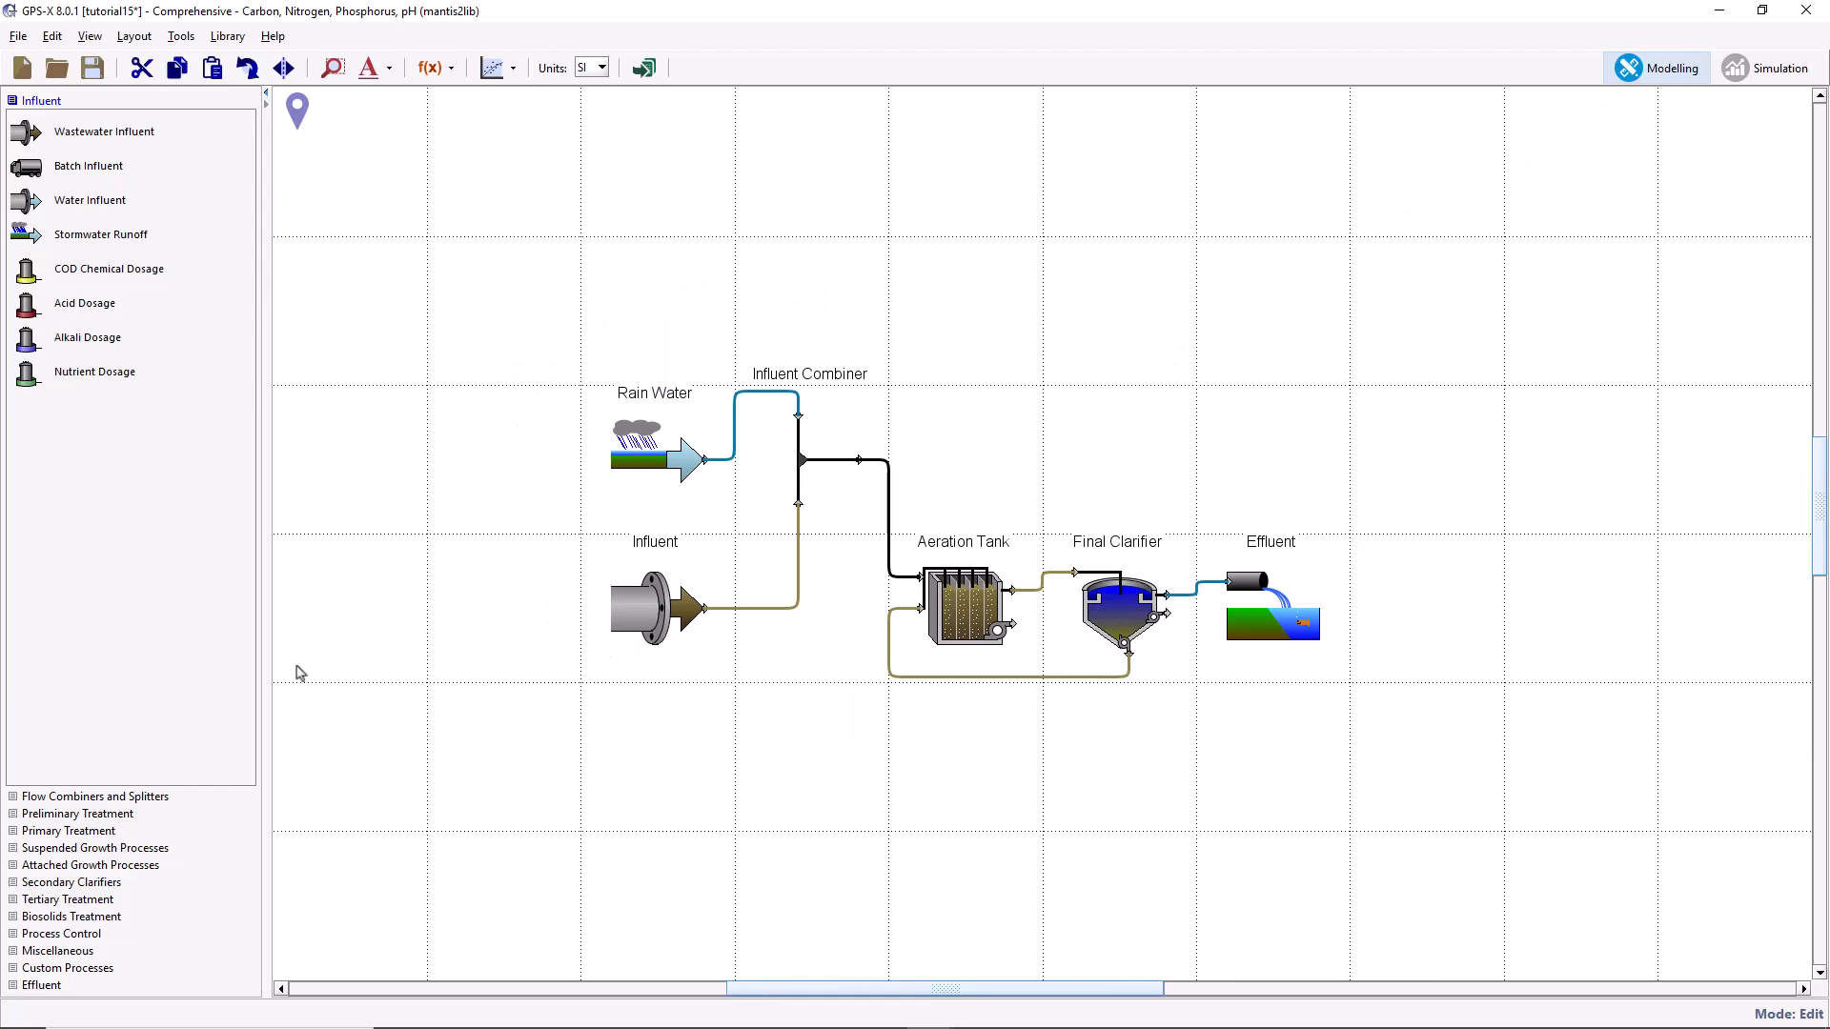
{"action": "left_click", "coordinate": [129, 797]}
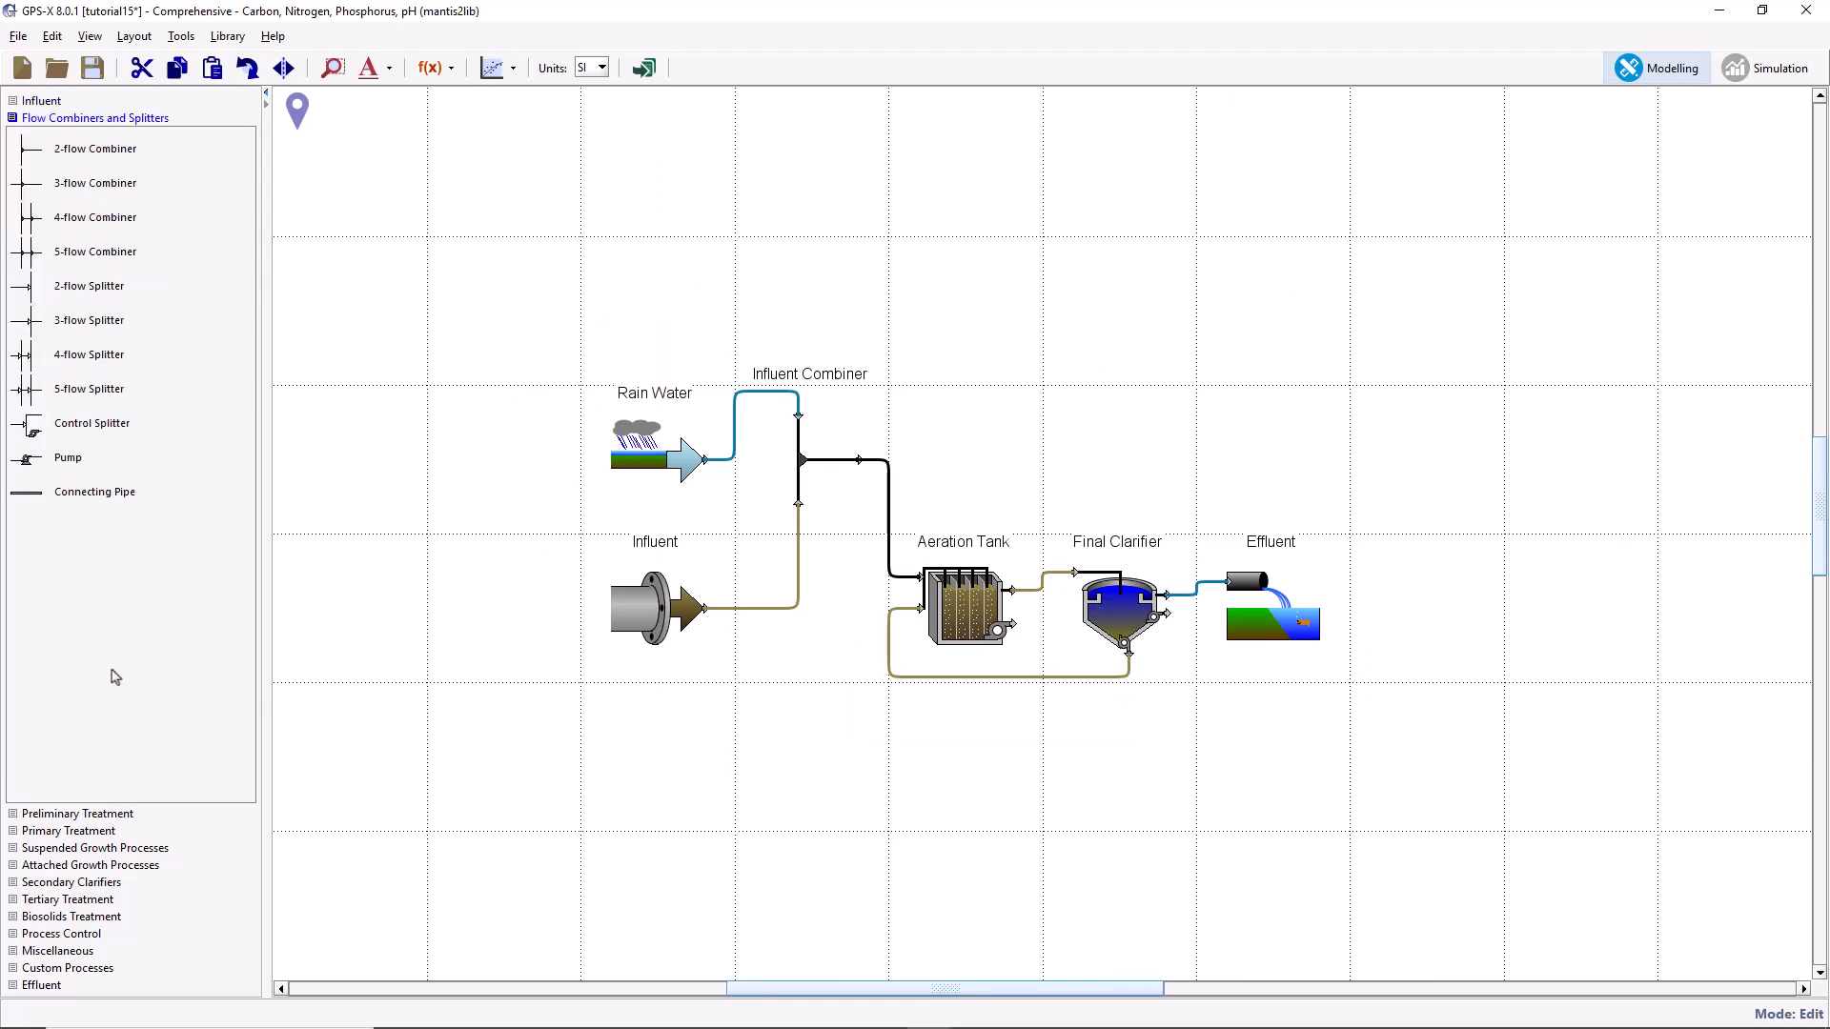
{"action": "left_click_drag", "start_coordinate": [117, 423], "coordinate": [986, 459]}
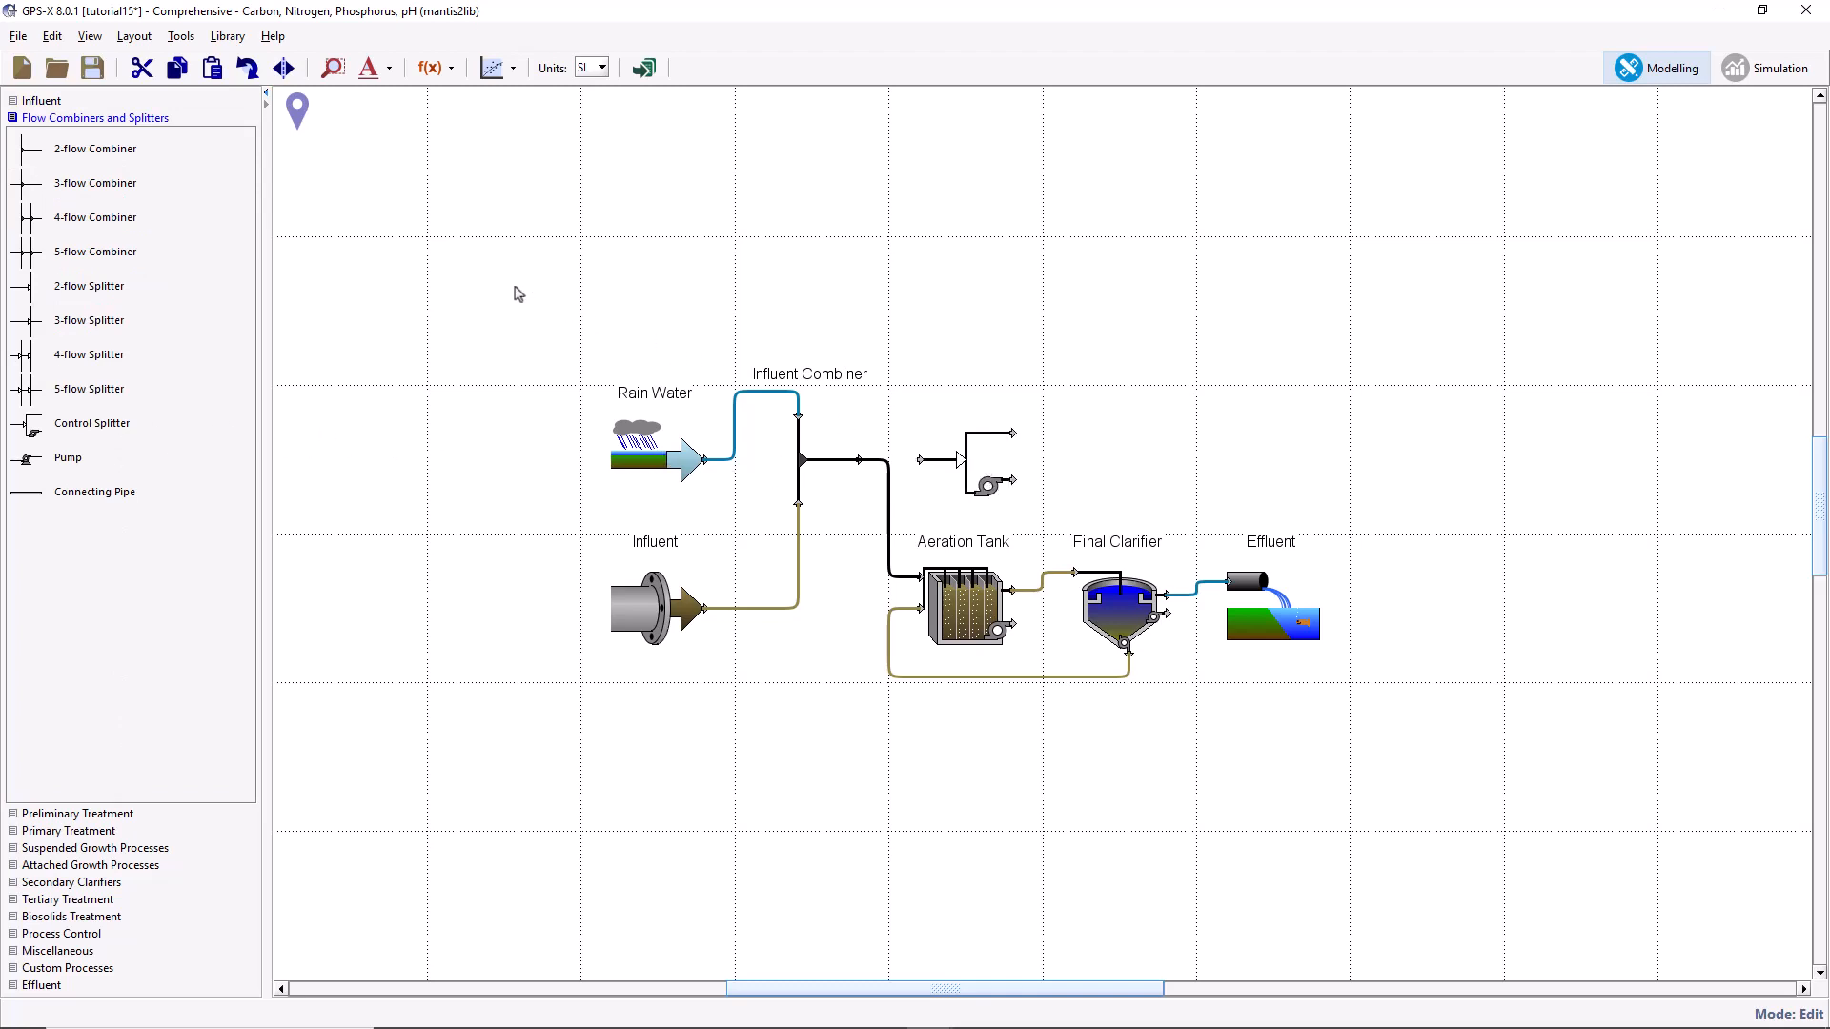
{"action": "left_click_drag", "start_coordinate": [119, 145], "coordinate": [1100, 461]}
Move Rain Water one cell up, Aeration Tank and Final Clarifier two up and one right, Effluent one up and two right, new combiner two right.
{"action": "left_click_drag", "start_coordinate": [654, 449], "coordinate": [655, 345]}
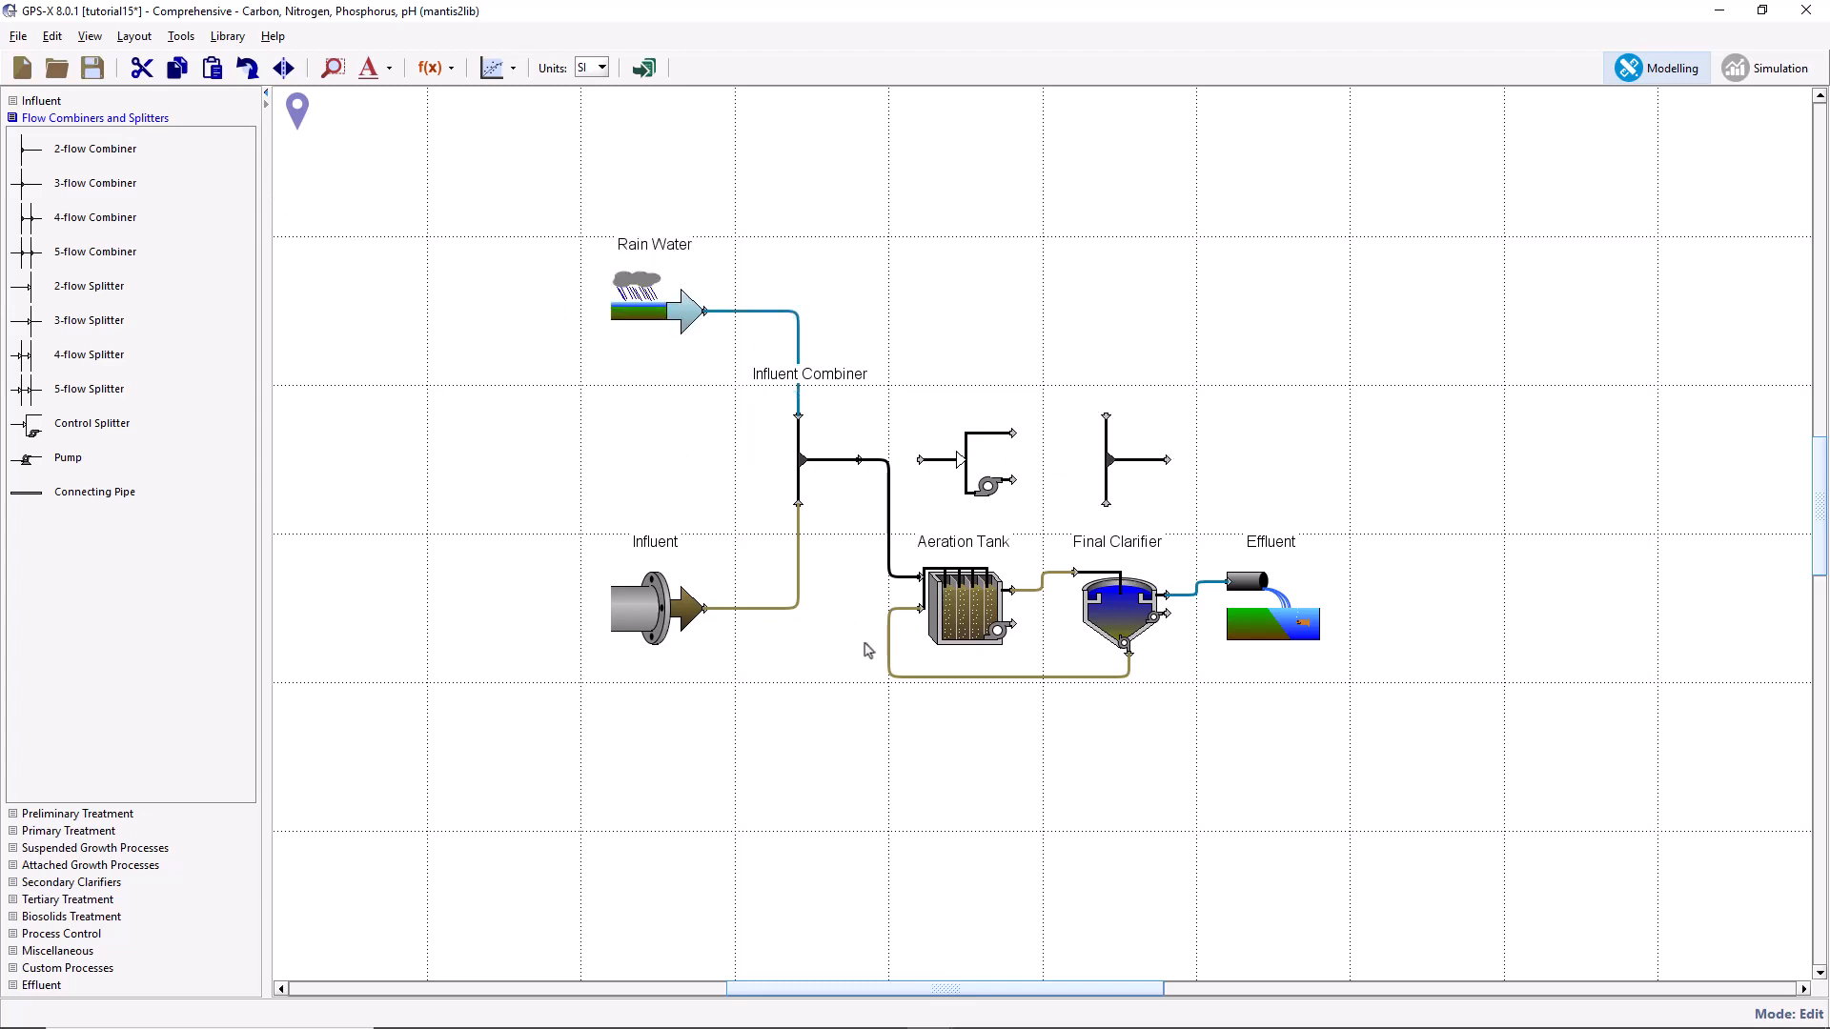
{"action": "left_click_drag", "start_coordinate": [906, 653], "coordinate": [1099, 621]}
{"action": "left_click_drag", "start_coordinate": [972, 612], "coordinate": [1105, 343]}
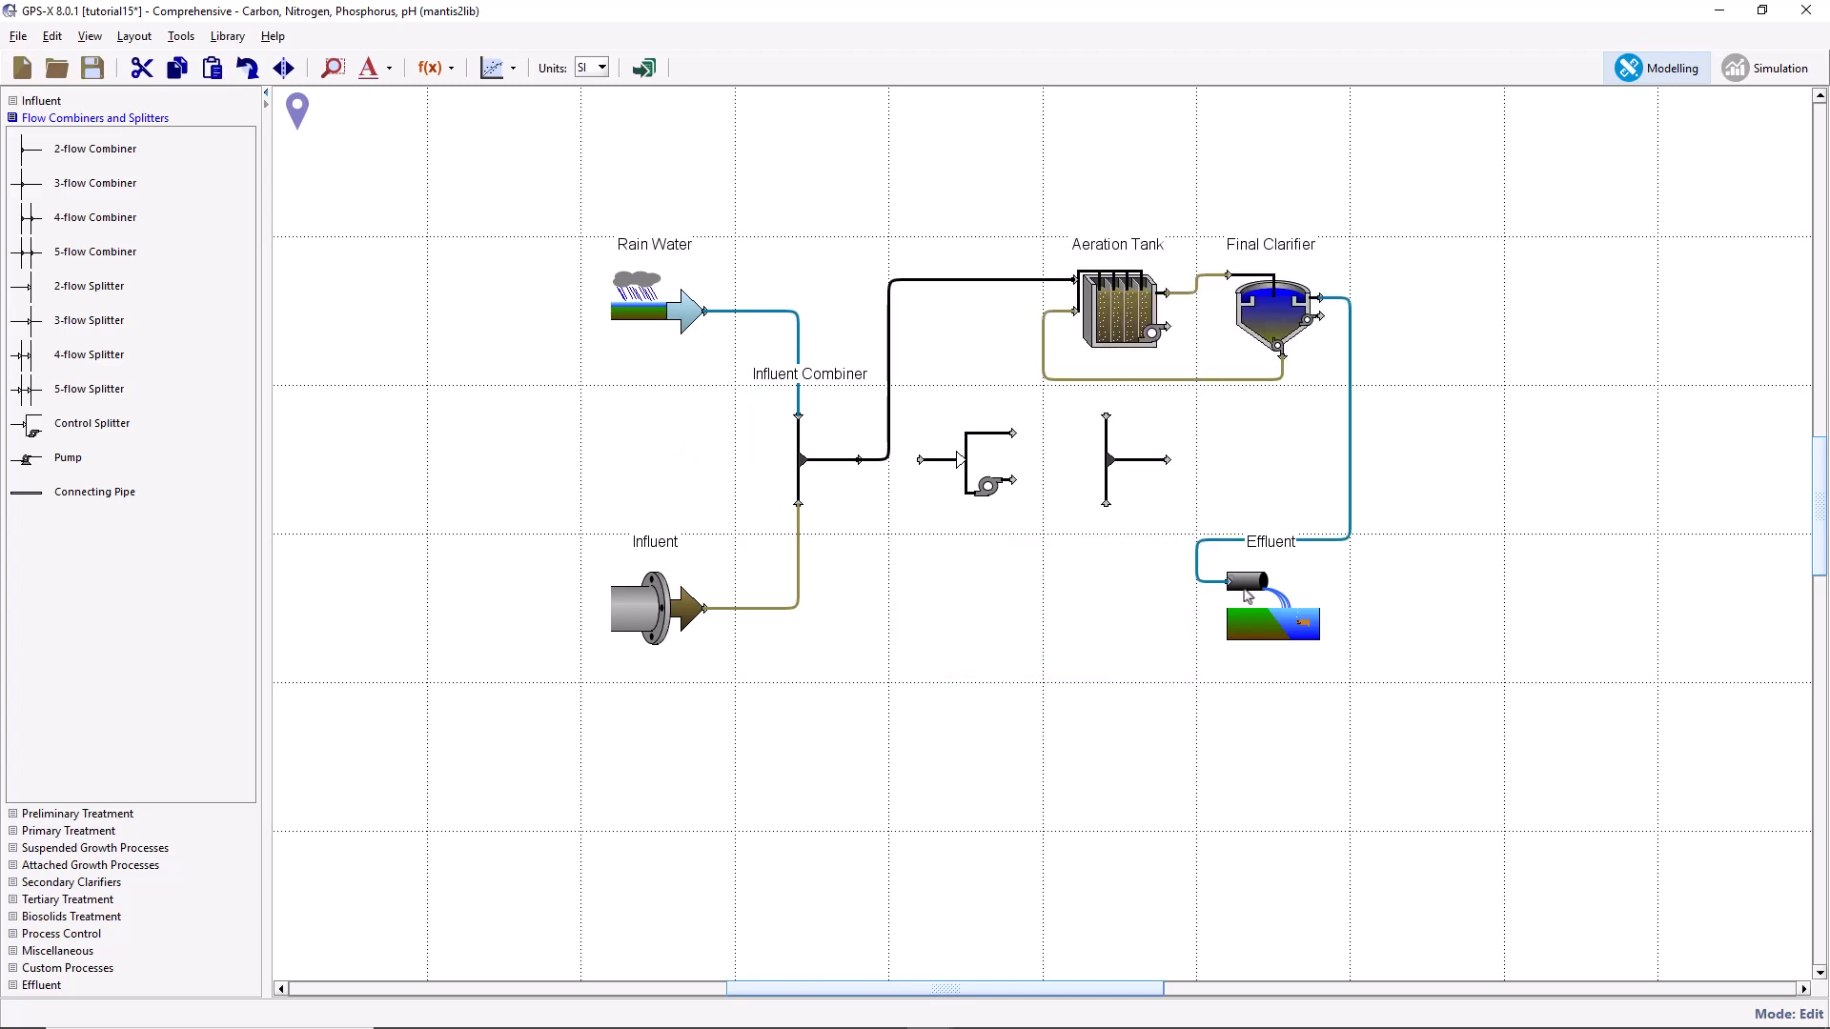
{"action": "left_click_drag", "start_coordinate": [1557, 490], "coordinate": [1558, 490]}
{"action": "left_click_drag", "start_coordinate": [1139, 463], "coordinate": [1404, 449]}
Delete the connection from the Influent Combiner to the Aeration Tank and the one from the Final Clarifier to Effluent.
{"action": "left_click", "coordinate": [890, 310]}
{"action": "right_click", "coordinate": [892, 307]}
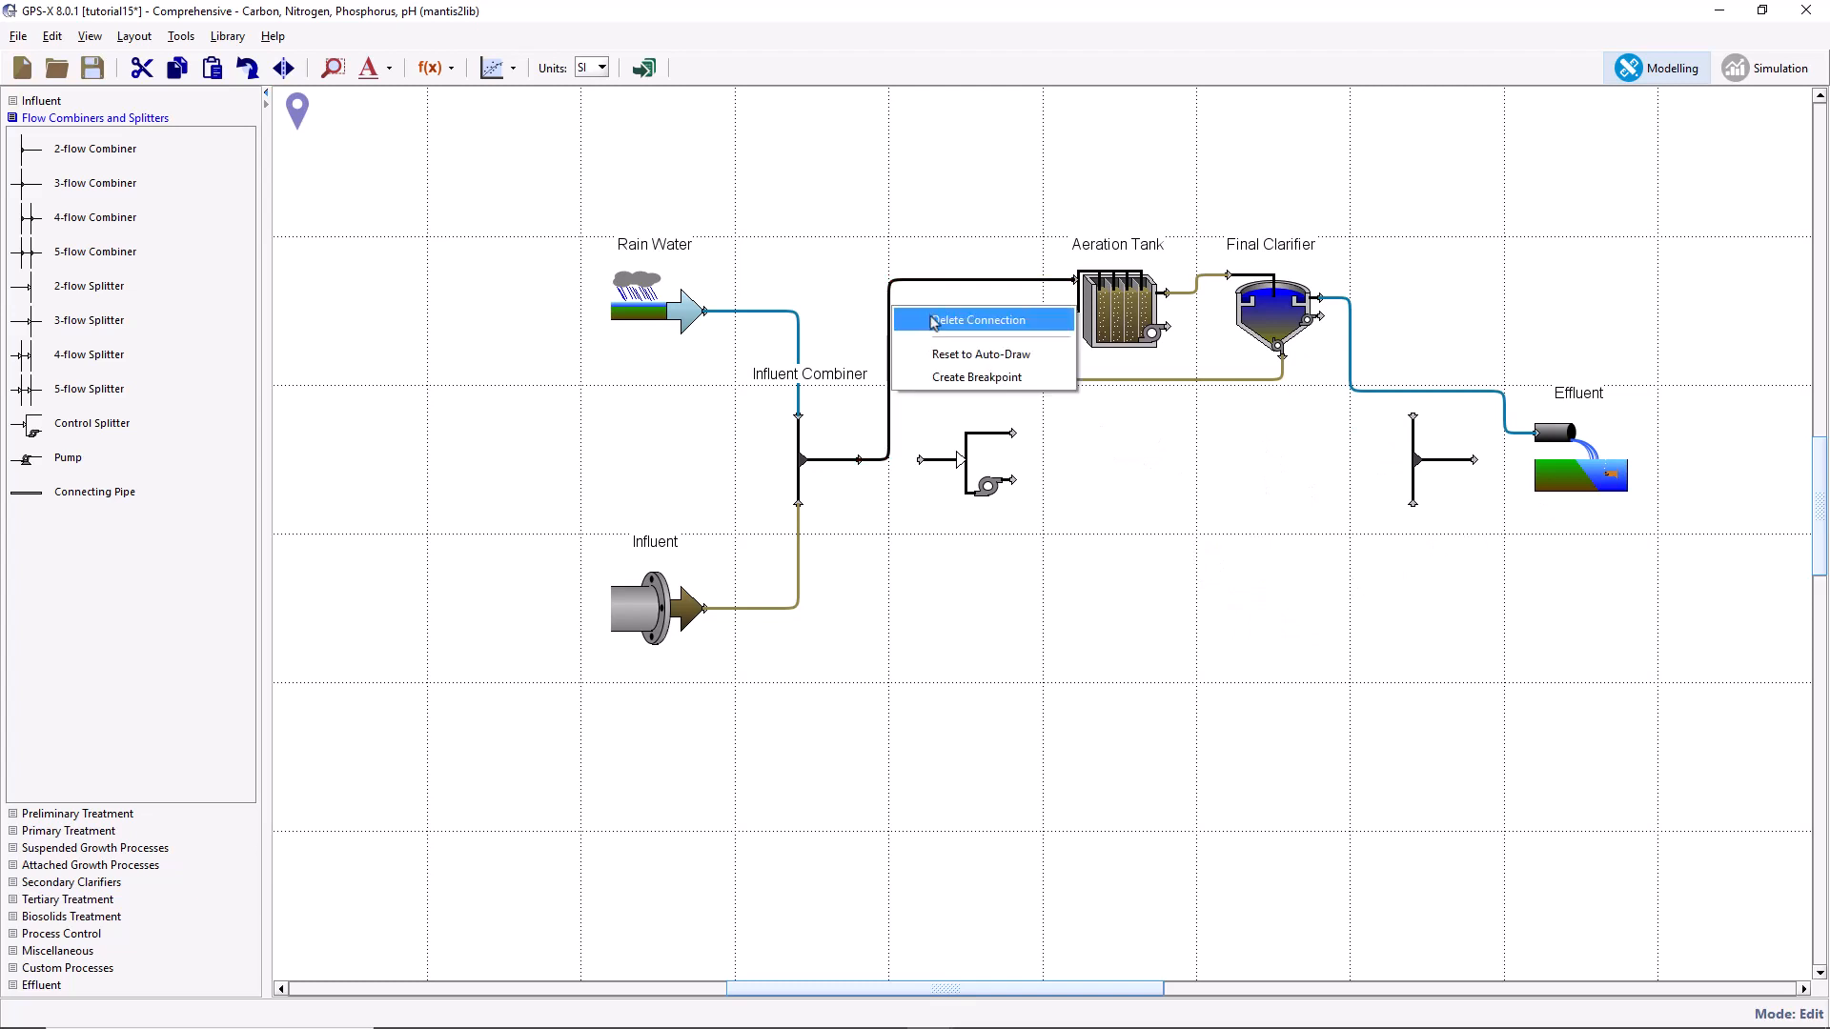
{"action": "left_click", "coordinate": [964, 320]}
{"action": "left_click", "coordinate": [1350, 391]}
{"action": "right_click", "coordinate": [1350, 391]}
{"action": "left_click", "coordinate": [1391, 405]}
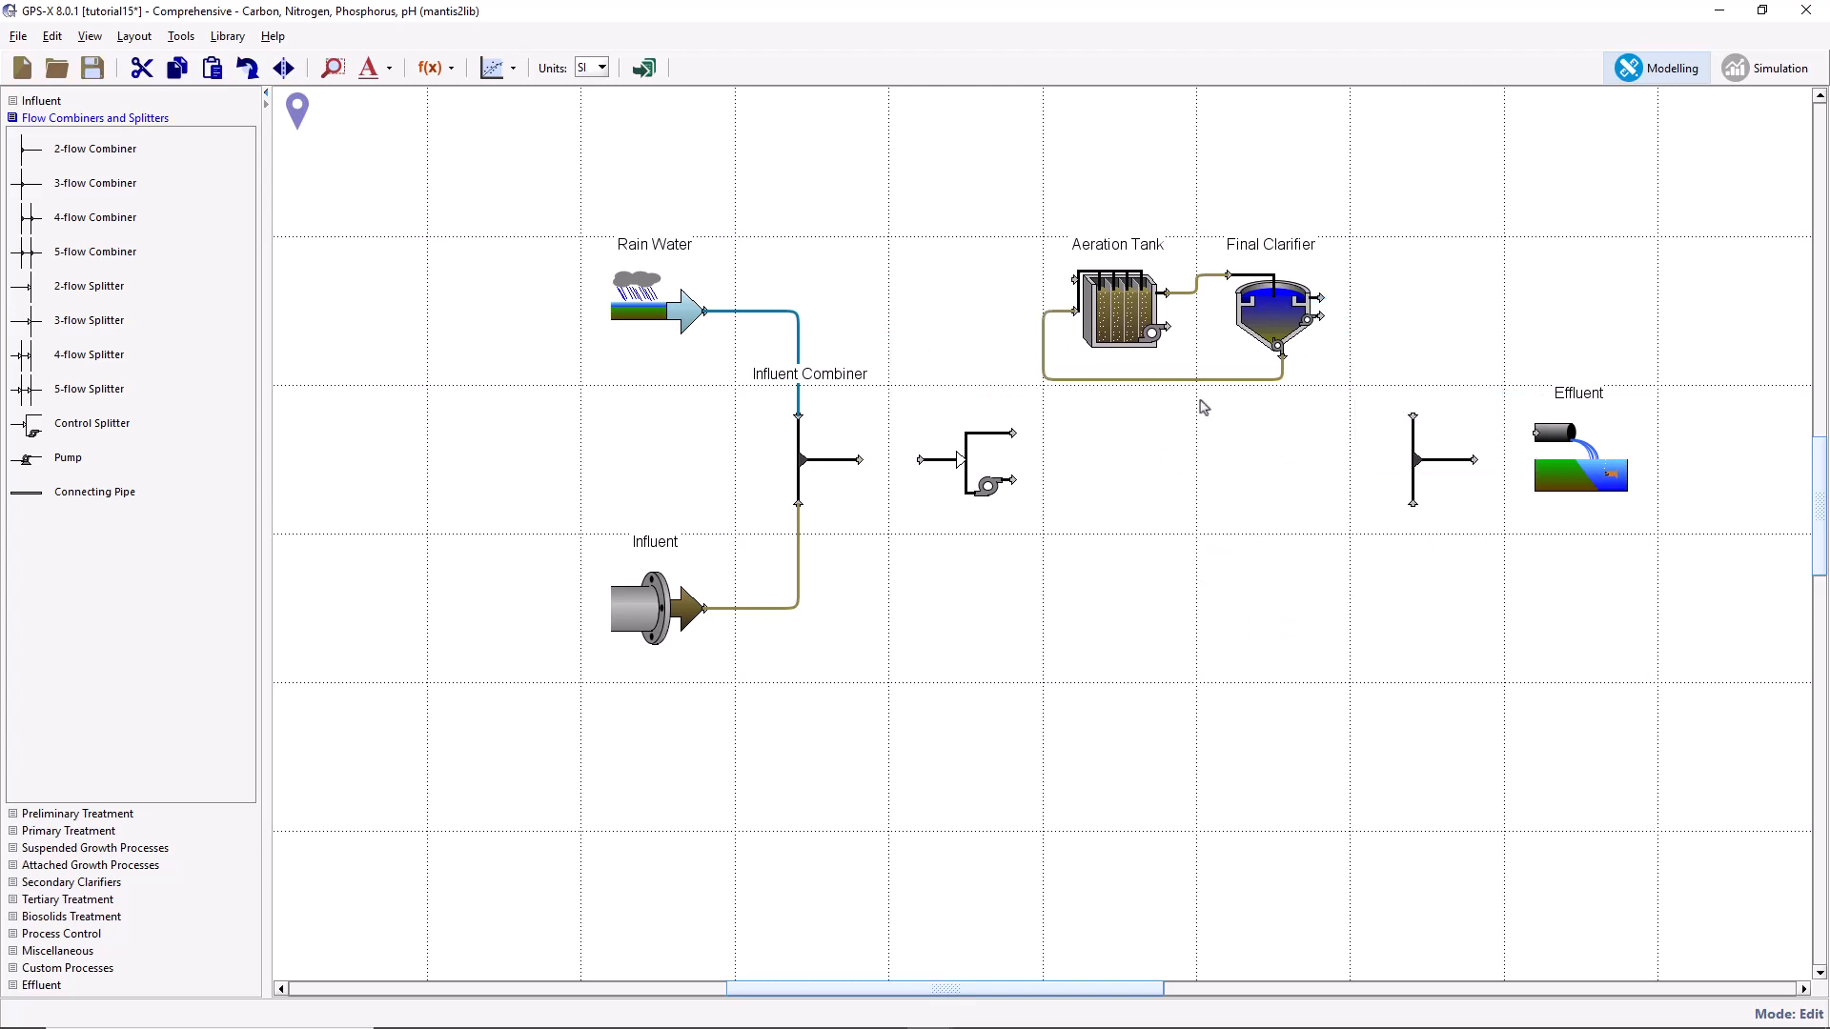
Connect Influent Combiner to the control splitter, splitter overflow to Aeration Tank, splitter pump and Final Clarifier to the new combiner, and combiner to Effluent.
{"action": "left_click_drag", "start_coordinate": [860, 459], "coordinate": [1066, 282]}
{"action": "left_click_drag", "start_coordinate": [1014, 481], "coordinate": [1413, 504]}
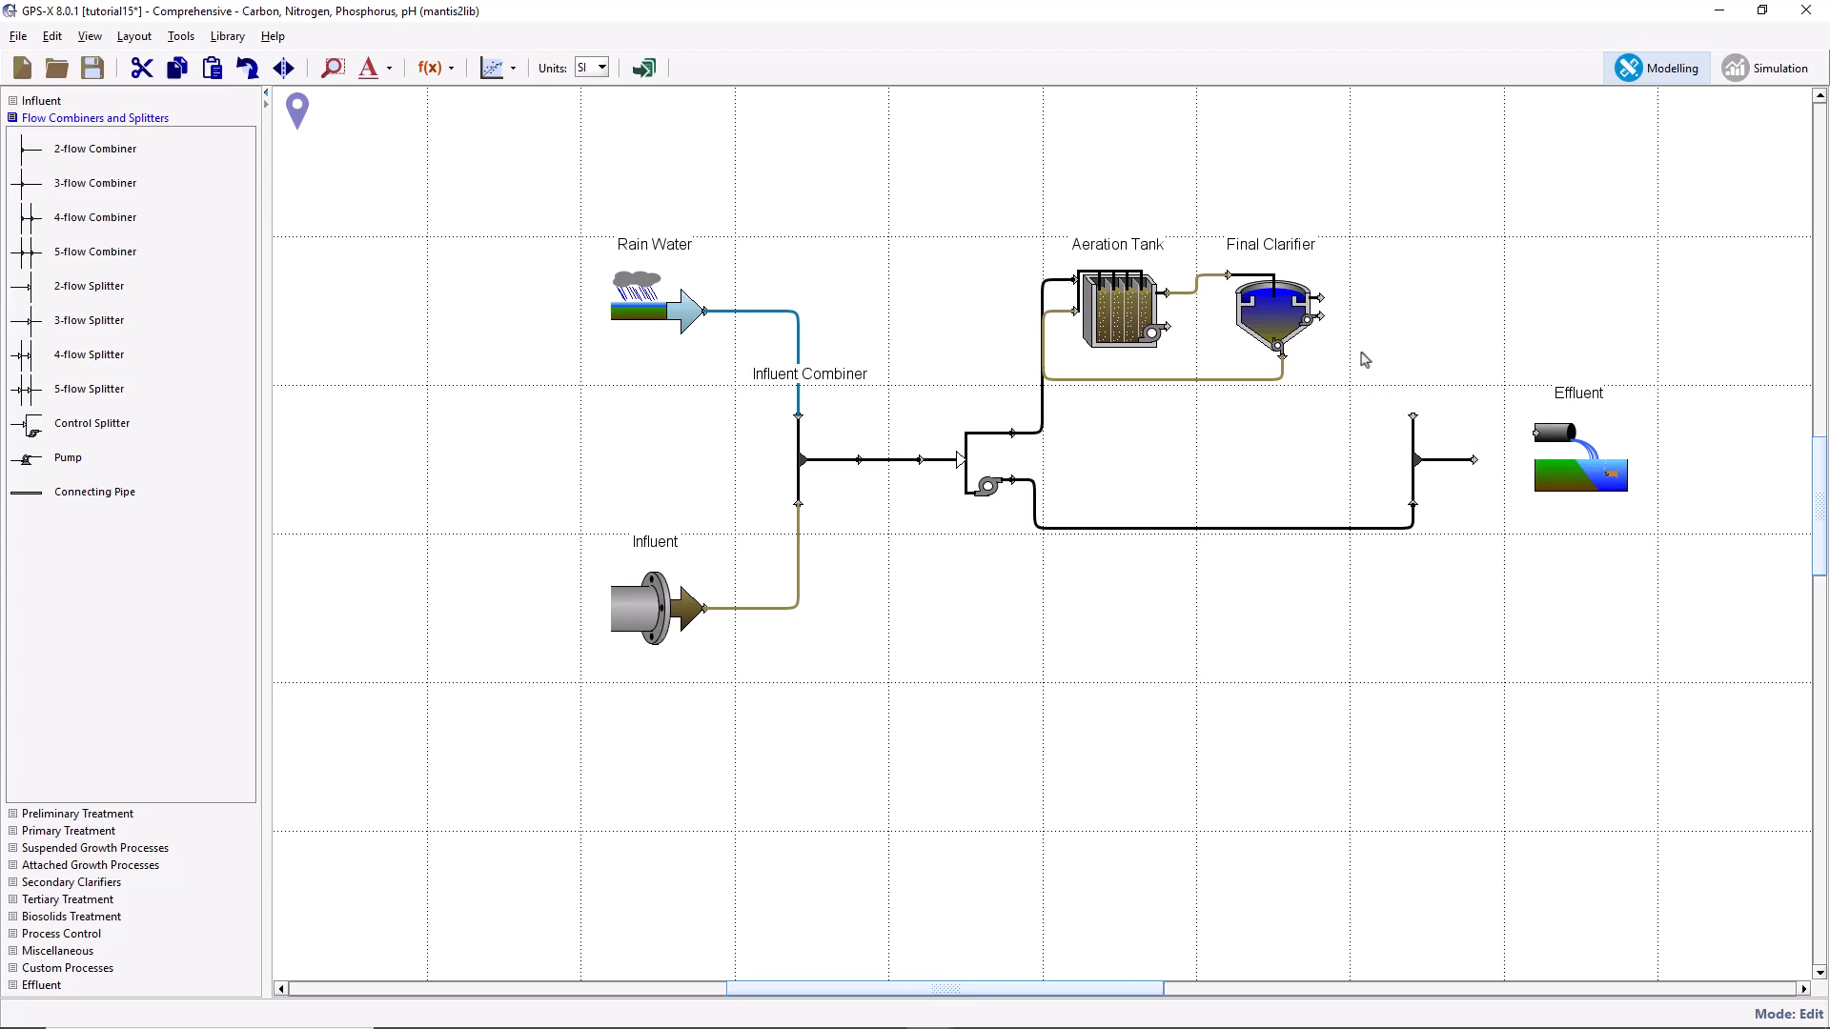
{"action": "left_click_drag", "start_coordinate": [1320, 297], "coordinate": [1534, 435]}
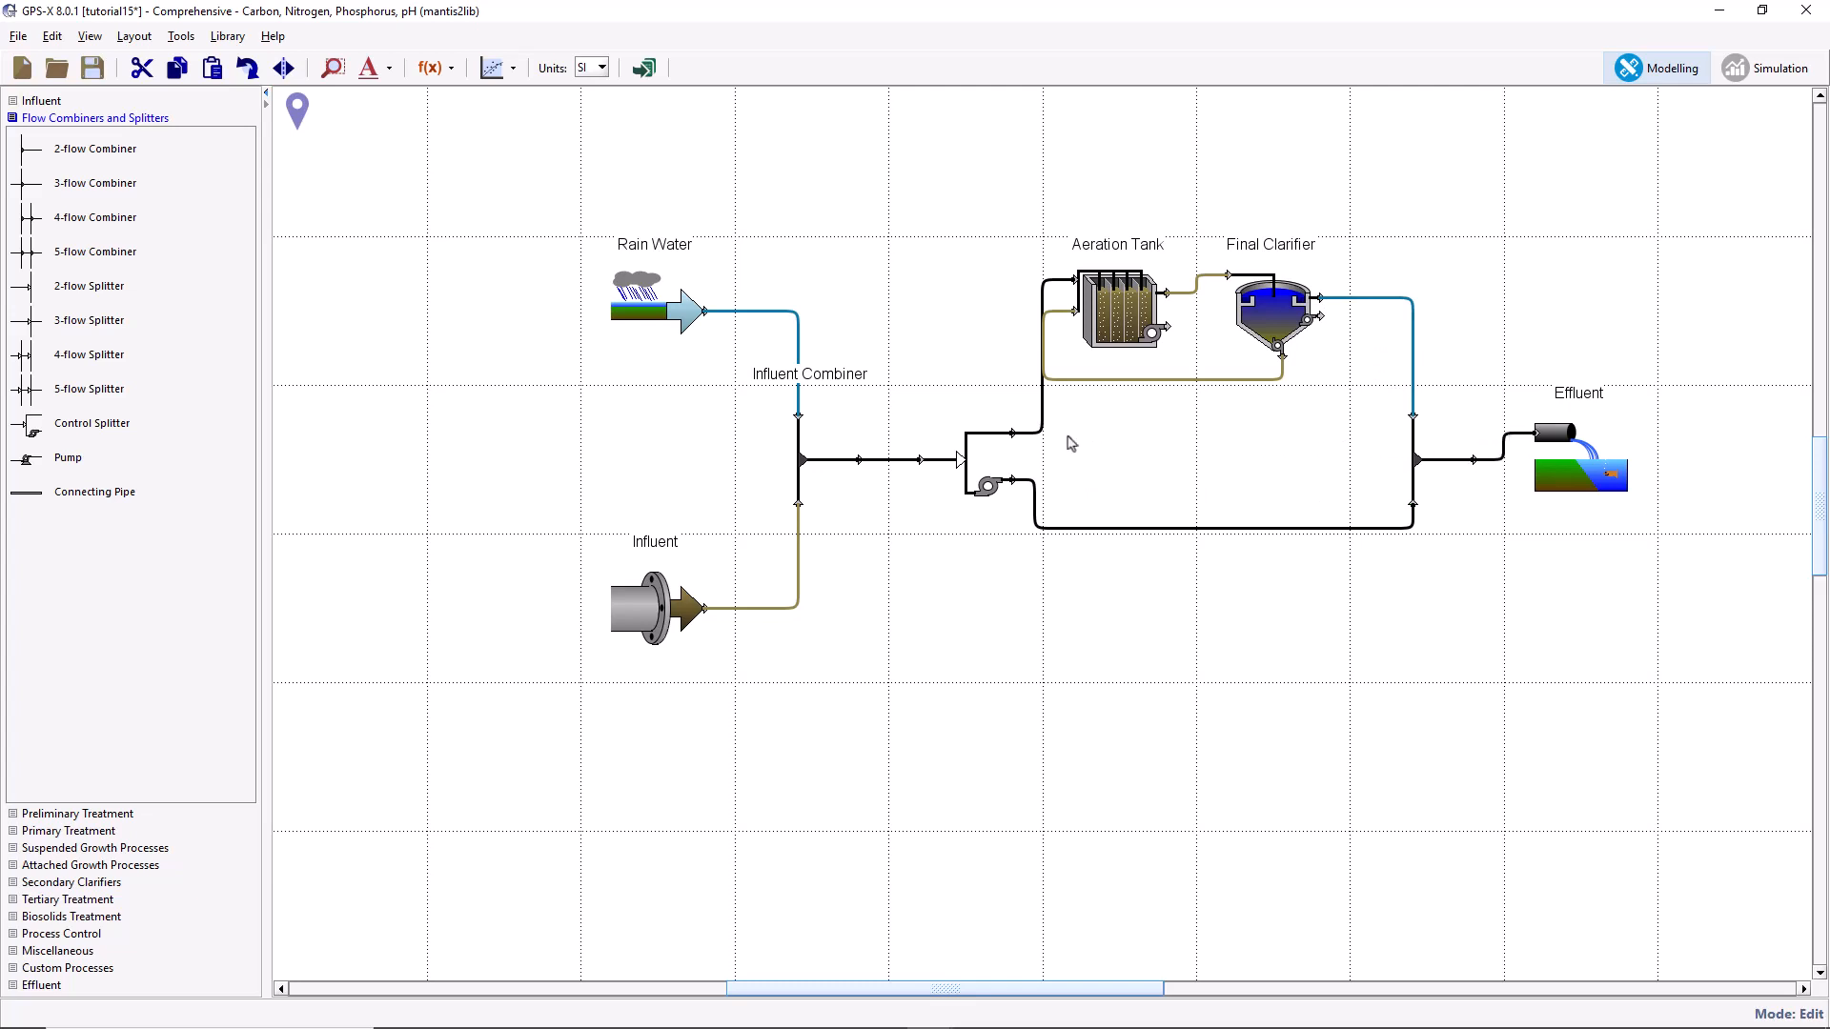
Label the control splitter Bypass, its overflow stream wwinf and its pump stream bypass.
{"action": "right_click", "coordinate": [1000, 450]}
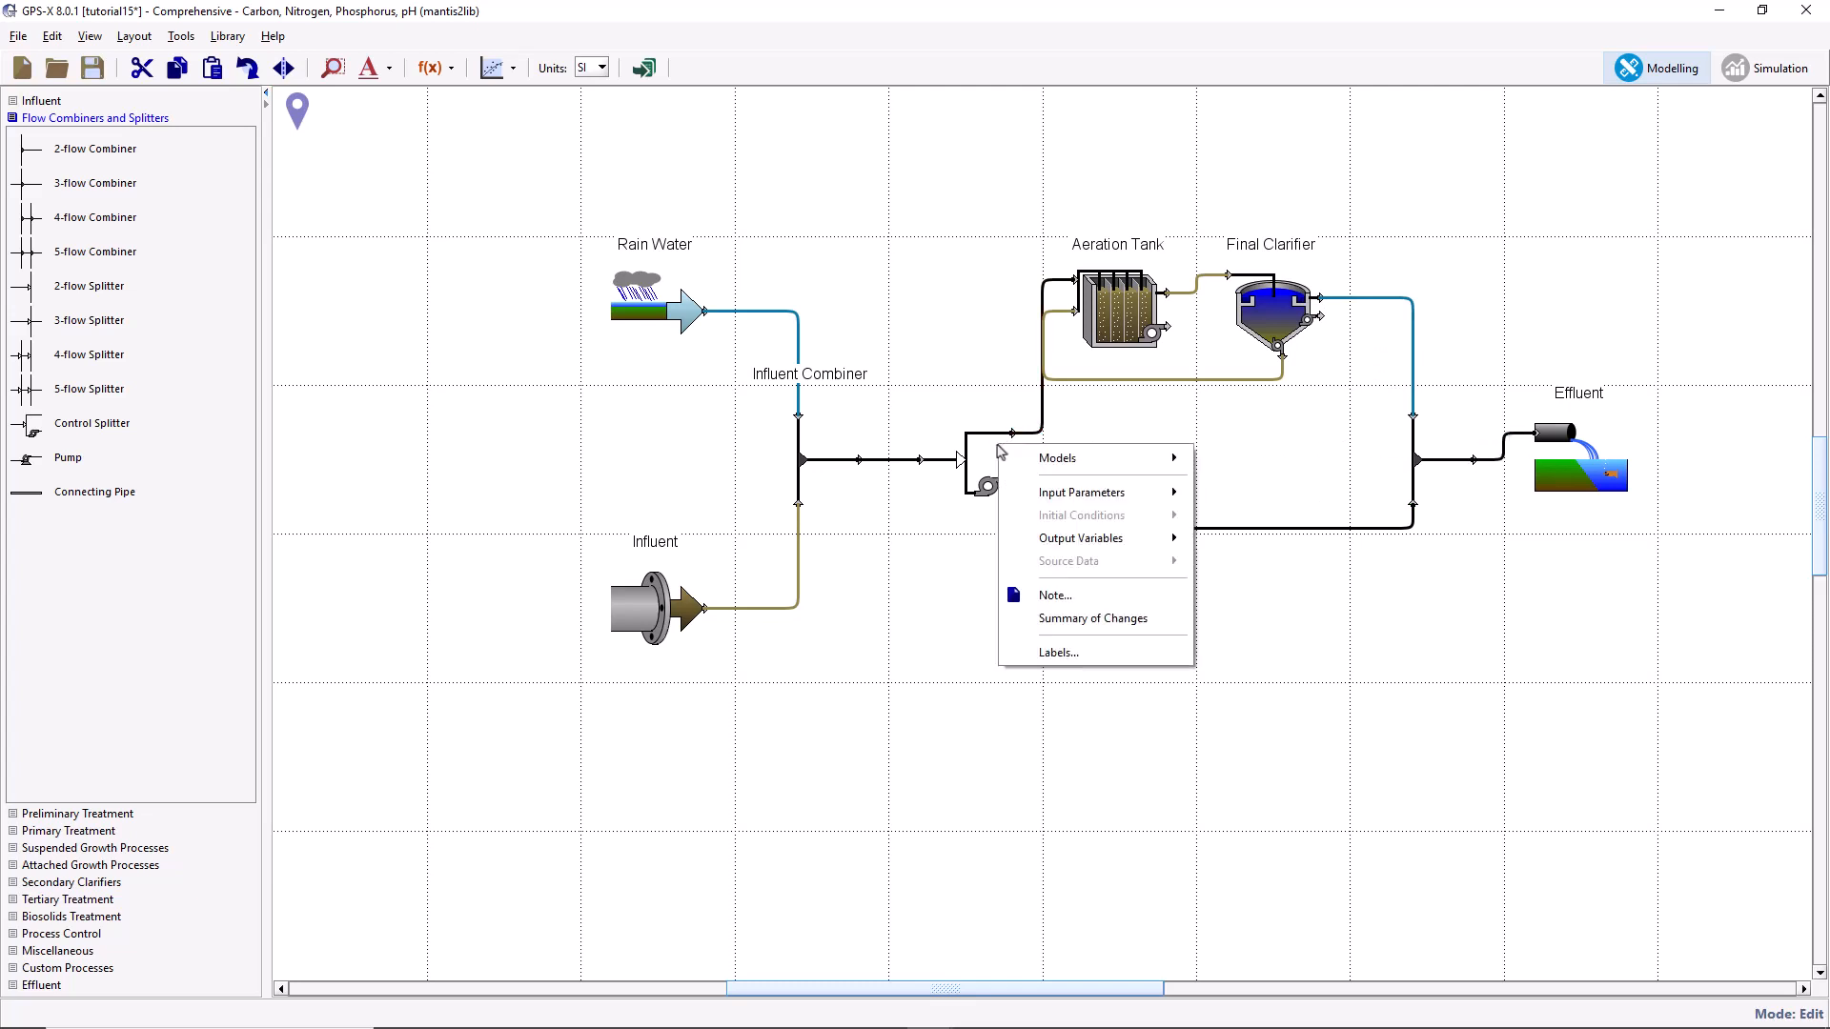
{"action": "left_click", "coordinate": [1050, 652]}
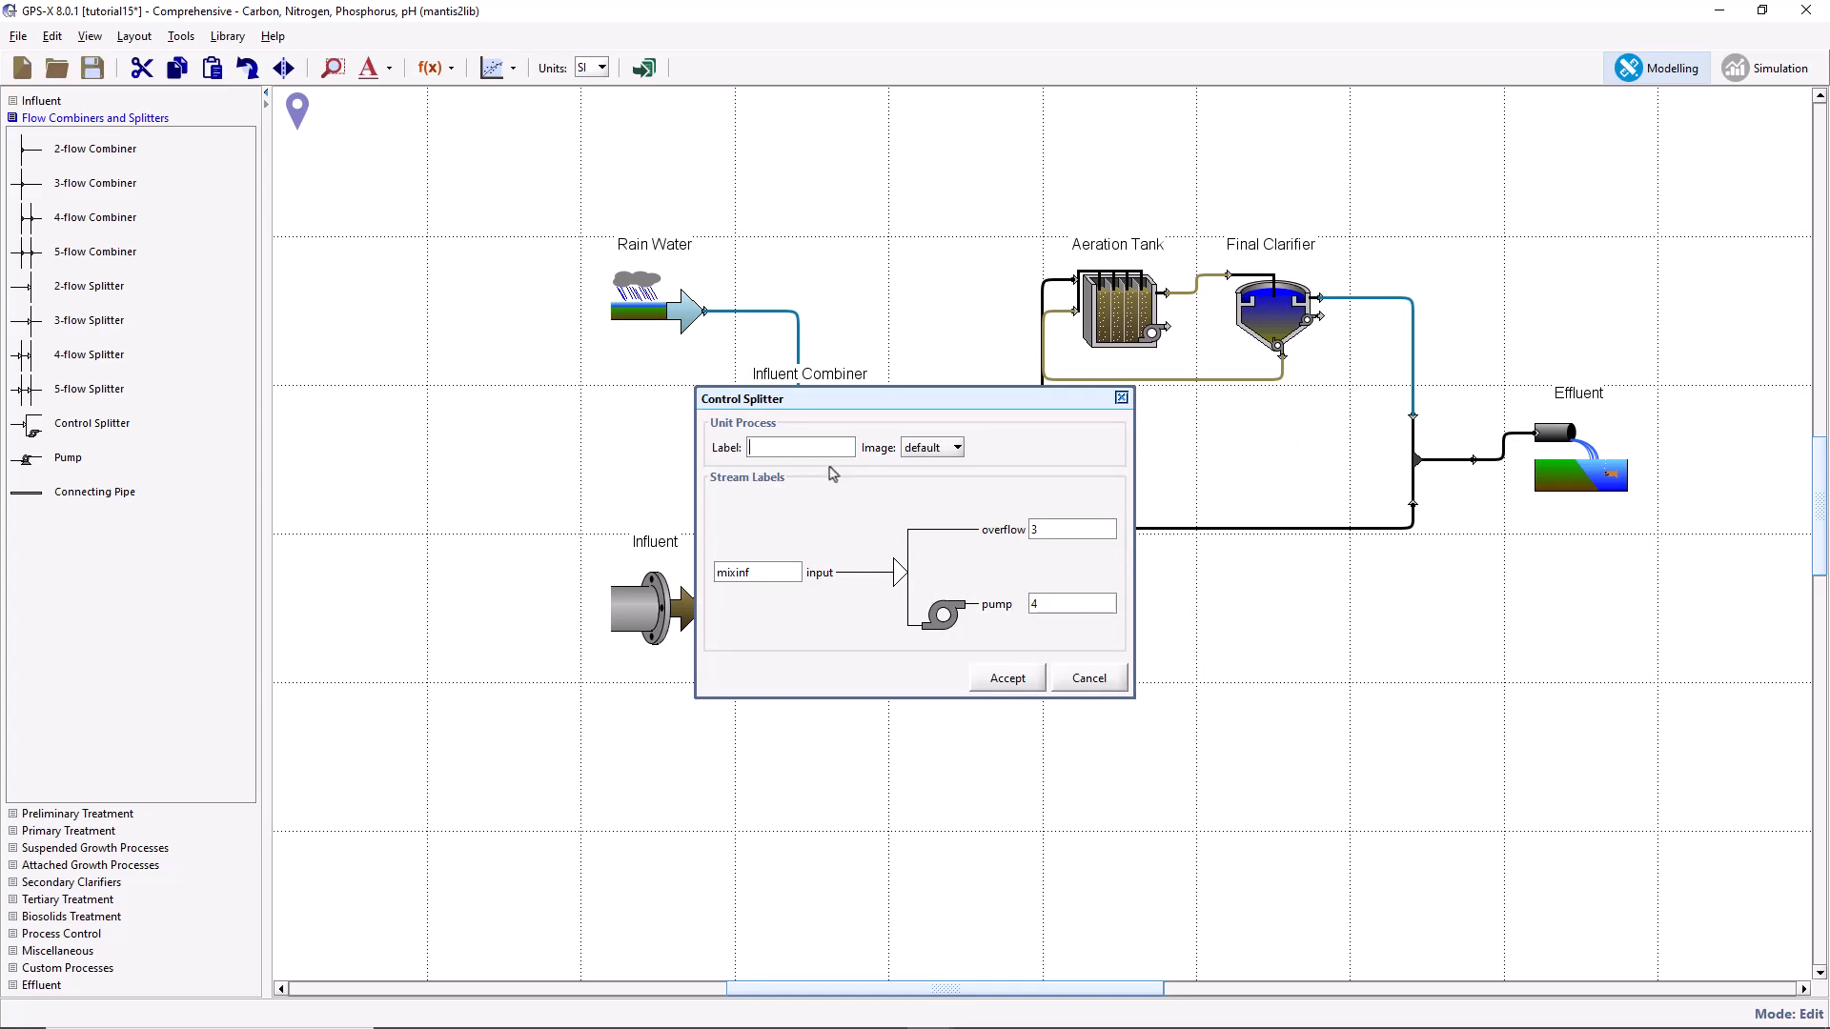
{"action": "type", "text": "Bypass"}
{"action": "double_click", "coordinate": [1041, 529]}
{"action": "type", "text": "wwinf"}
{"action": "double_click", "coordinate": [1043, 602]}
{"action": "type", "text": "bypass"}
{"action": "left_click", "coordinate": [1010, 677]}
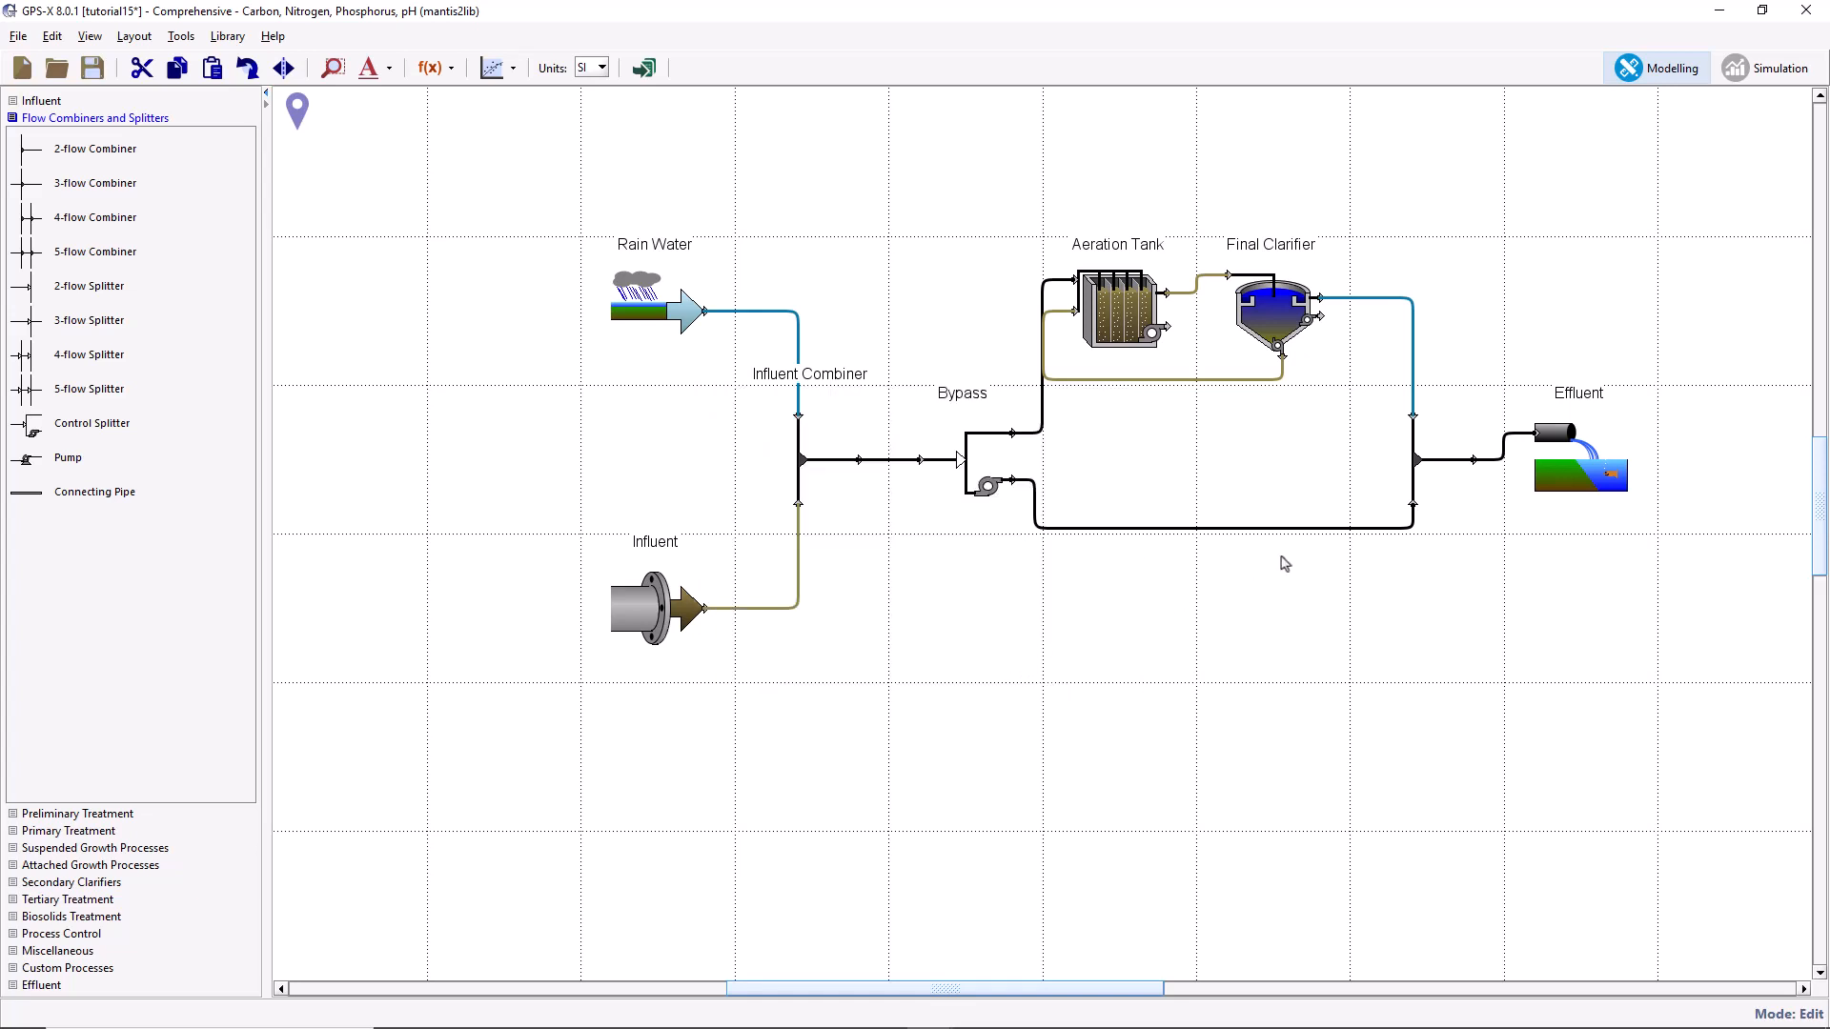
Label the output stream of the new 2-flow combiner that feeds Effluent.
{"action": "right_click", "coordinate": [1419, 478]}
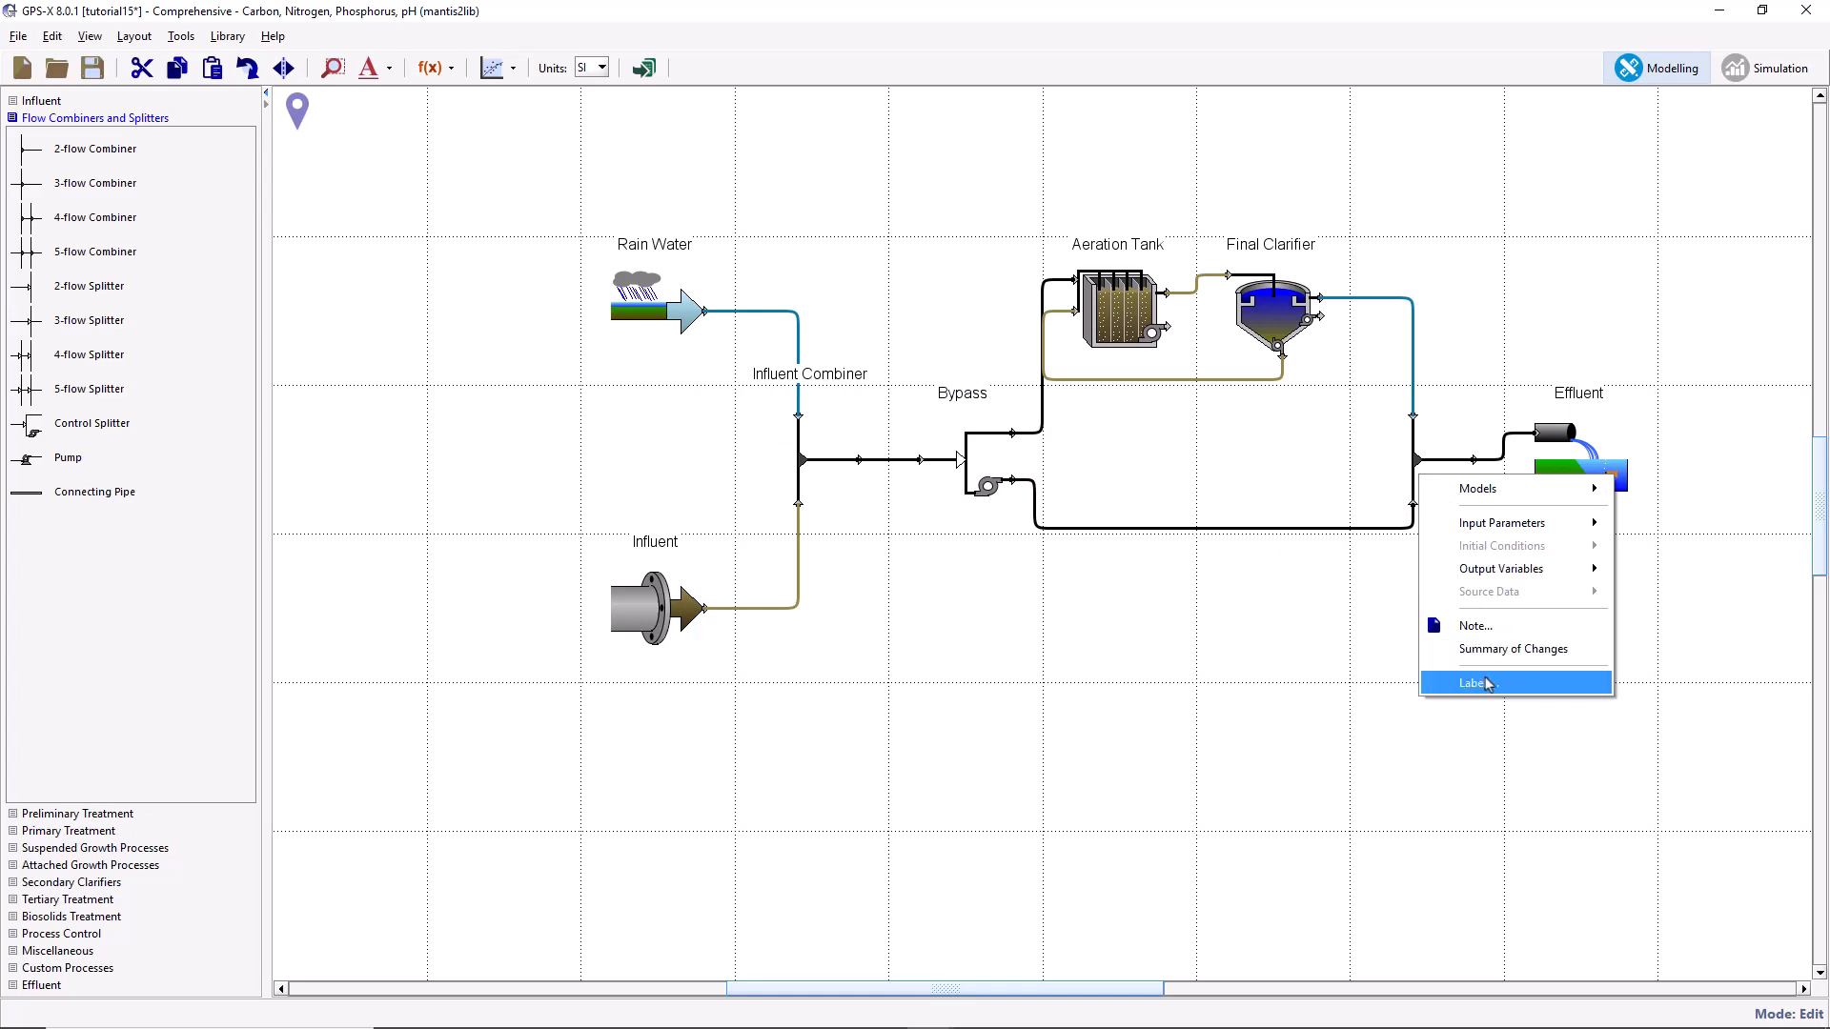
{"action": "left_click", "coordinate": [1485, 684]}
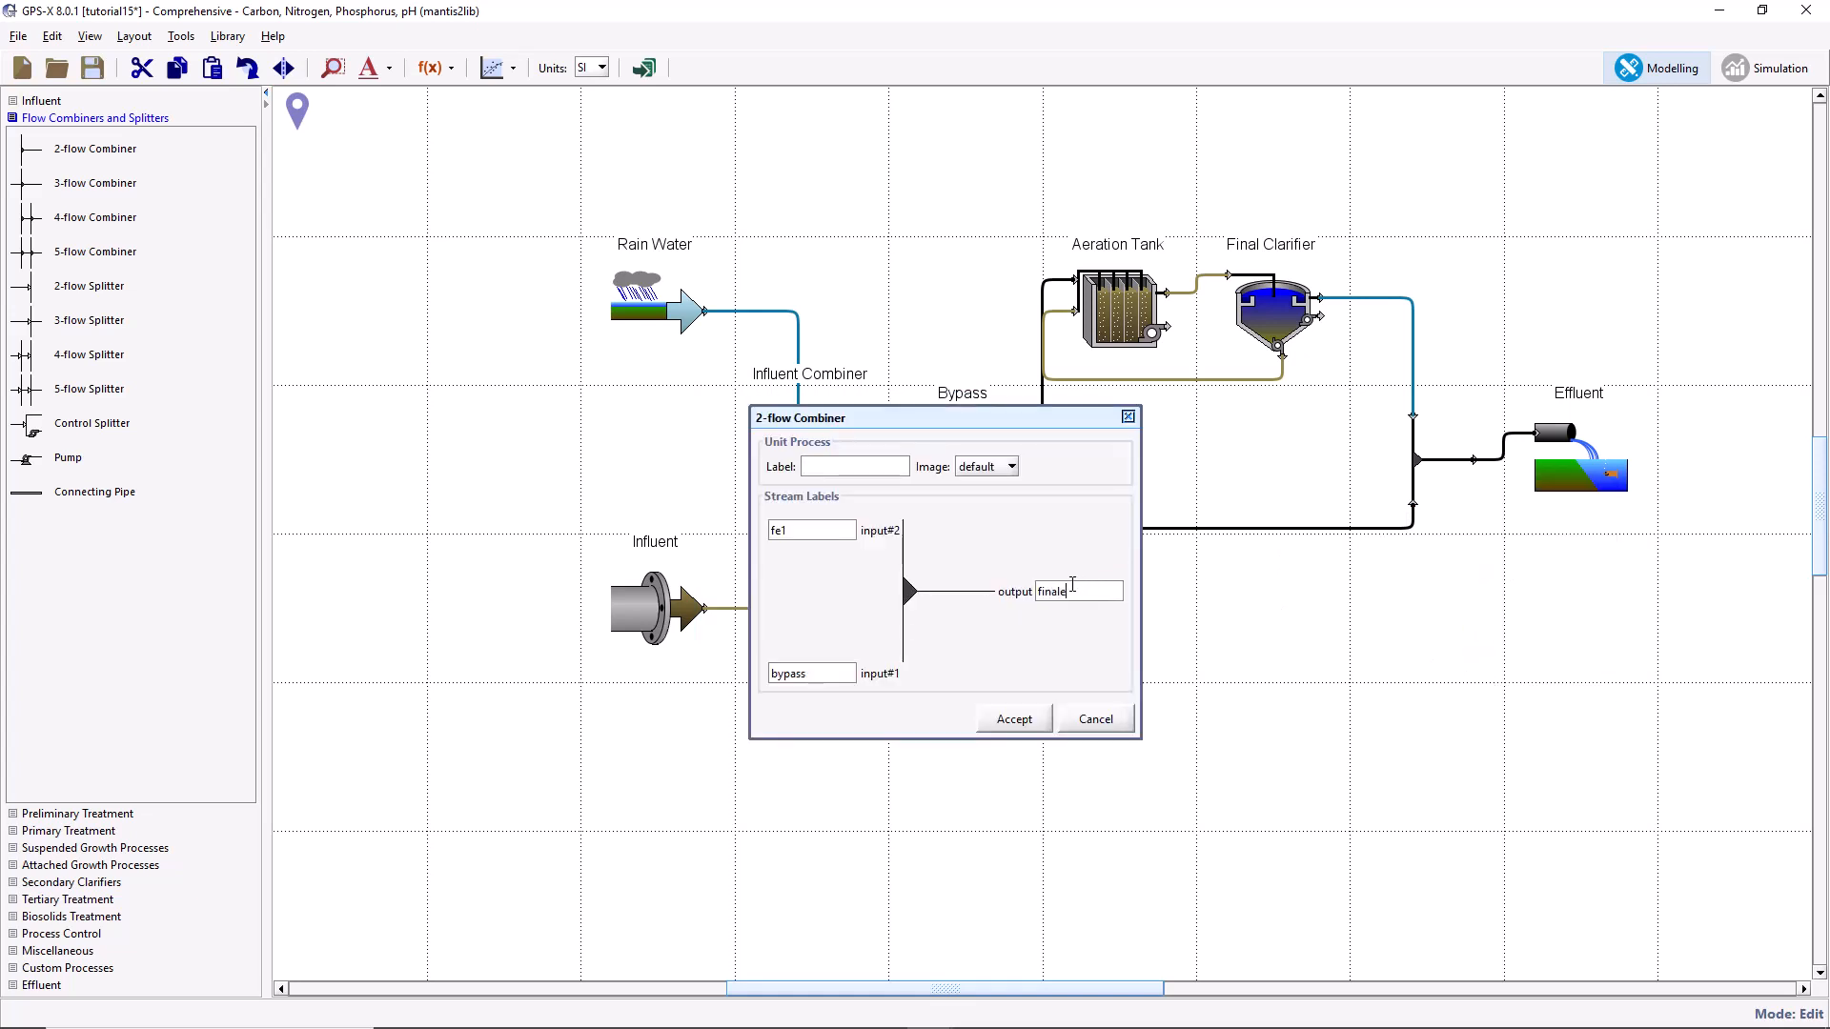
{"action": "left_click", "coordinate": [1014, 720]}
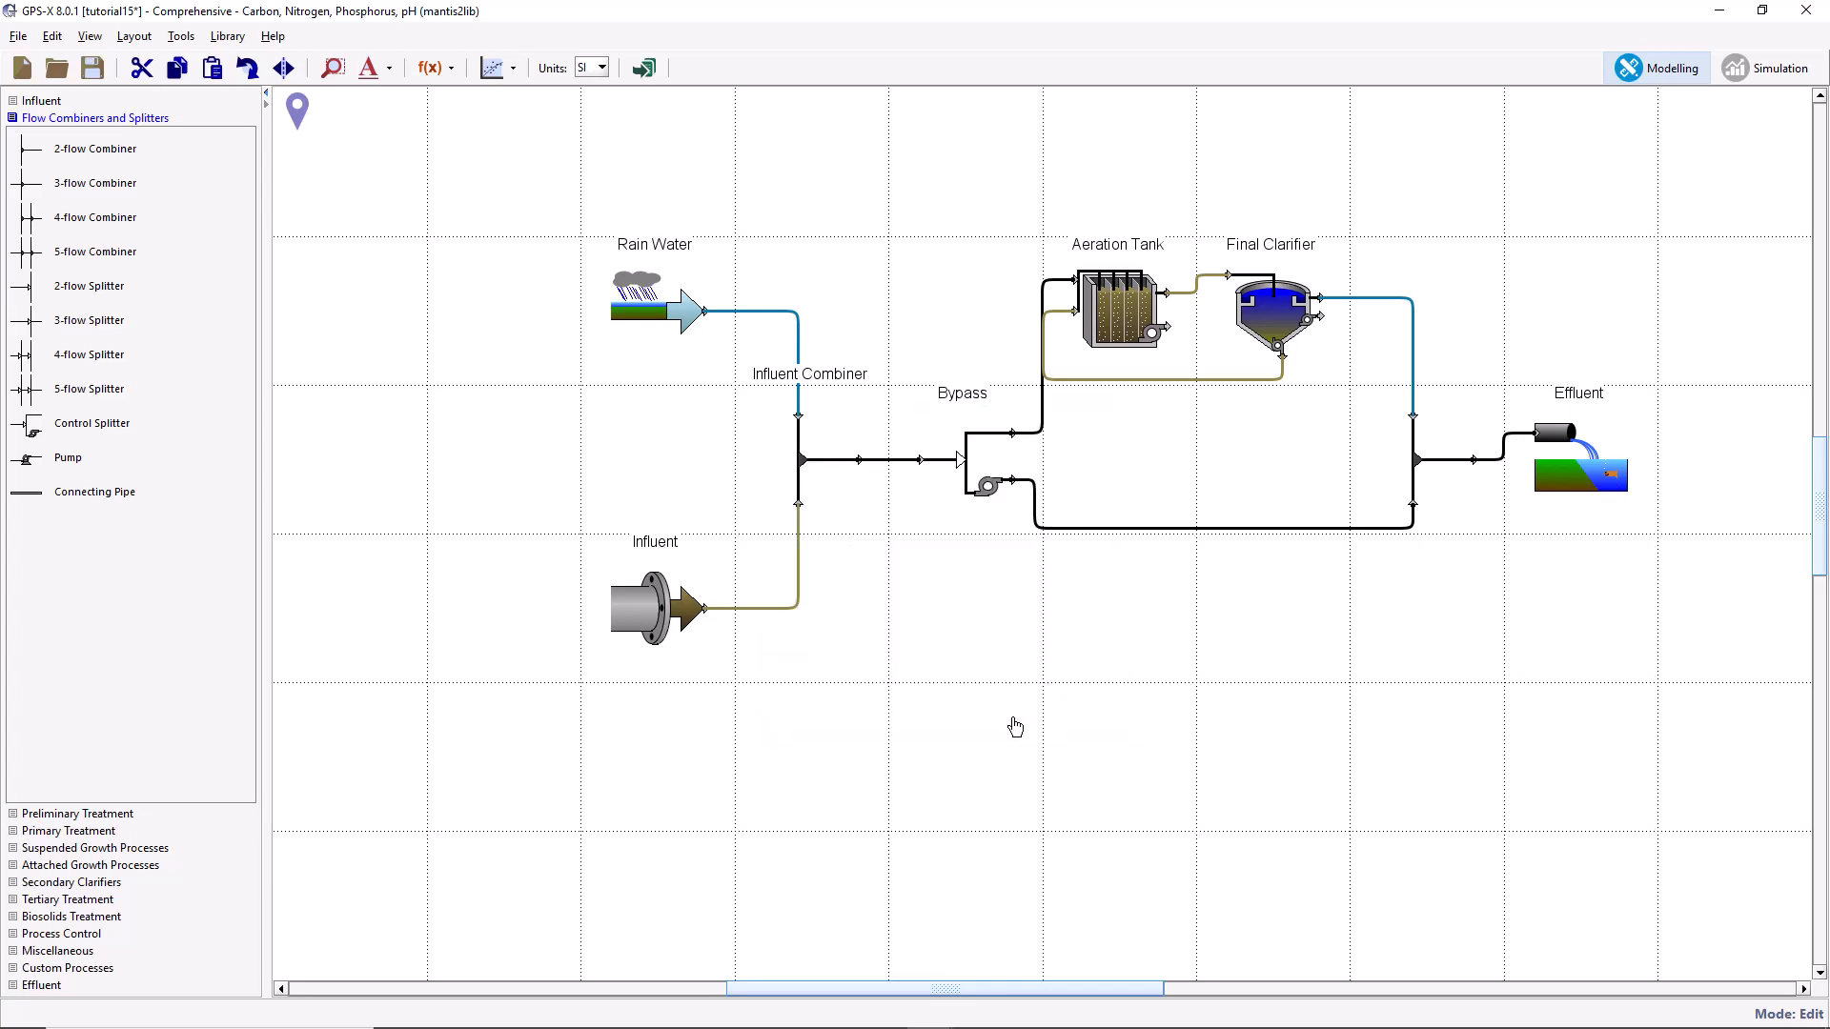
Switch to simulation mode and rebuild the numerical model.
{"action": "left_click", "coordinate": [333, 67]}
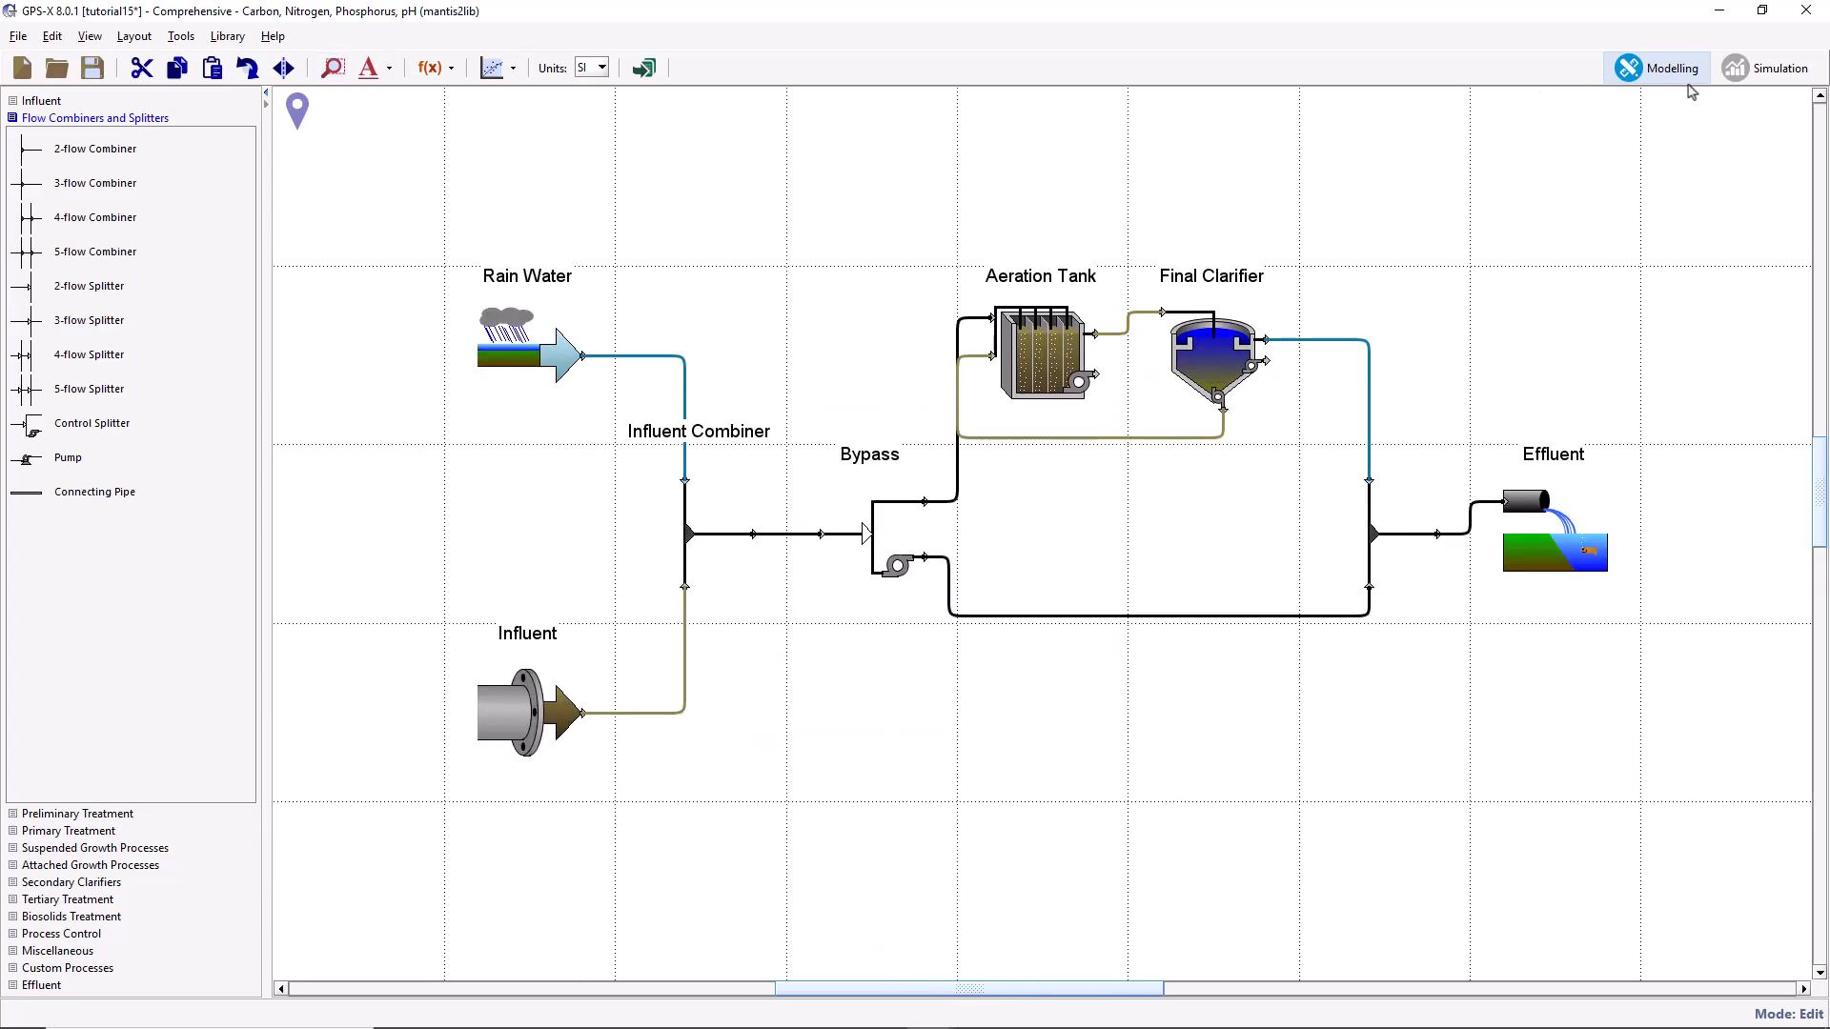
{"action": "left_click", "coordinate": [1727, 73]}
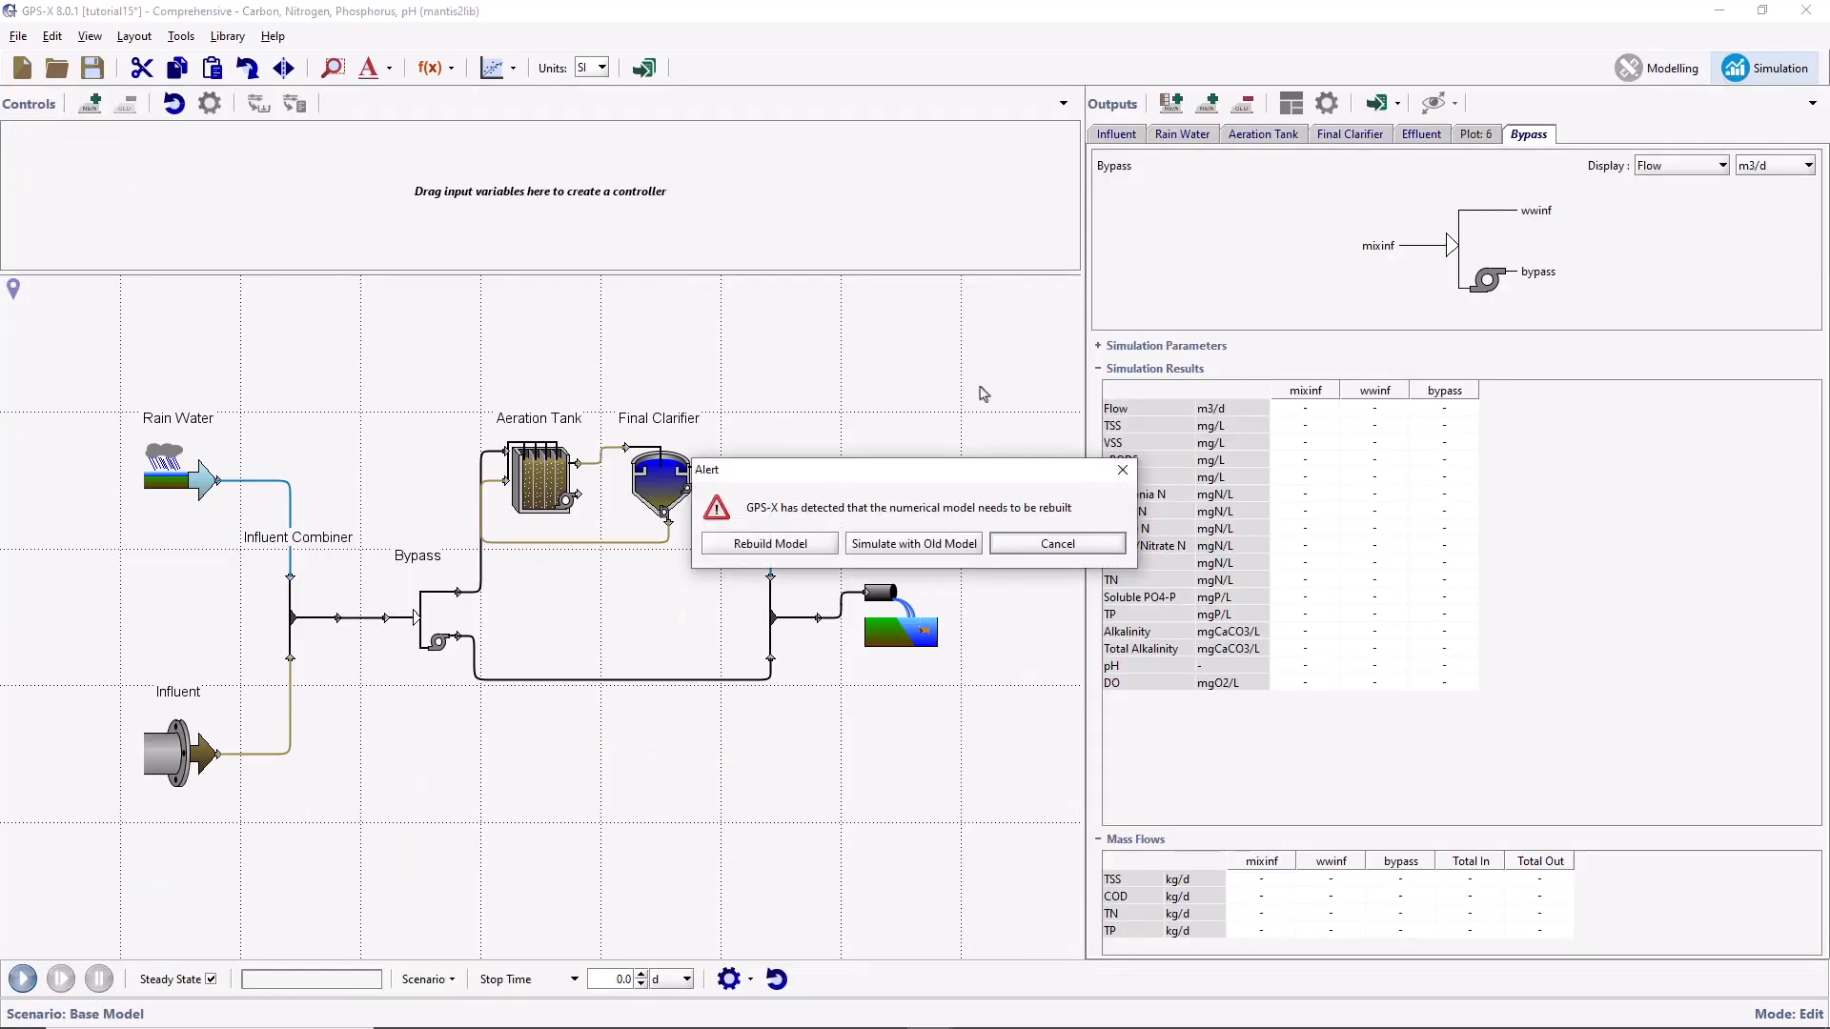
{"action": "left_click", "coordinate": [774, 543]}
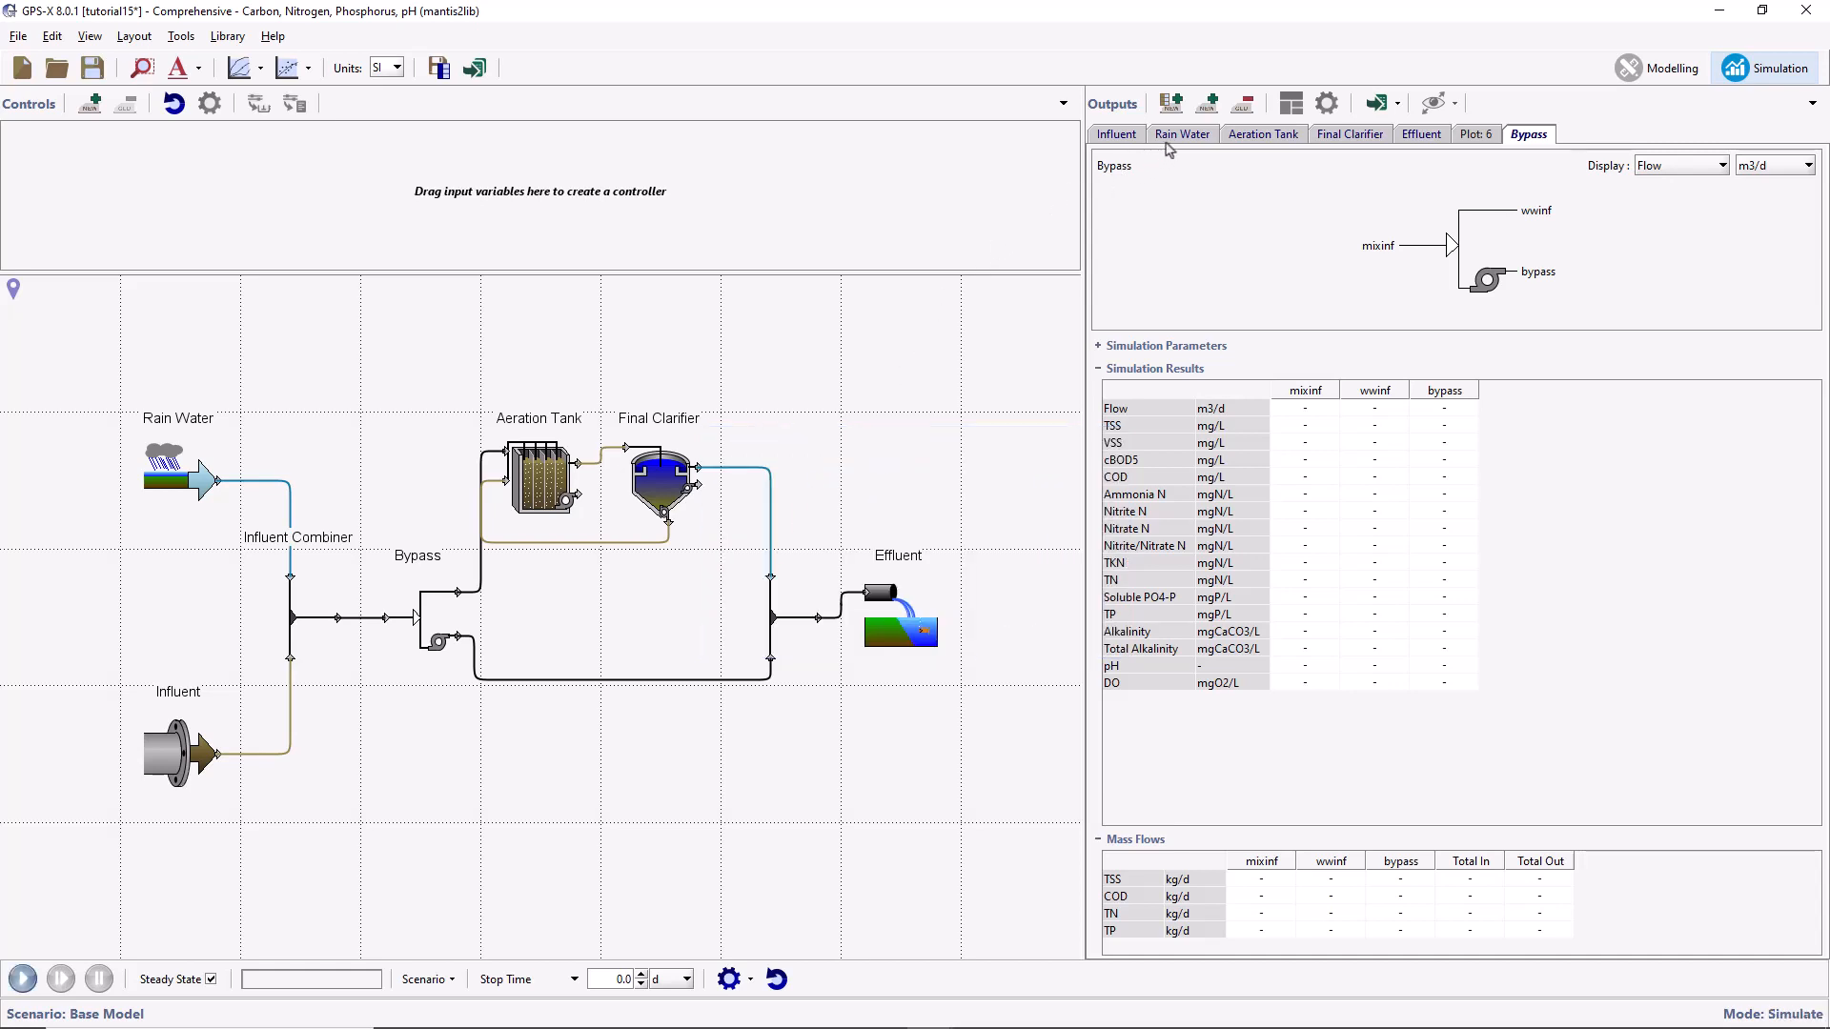
Add a new output graph page and plot the Influent Combiner's mixinf flow on it.
{"action": "left_click", "coordinate": [1207, 104]}
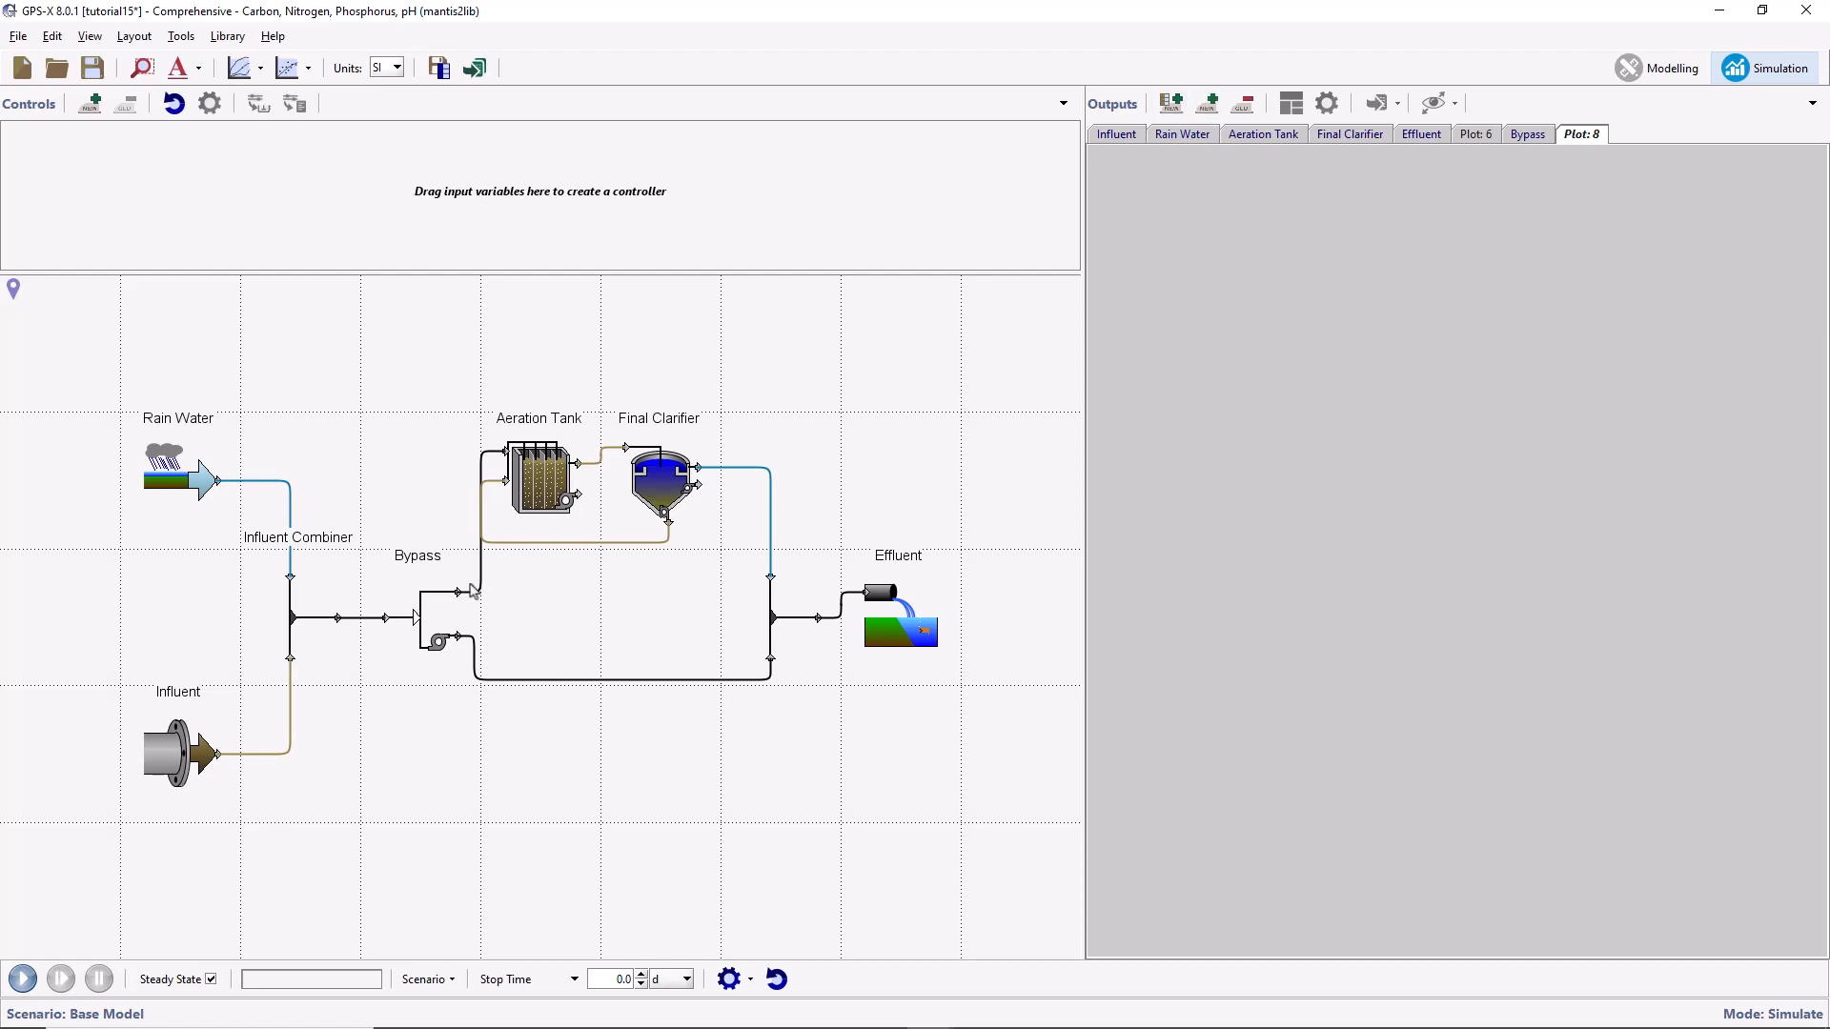
{"action": "right_click", "coordinate": [297, 612]}
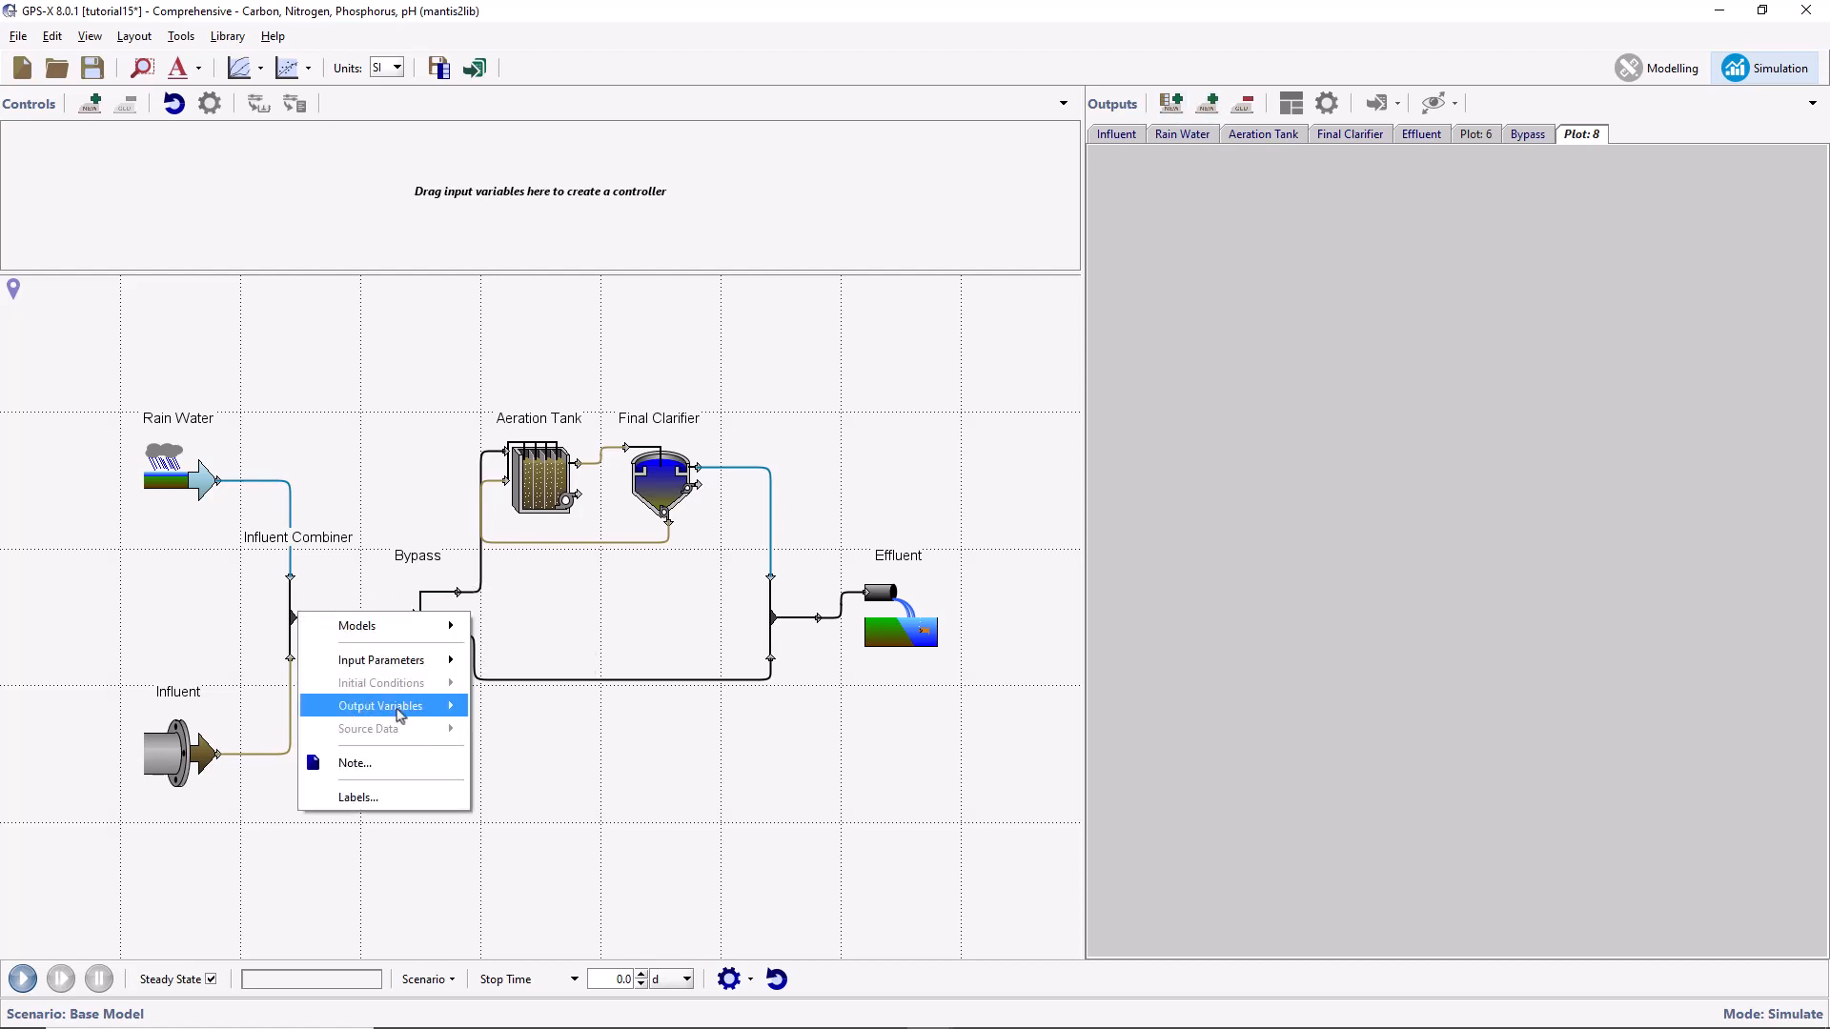
{"action": "left_click", "coordinate": [478, 710]}
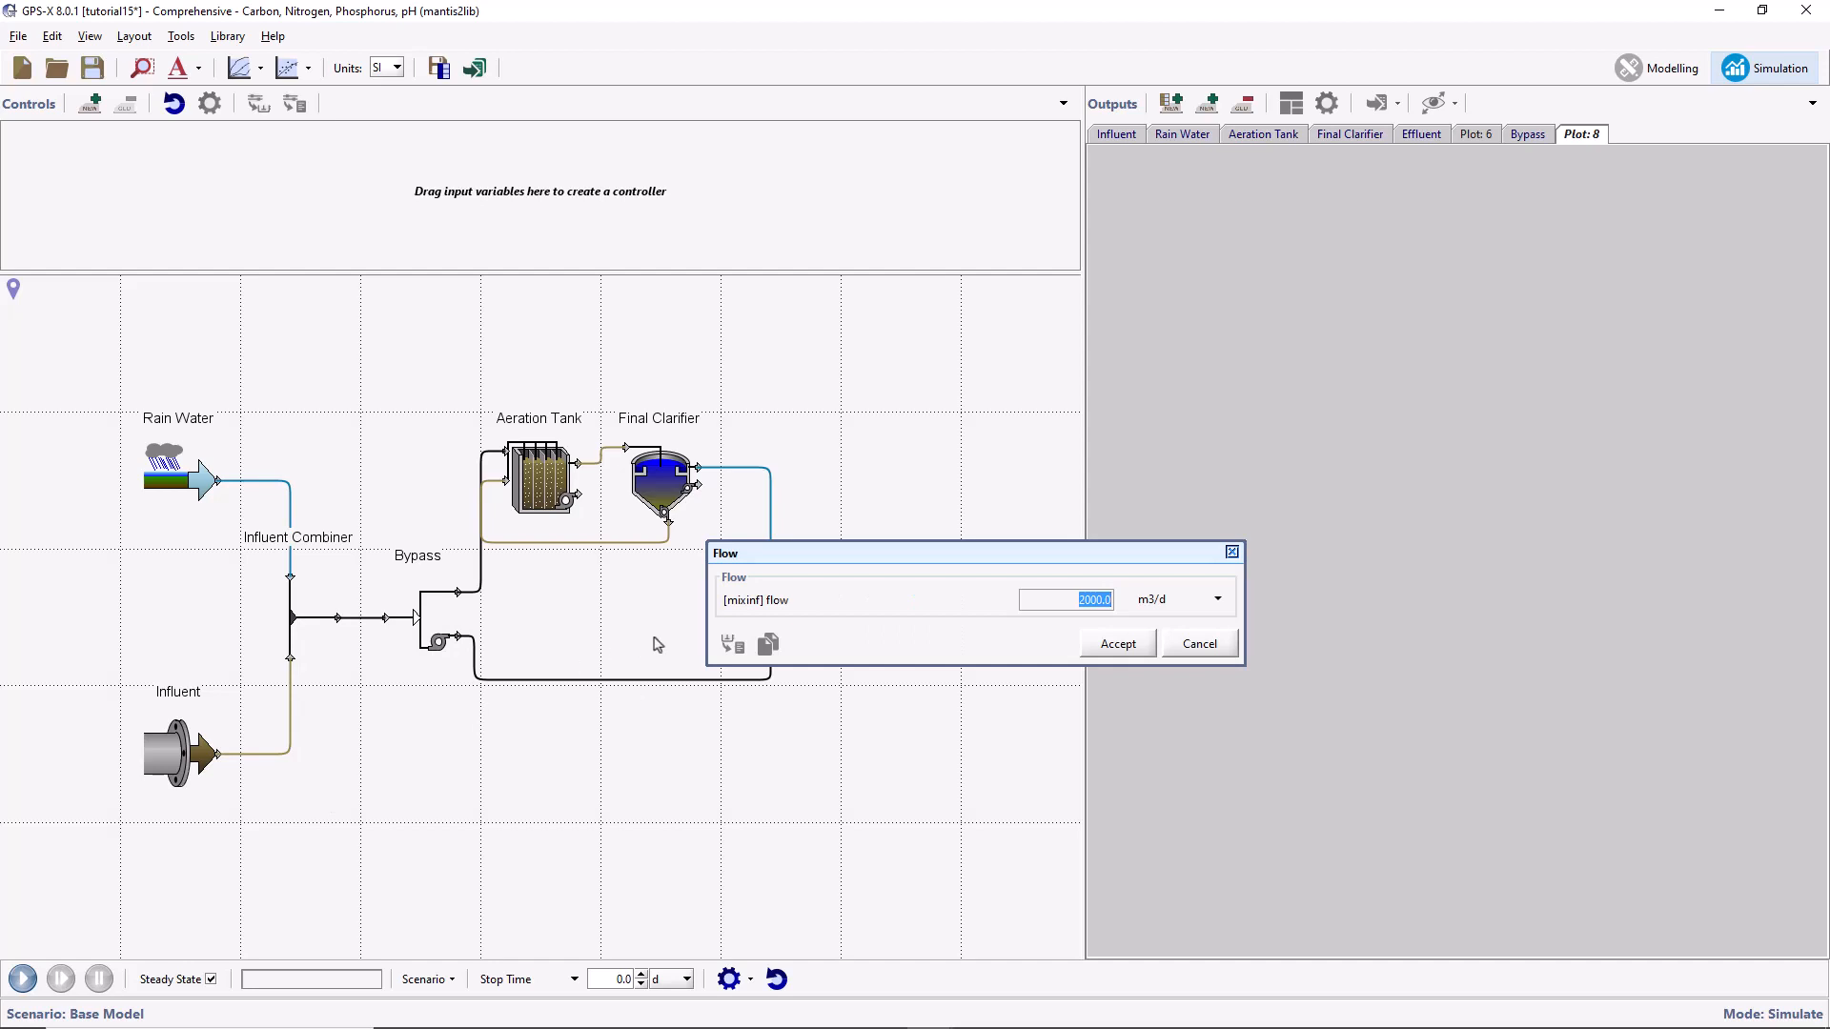
{"action": "left_click_drag", "start_coordinate": [1426, 385], "coordinate": [1443, 381]}
{"action": "left_click", "coordinate": [1119, 642]}
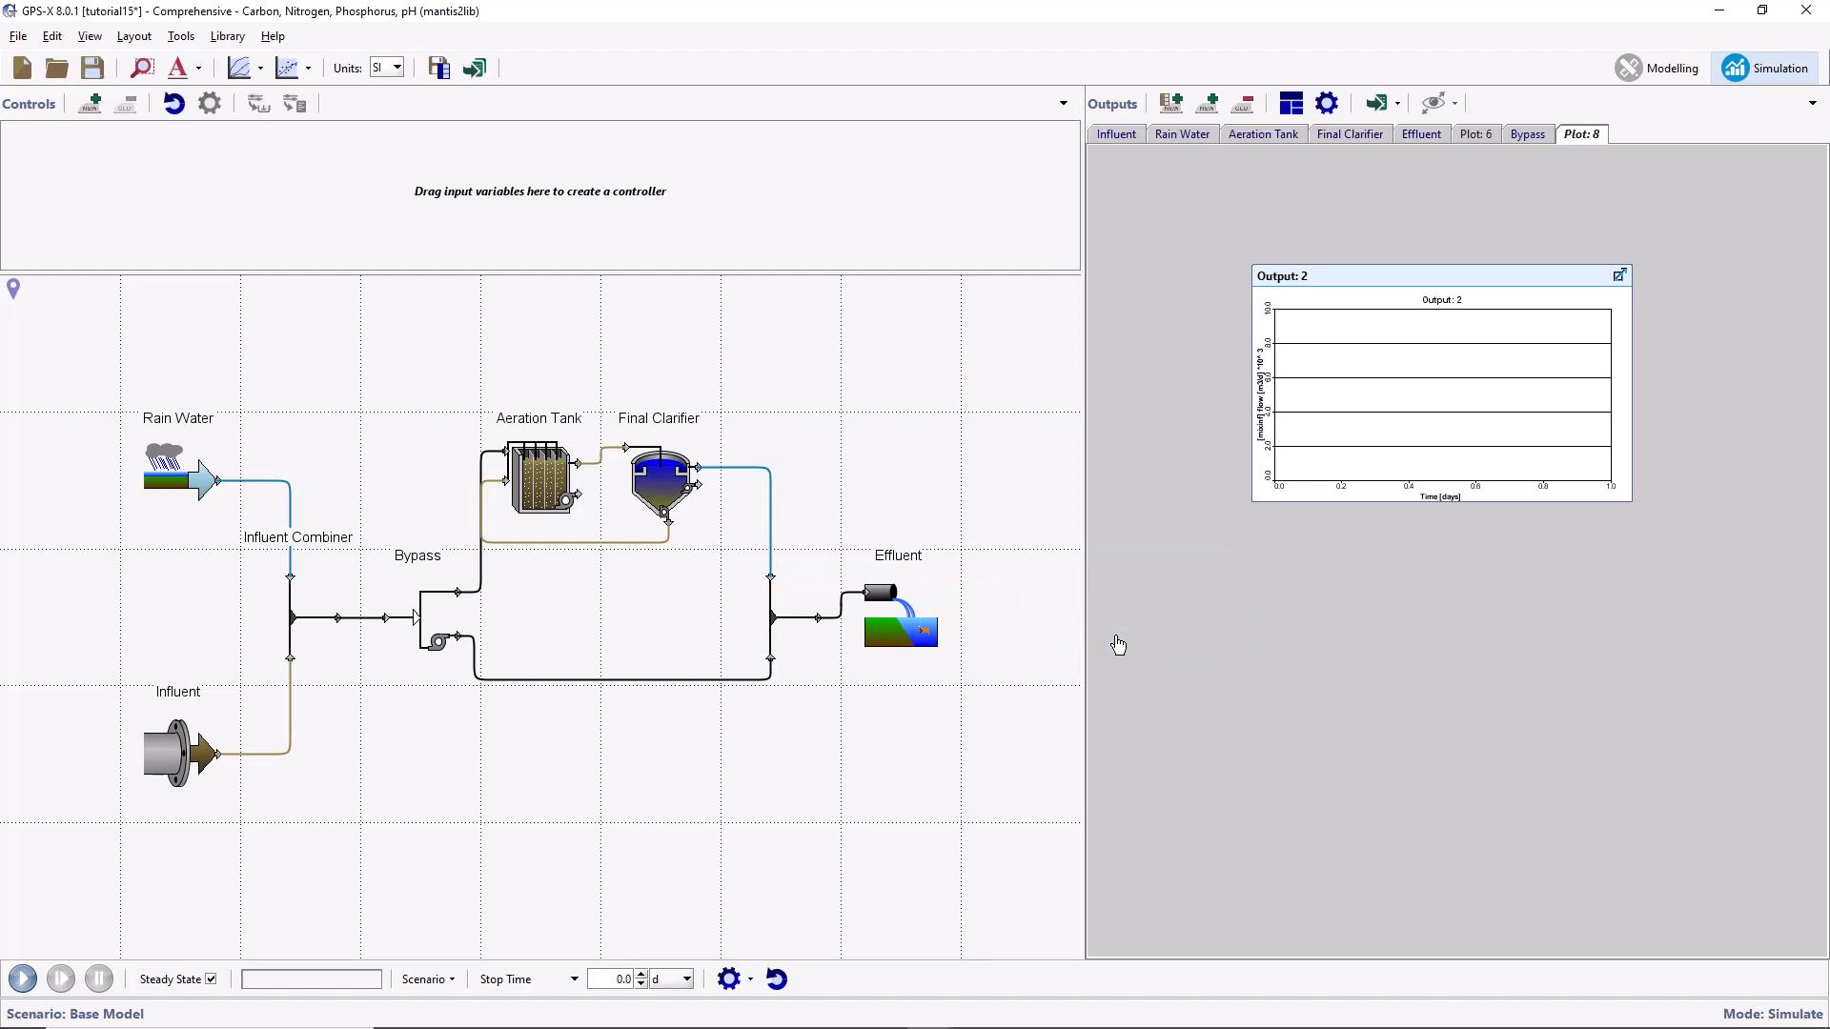
Add the wwinf flow from the Bypass splitter's overflow to the new graph.
{"action": "right_click", "coordinate": [461, 593]}
{"action": "mouse_move", "coordinate": [558, 691]}
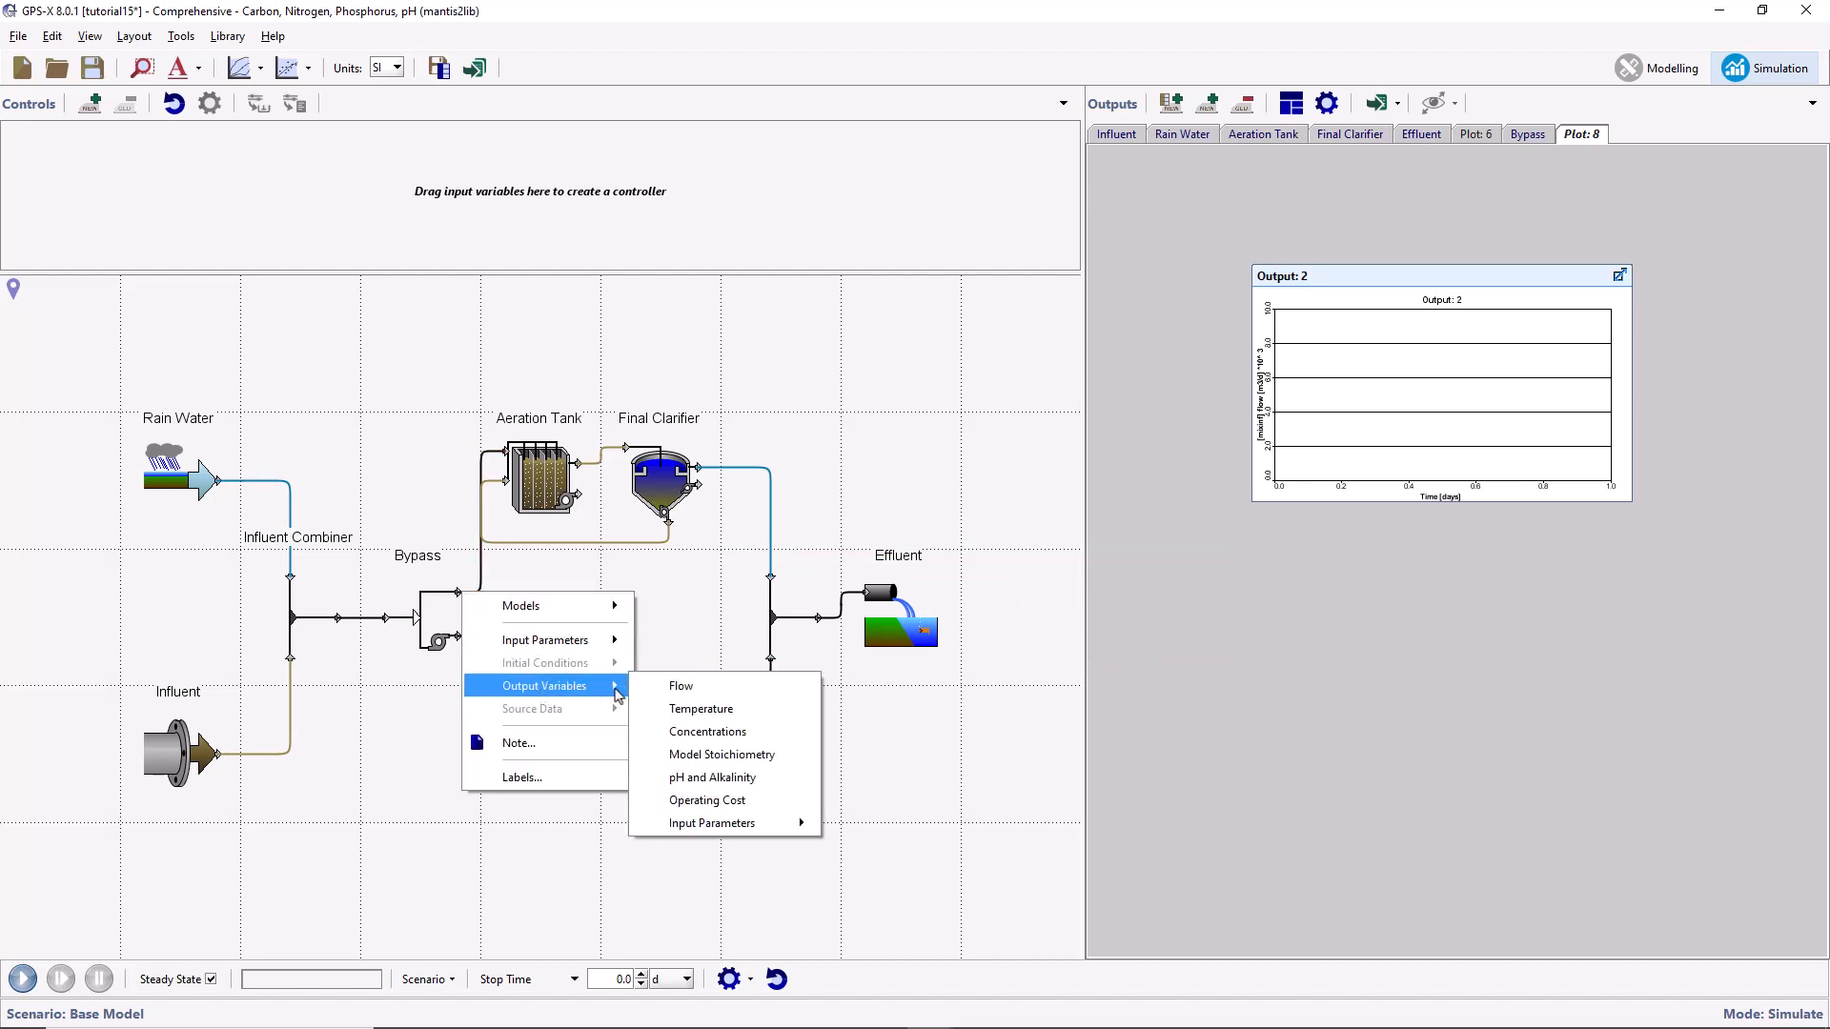
{"action": "left_click", "coordinate": [679, 686]}
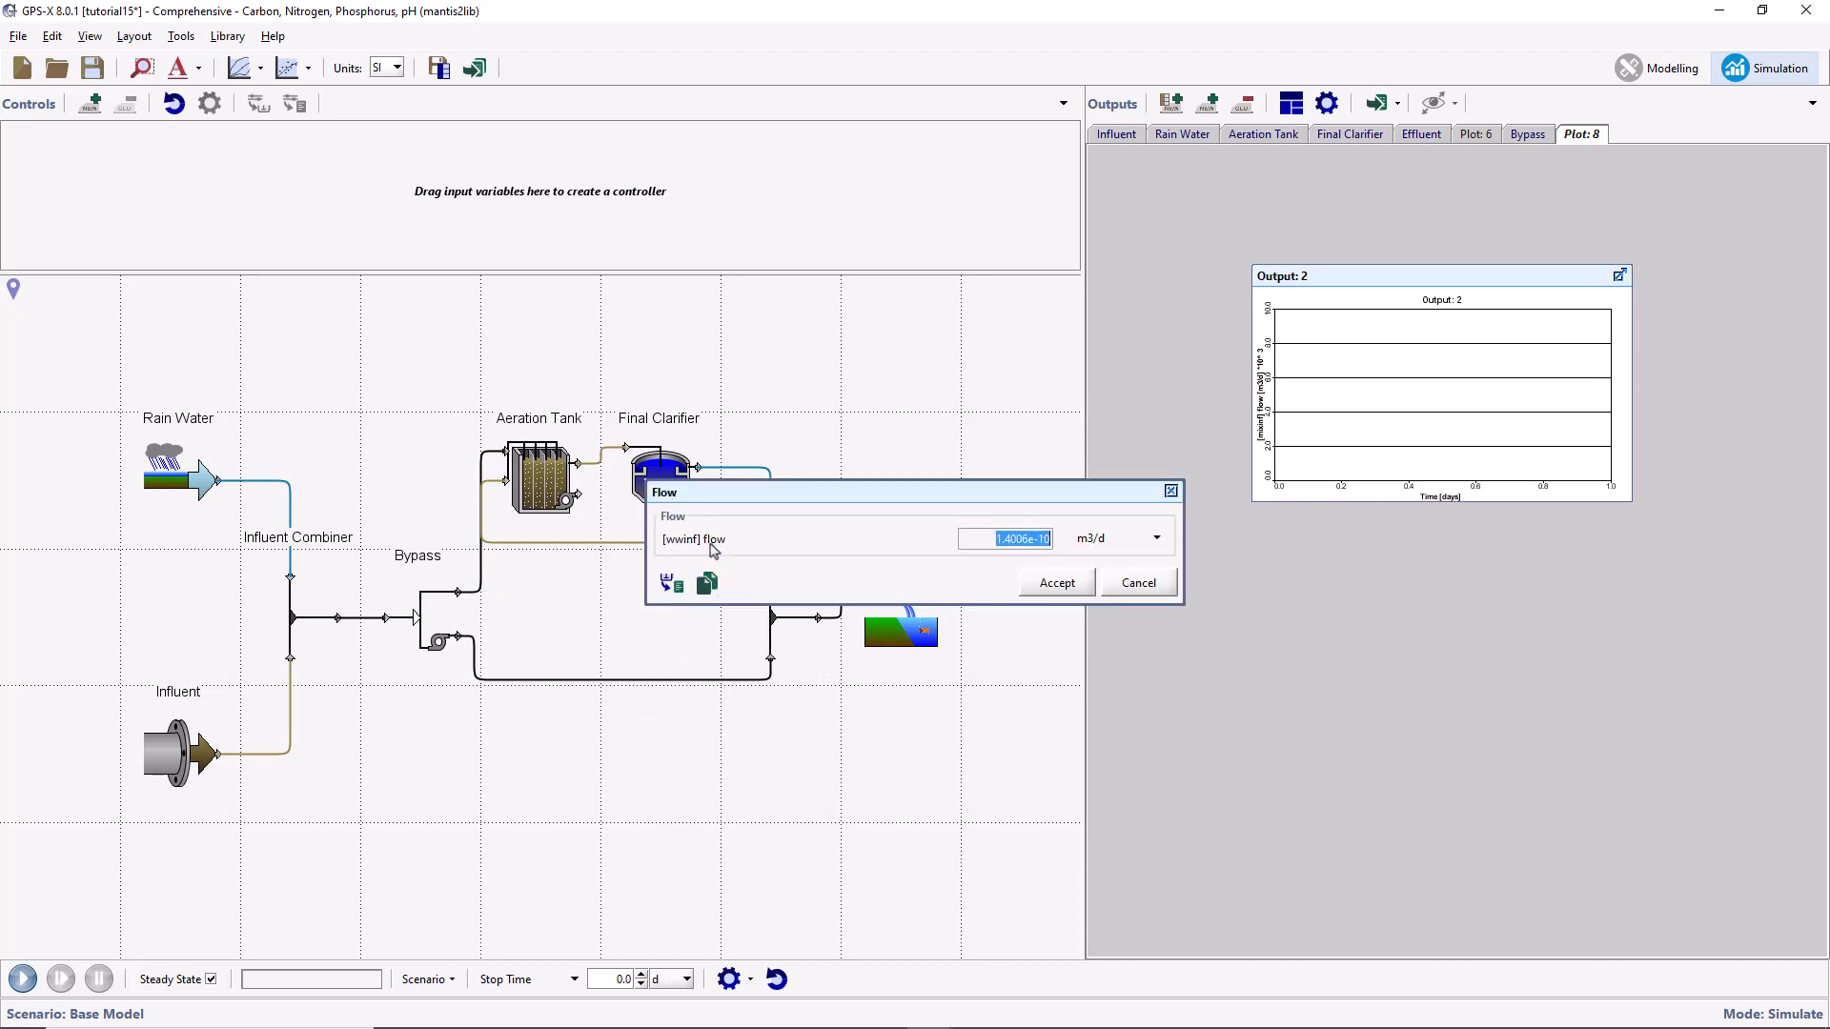
{"action": "left_click_drag", "start_coordinate": [714, 550], "coordinate": [1408, 400]}
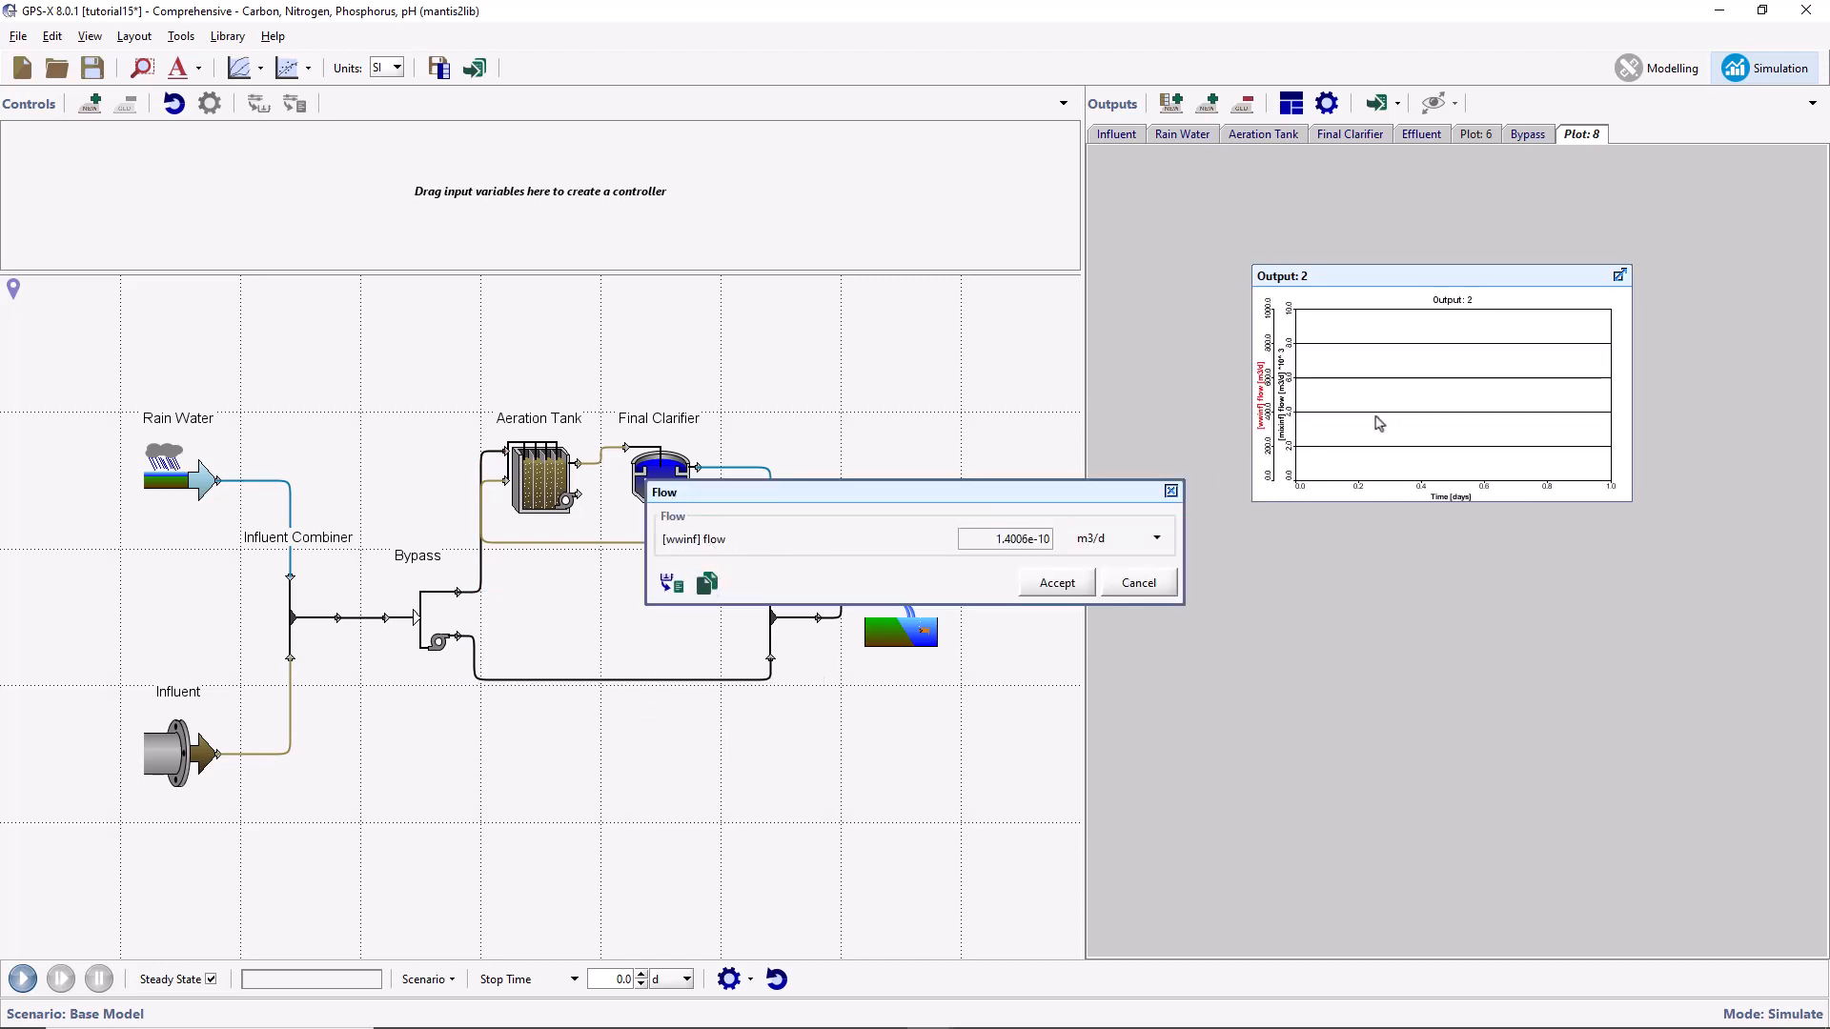
{"action": "left_click", "coordinate": [1063, 591]}
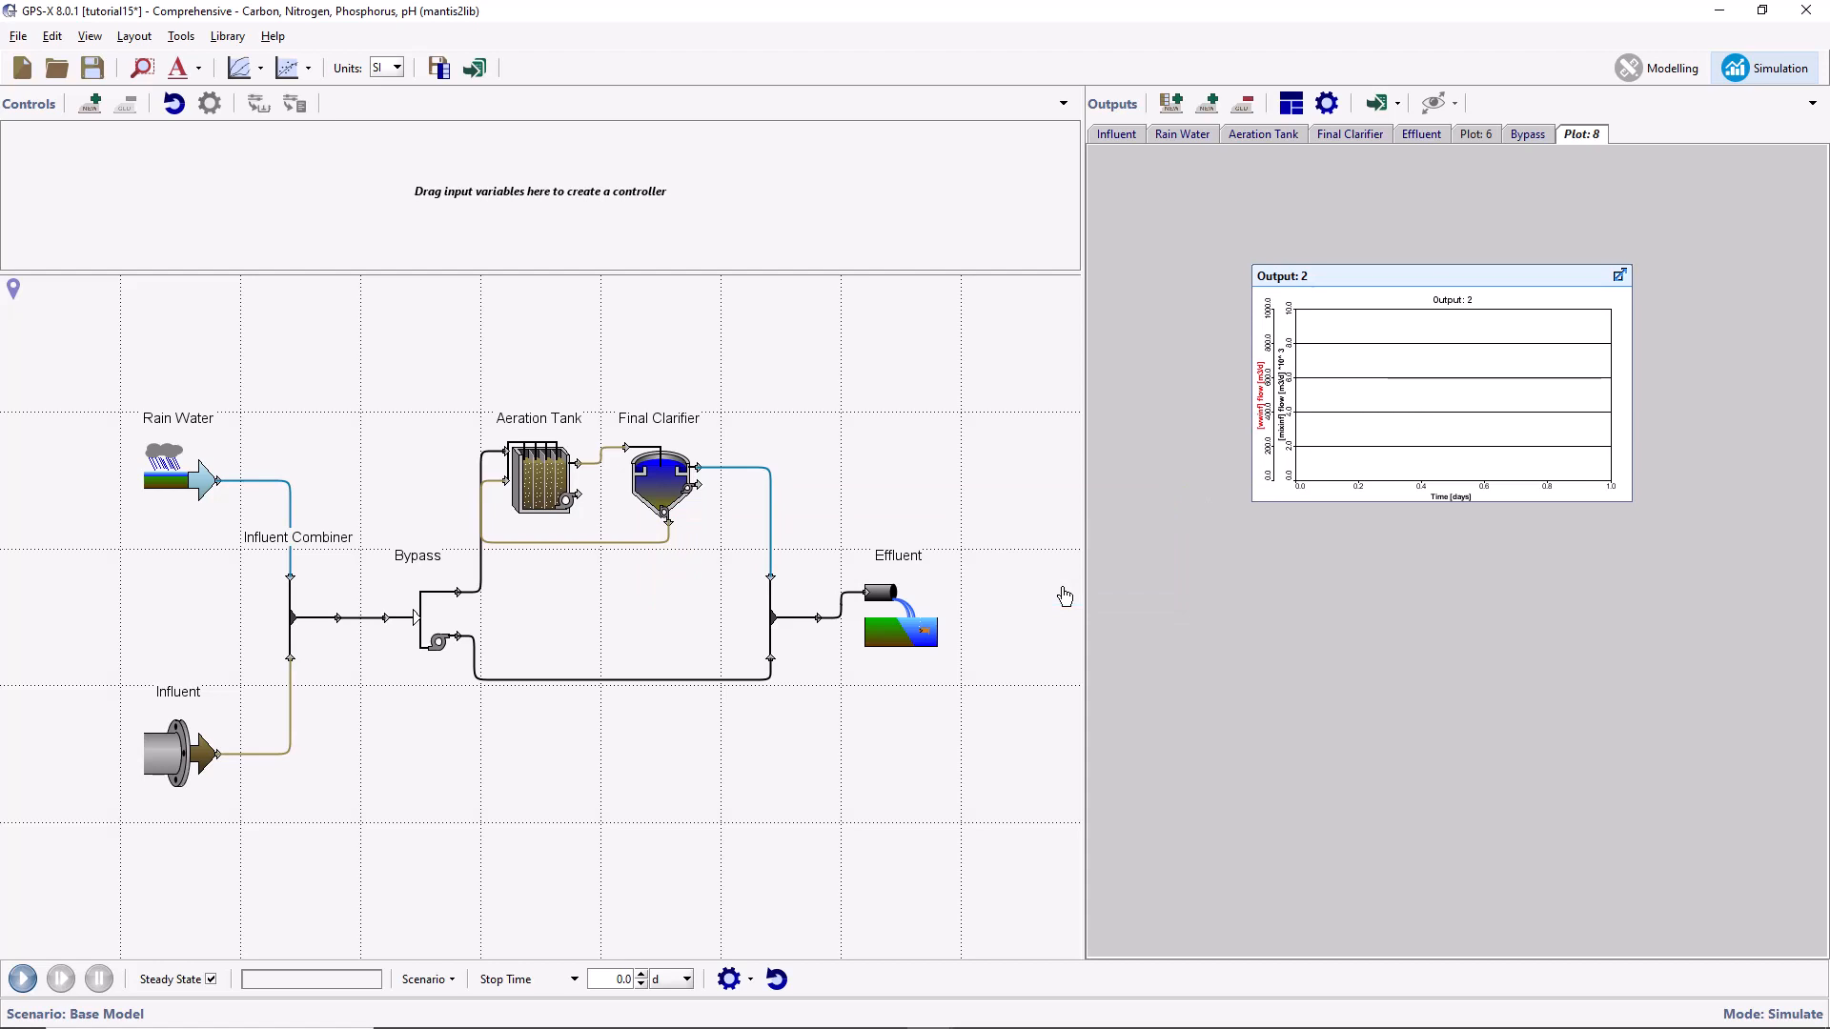
Add the bypass flow from the Bypass splitter's pump to the same graph.
{"action": "right_click", "coordinate": [463, 636]}
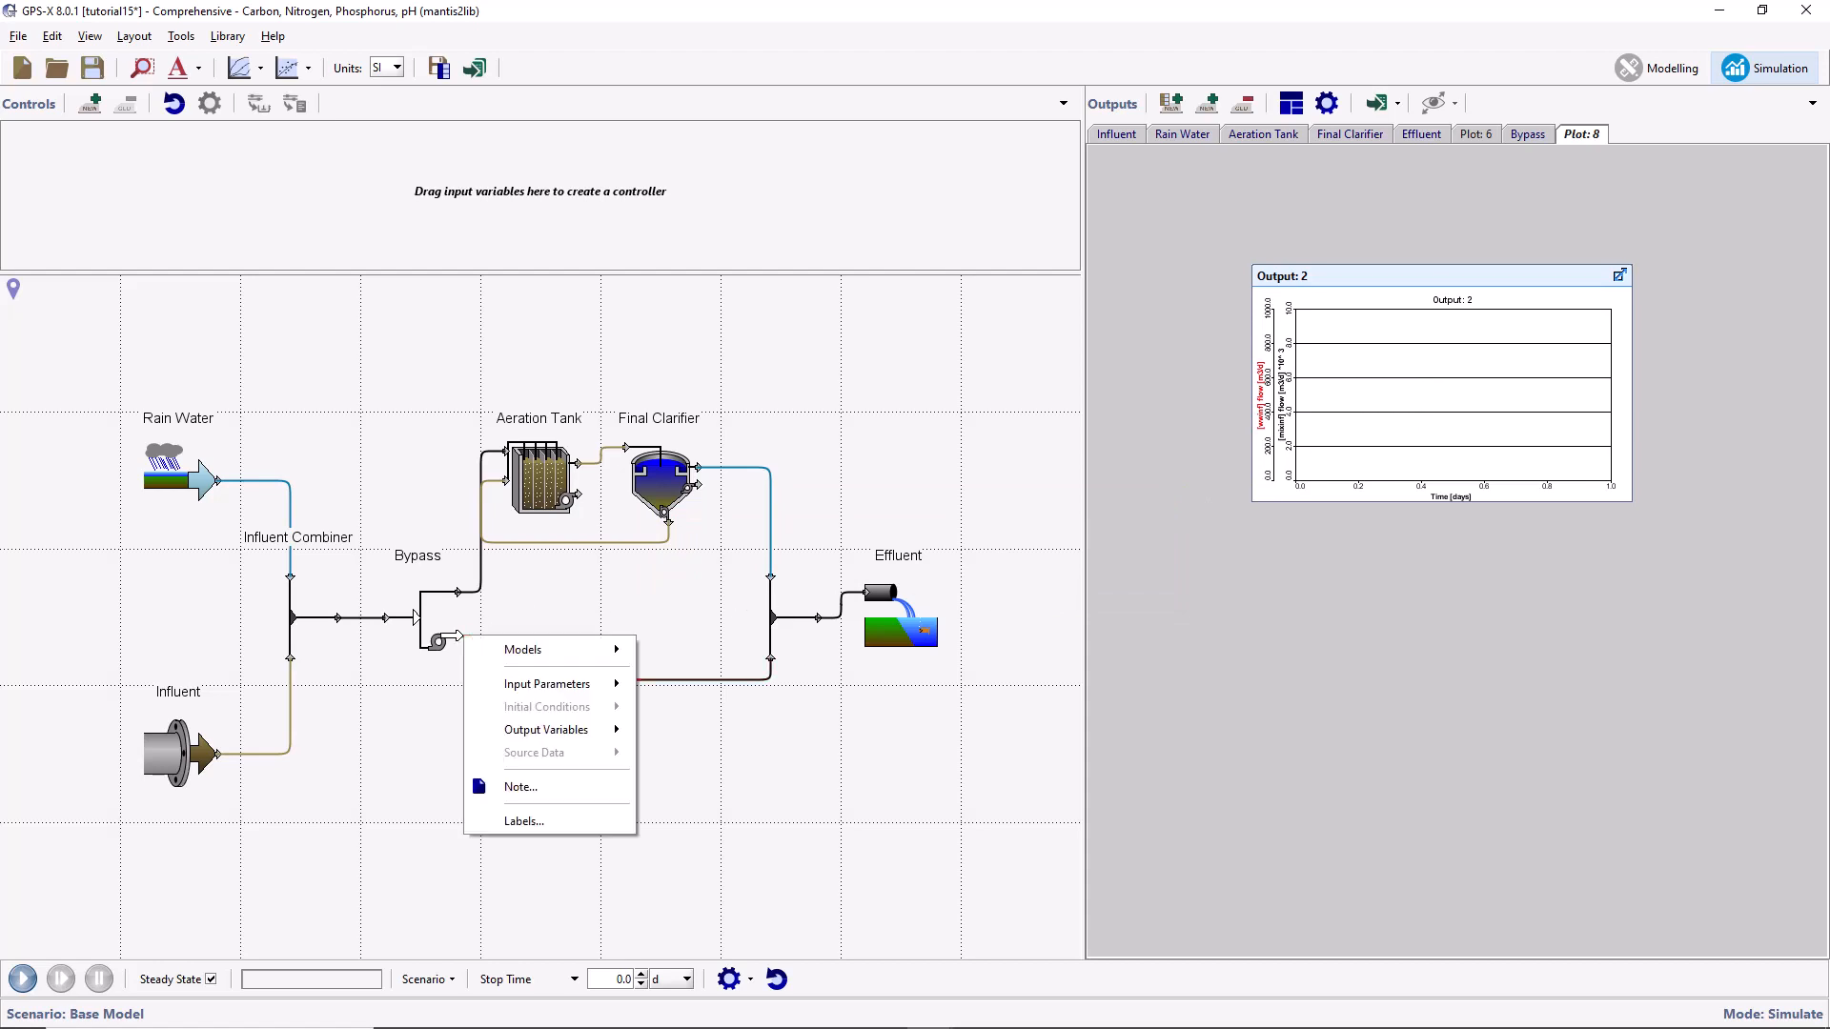
{"action": "mouse_move", "coordinate": [548, 732]}
{"action": "left_click", "coordinate": [644, 730]}
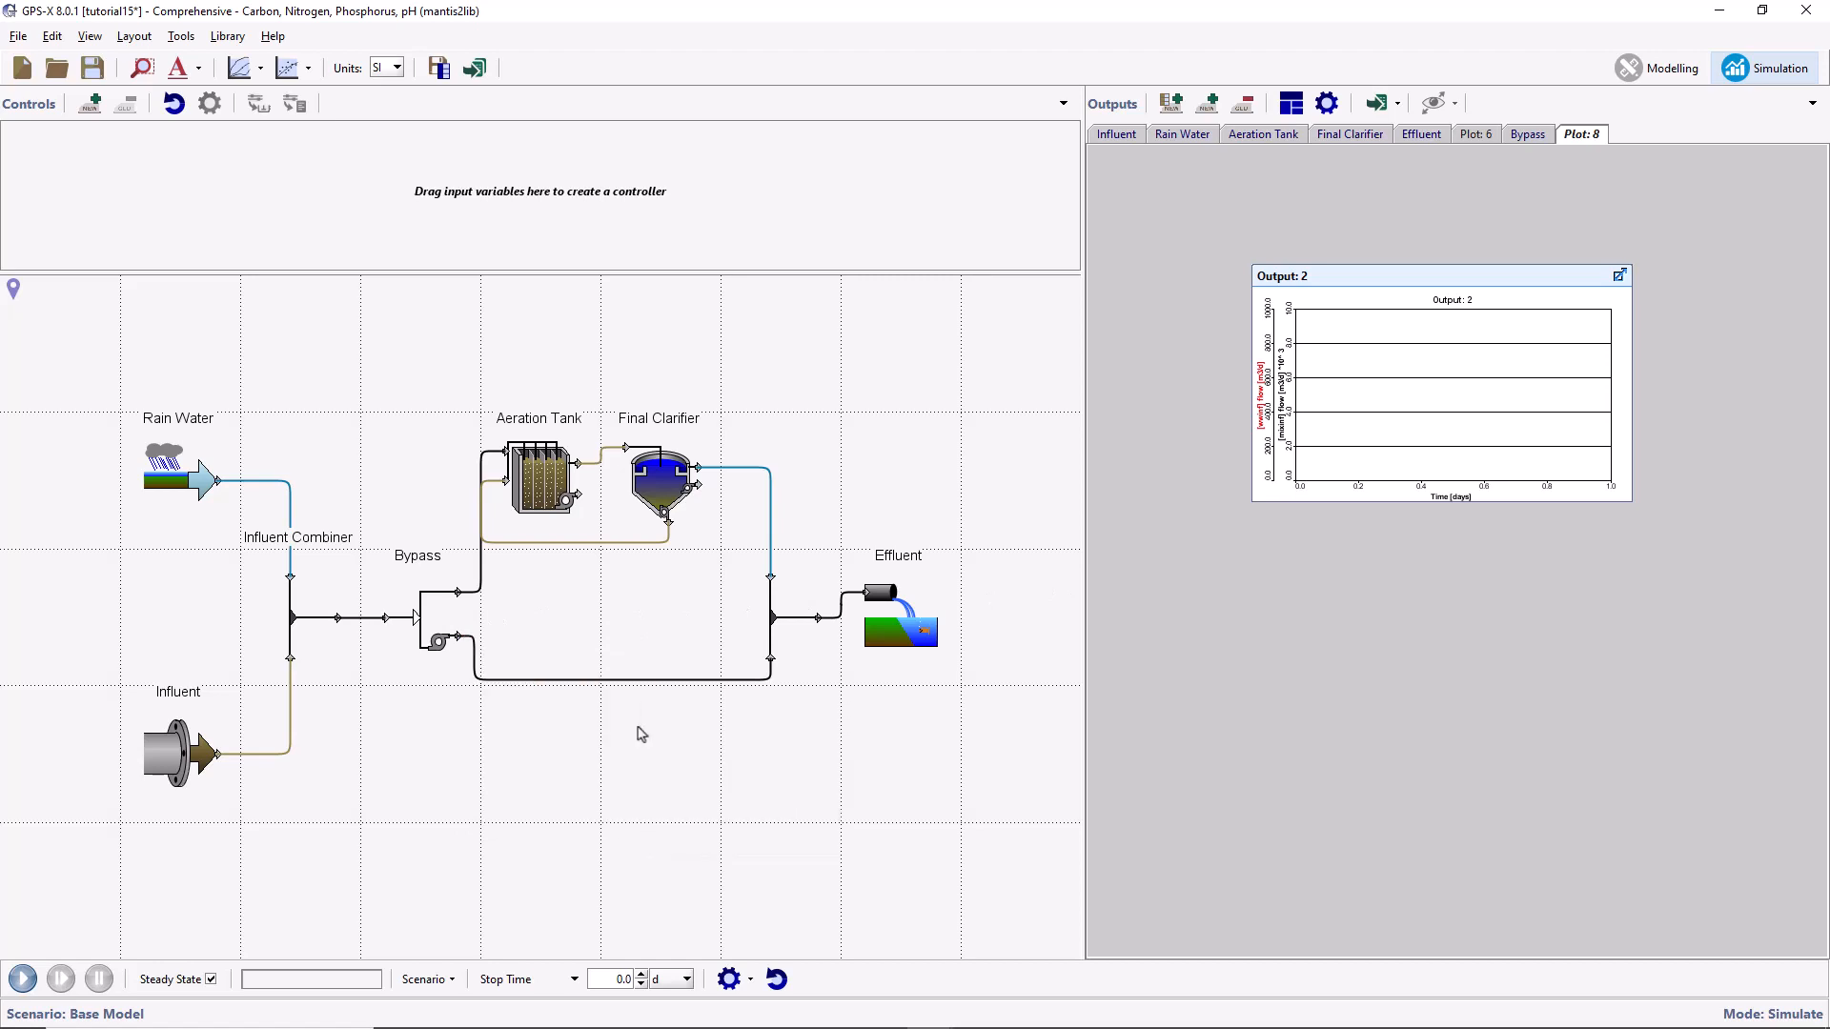
{"action": "left_click_drag", "start_coordinate": [746, 579], "coordinate": [1480, 429]}
{"action": "left_click", "coordinate": [1092, 615]}
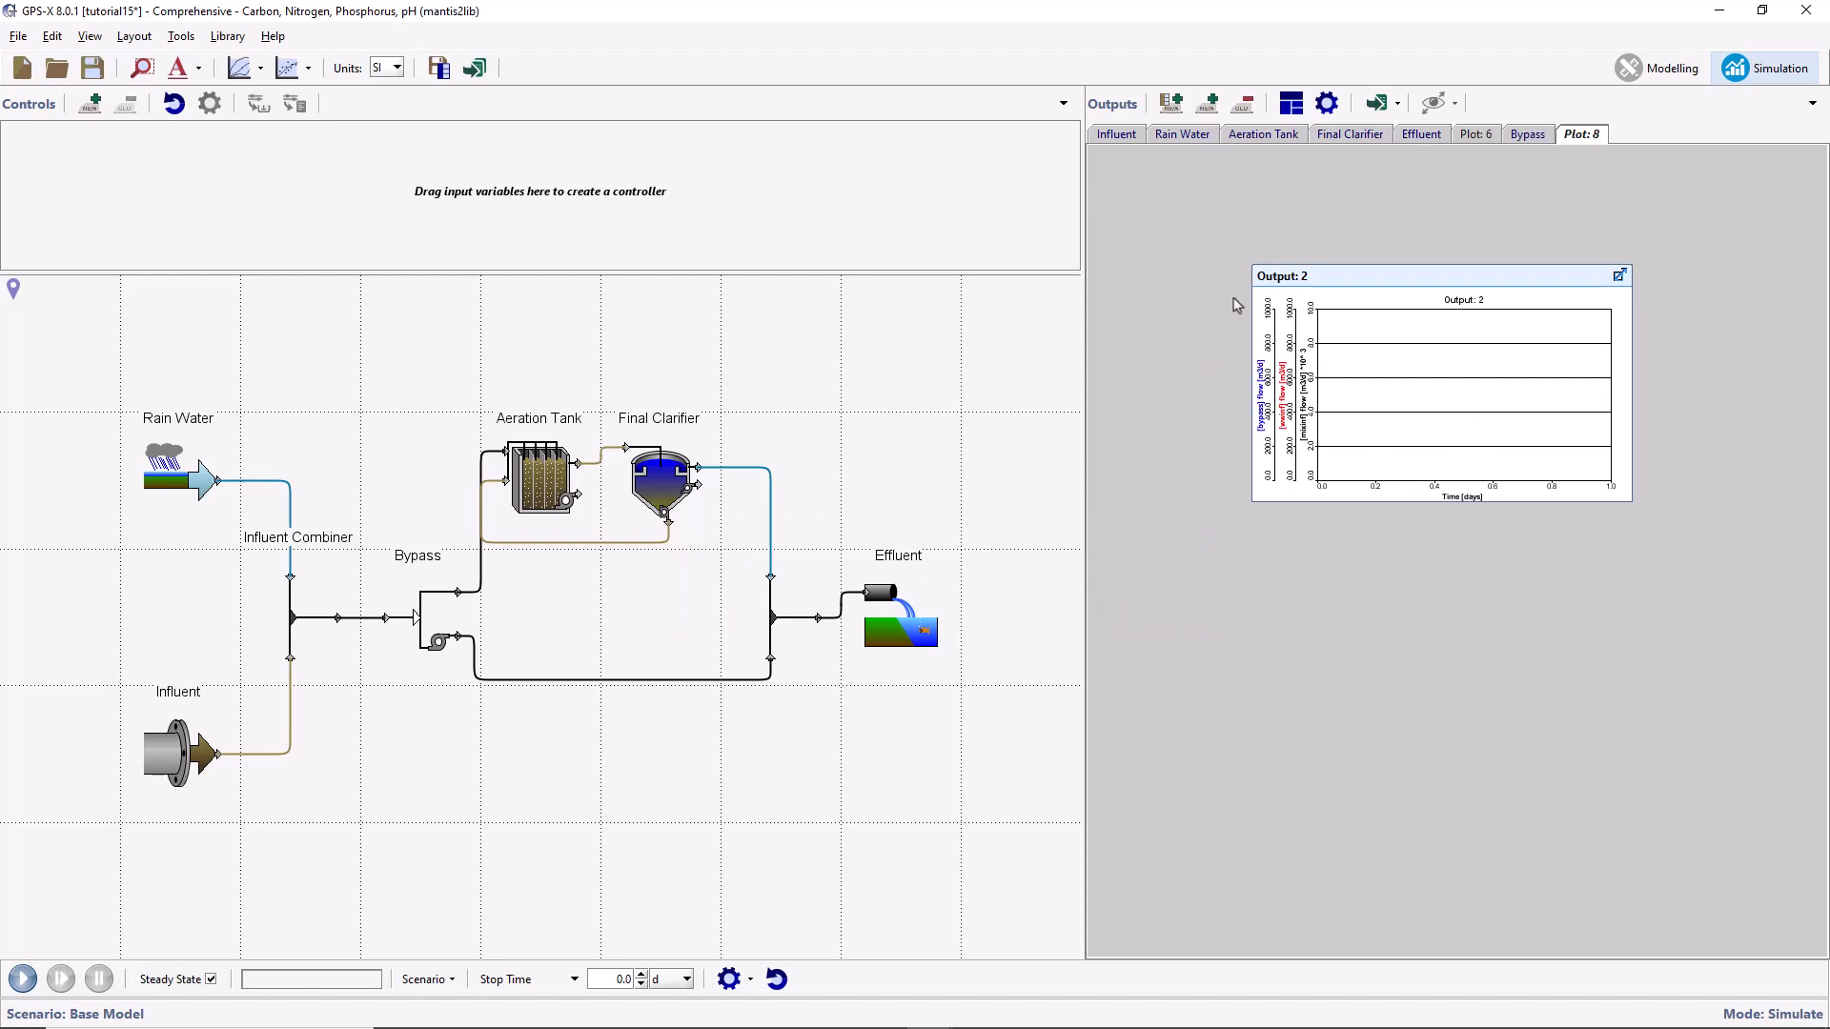
Title the graph Influent Bypass Operation, turn on Autoscale, and arrange the graph to fill the output page.
{"action": "left_click", "coordinate": [1326, 103]}
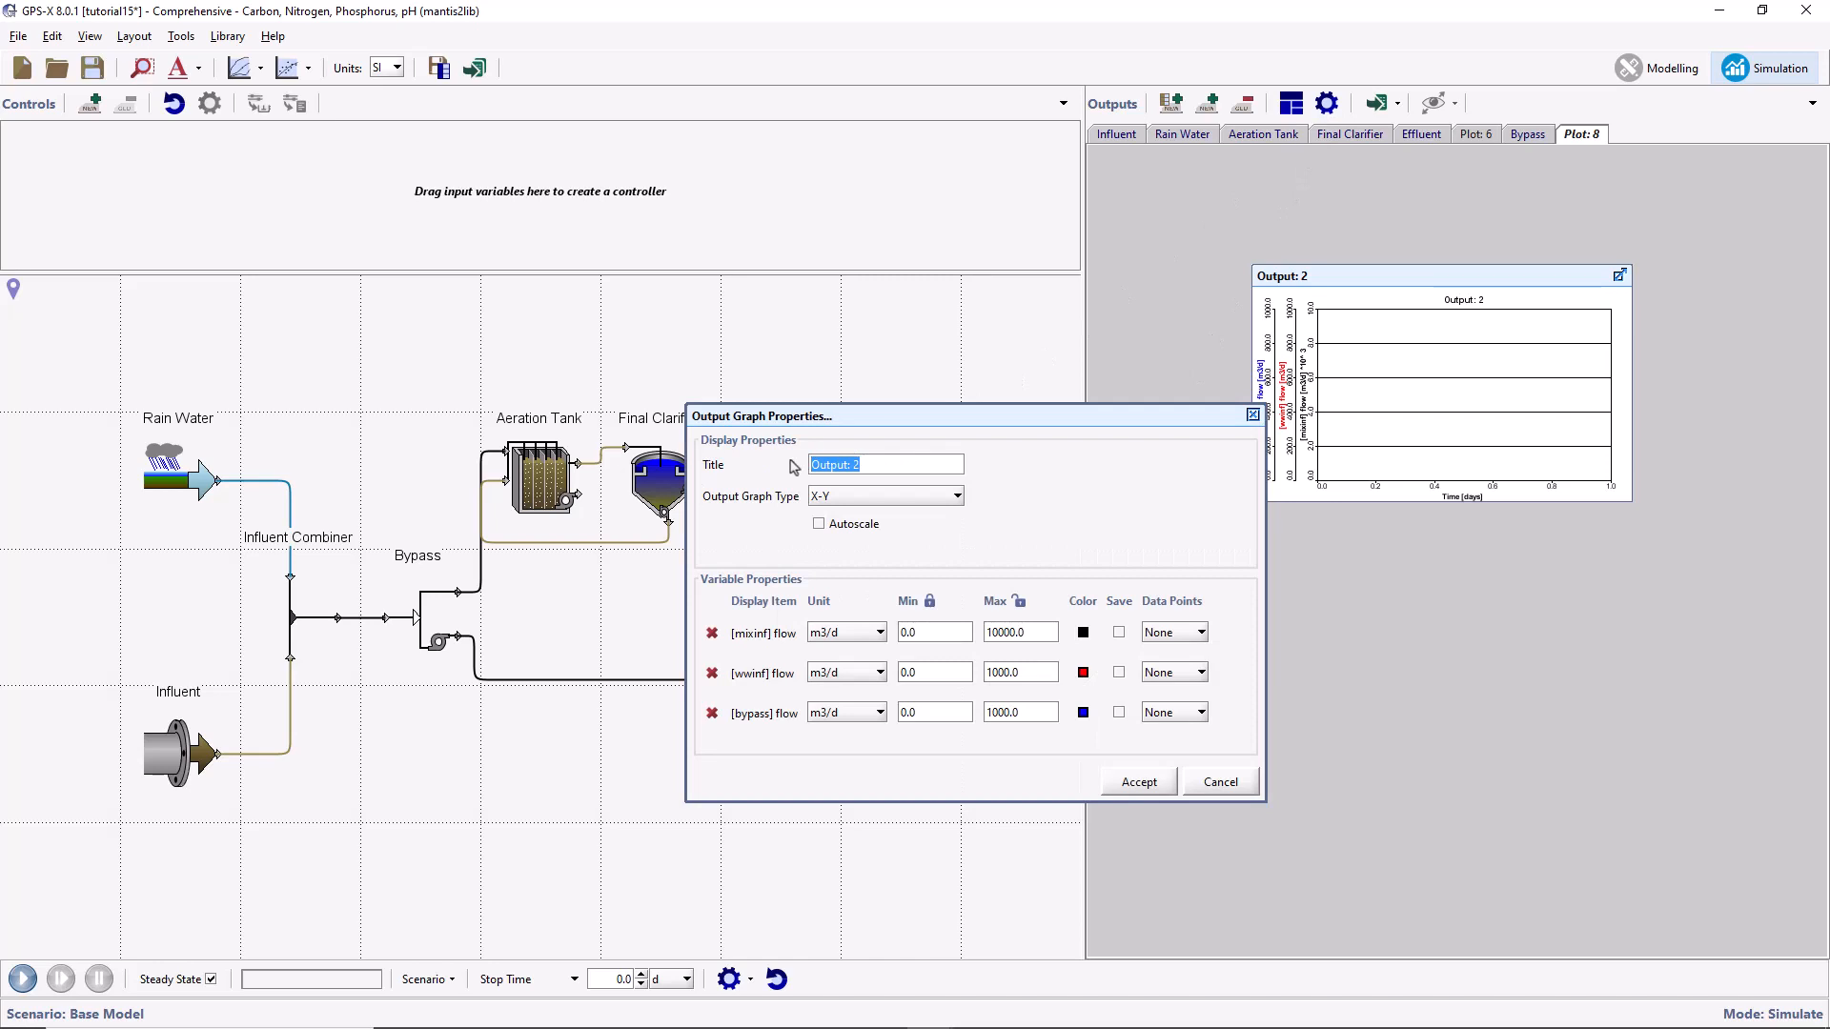
{"action": "type", "text": "Influent Bypass Operation"}
{"action": "left_click", "coordinate": [820, 524]}
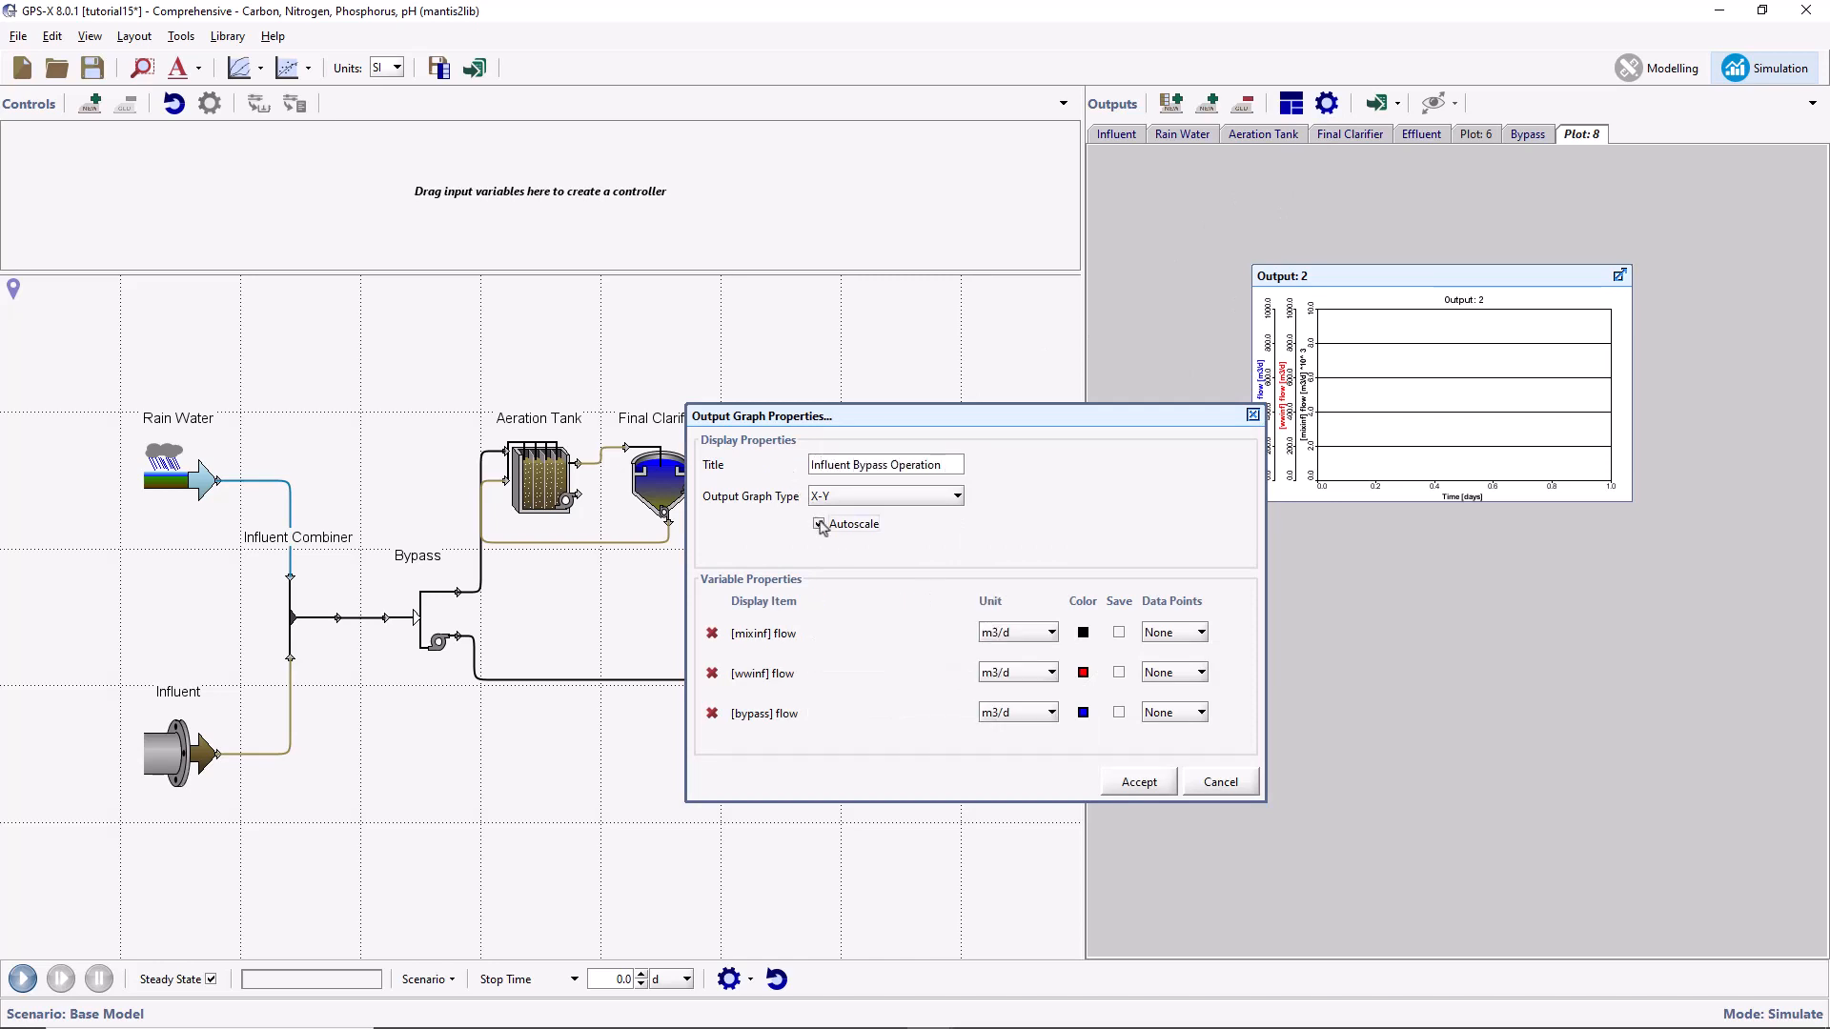
{"action": "left_click", "coordinate": [1137, 781]}
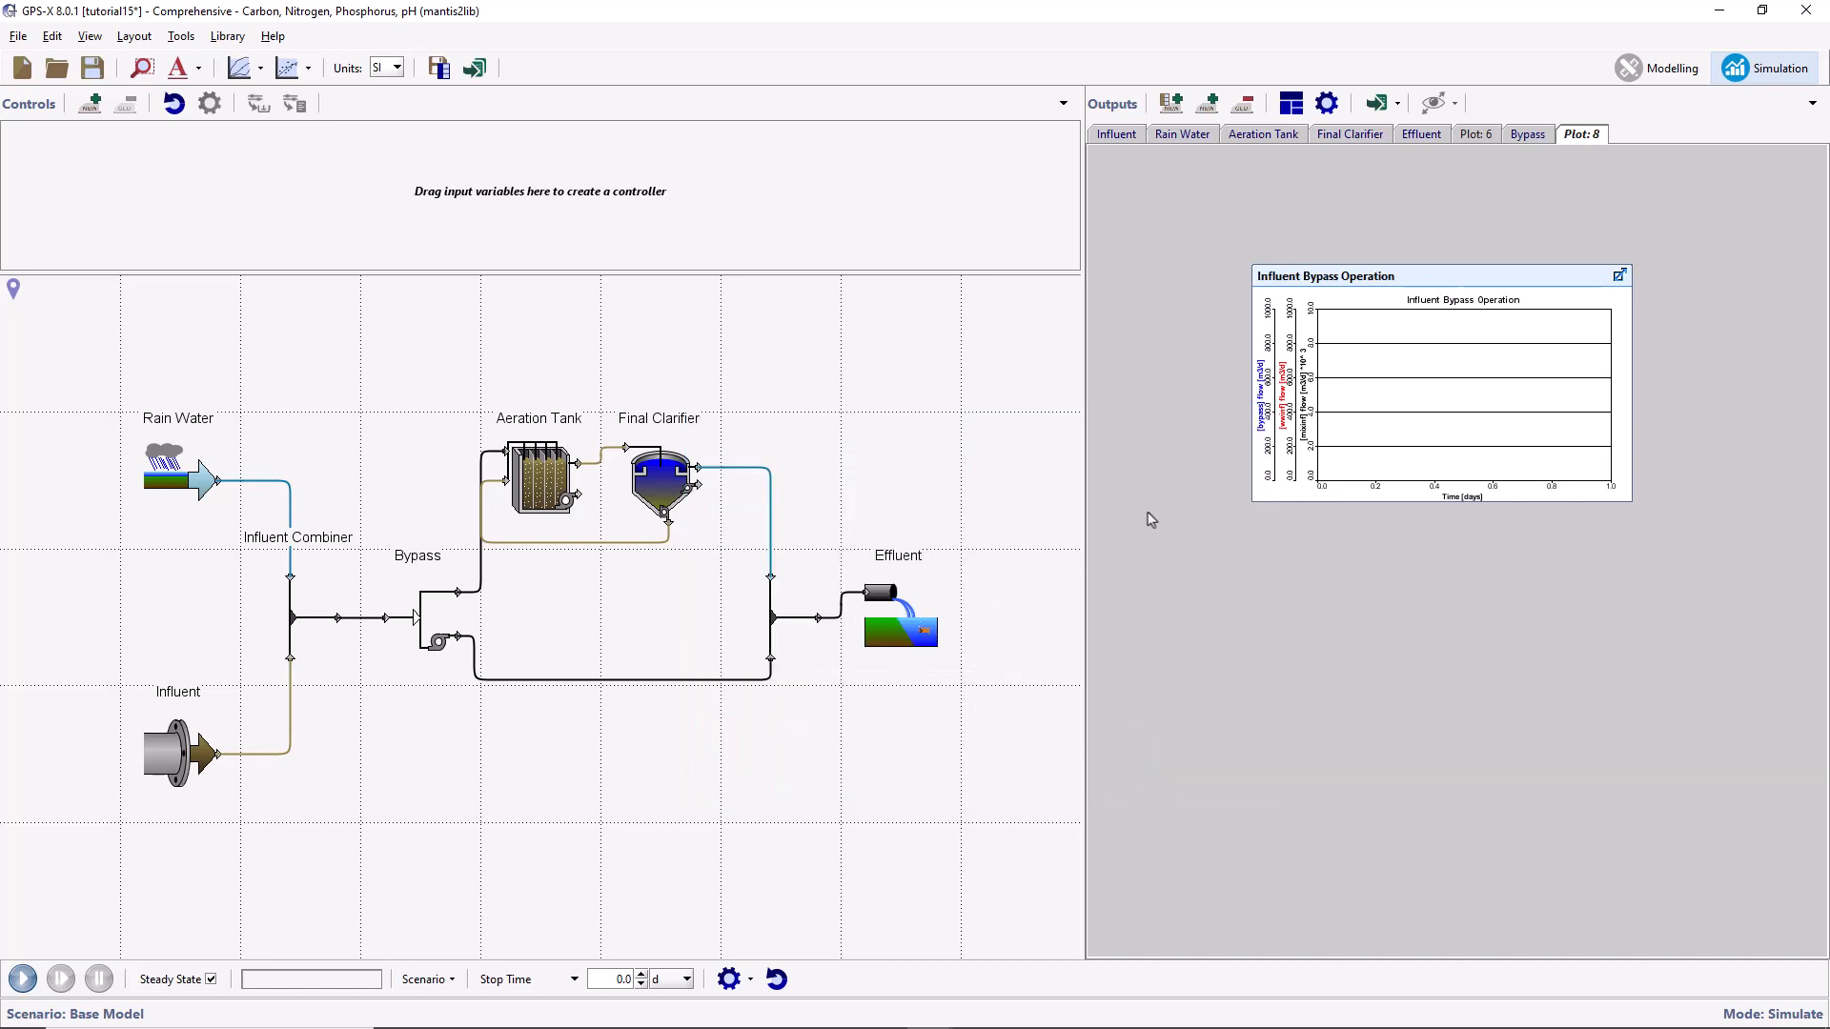
{"action": "left_click", "coordinate": [1282, 107]}
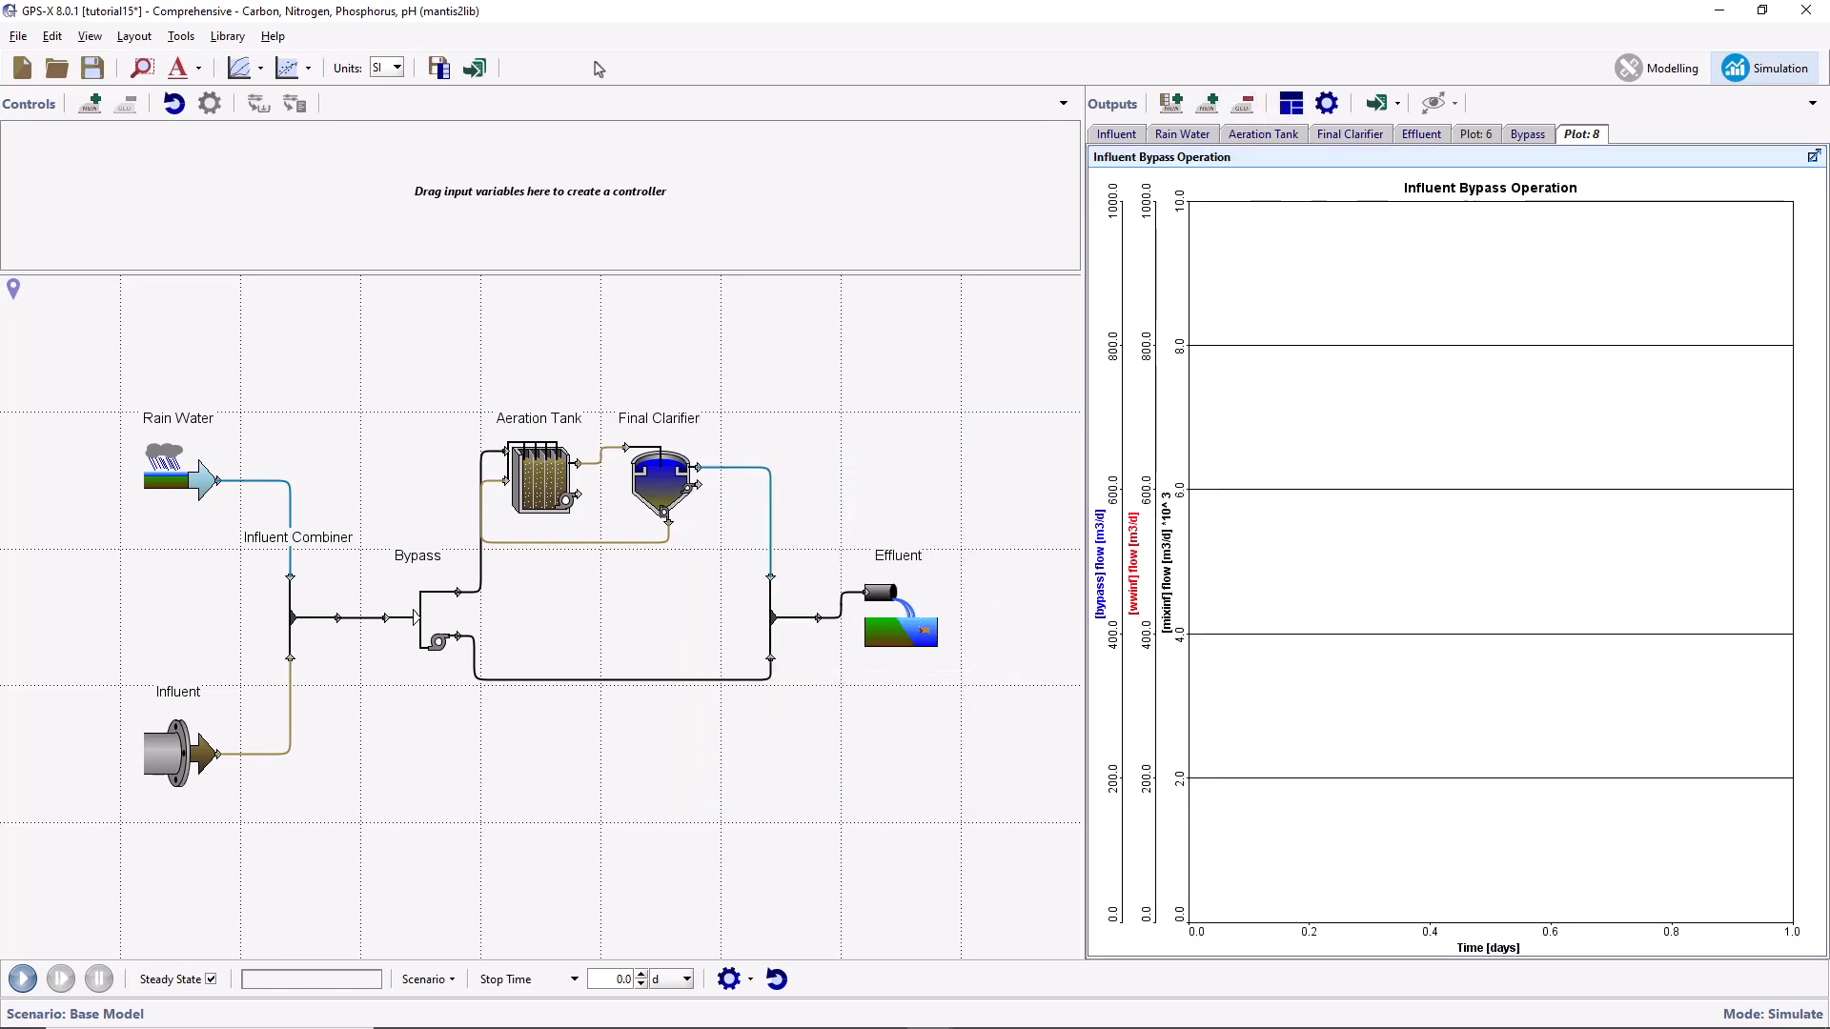
Open the script tutorial-15-Random.py from the Python Script Manager for editing in Notepad.
{"action": "left_click", "coordinate": [182, 38]}
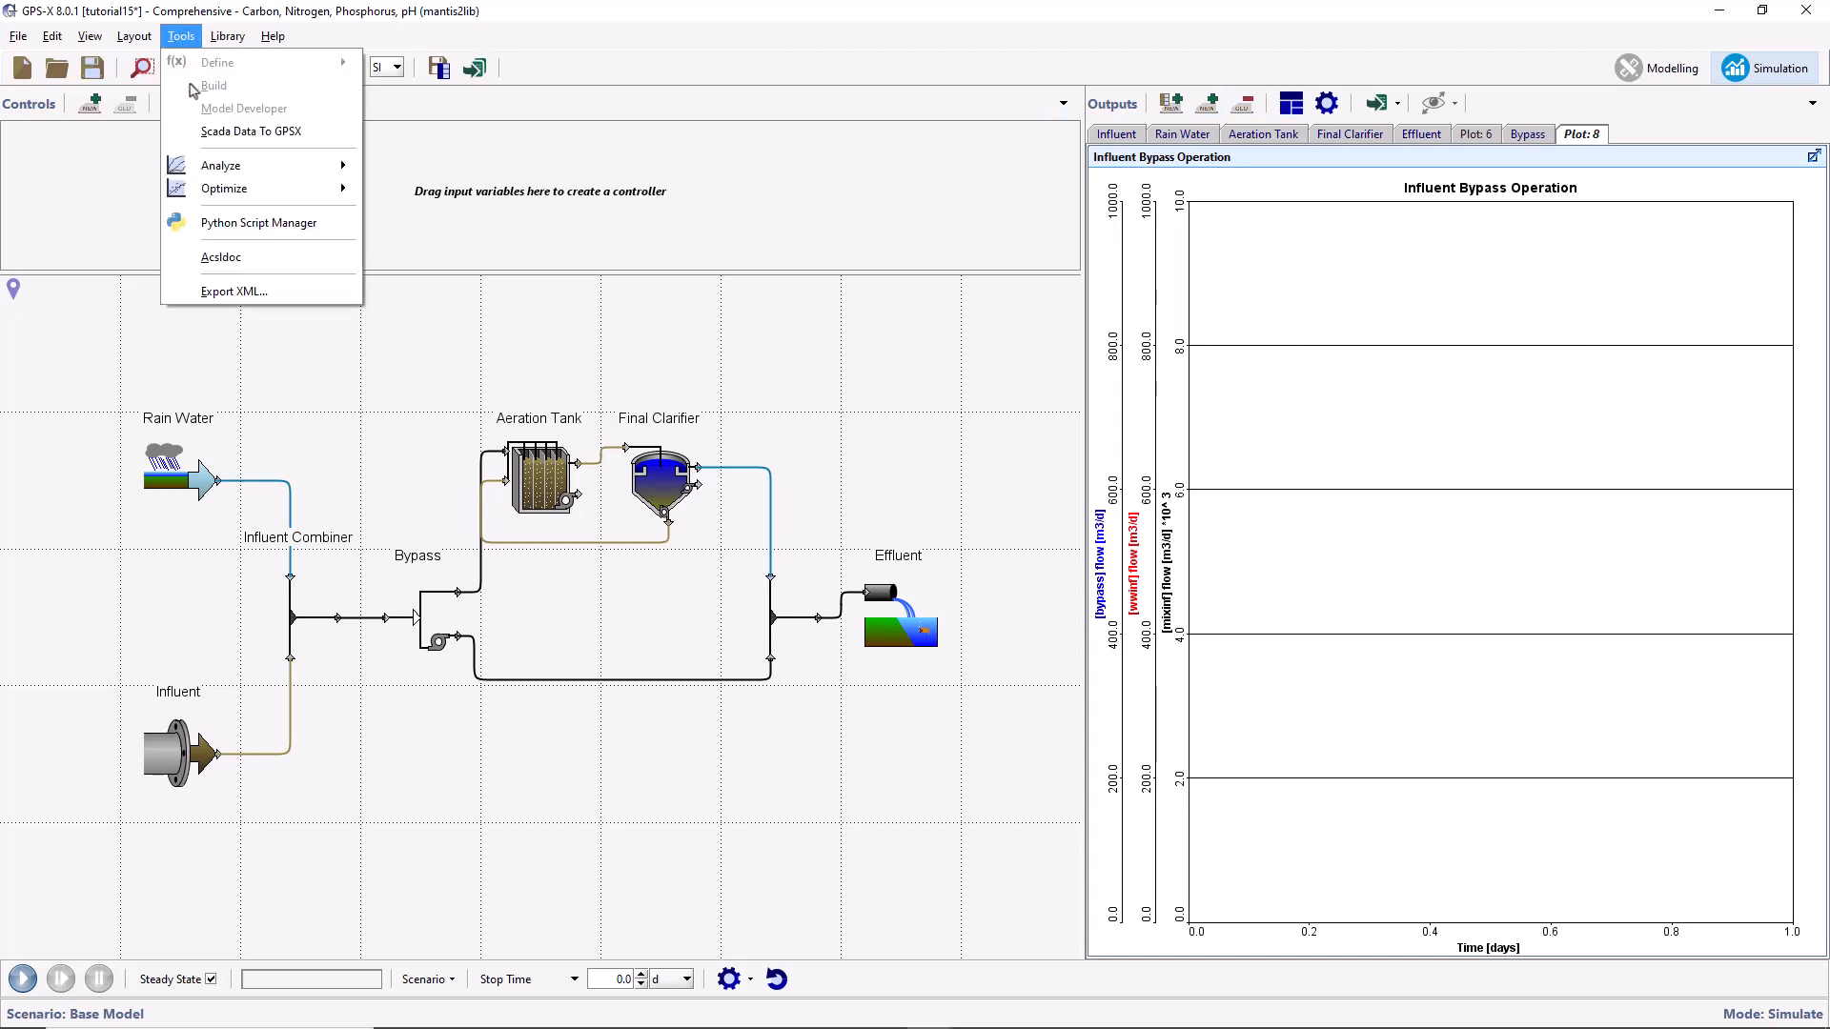
{"action": "left_click", "coordinate": [248, 223]}
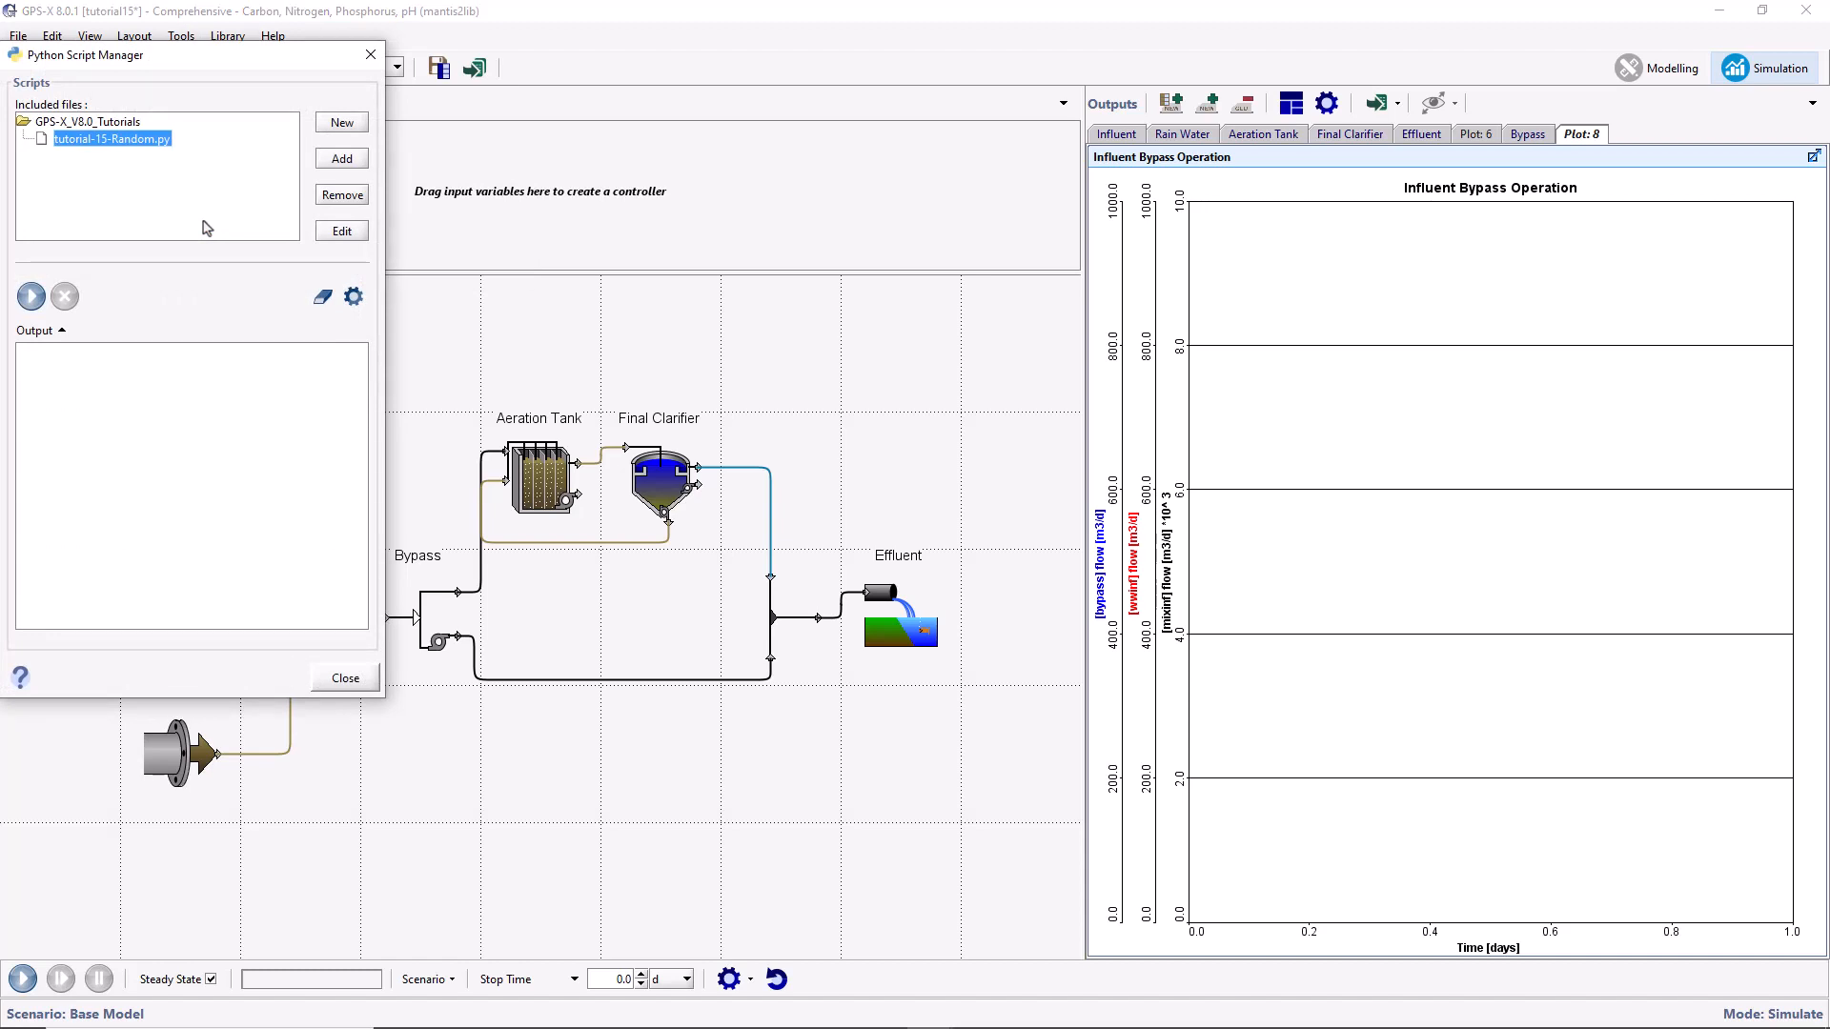
{"action": "left_click", "coordinate": [328, 235]}
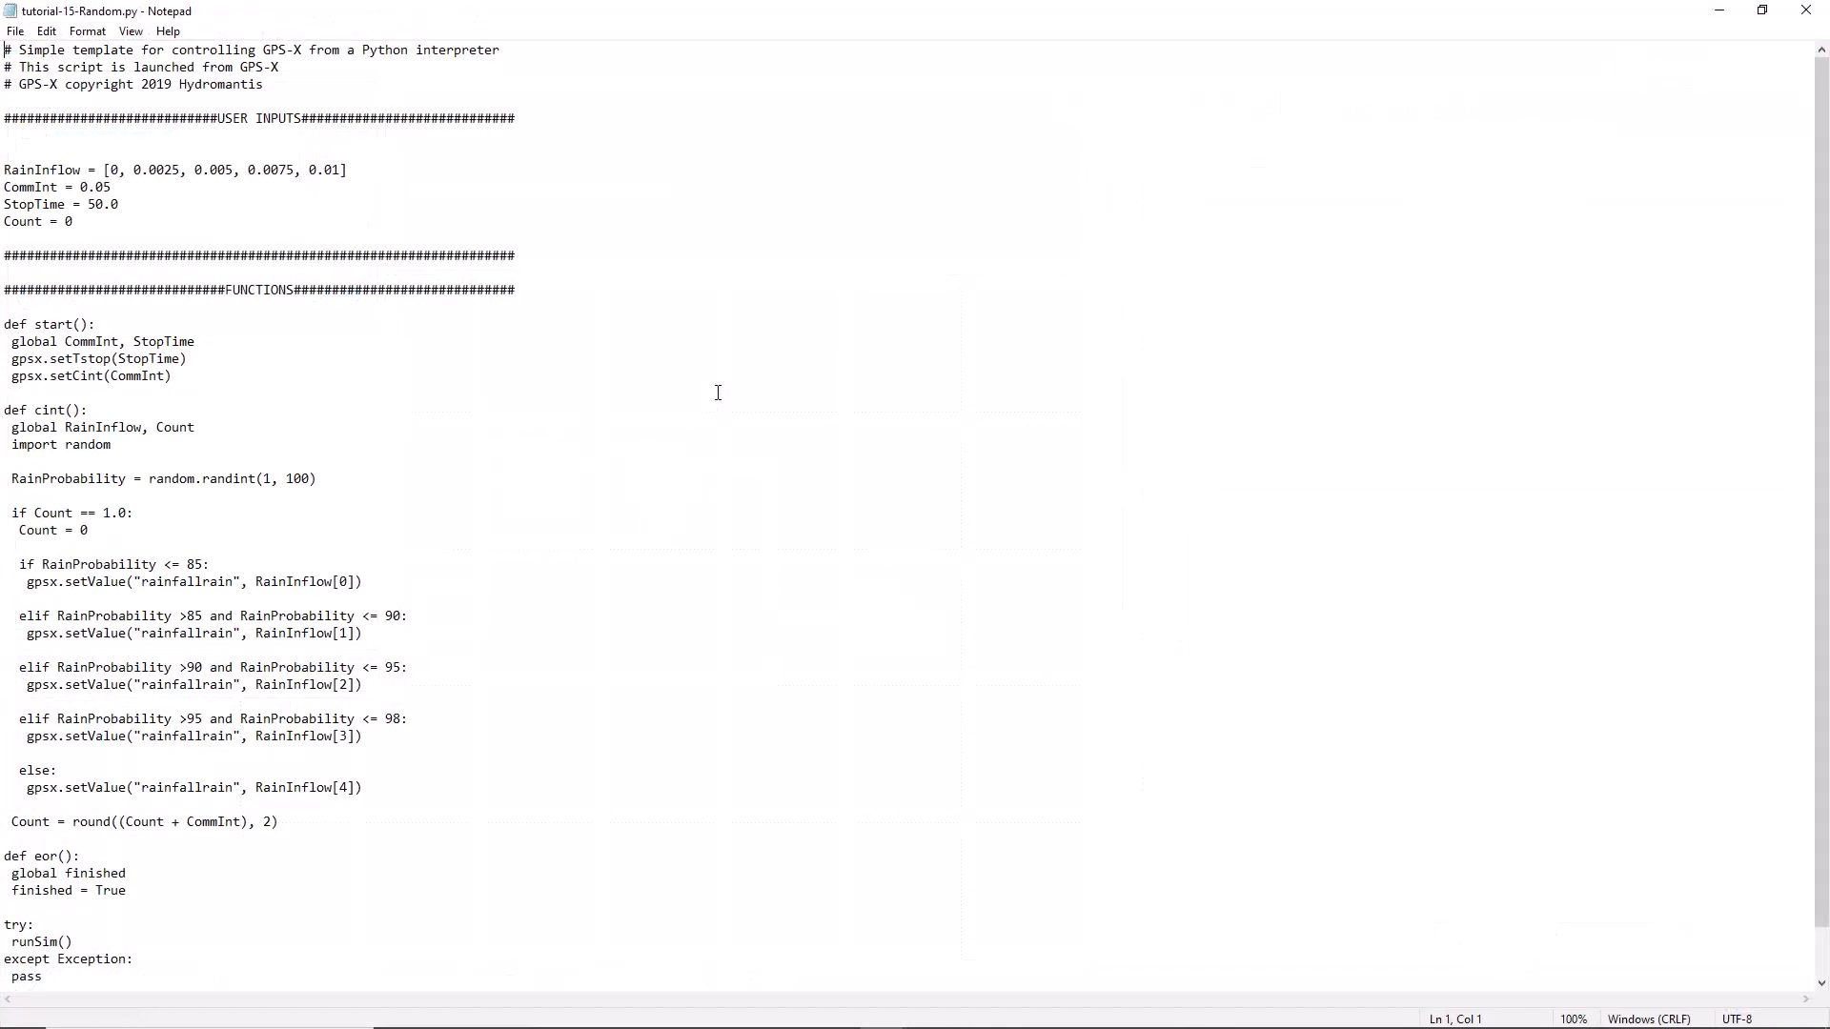
Save a copy of the script as tutorial-15-Bypass.py in the GPS-X_V8.0_Tutorials folder, using the All Files type.
{"action": "left_click", "coordinate": [16, 31]}
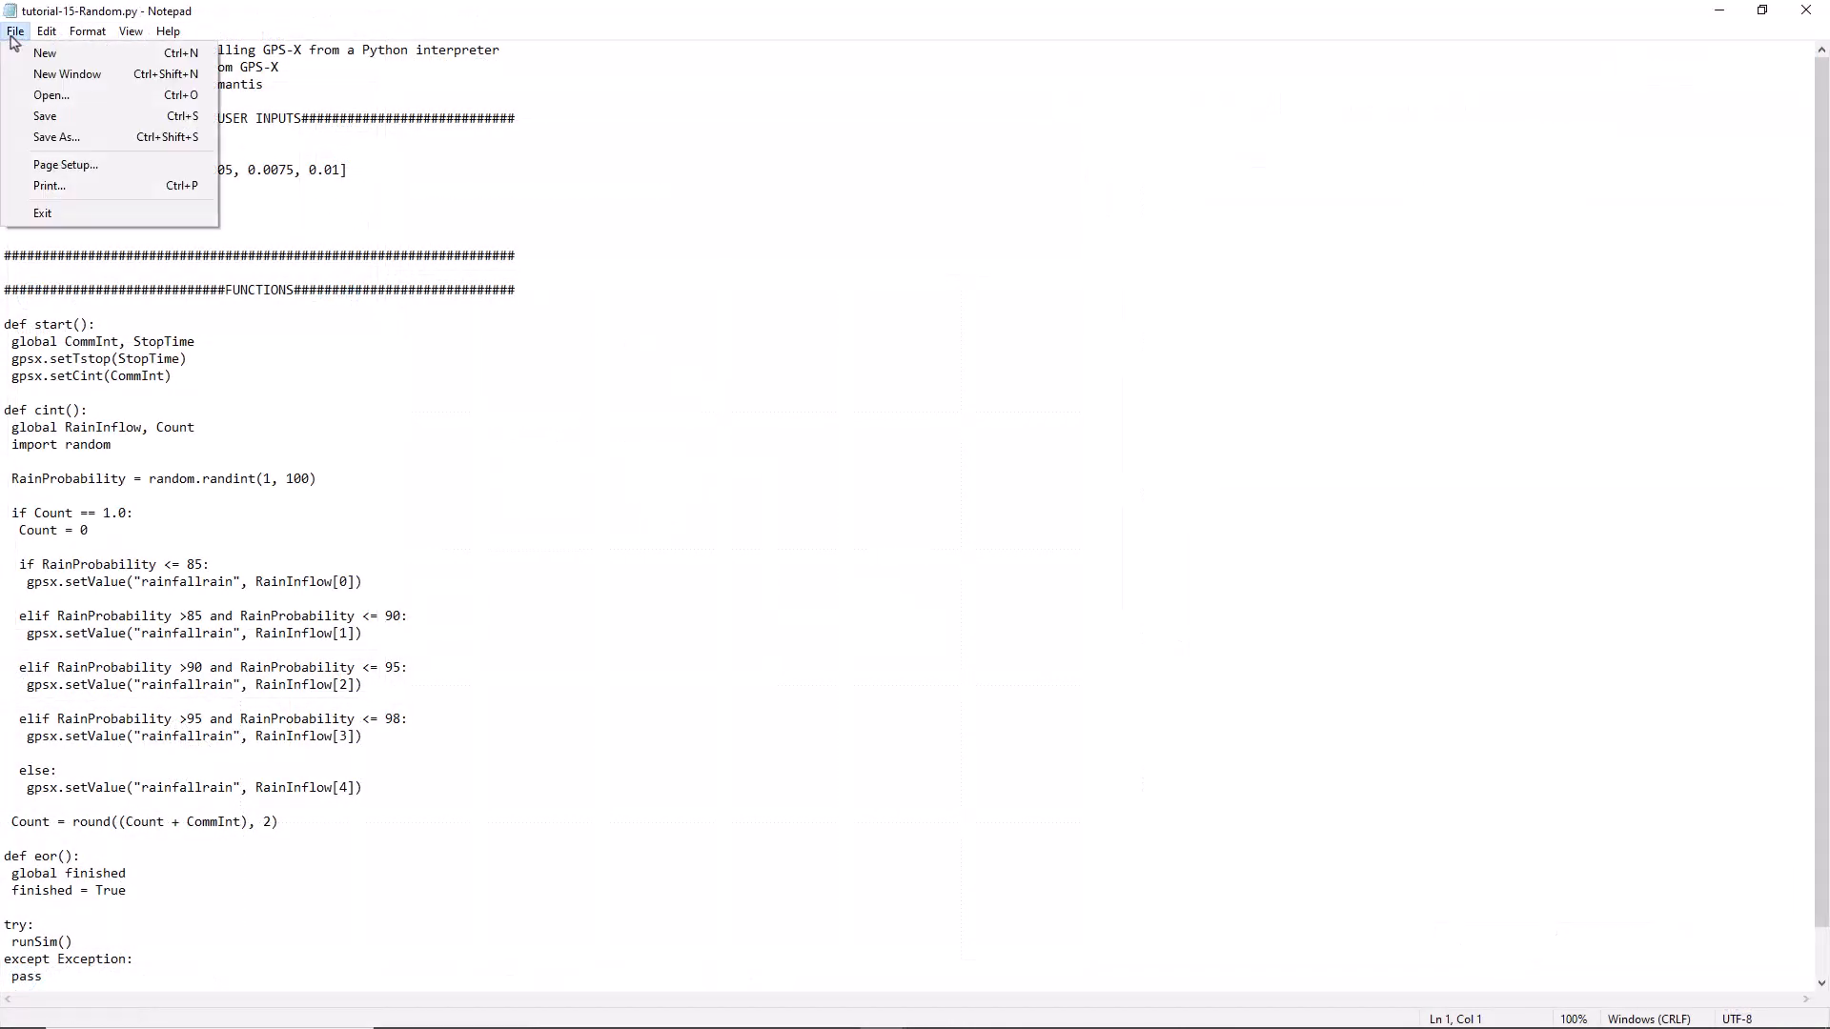
{"action": "left_click", "coordinate": [51, 139]}
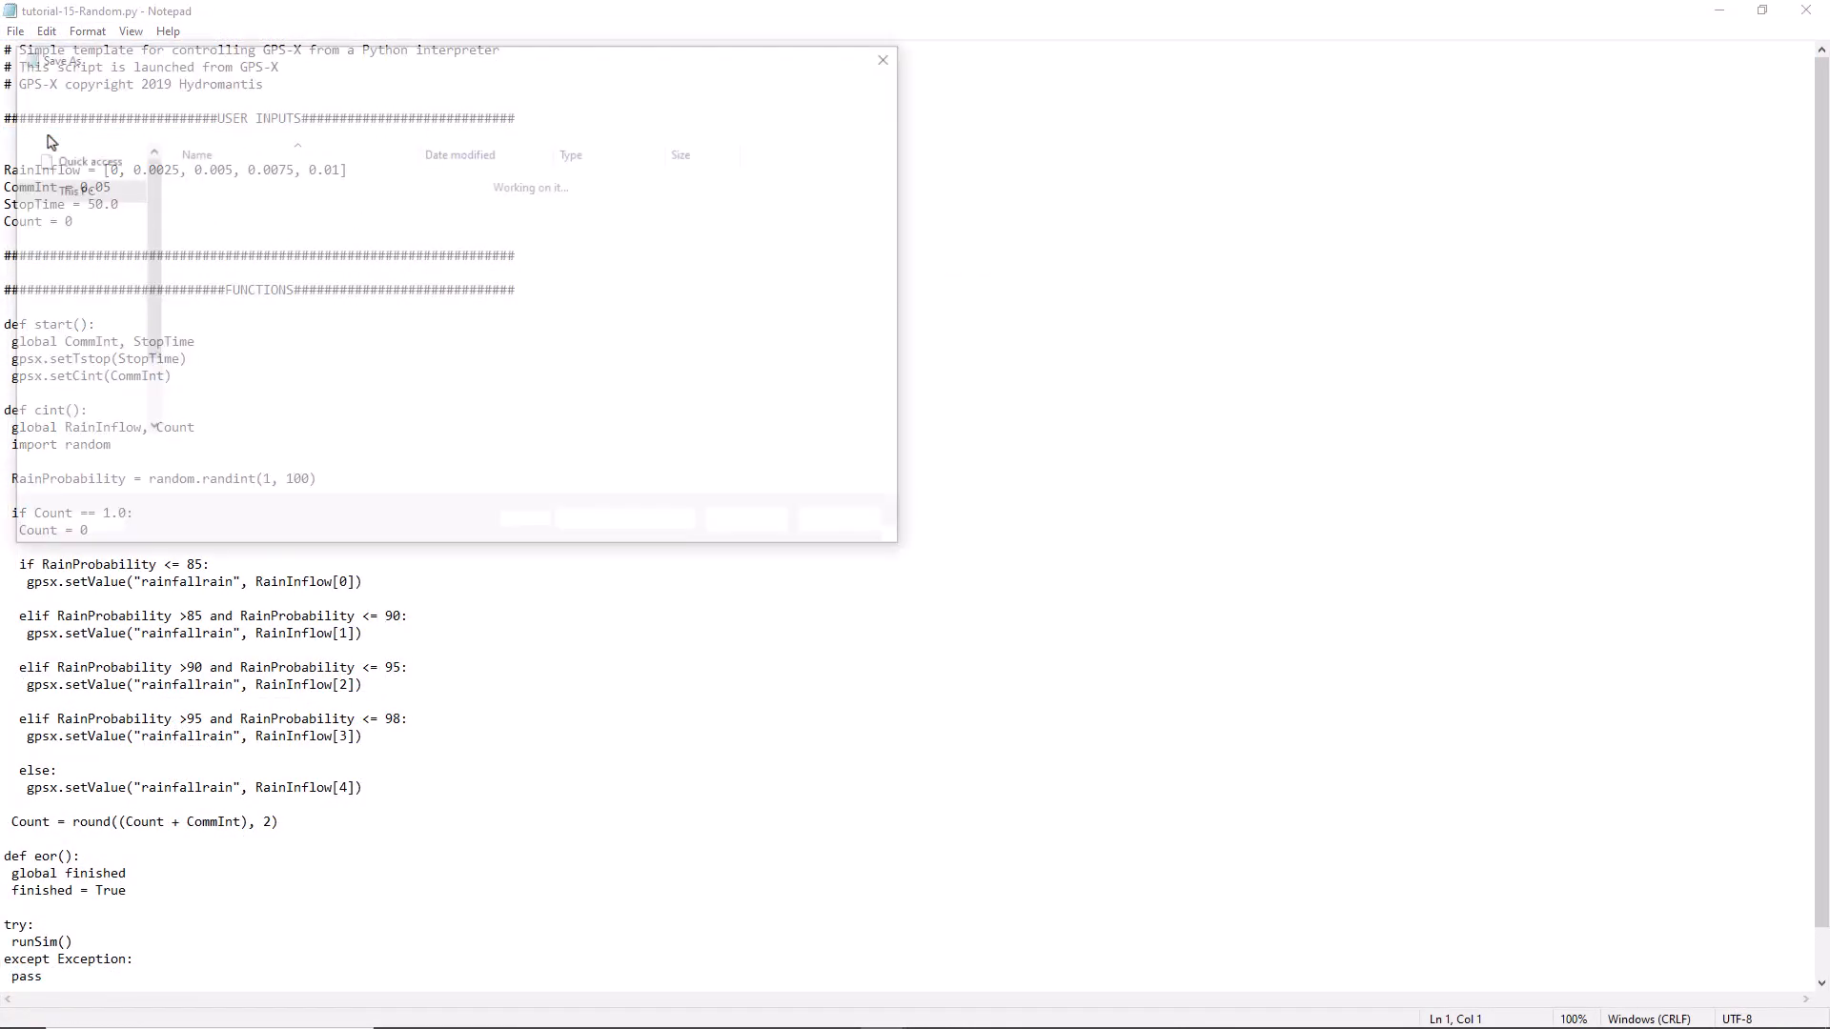
{"action": "type", "text": "tu"}
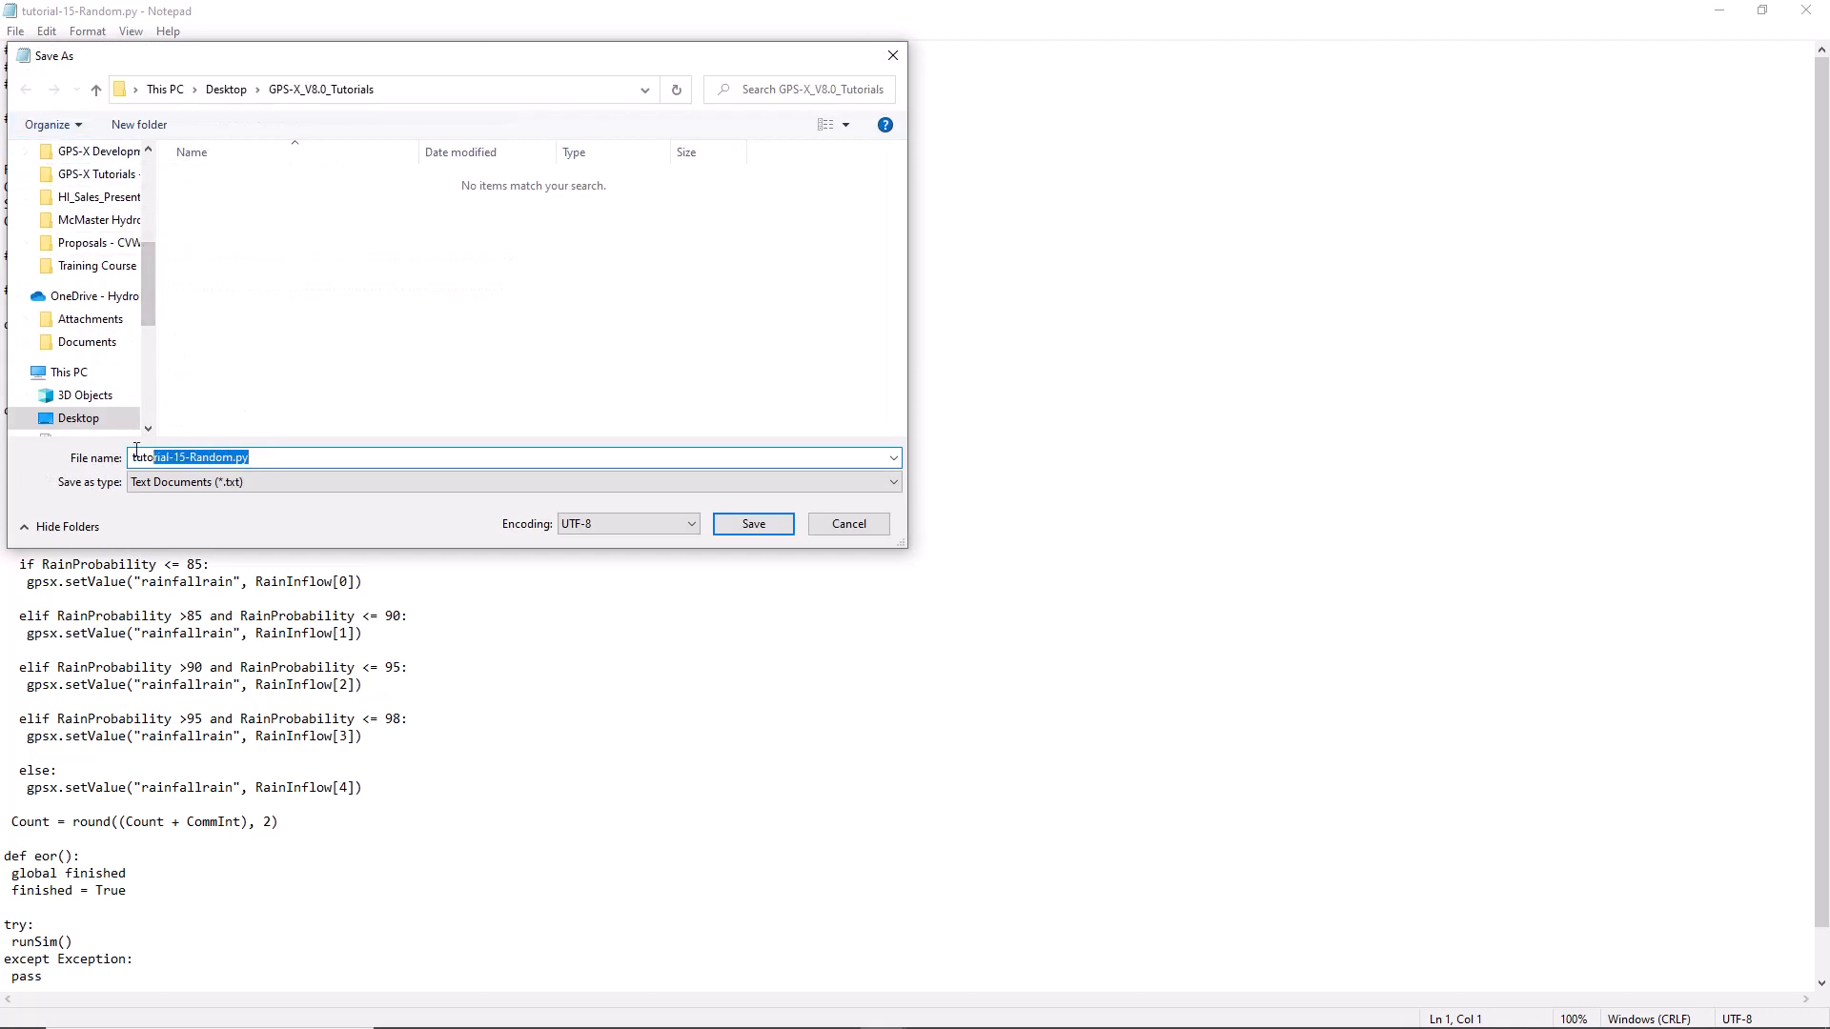
{"action": "type", "text": "torial-15-Bypass.py"}
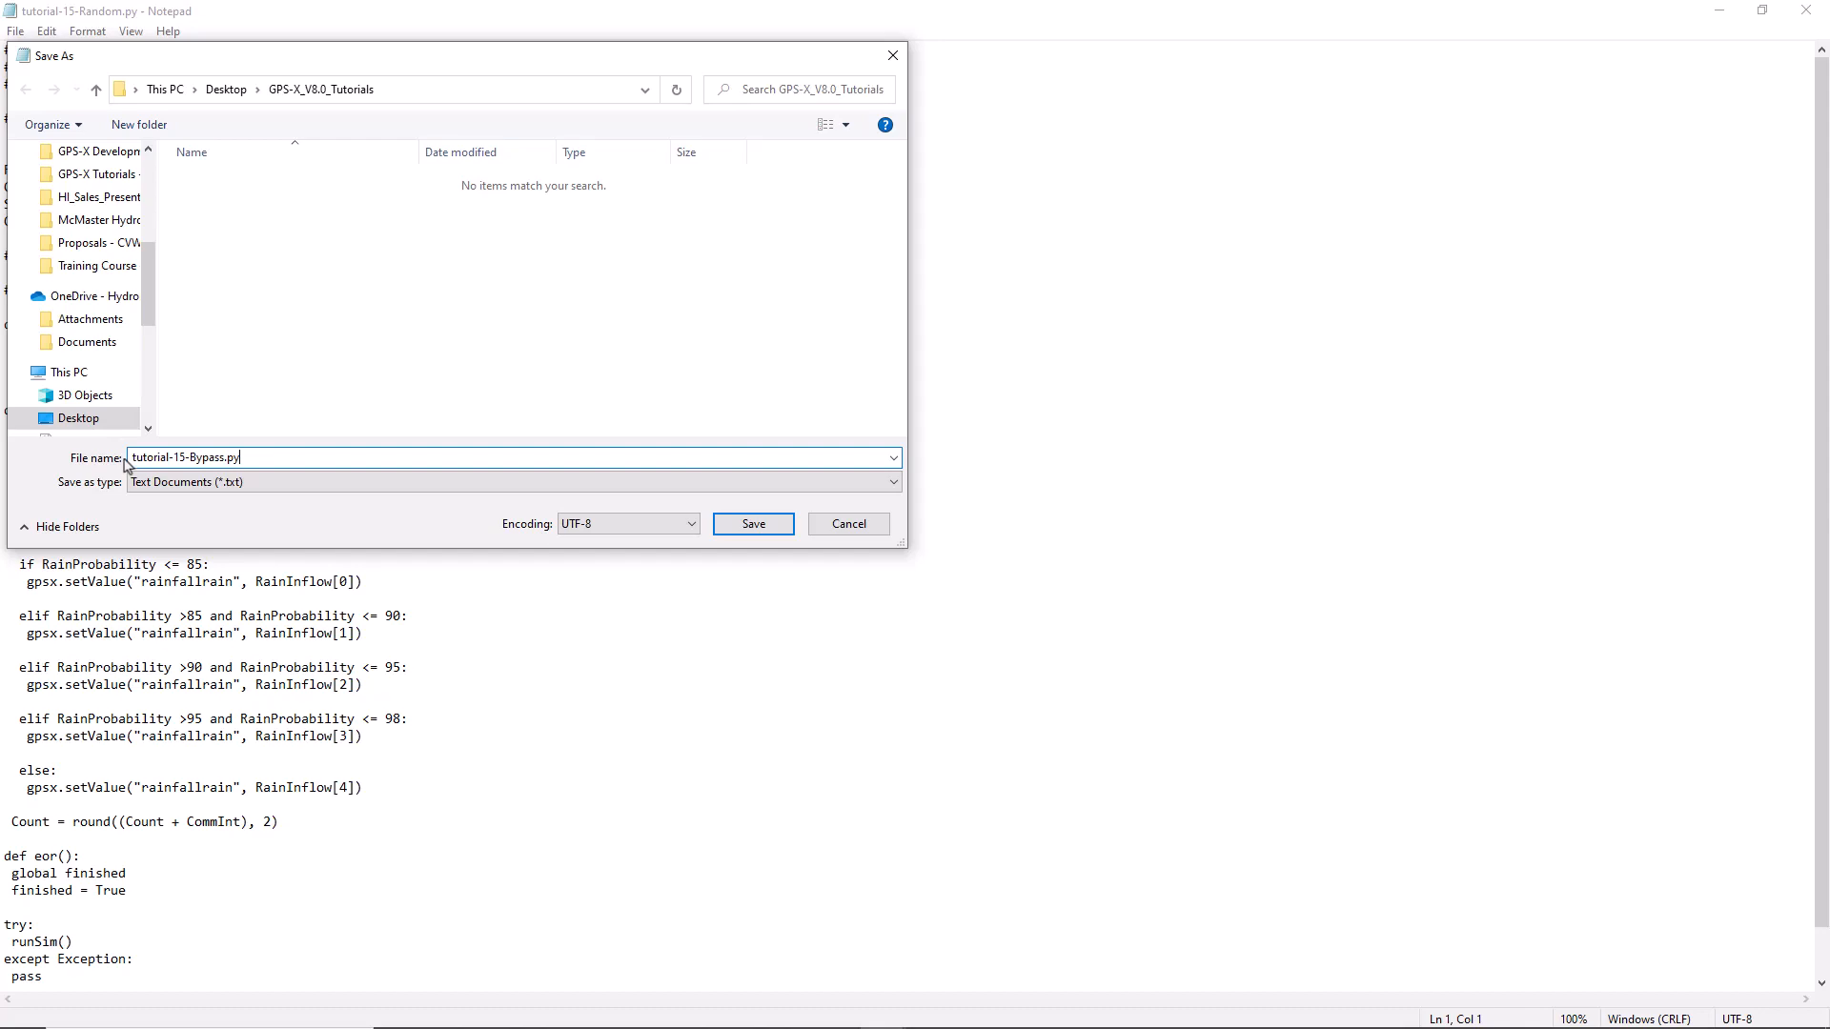
{"action": "left_click", "coordinate": [157, 482]}
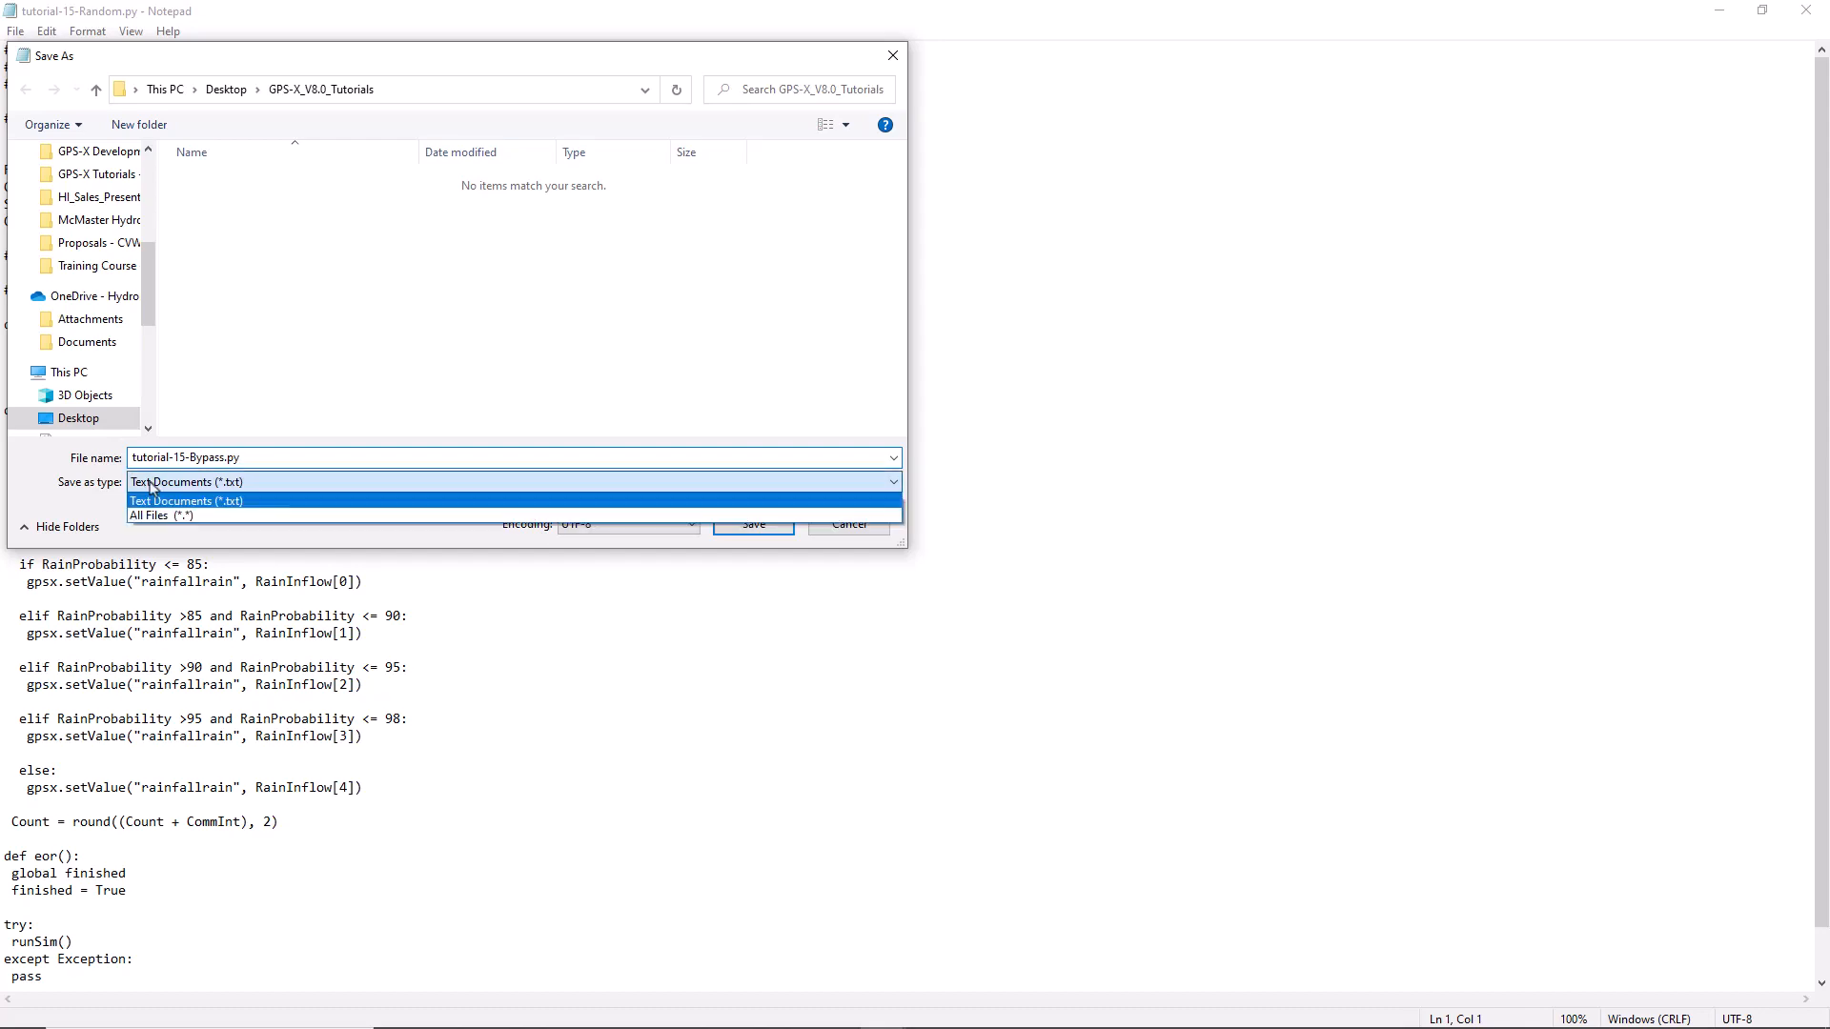
{"action": "left_click", "coordinate": [167, 508]}
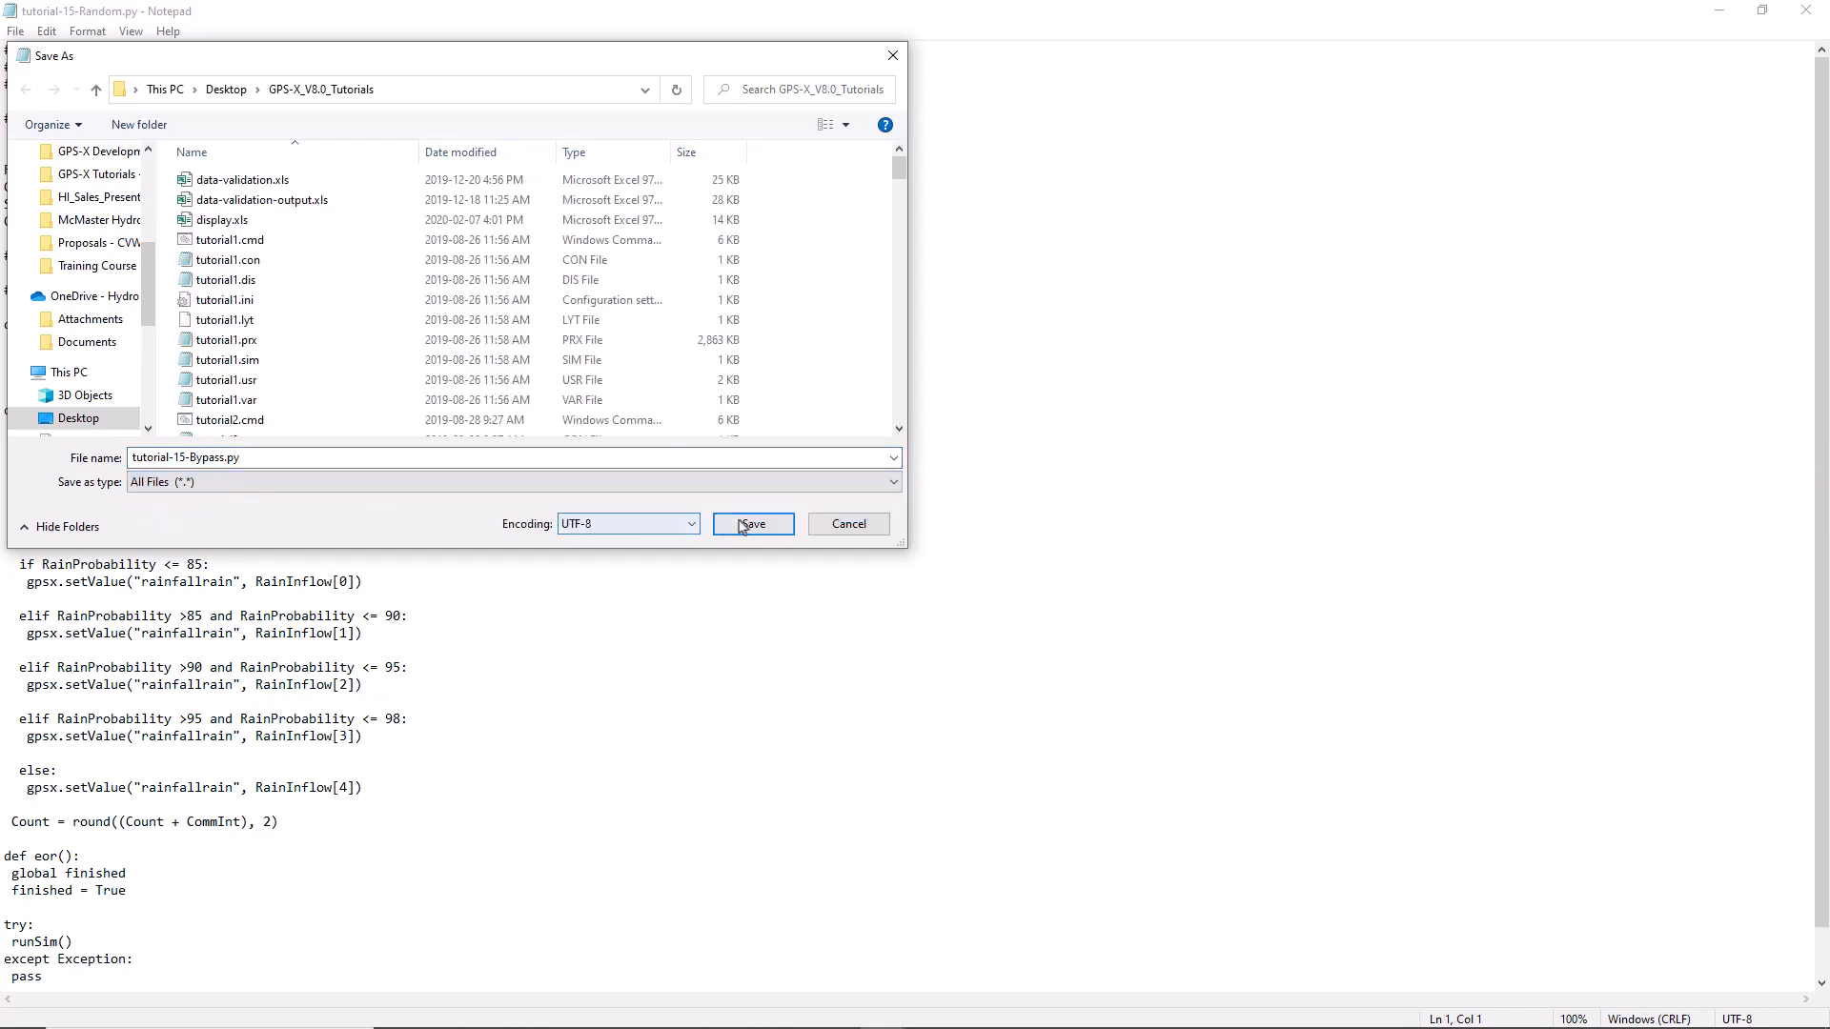
{"action": "left_click", "coordinate": [742, 526]}
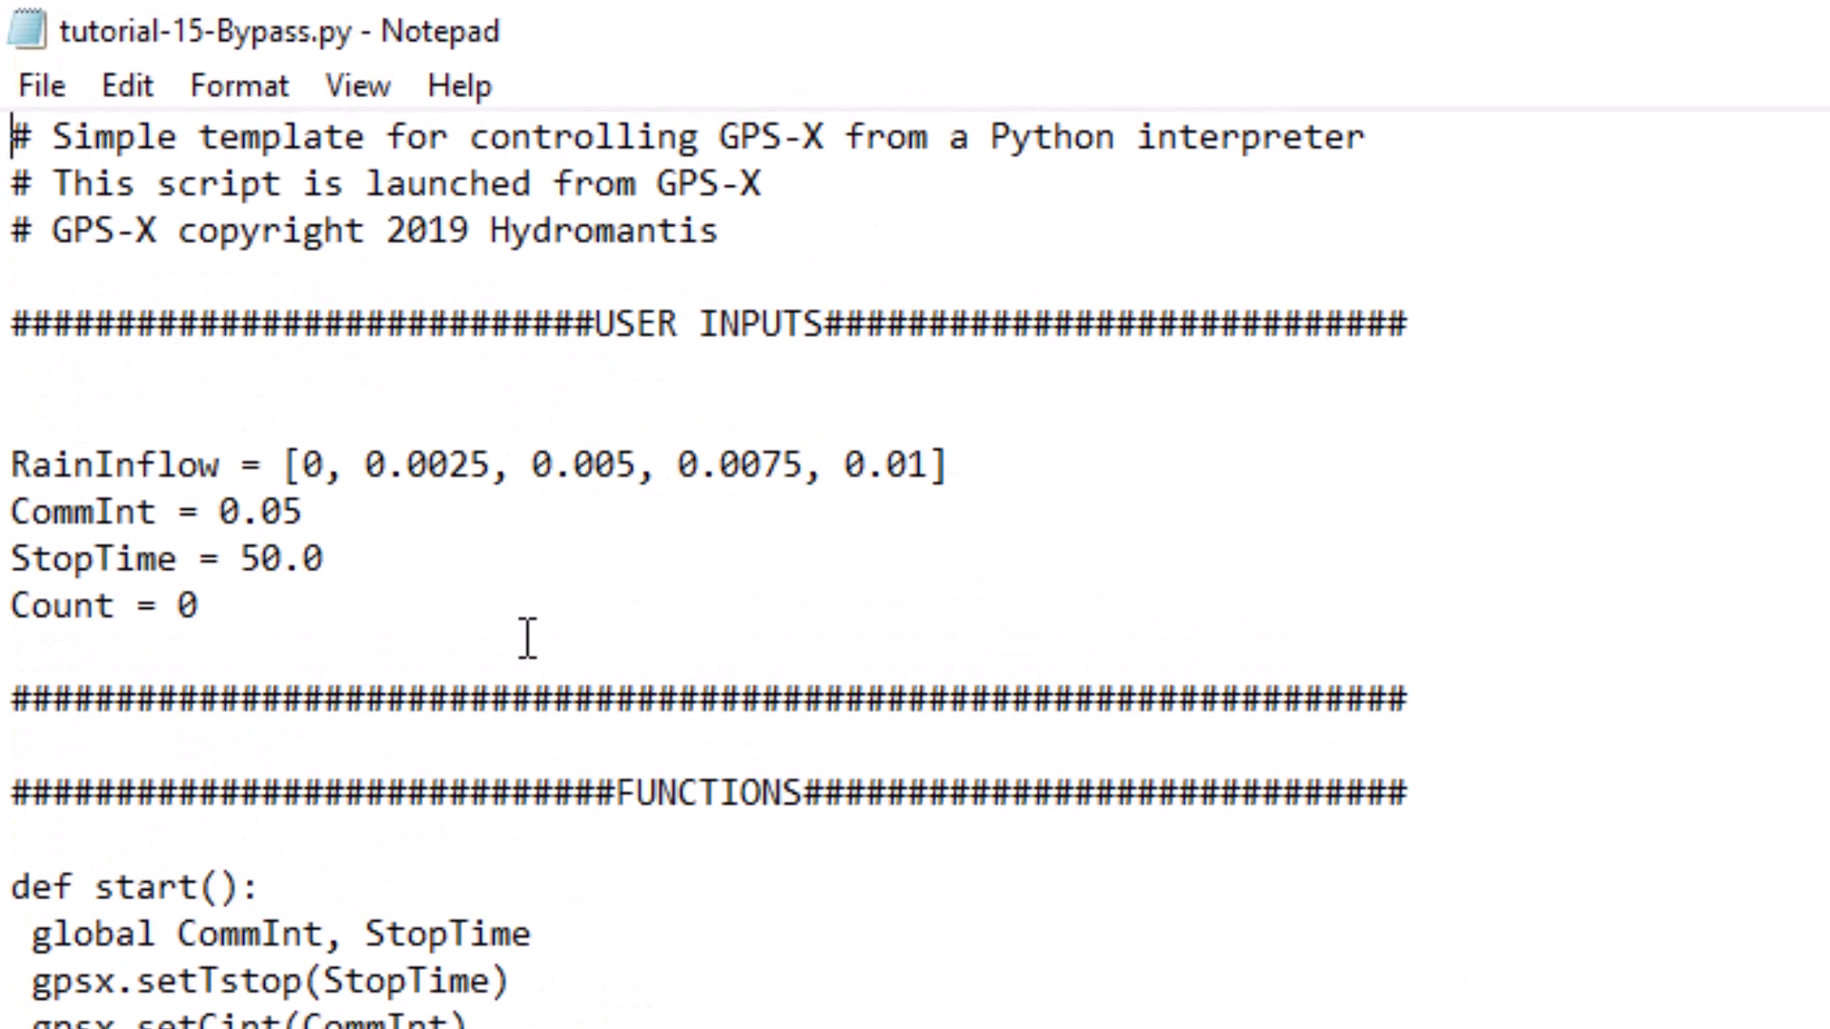
Add the line MaxAeratorFlow = 4000 below Count = 0 in the script's user inputs.
{"action": "left_click", "coordinate": [405, 608]}
{"action": "key", "text": "Return"}
{"action": "type", "text": "M"}
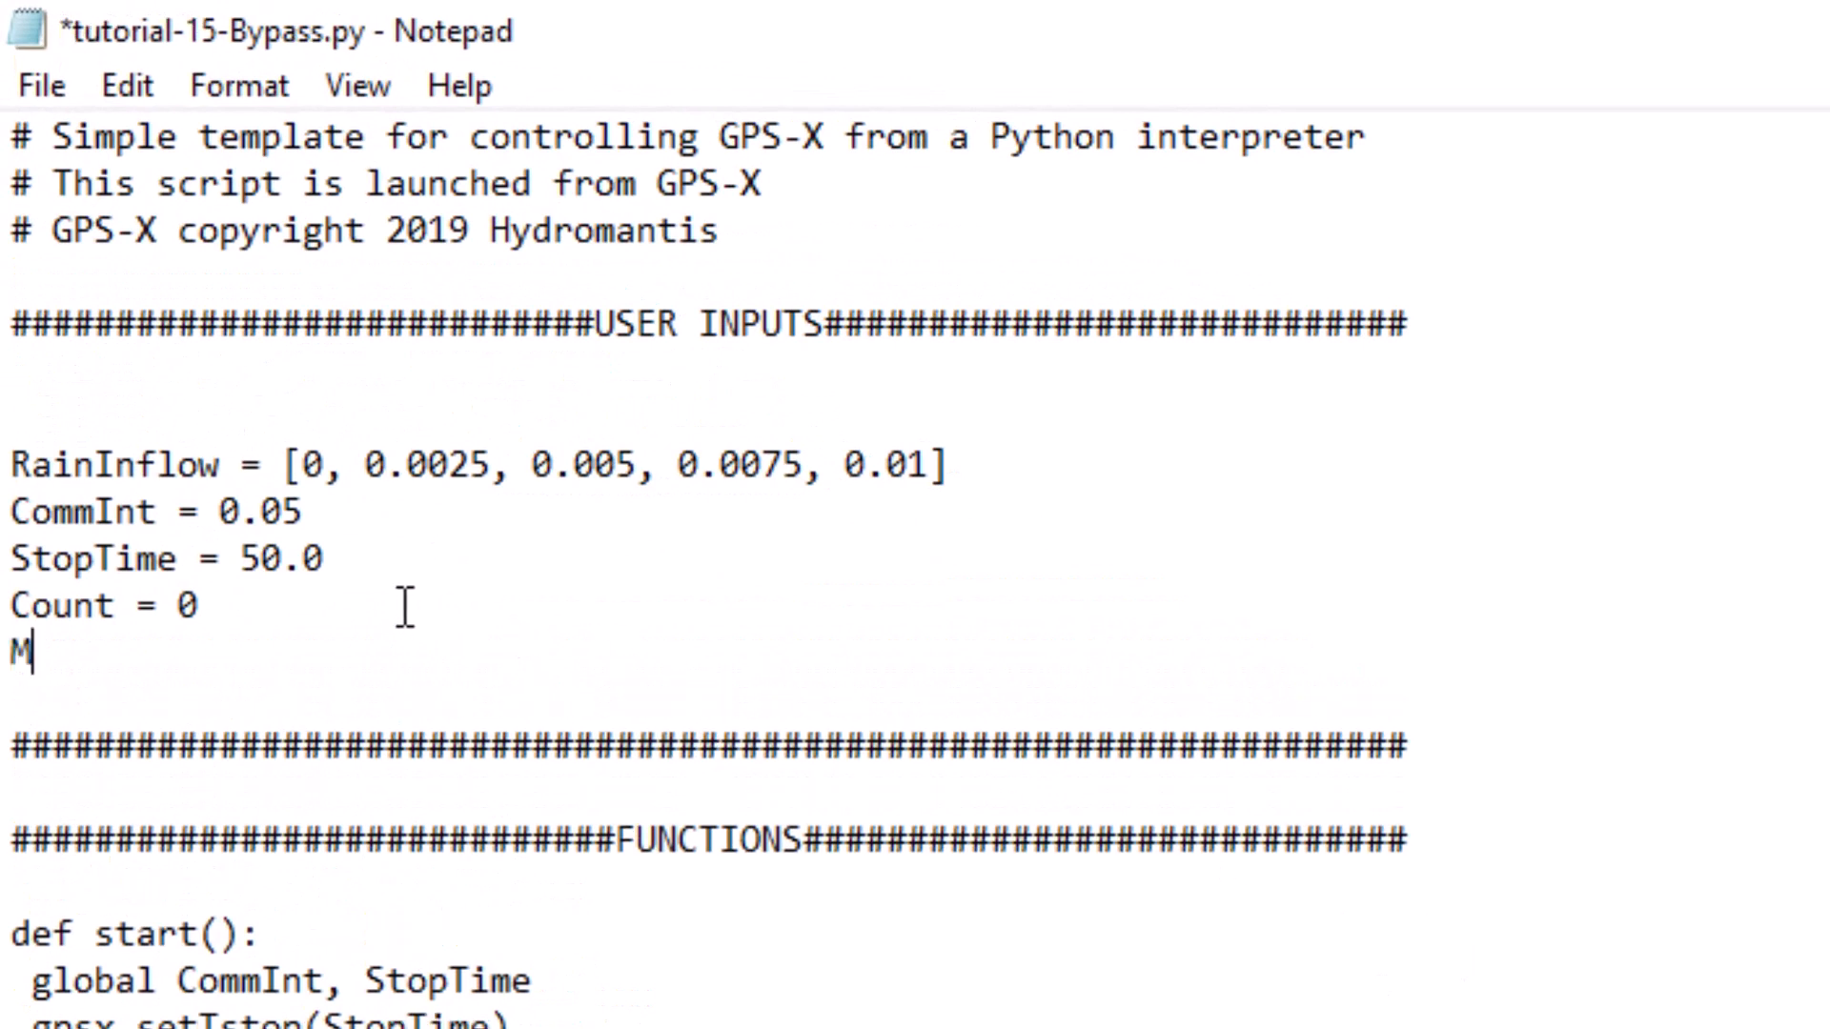
{"action": "type", "text": "axAeratorFl"}
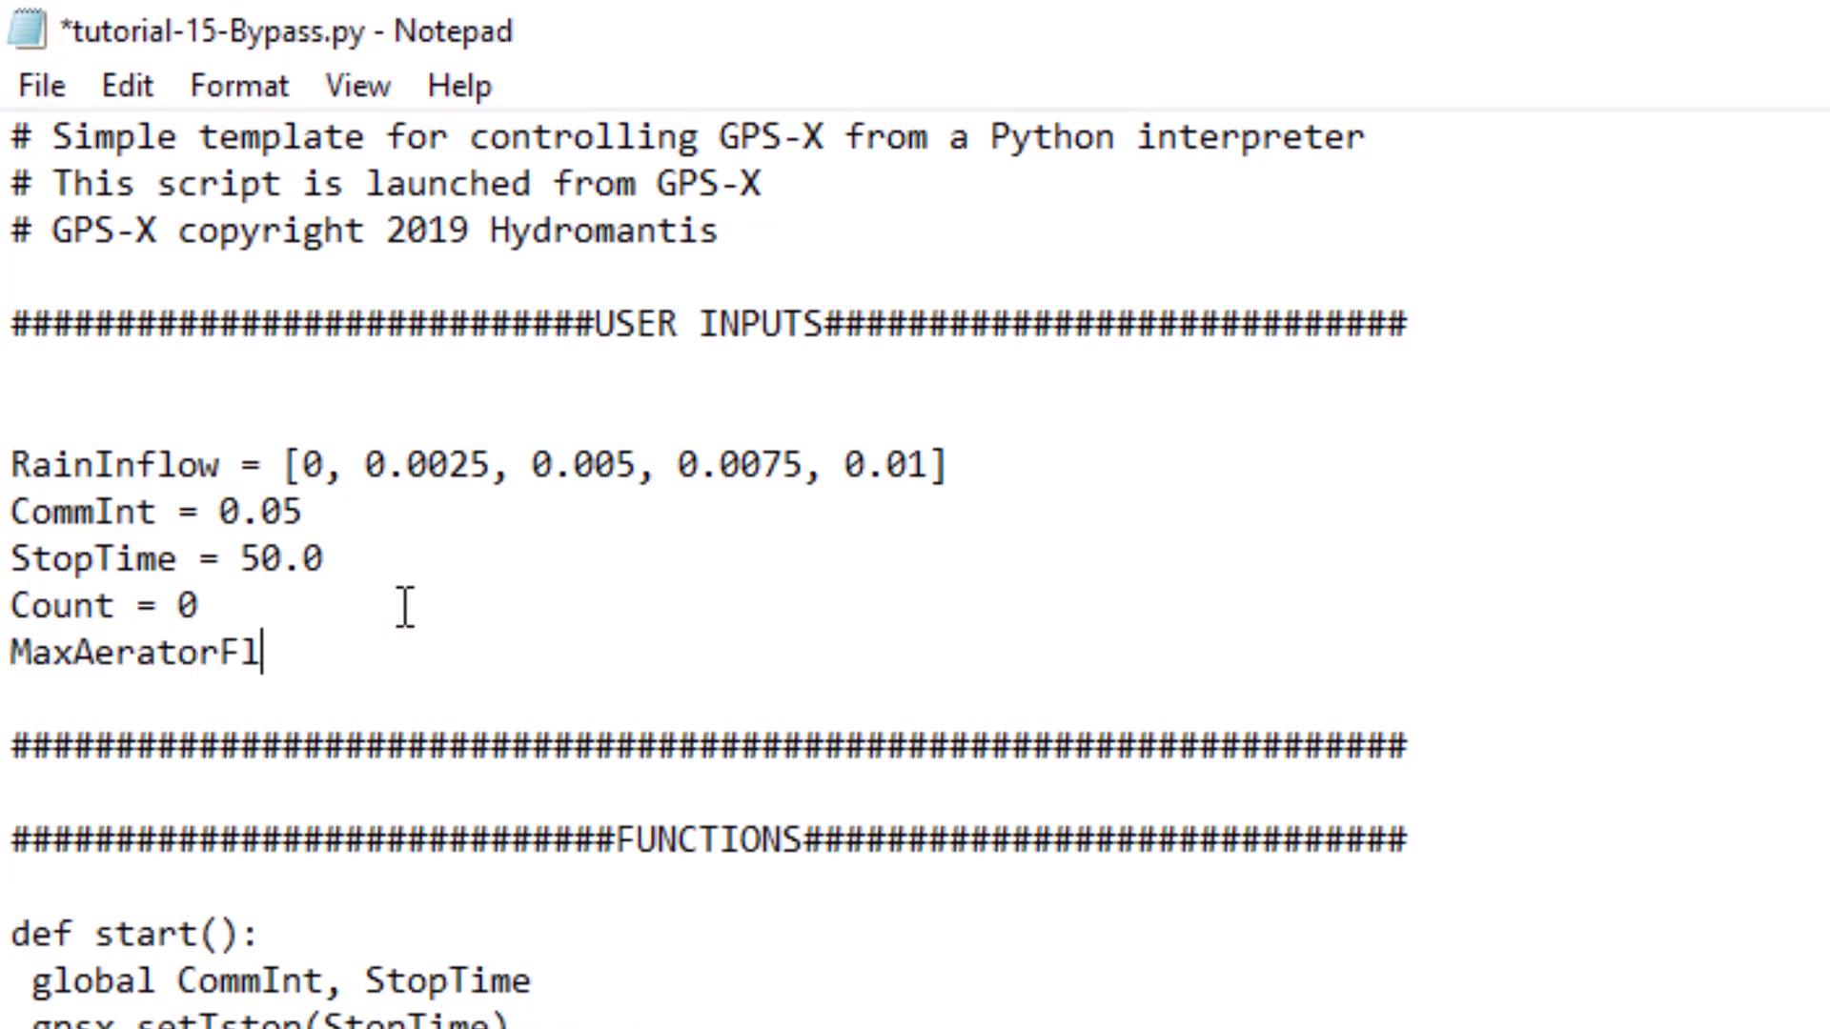
{"action": "type", "text": "ow = 4000"}
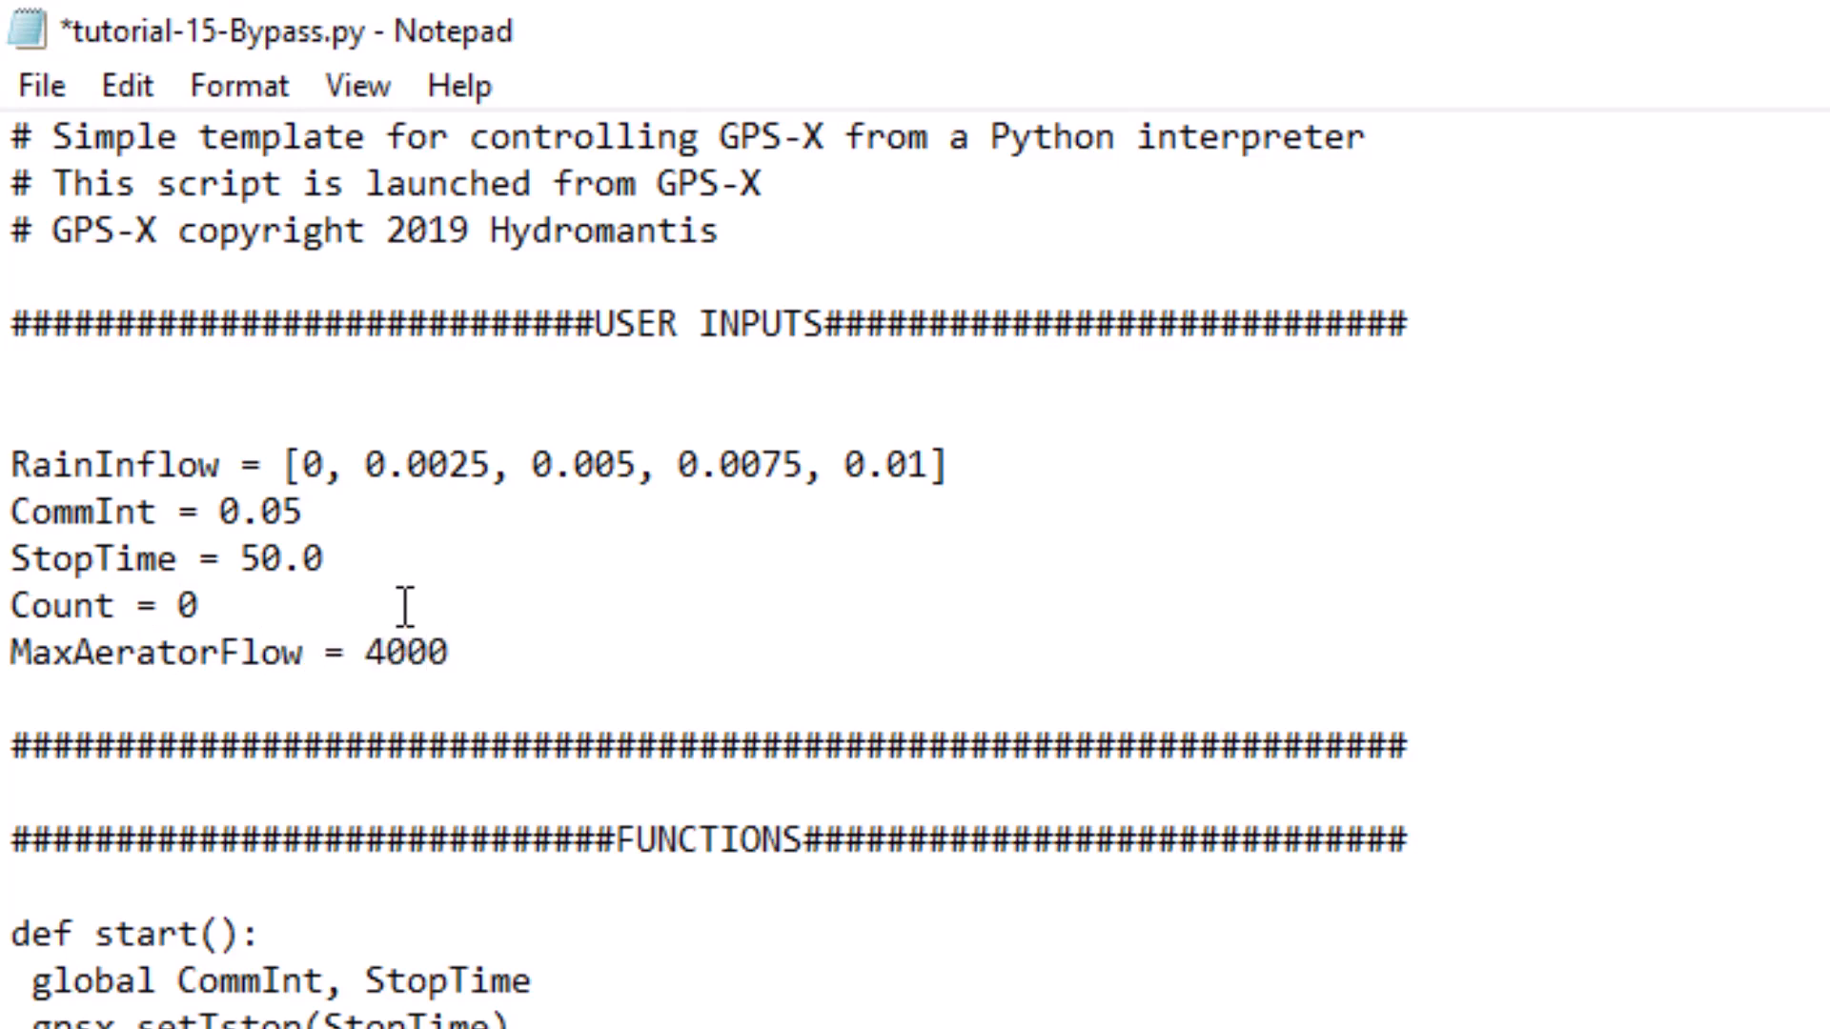
Add gpsx.setValue('qconbypass',0.0) as the last line of the start() function.
{"action": "scroll", "coordinate": [404, 204], "scroll_direction": "down", "scroll_amount": 6}
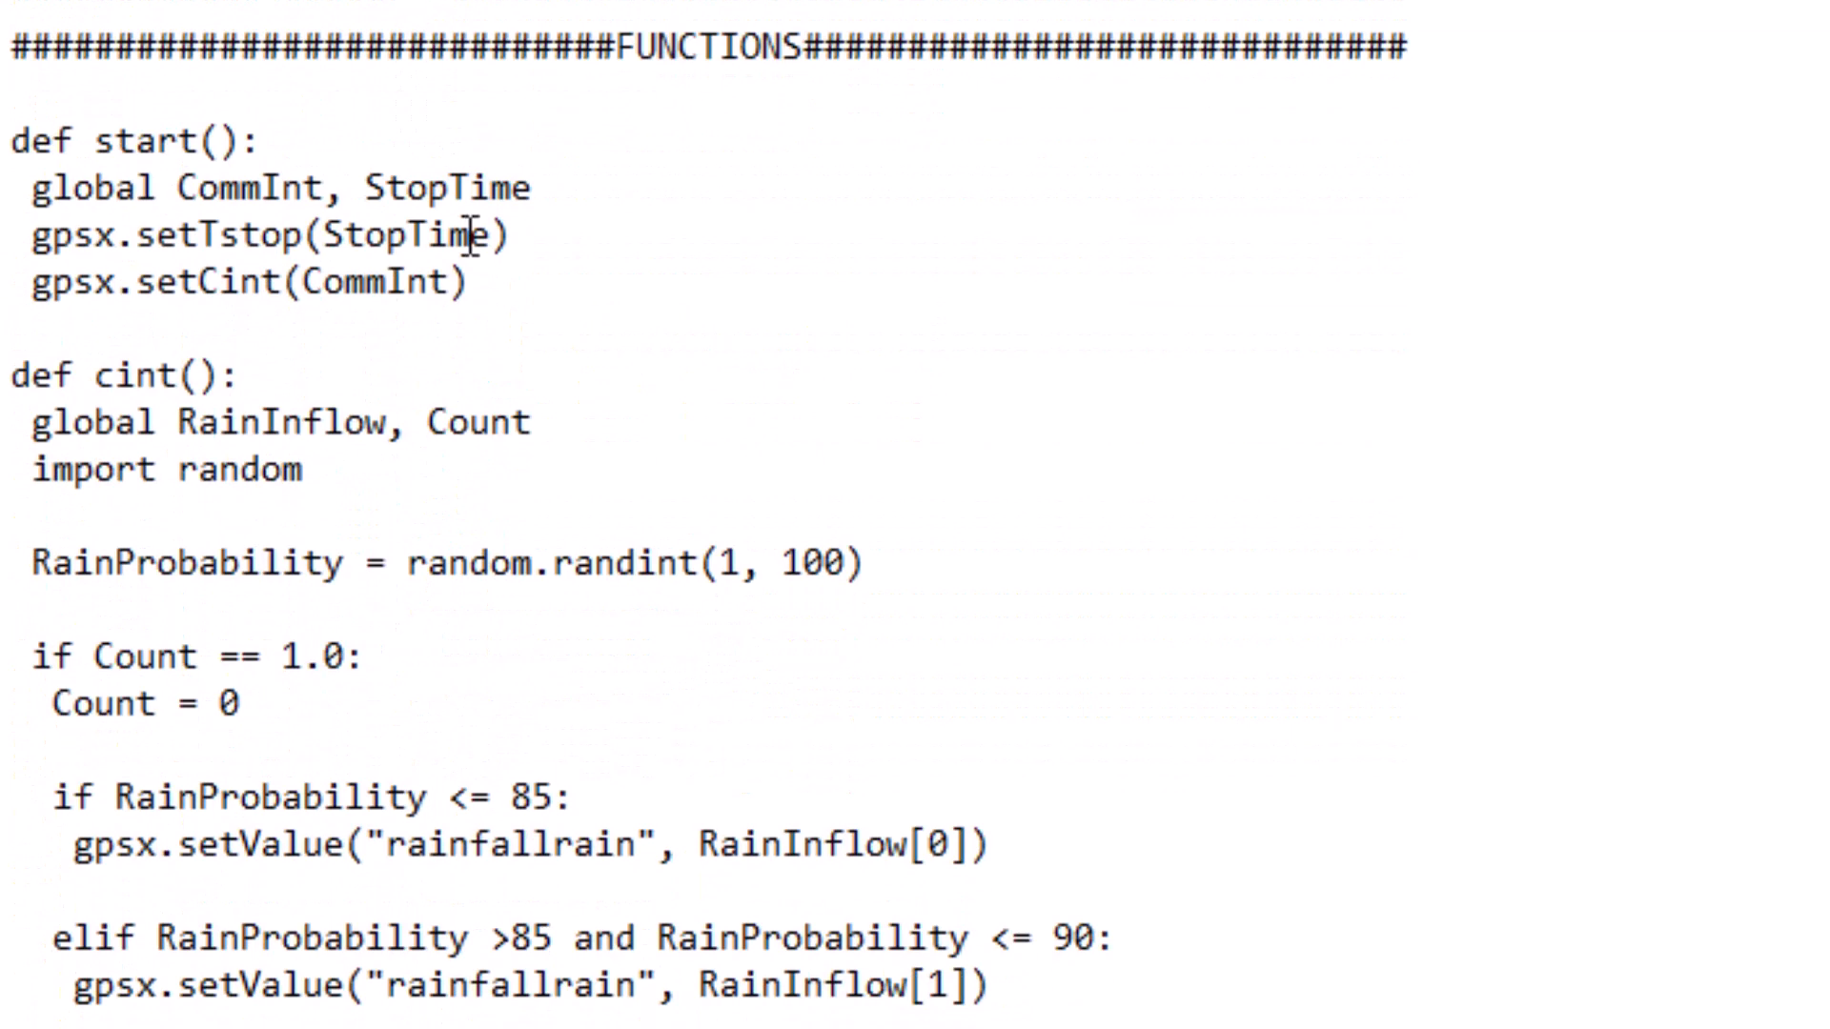
{"action": "left_click", "coordinate": [480, 286]}
{"action": "key", "text": "Return"}
{"action": "type", "text": "gps"}
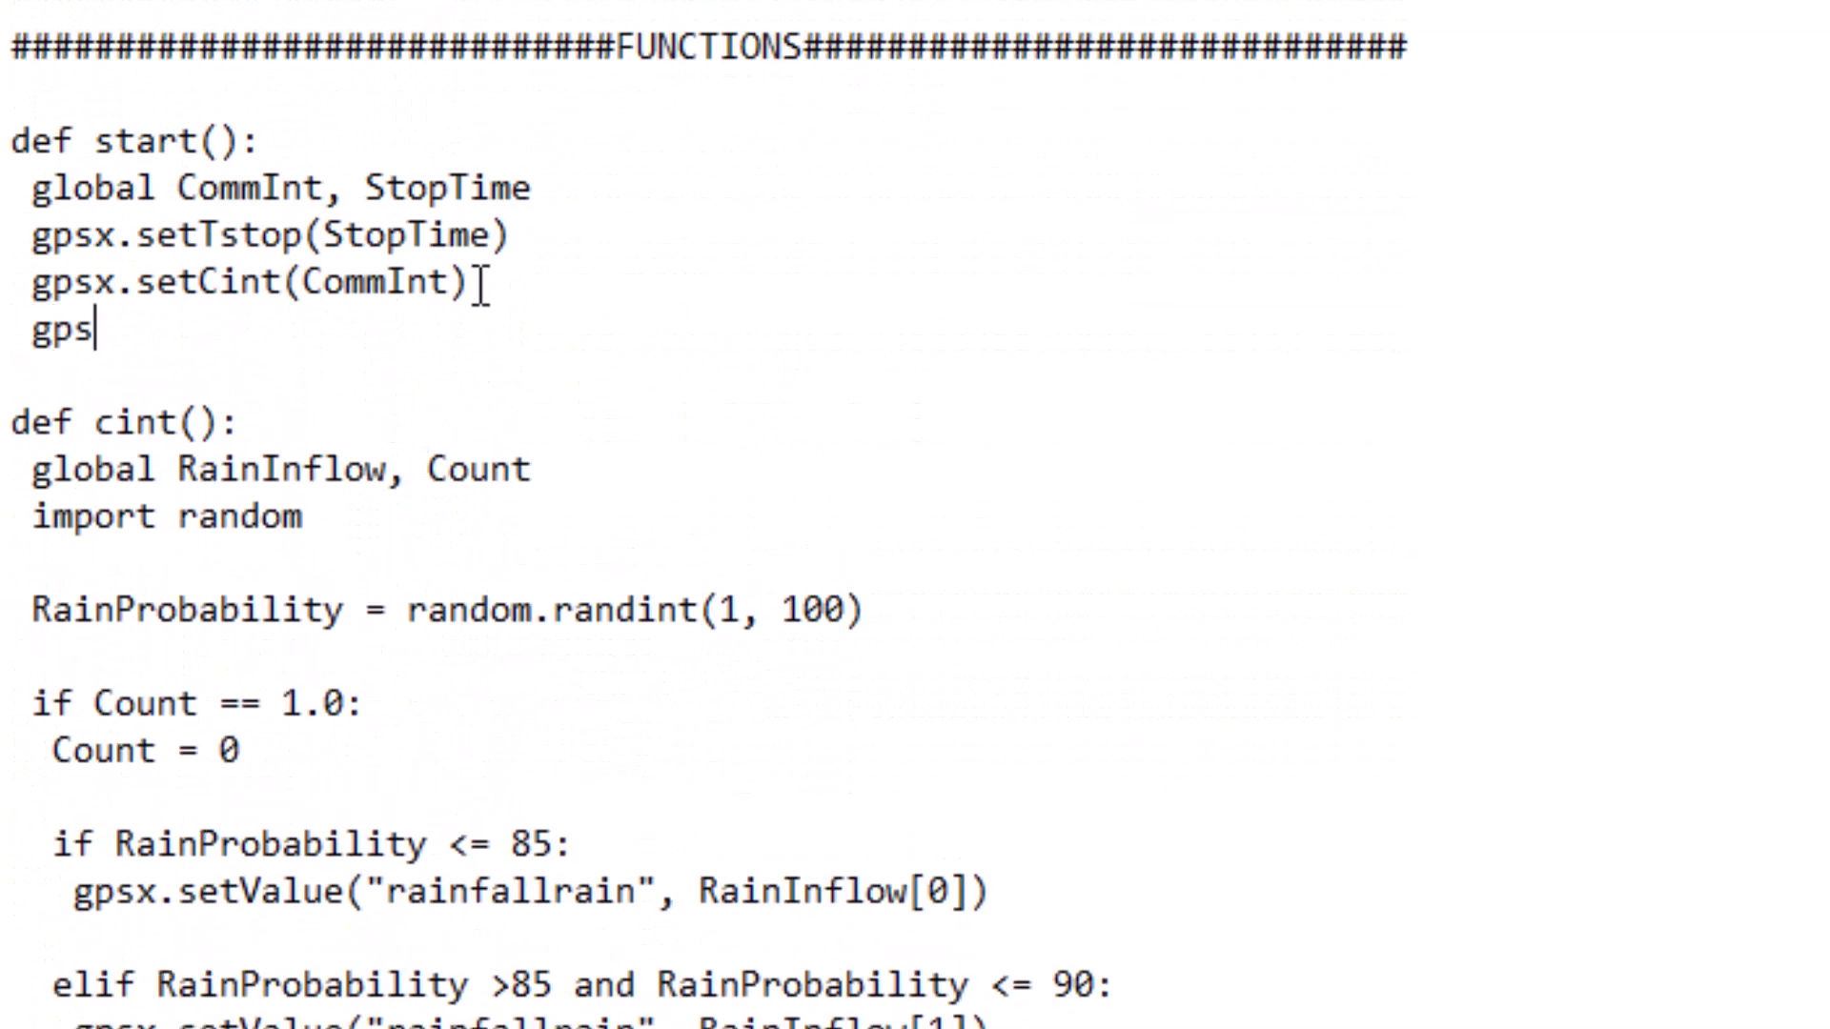
{"action": "type", "text": "x.setValue("}
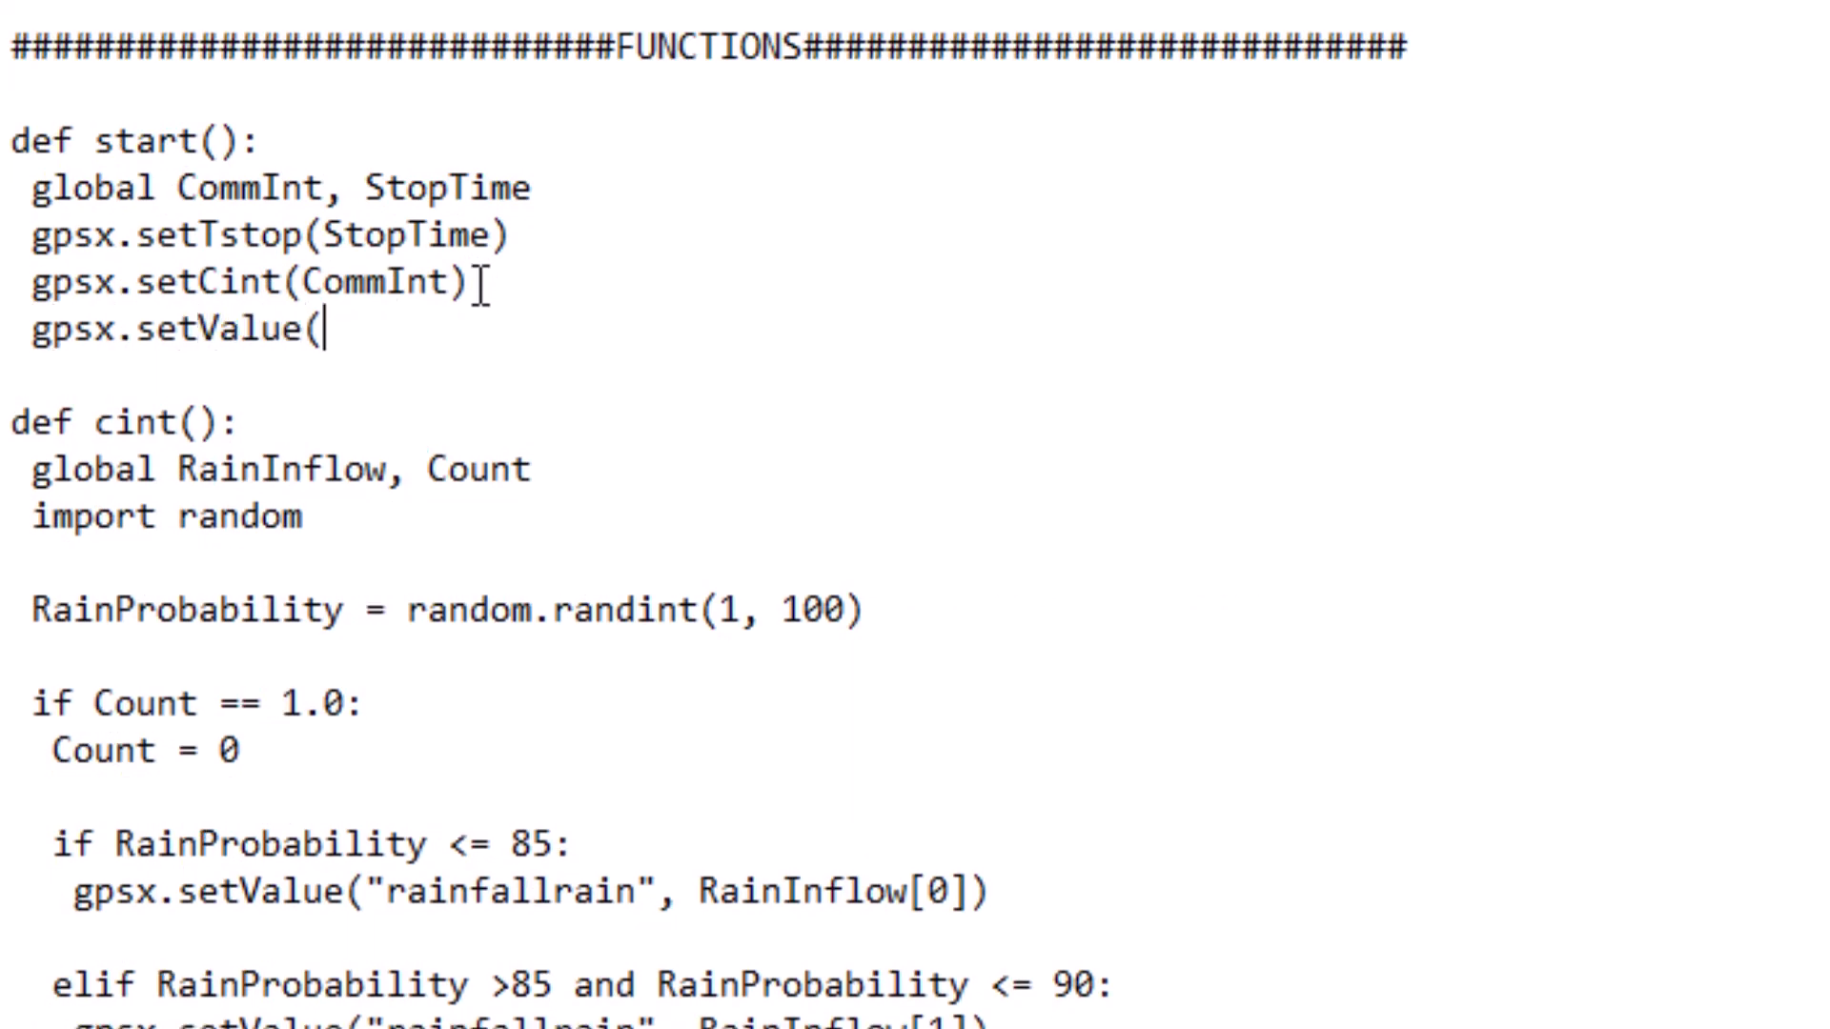
{"action": "type", "text": "'qconbypass"}
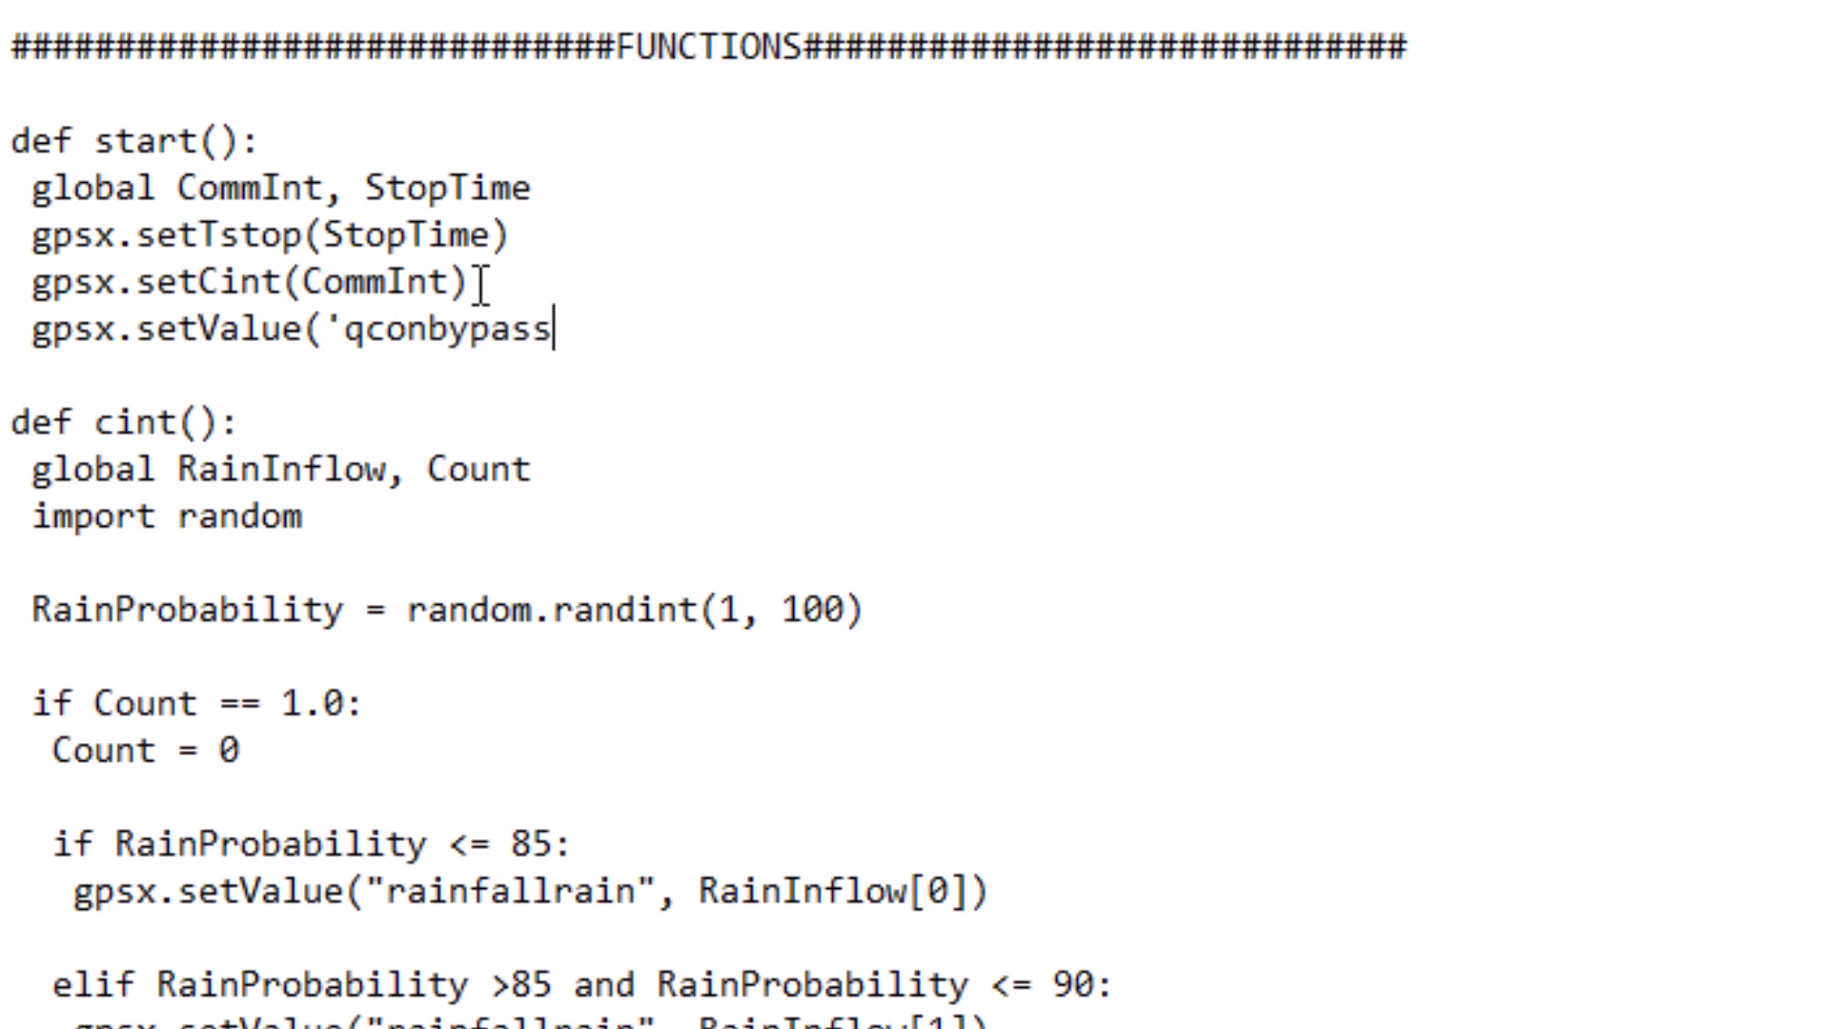
{"action": "type", "text": "',0.0)"}
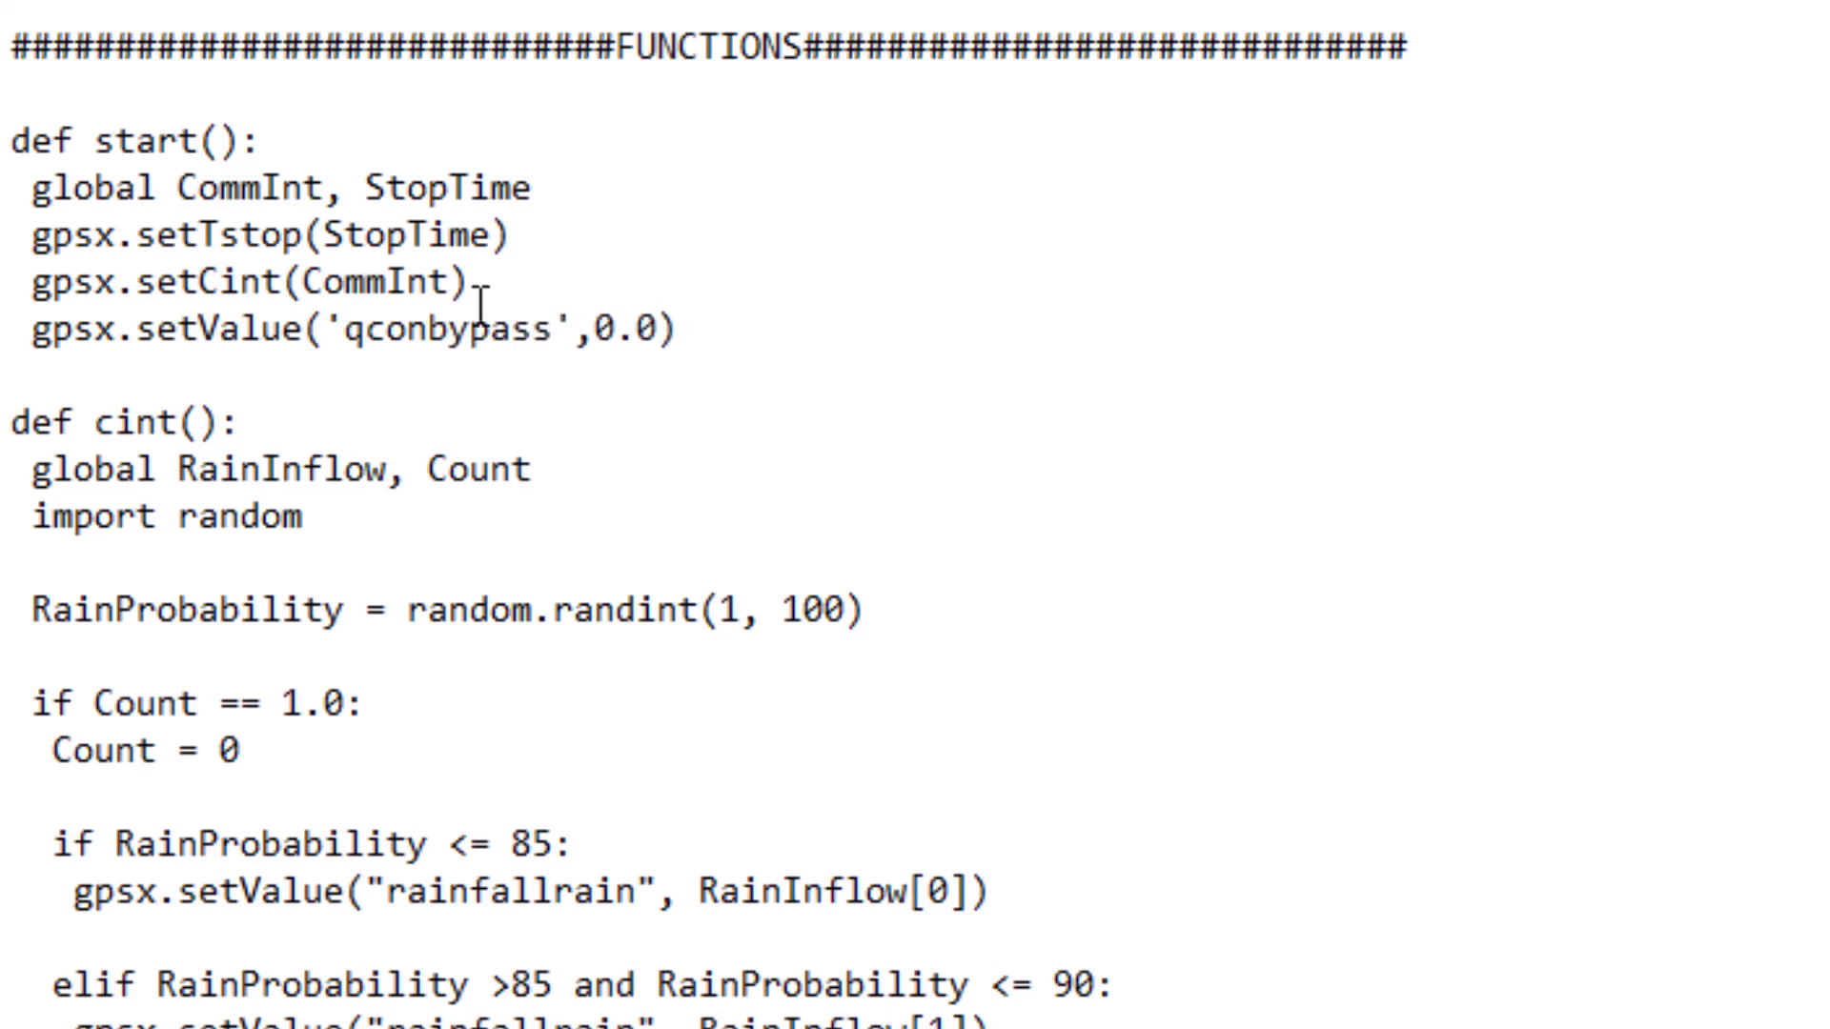
In cint(), add MaxAeratorFlow to the global variables and insert Inflow = gpsx.getValue('qmixinf') after the rain probability conditions.
{"action": "left_click", "coordinate": [535, 469]}
{"action": "type", "text": ", MaxAeratorFlow"}
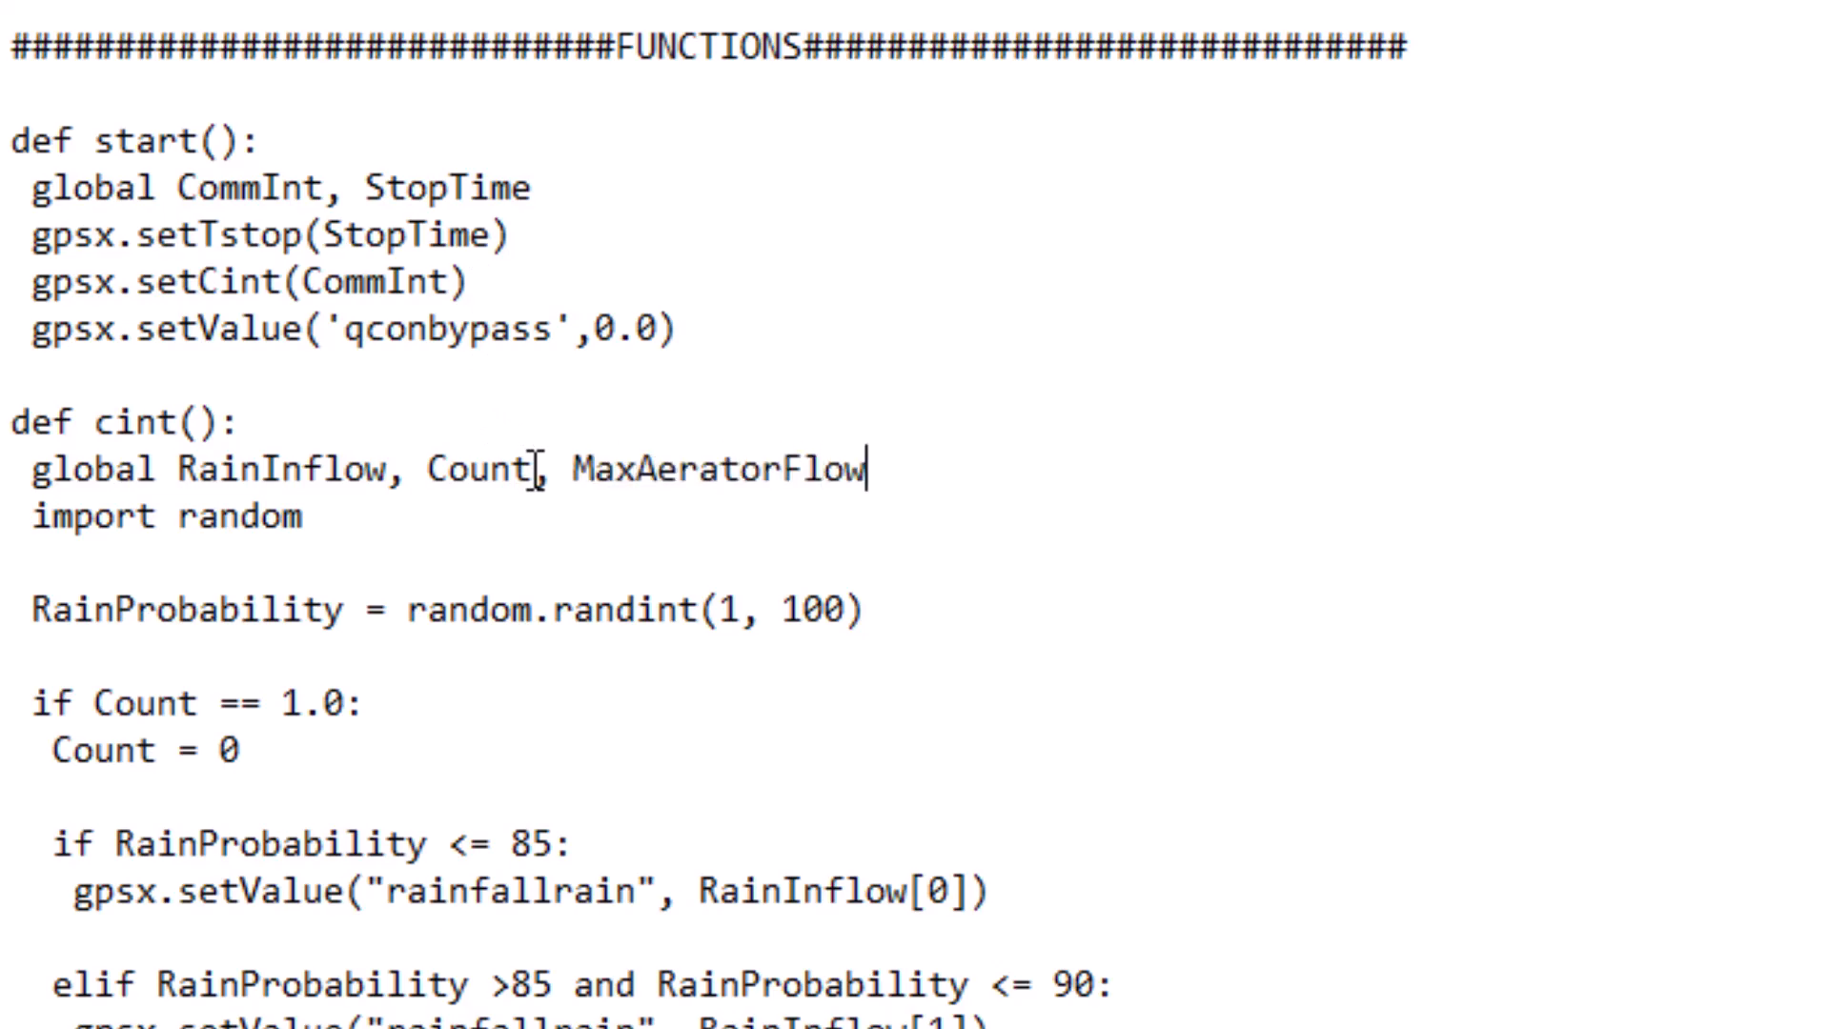
{"action": "scroll", "coordinate": [535, 469], "scroll_direction": "down", "scroll_amount": 8}
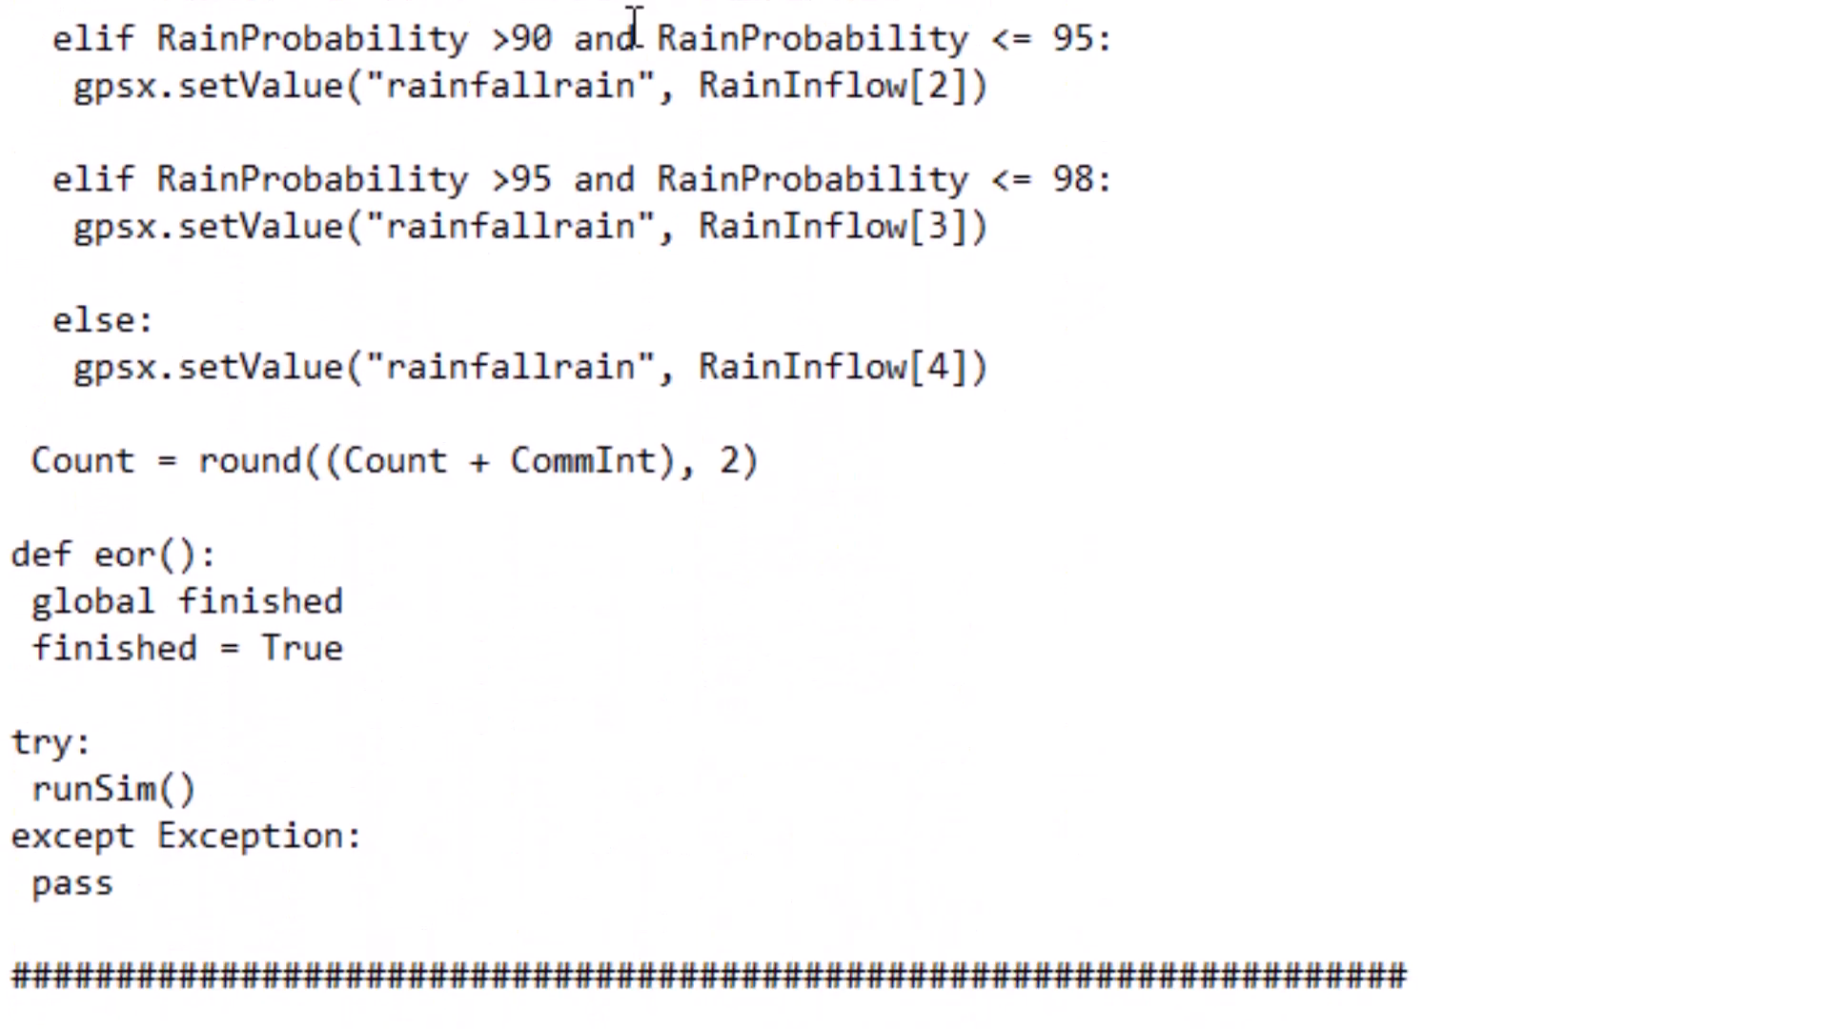
{"action": "left_click", "coordinate": [1028, 362]}
{"action": "key", "text": "Return"}
{"action": "key", "text": "Return"}
{"action": "type", "text": "Infl"}
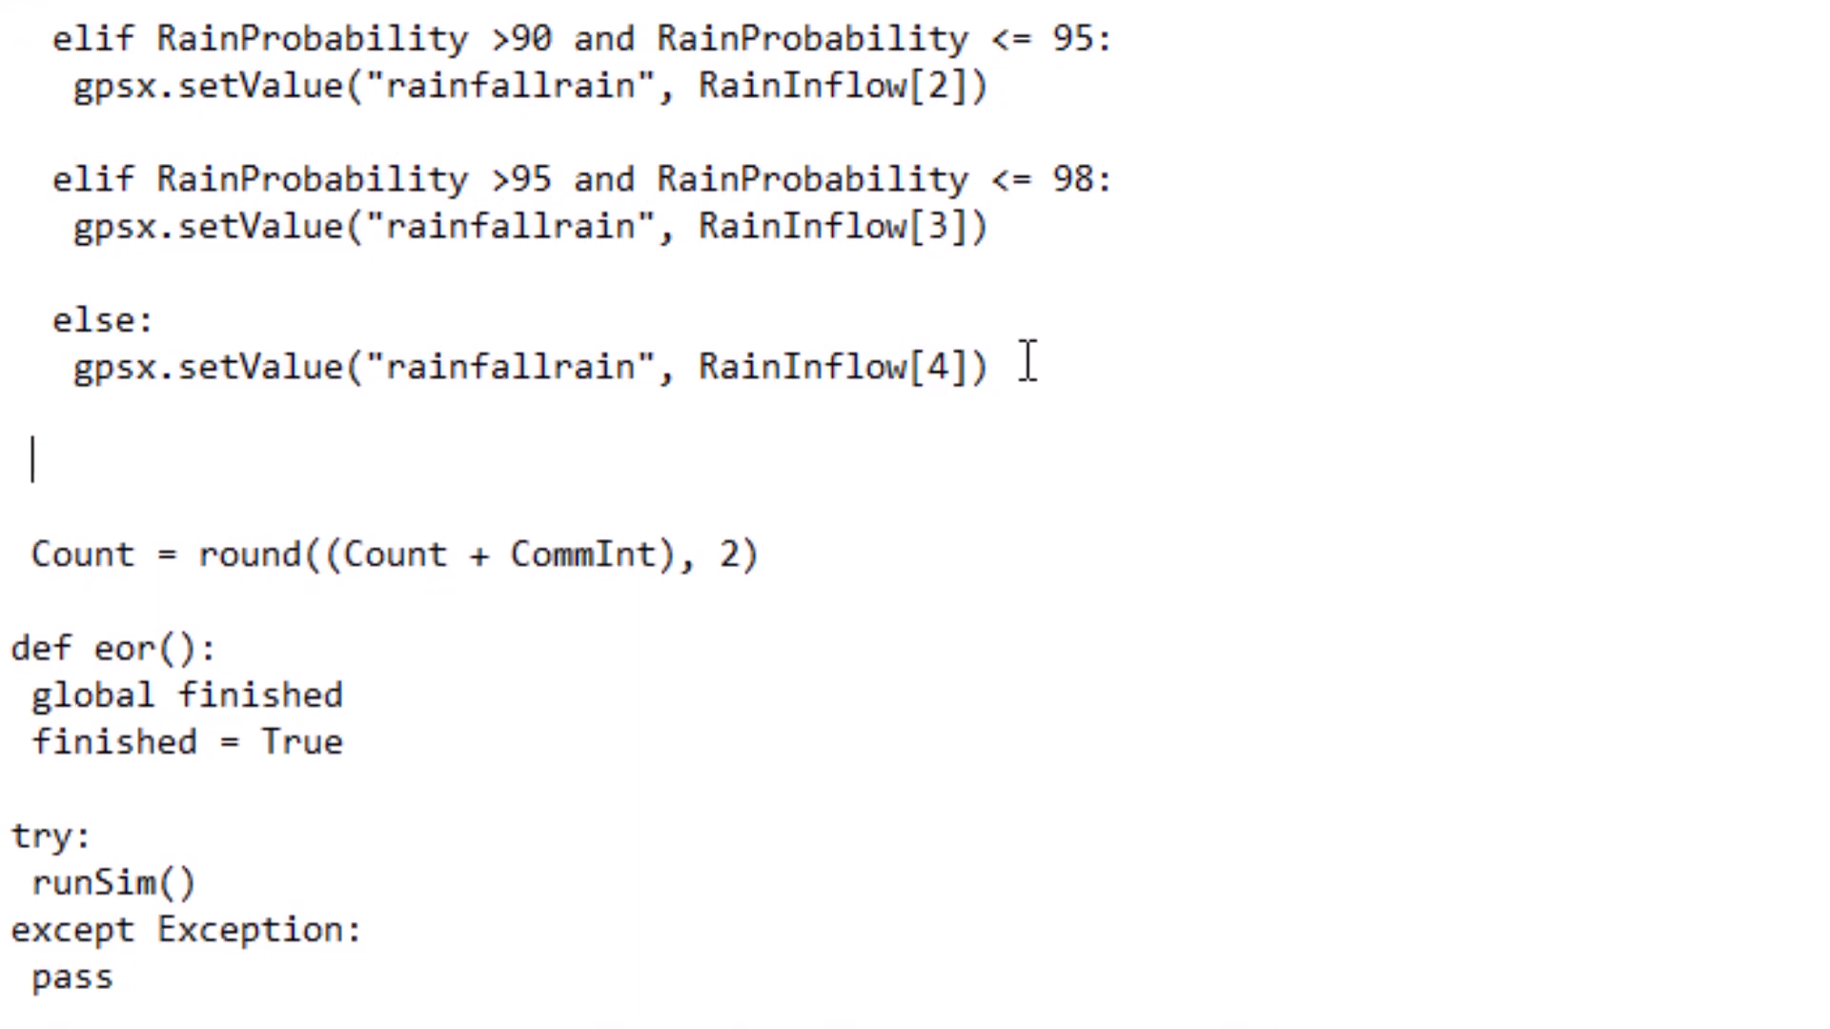
{"action": "type", "text": "ow "}
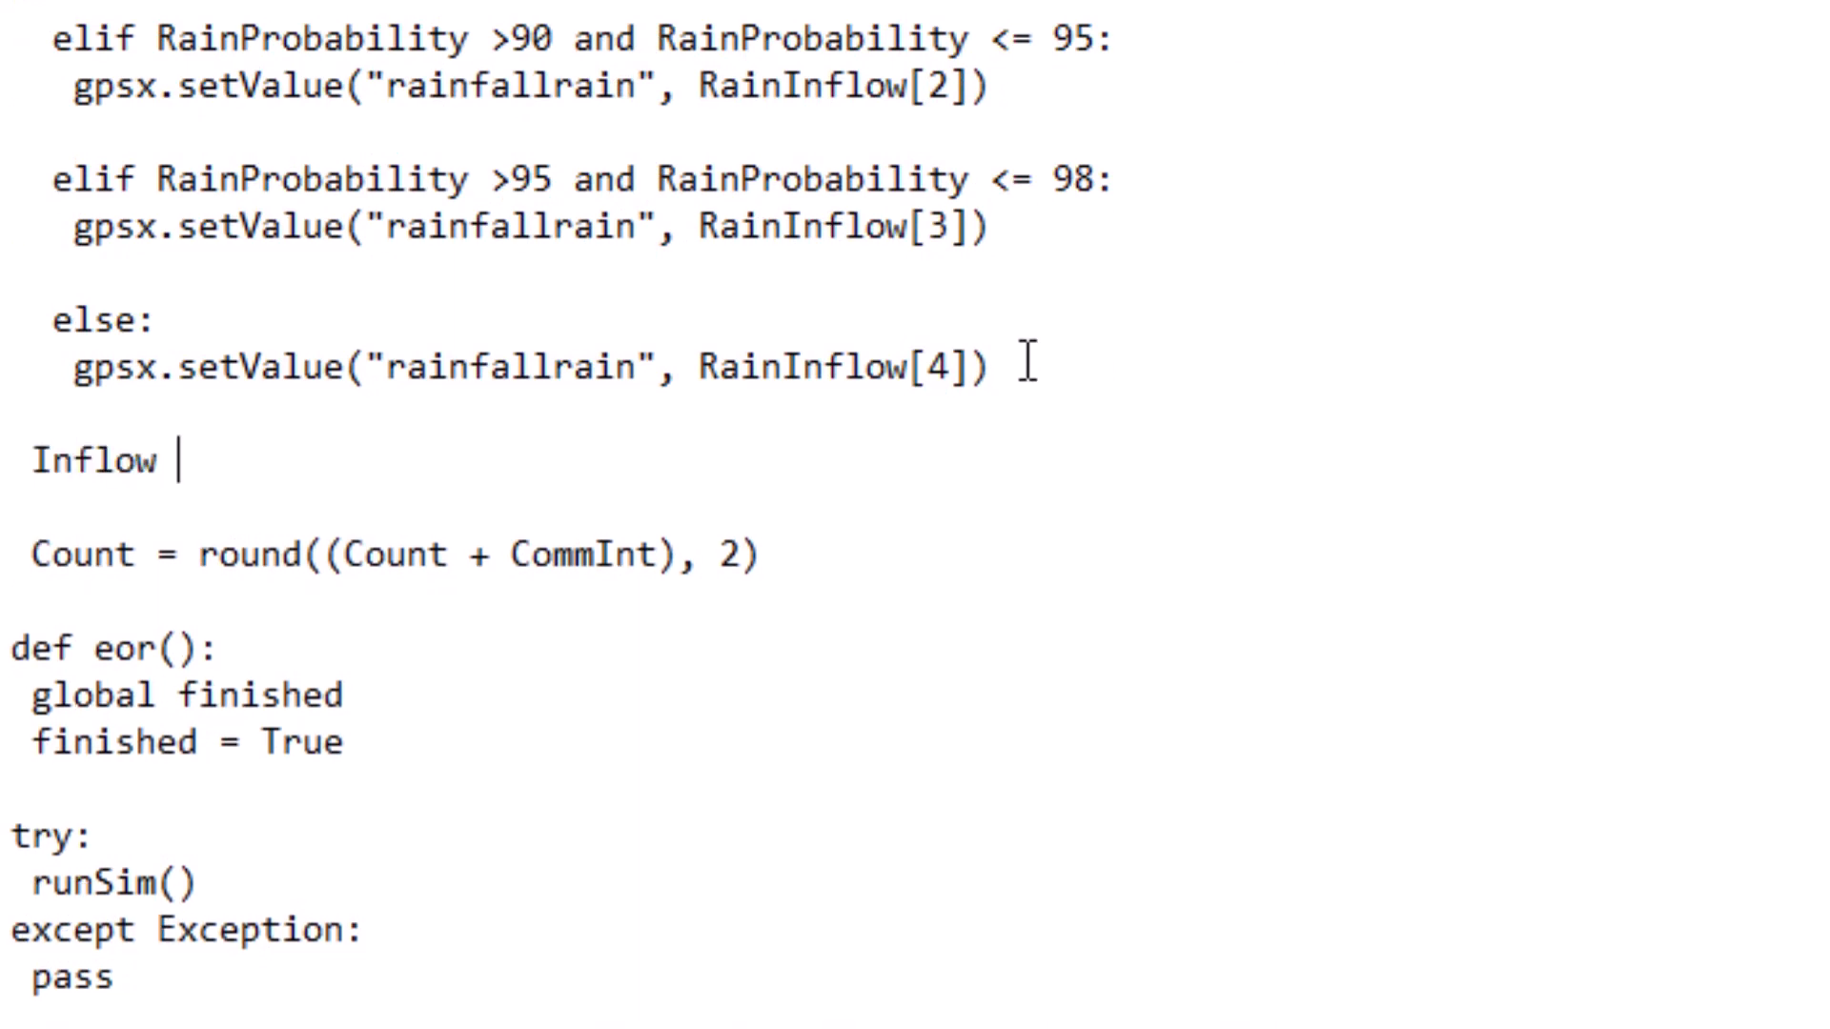
{"action": "type", "text": "= gpsx.getVa"}
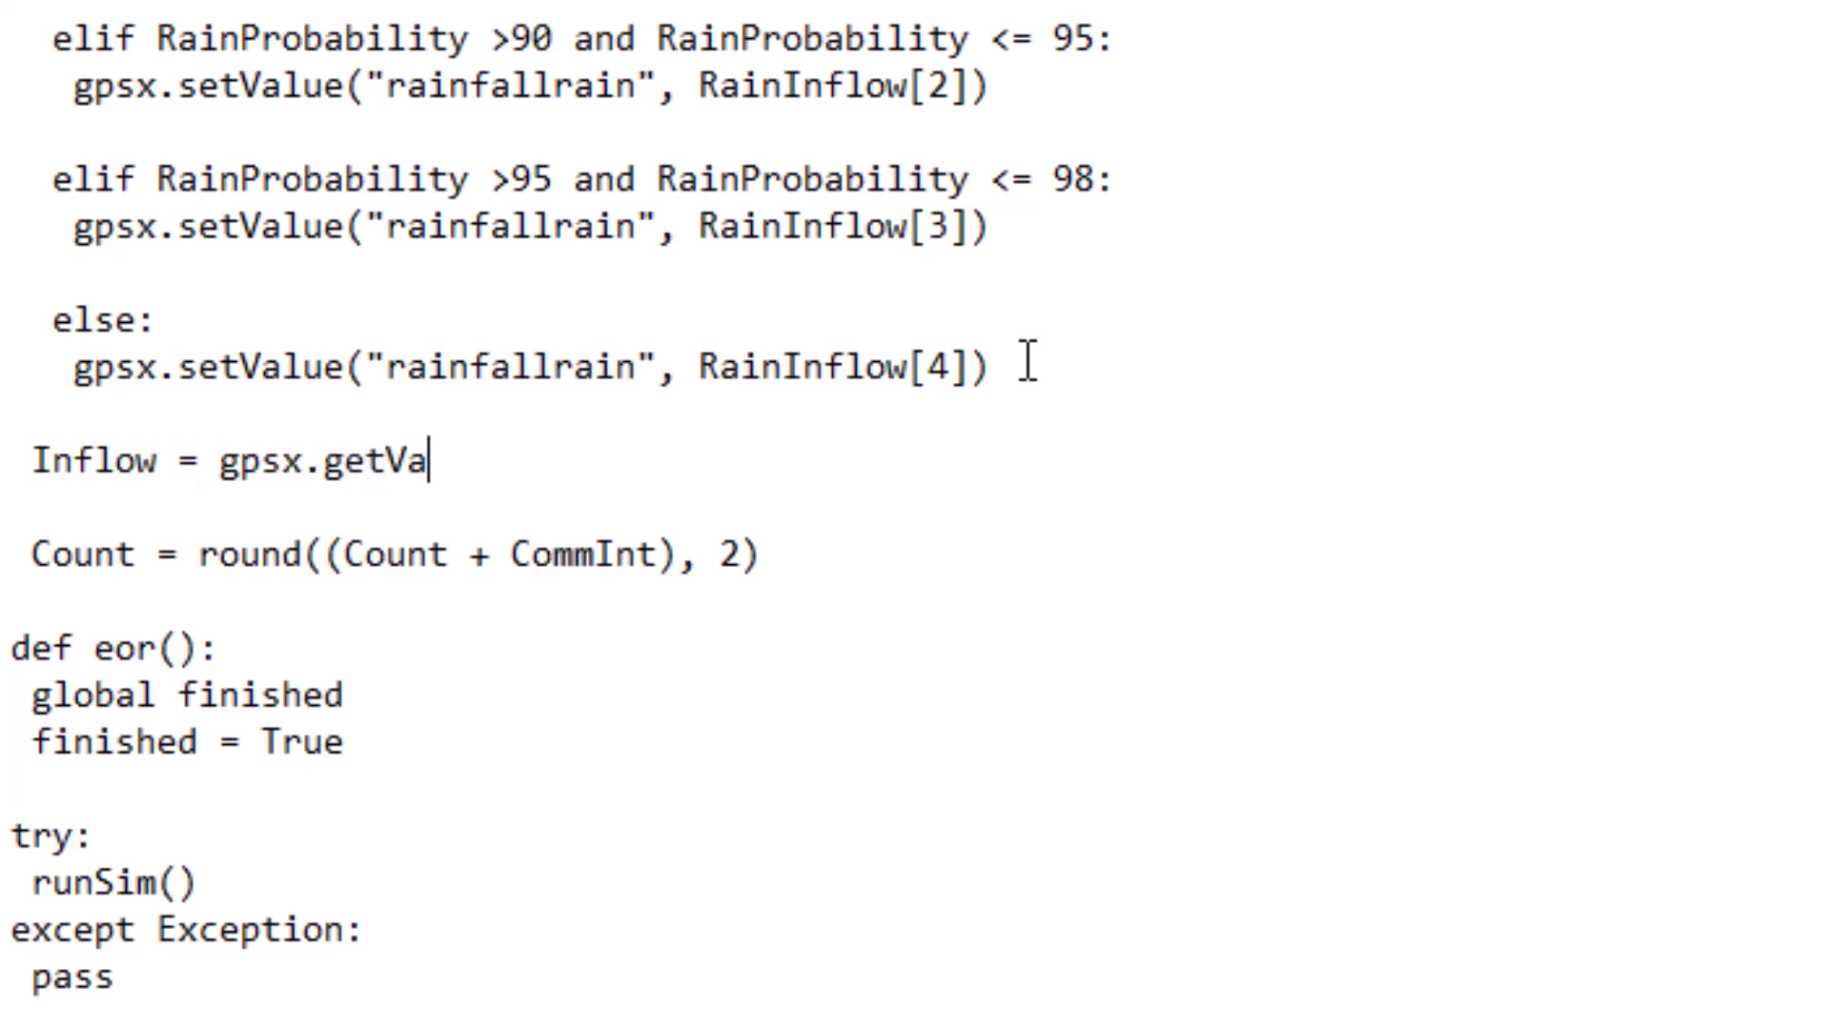
{"action": "type", "text": "lue('qmixinf')"}
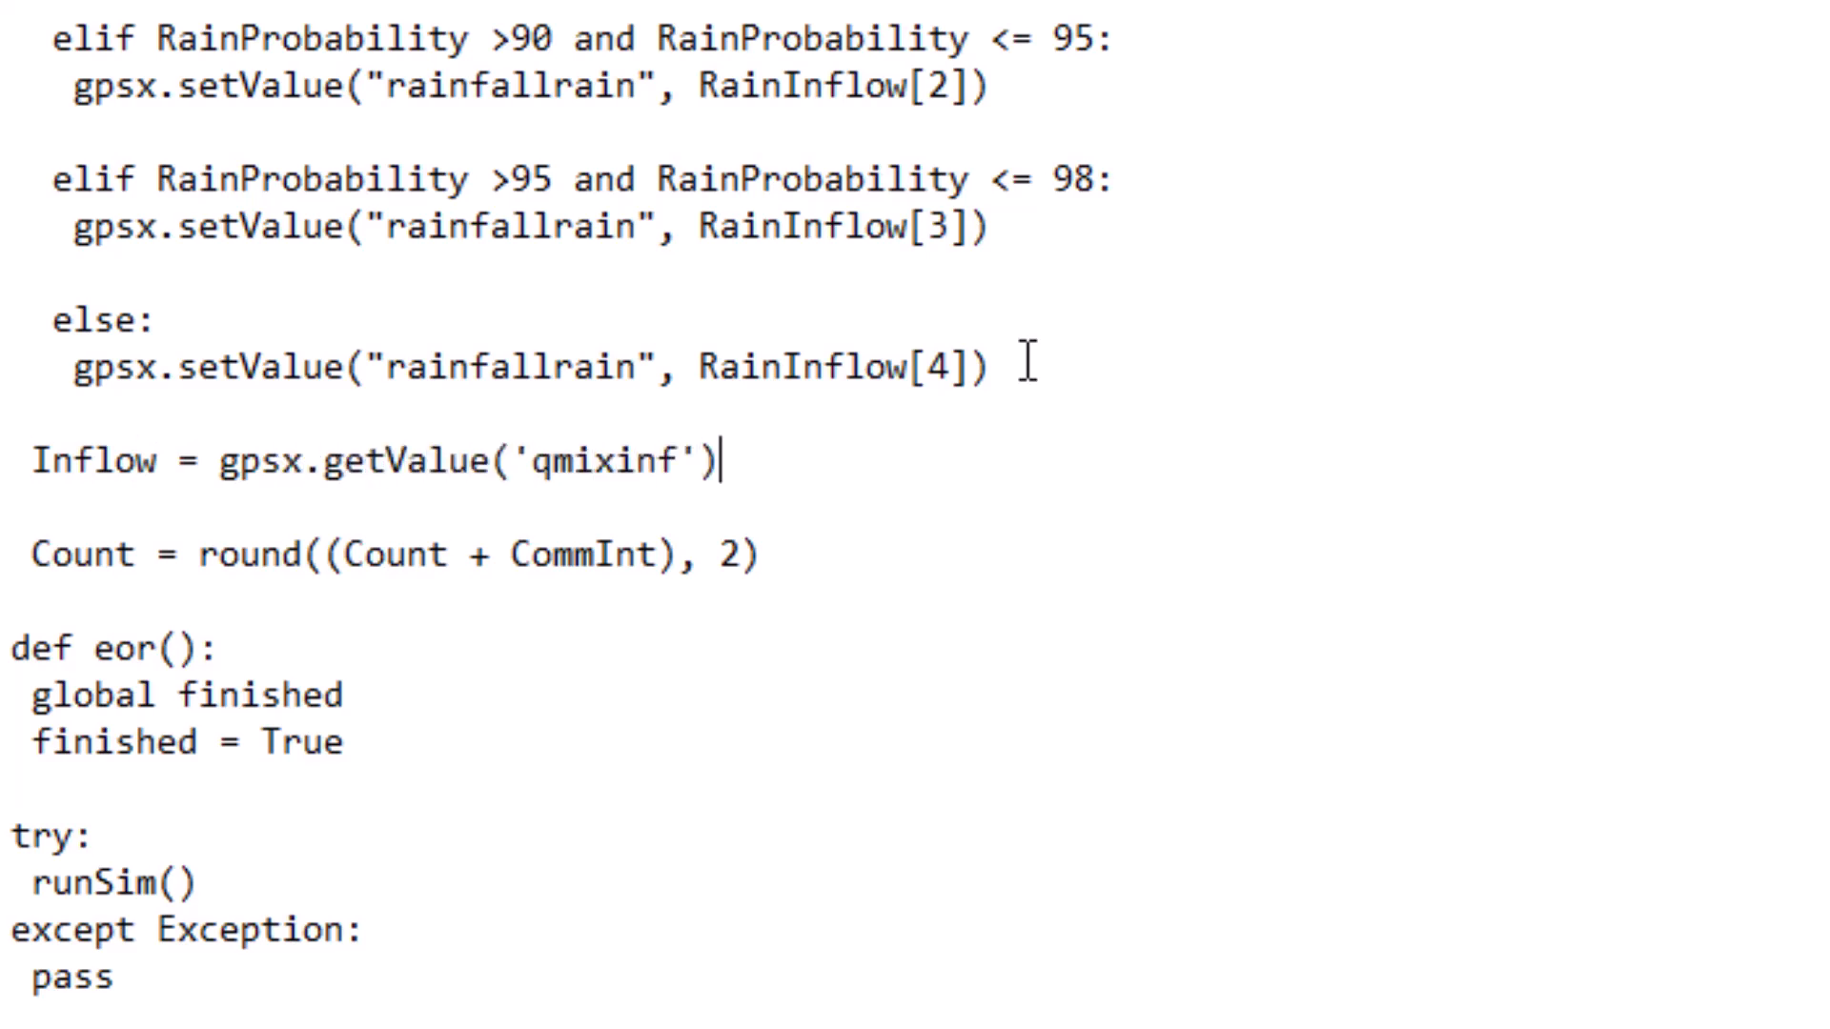
Below the Inflow line, add the condition if Inflow > MaxAeratorFlow: with the indented call gpsx.setValue('qconbypass', (Inflow - MaxAeratorFlow)).
{"action": "key", "text": "Return"}
{"action": "key", "text": "Return"}
{"action": "type", "text": "if "}
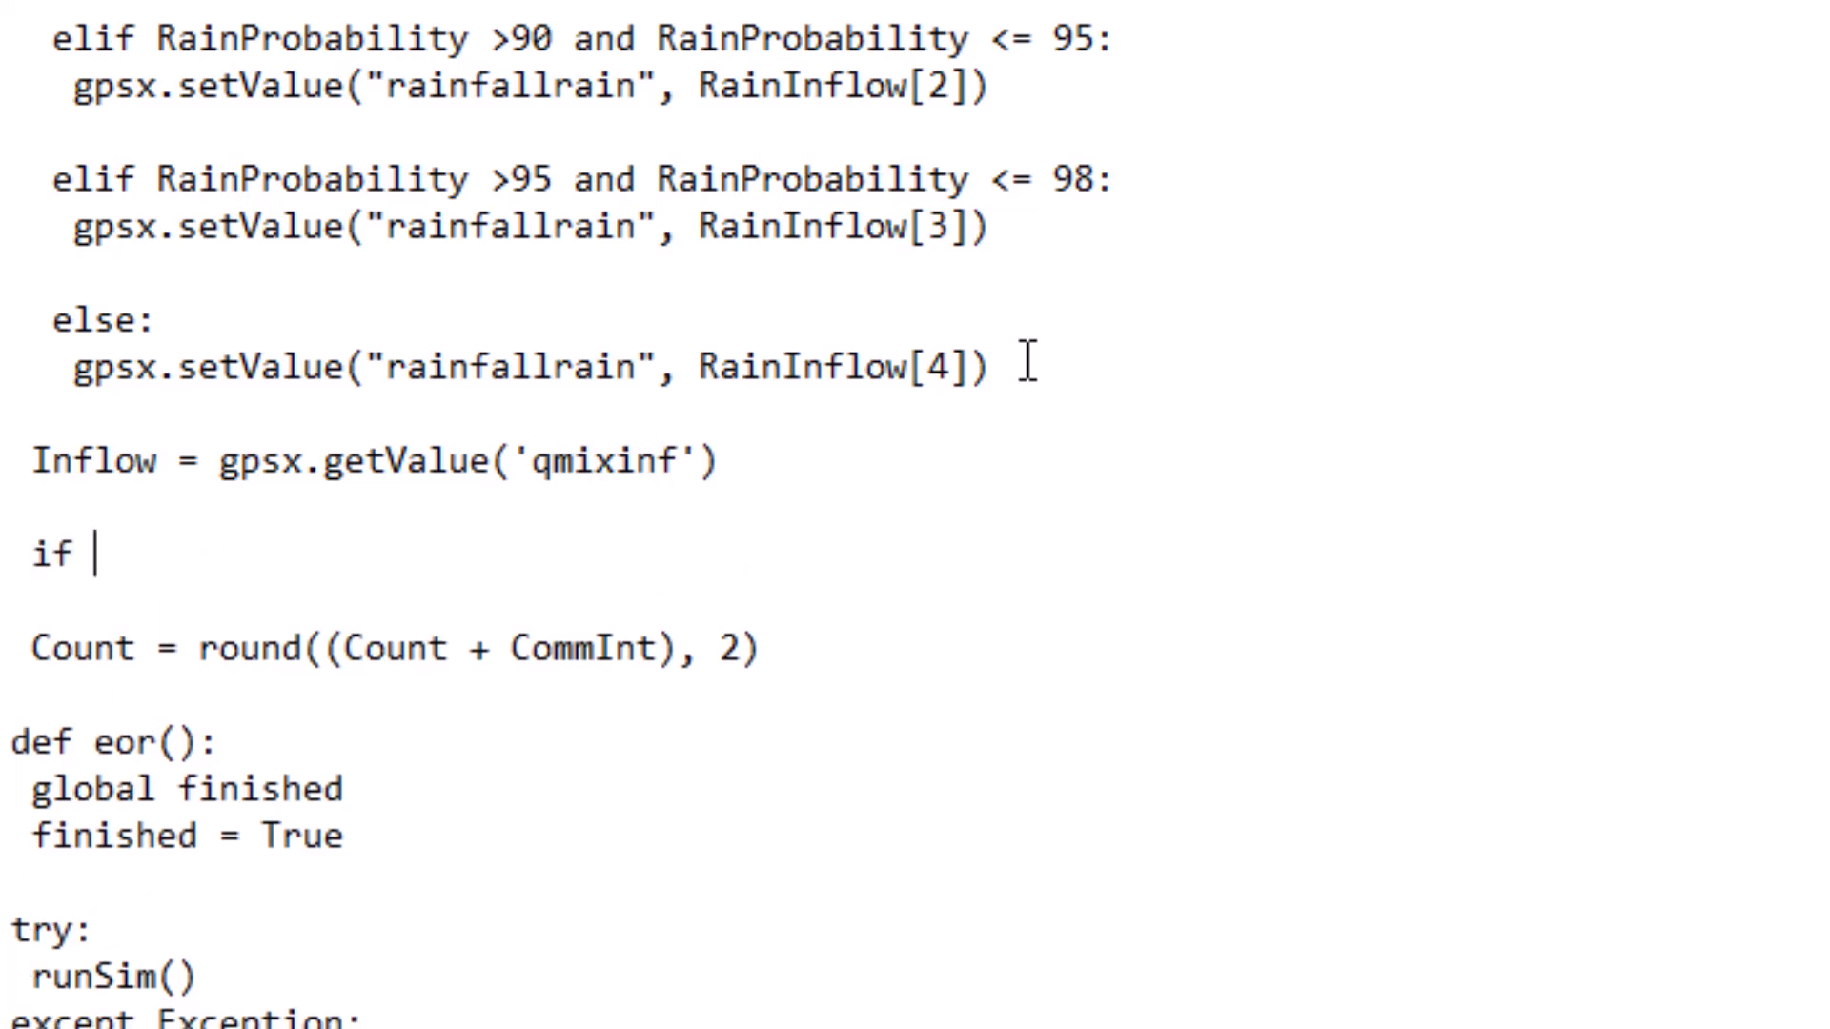
{"action": "type", "text": "Inflow > Max"}
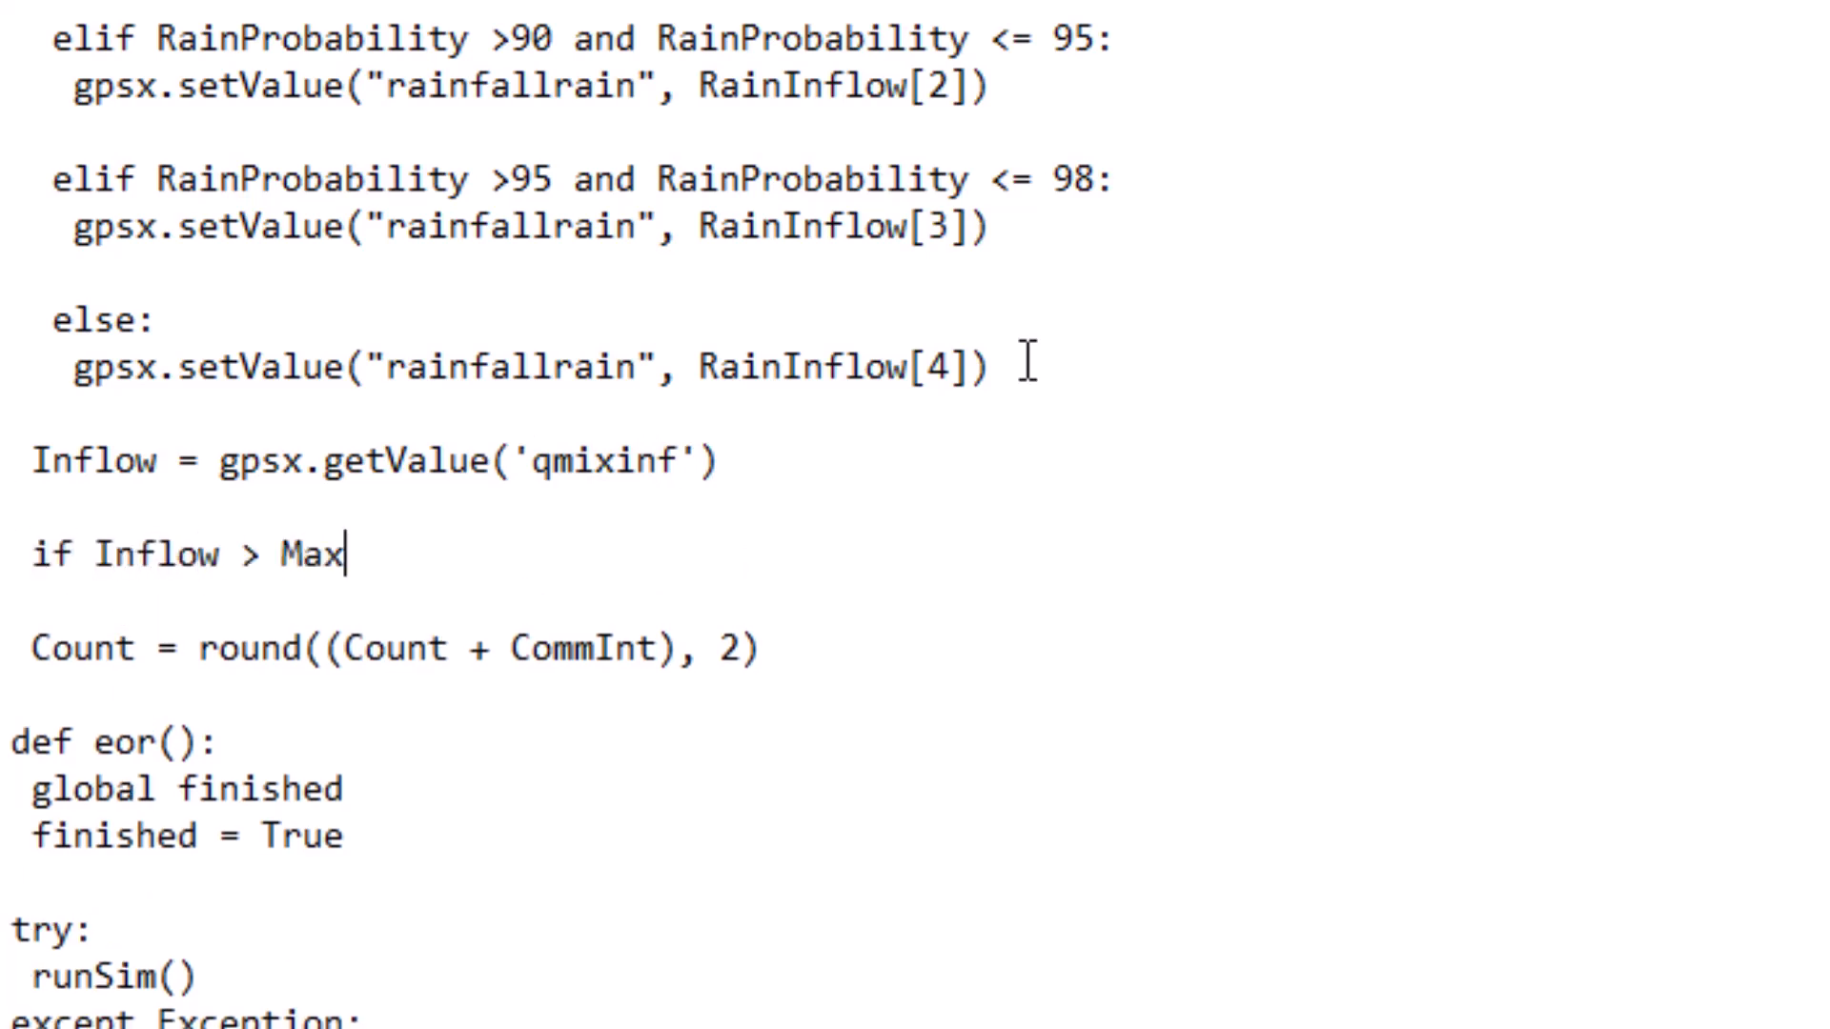
{"action": "type", "text": "AeratorFlow:"}
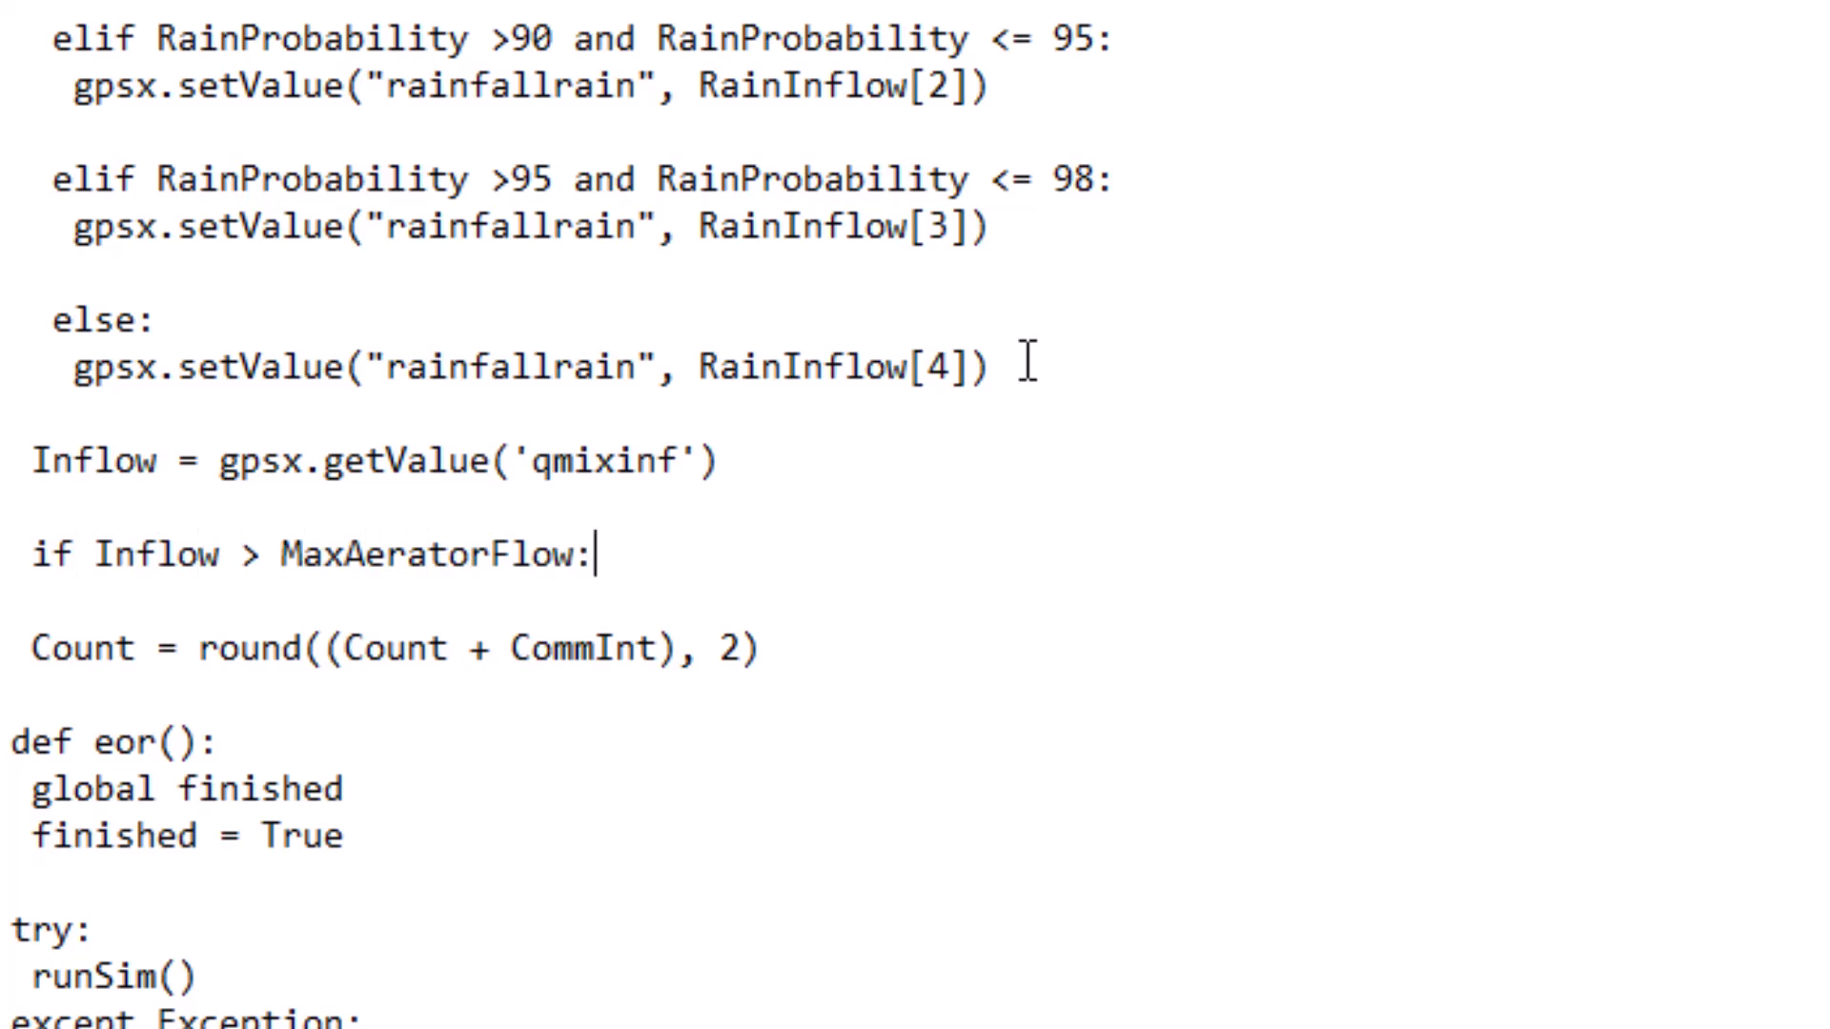
{"action": "key", "text": "Return"}
{"action": "type", "text": "gpsx"}
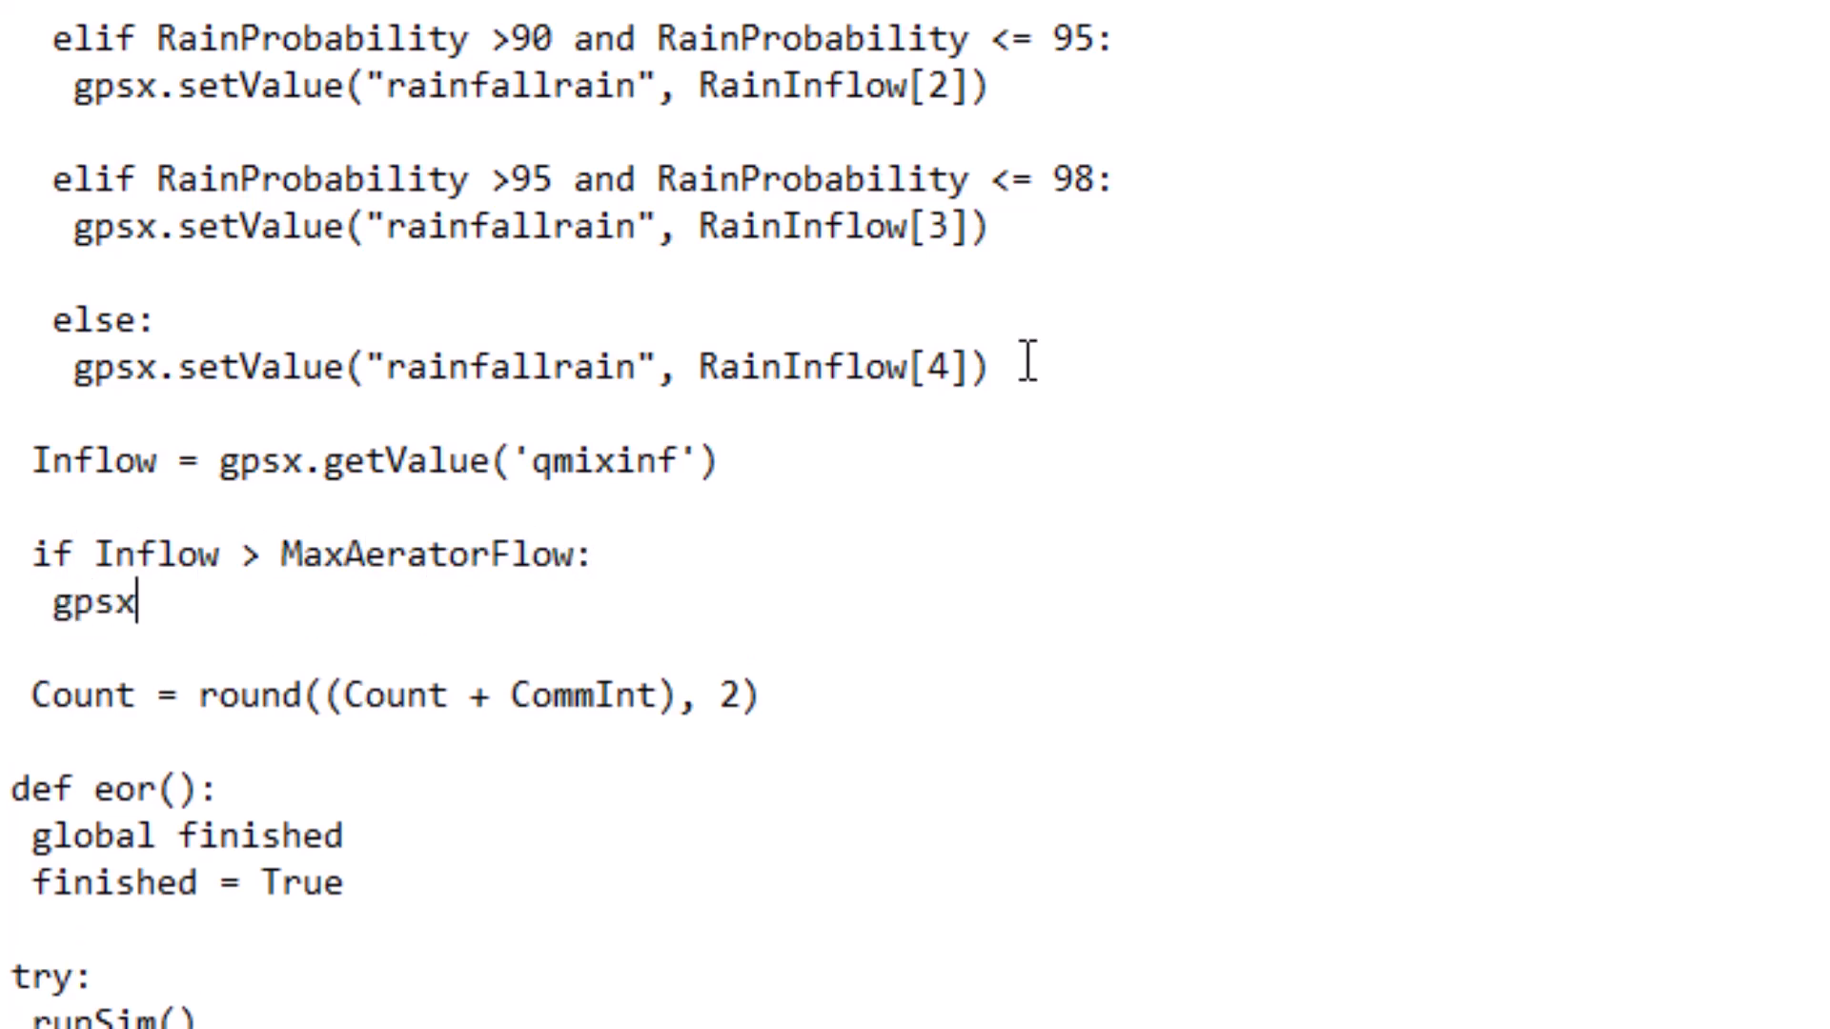
{"action": "type", "text": ".setValue('q"}
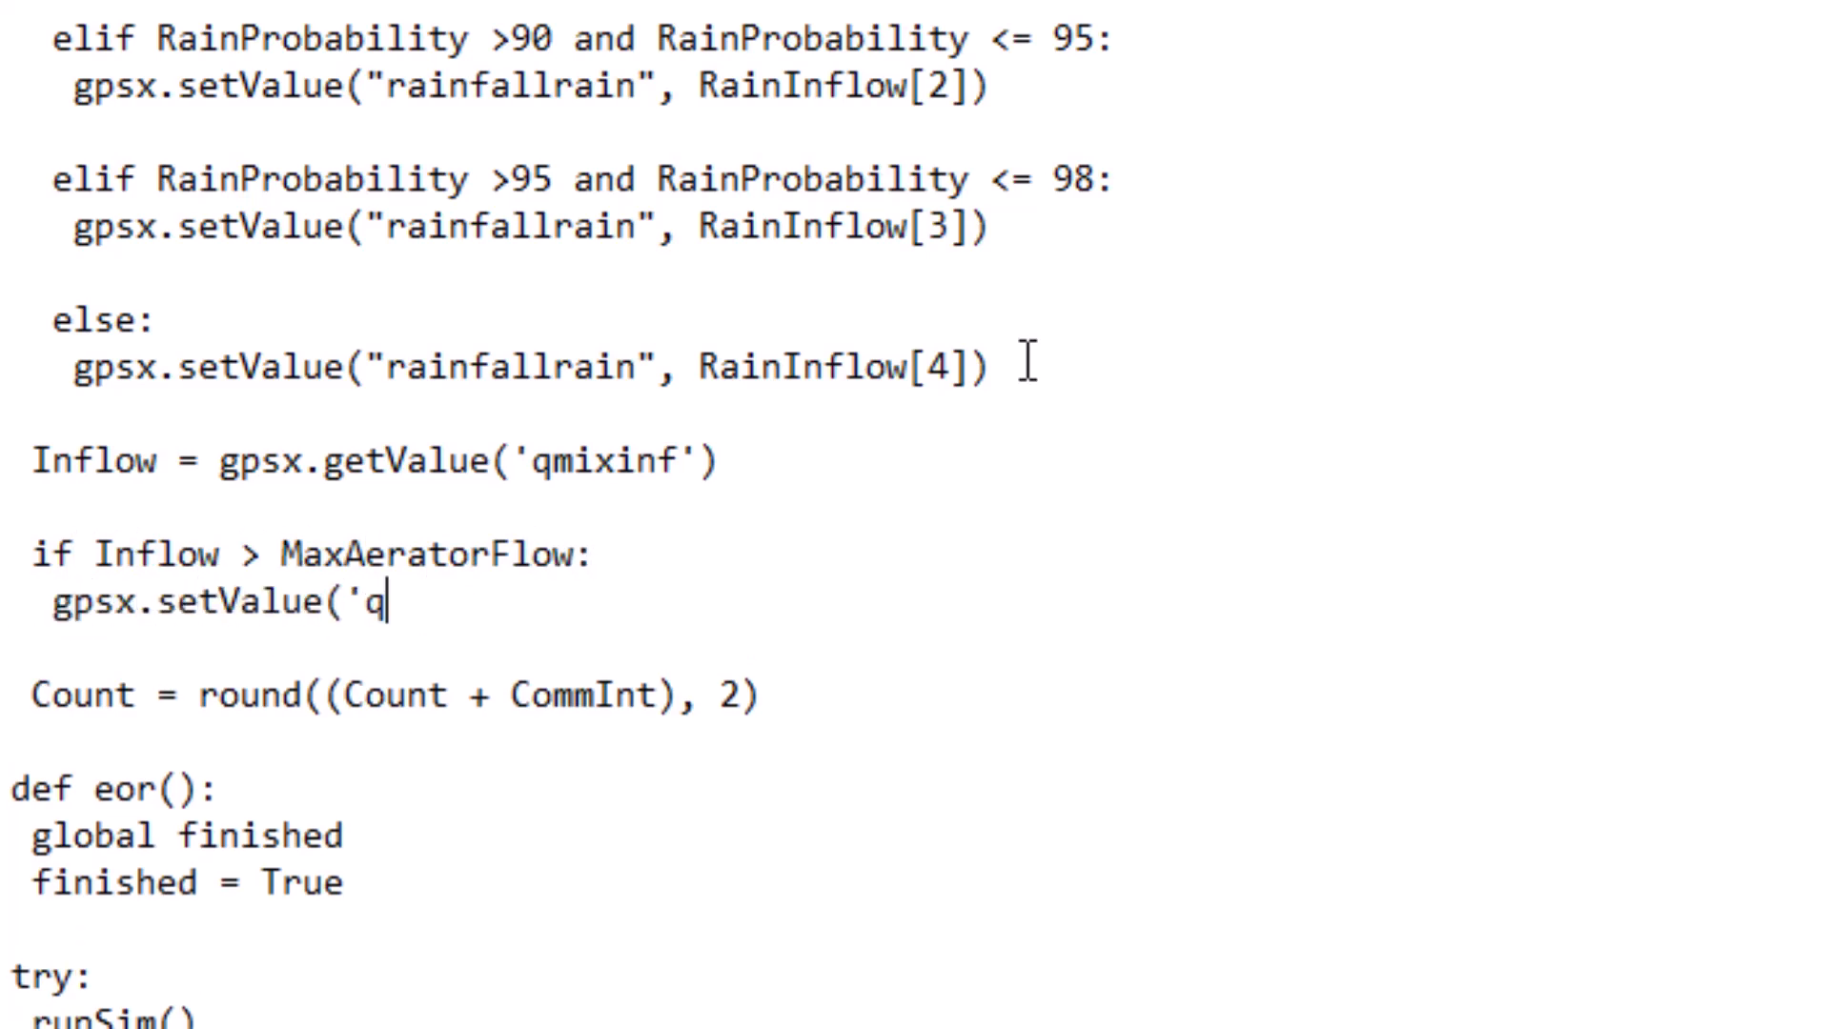
{"action": "type", "text": "conbypass', (Inf"}
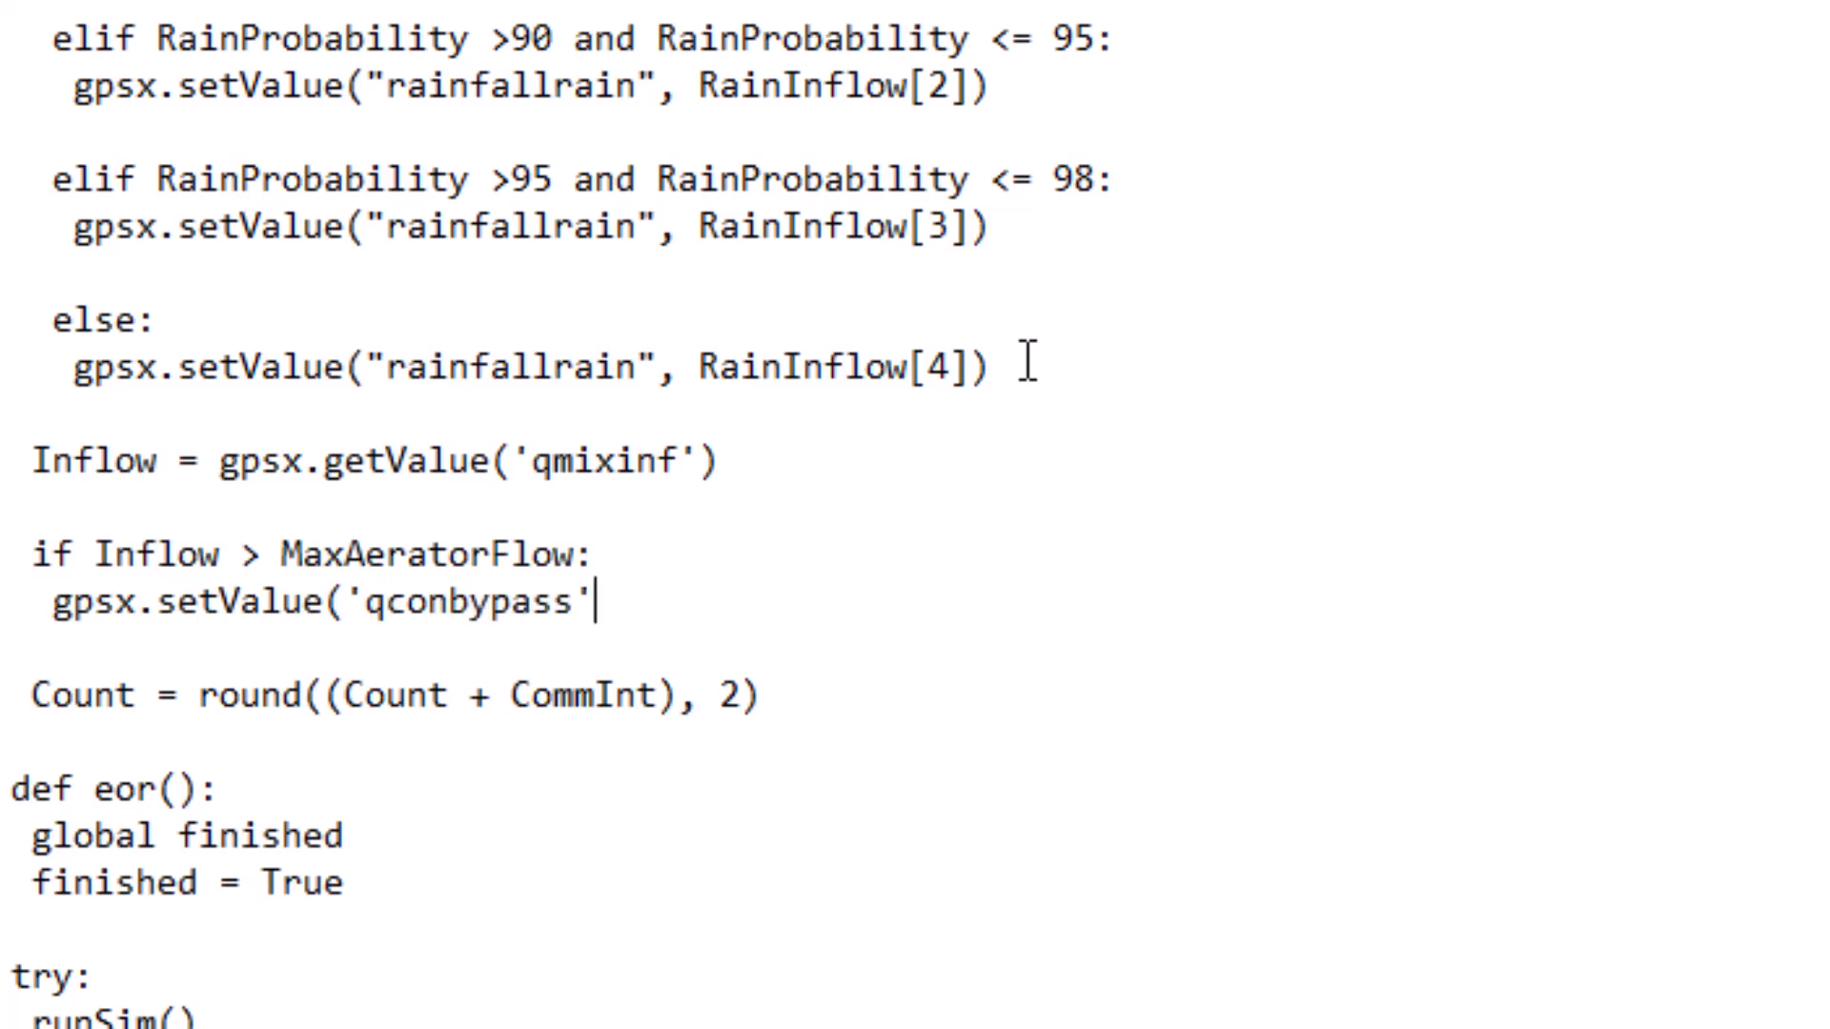
{"action": "type", "text": "low - "}
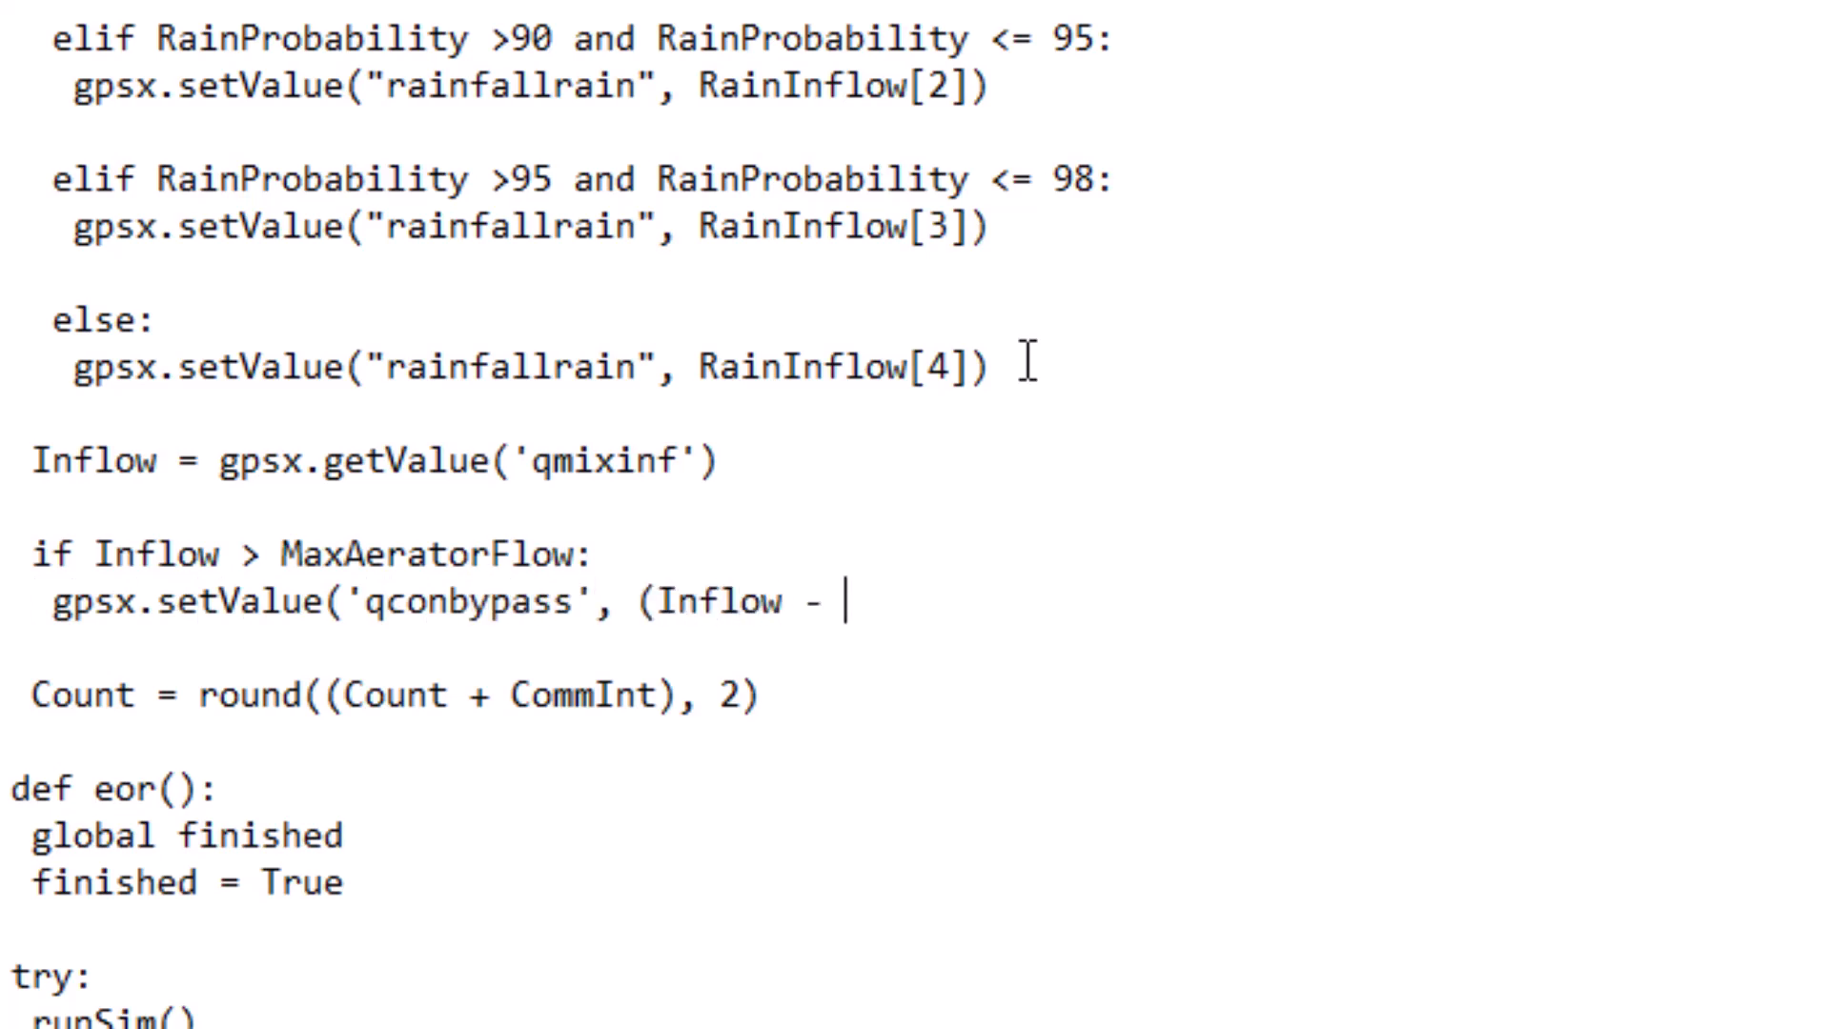
{"action": "type", "text": "MaxAerator"}
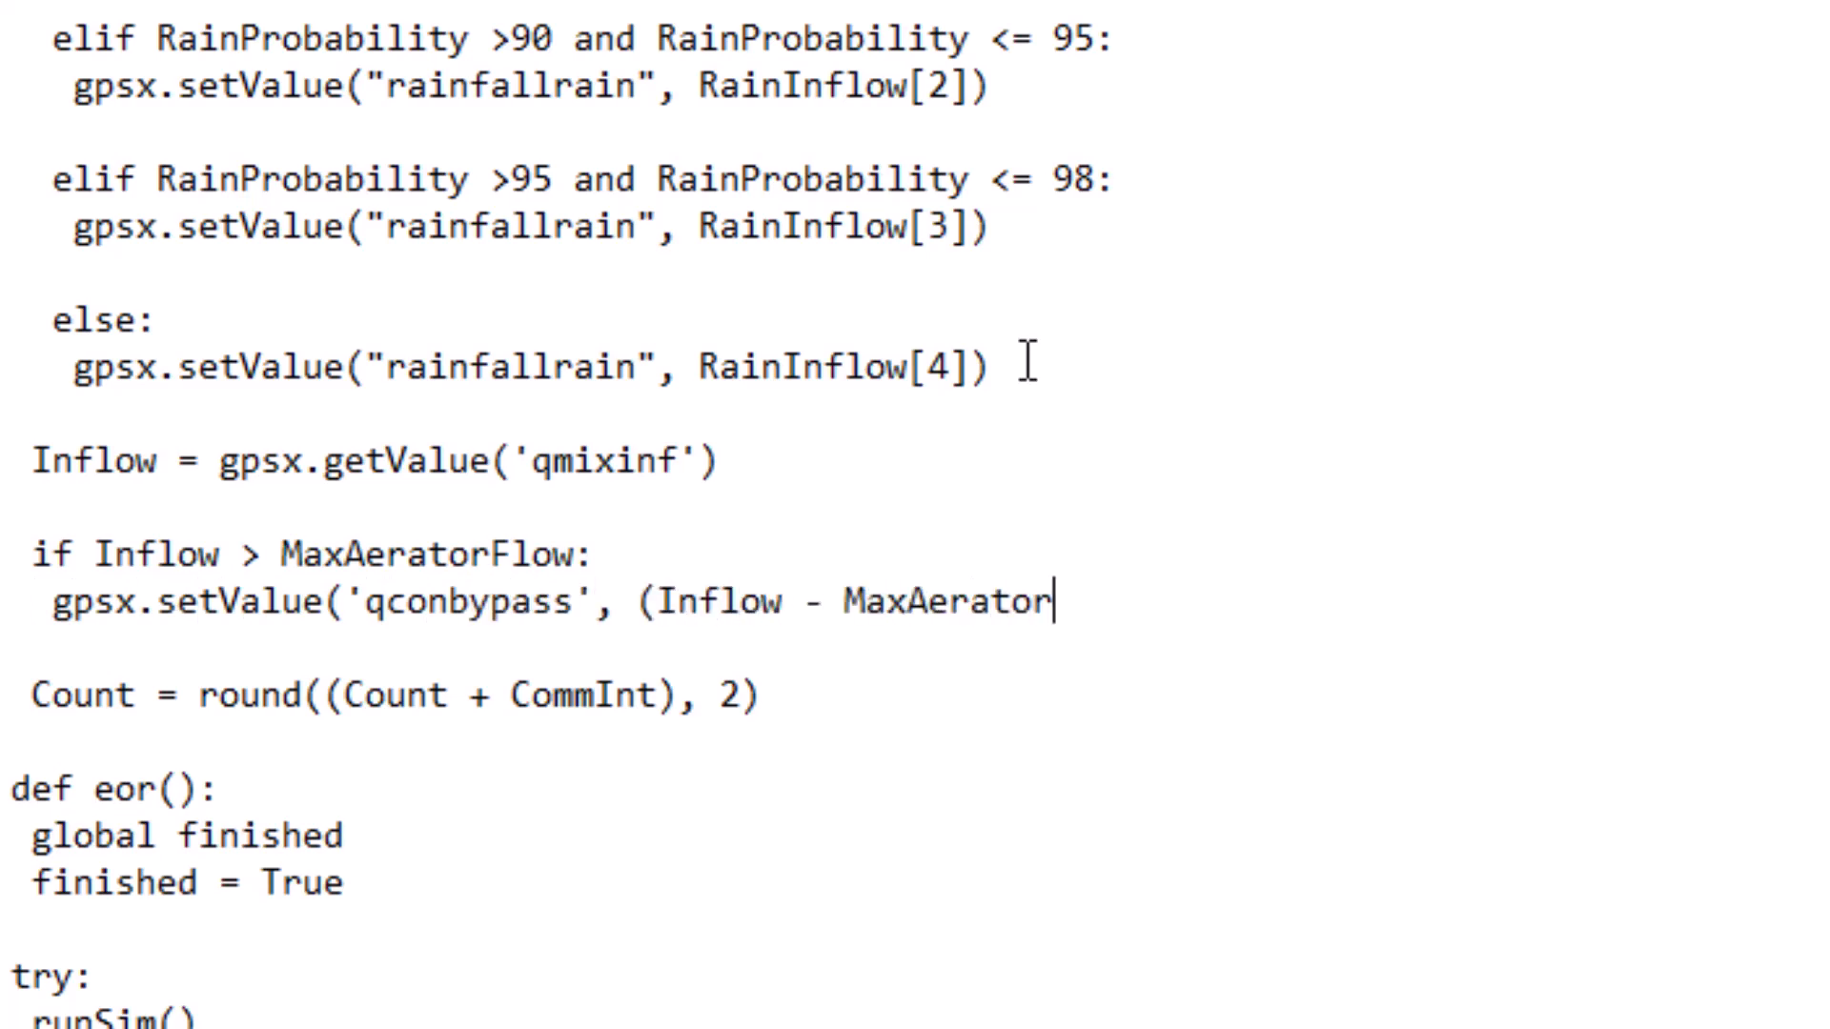
{"action": "type", "text": "Flow))"}
Below the if block in cint(), add an else: branch with the indented call gpsx.setValue('qconbypass', 0.0), and save the script.
{"action": "key", "text": "Return"}
{"action": "type", "text": "else:"}
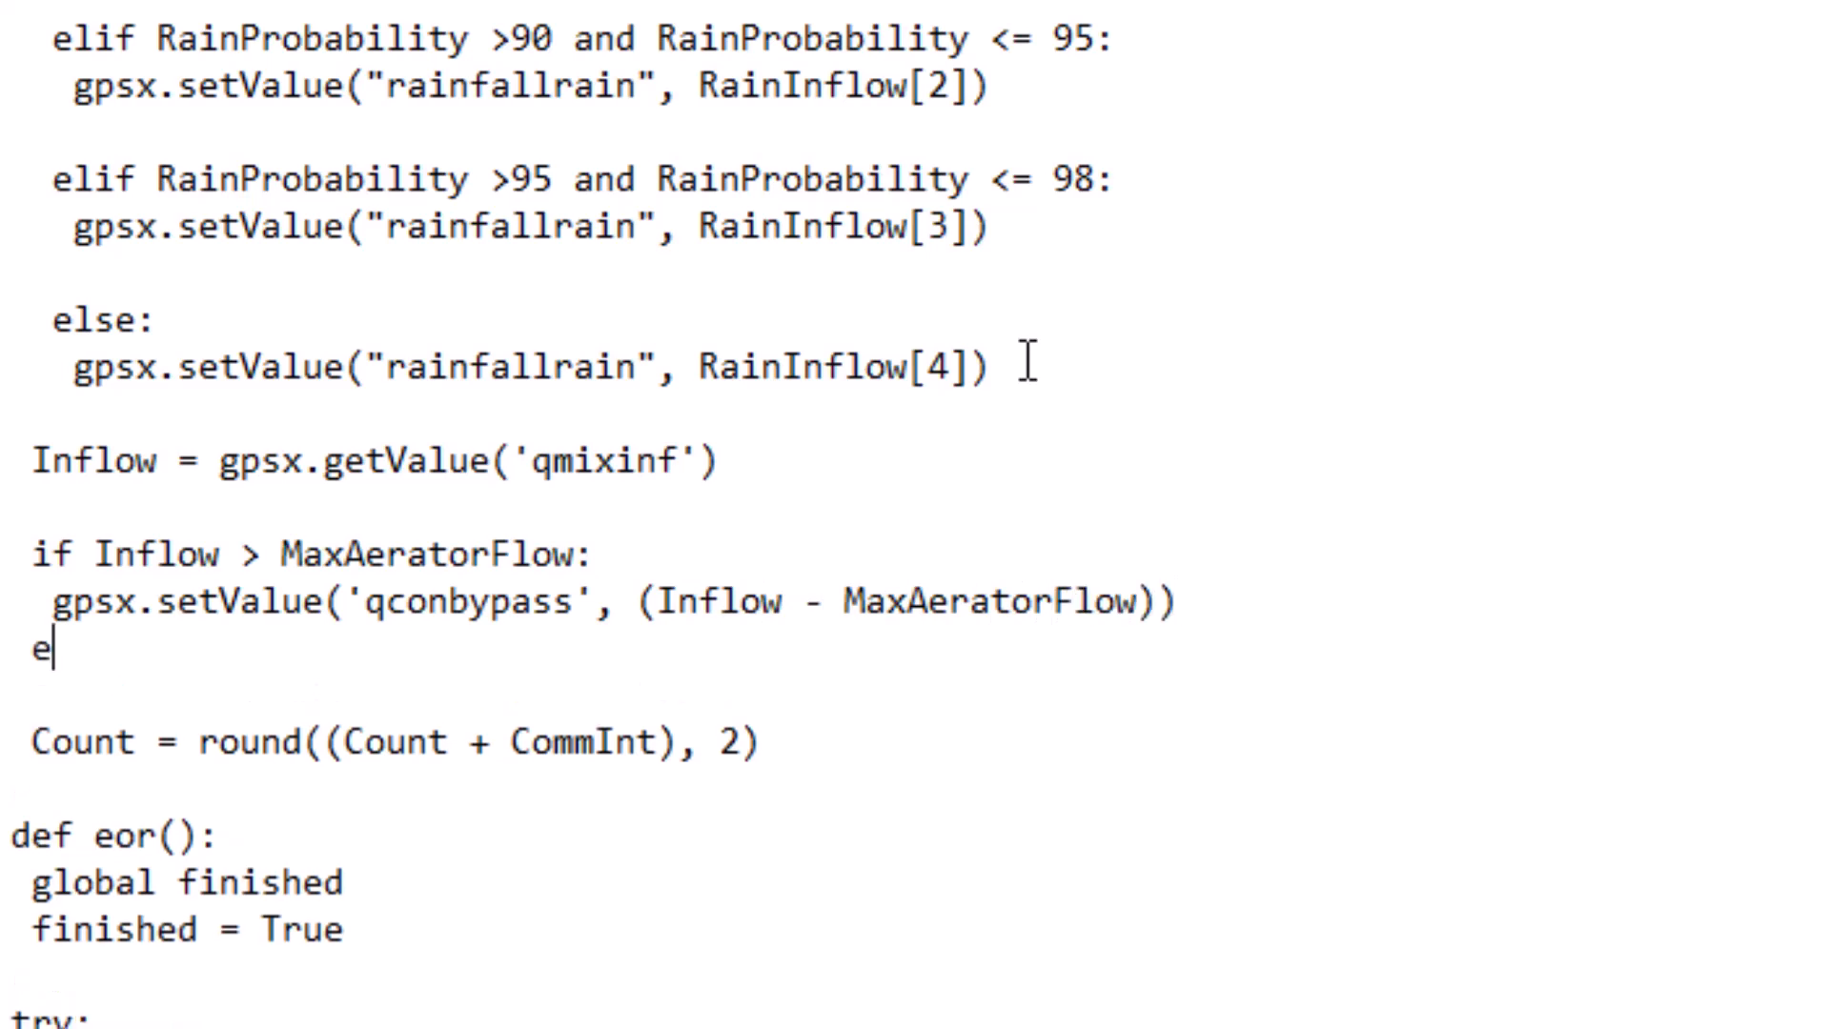
{"action": "key", "text": "Return"}
{"action": "type", "text": "gps"}
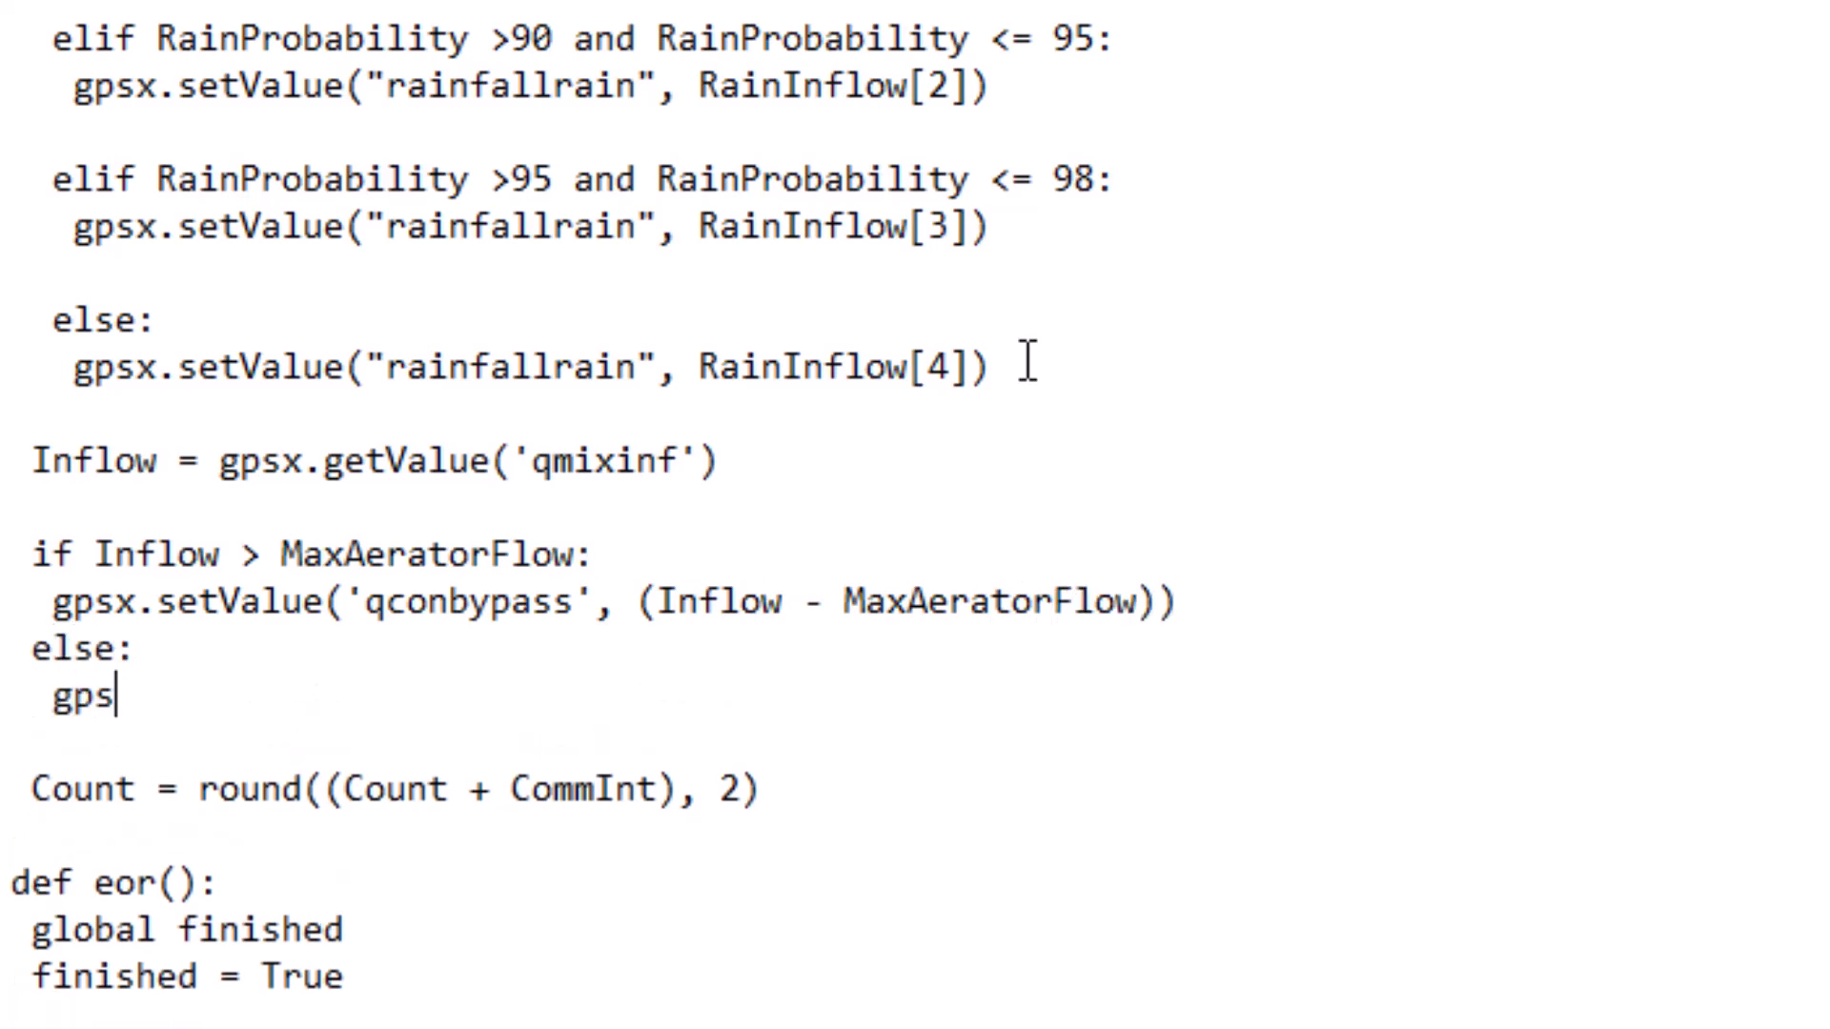
{"action": "type", "text": "x.setVa"}
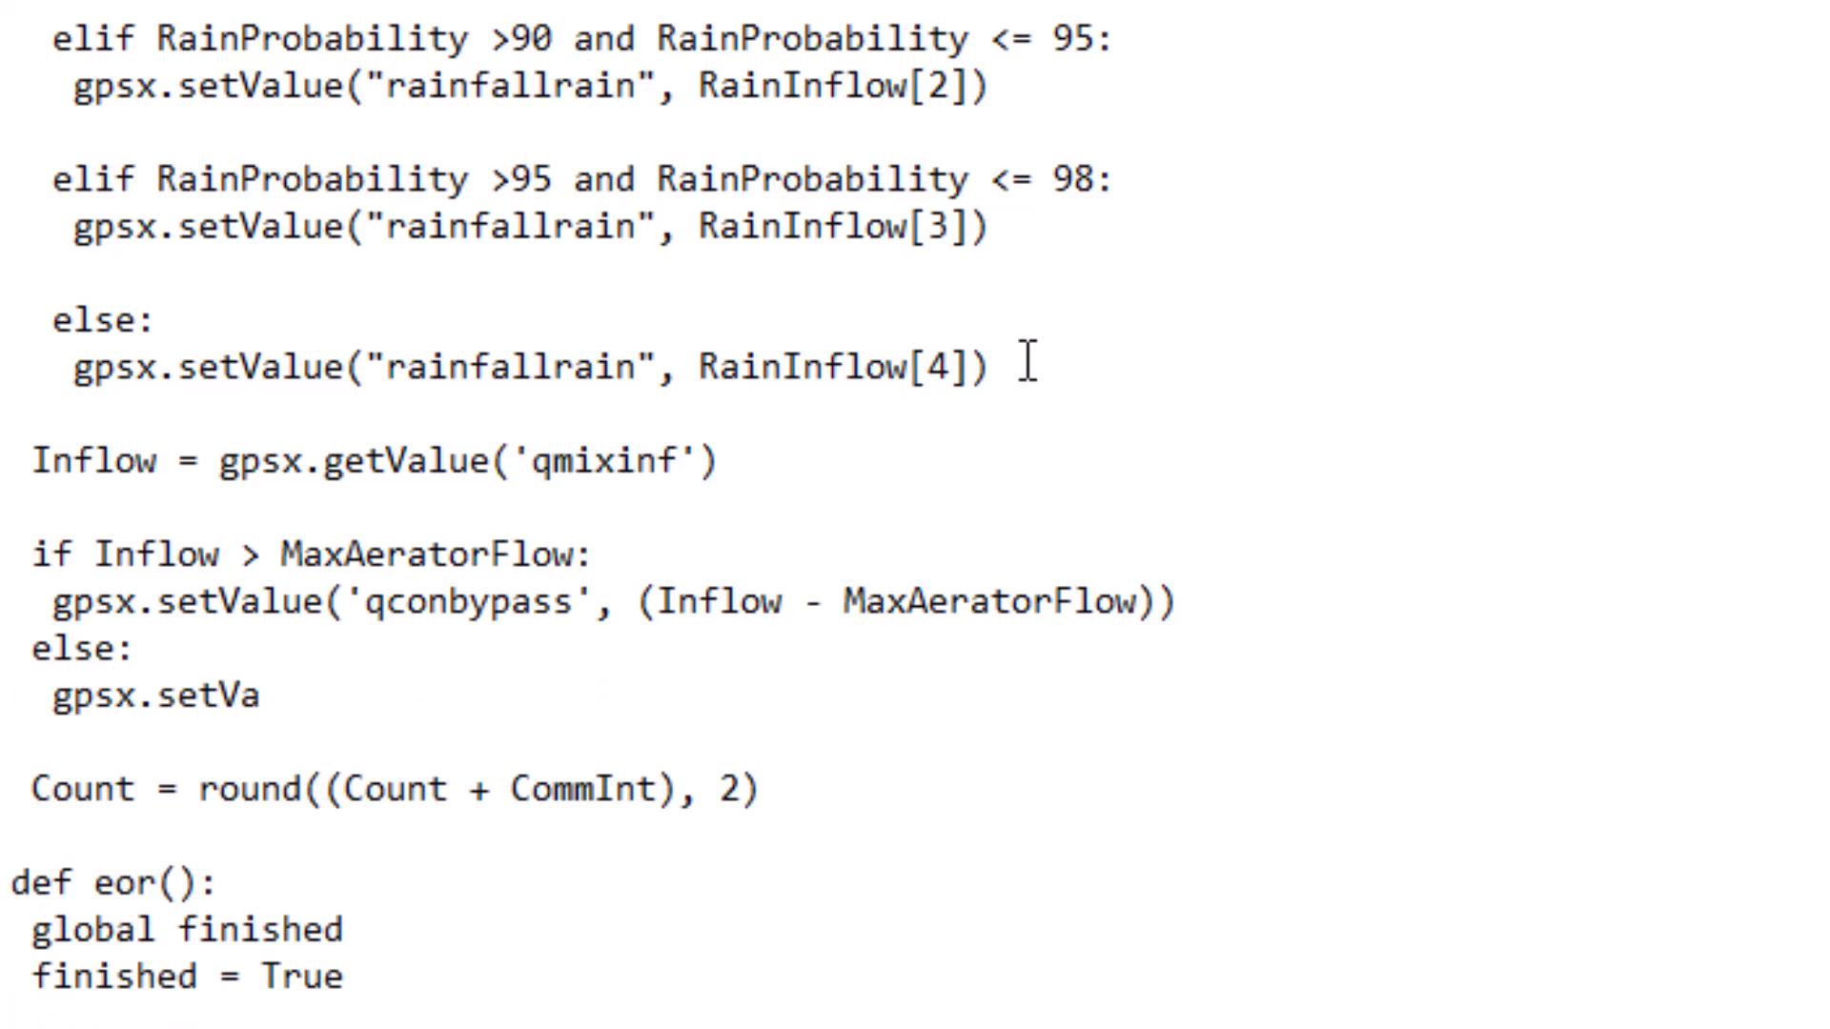
{"action": "type", "text": "lue('qconbypass"}
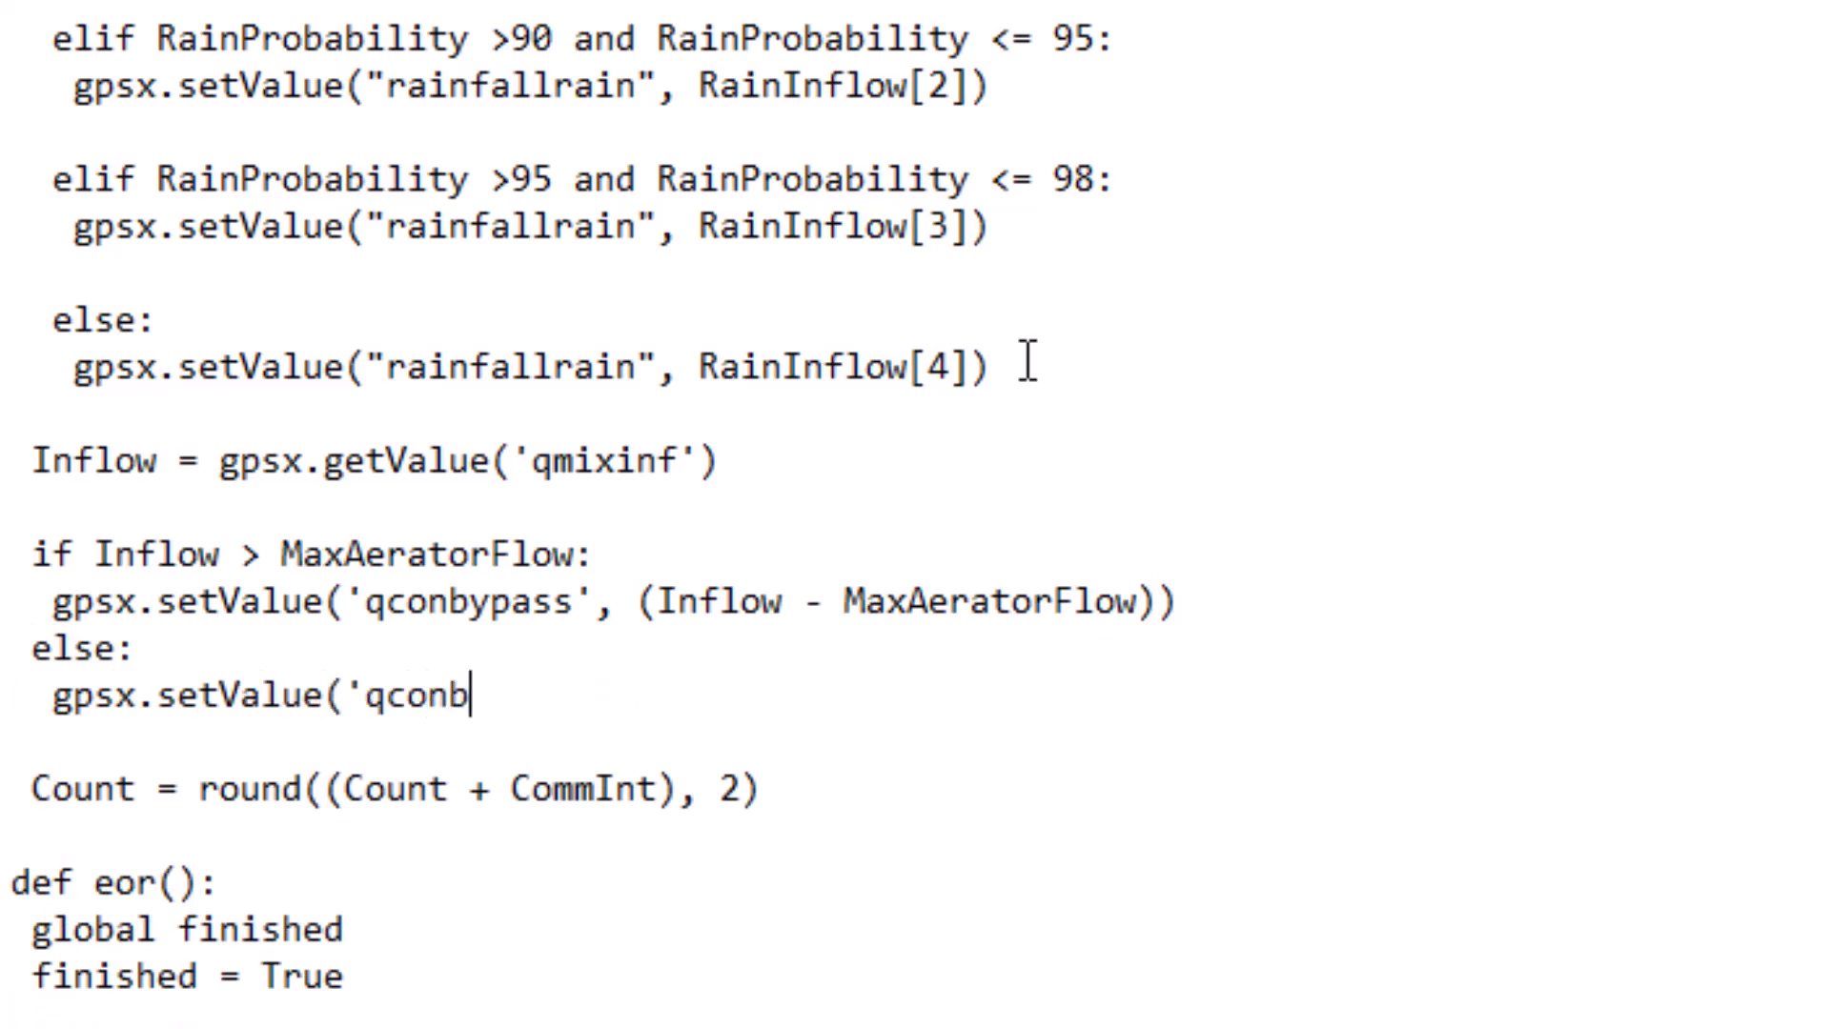
{"action": "type", "text": "', 0.0)"}
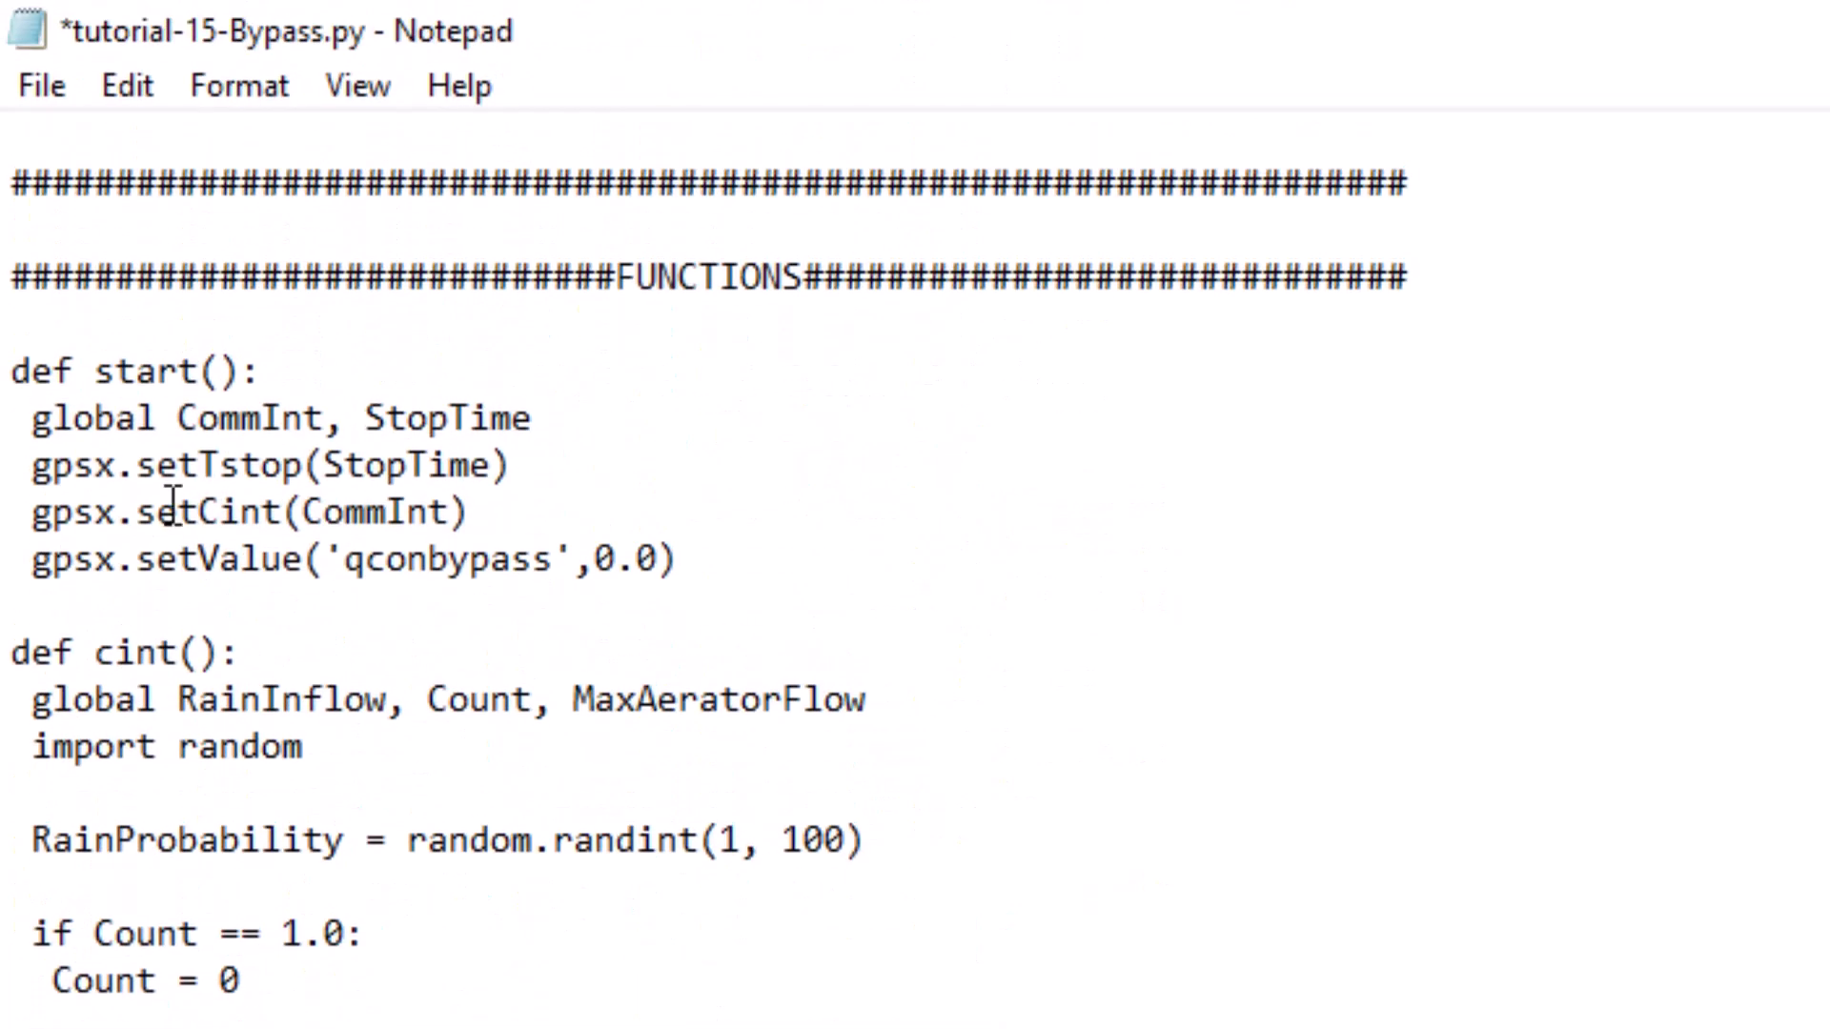
{"action": "left_click", "coordinate": [58, 96]}
{"action": "left_click", "coordinate": [121, 319]}
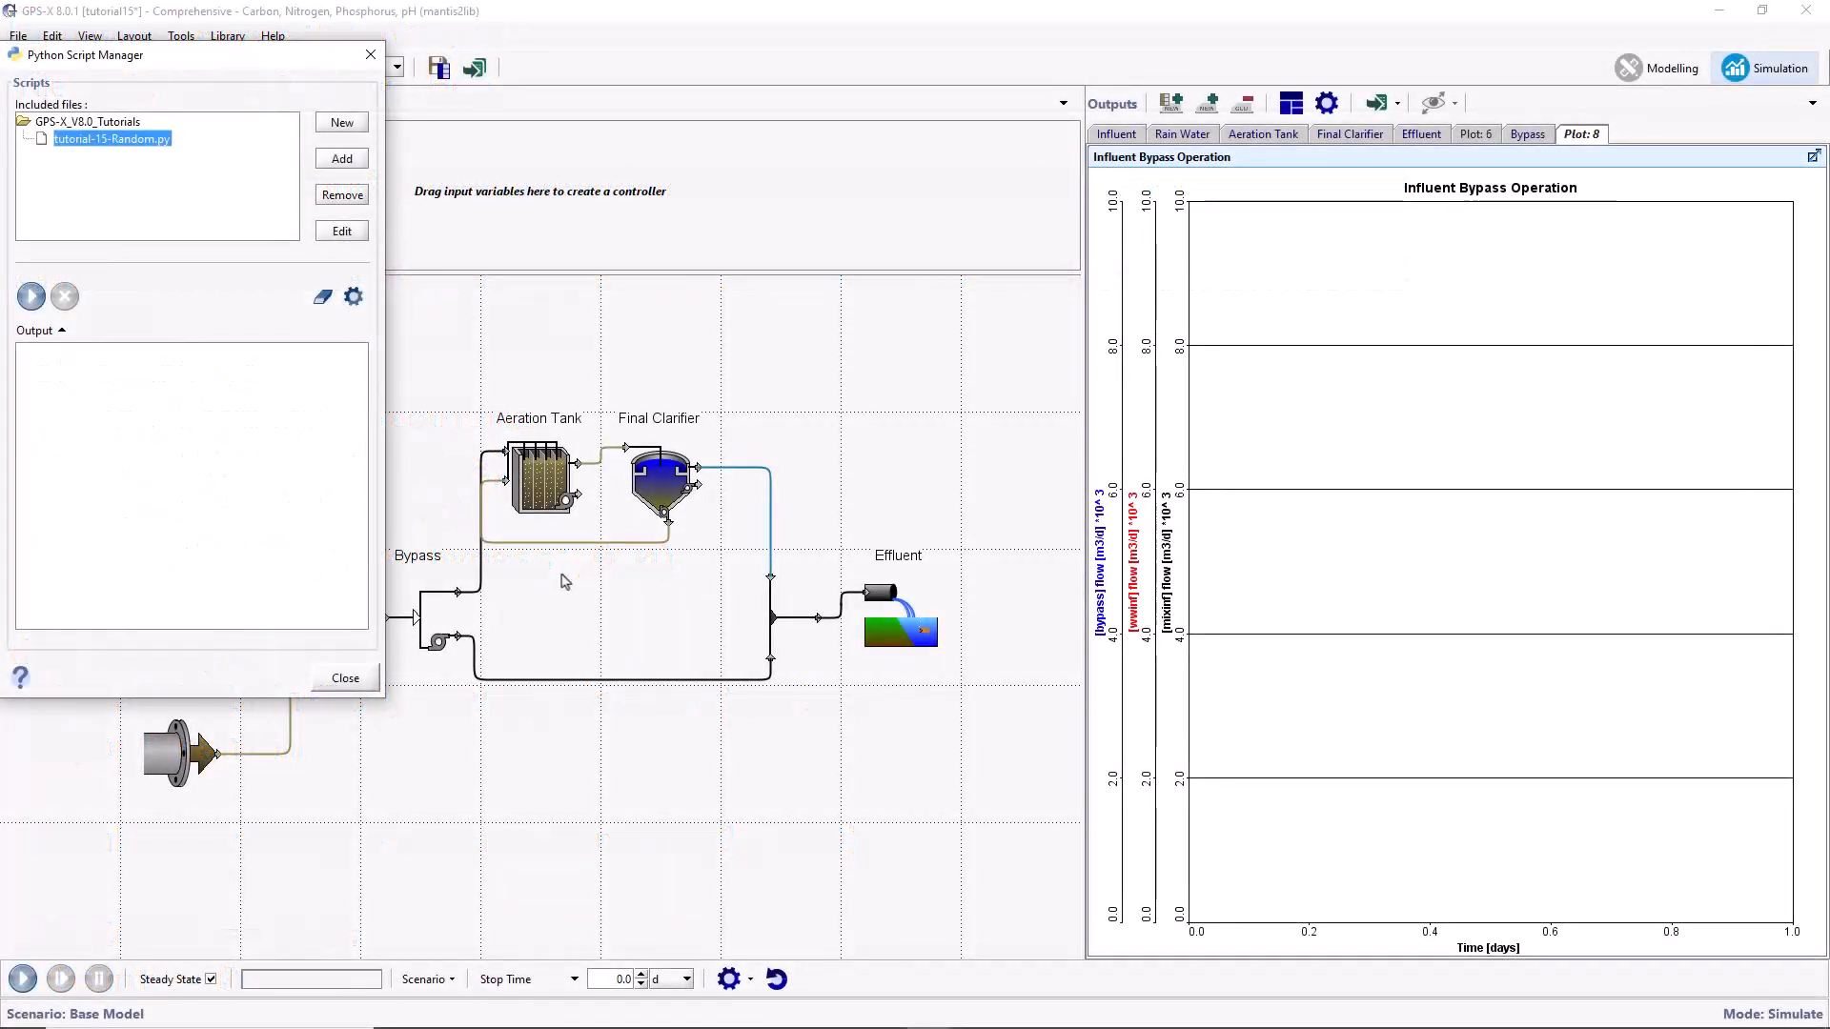
Switch to GPS-X, add tutorial-15-Bypass.py to the Python Script Manager, and run it.
{"action": "left_click", "coordinate": [342, 158]}
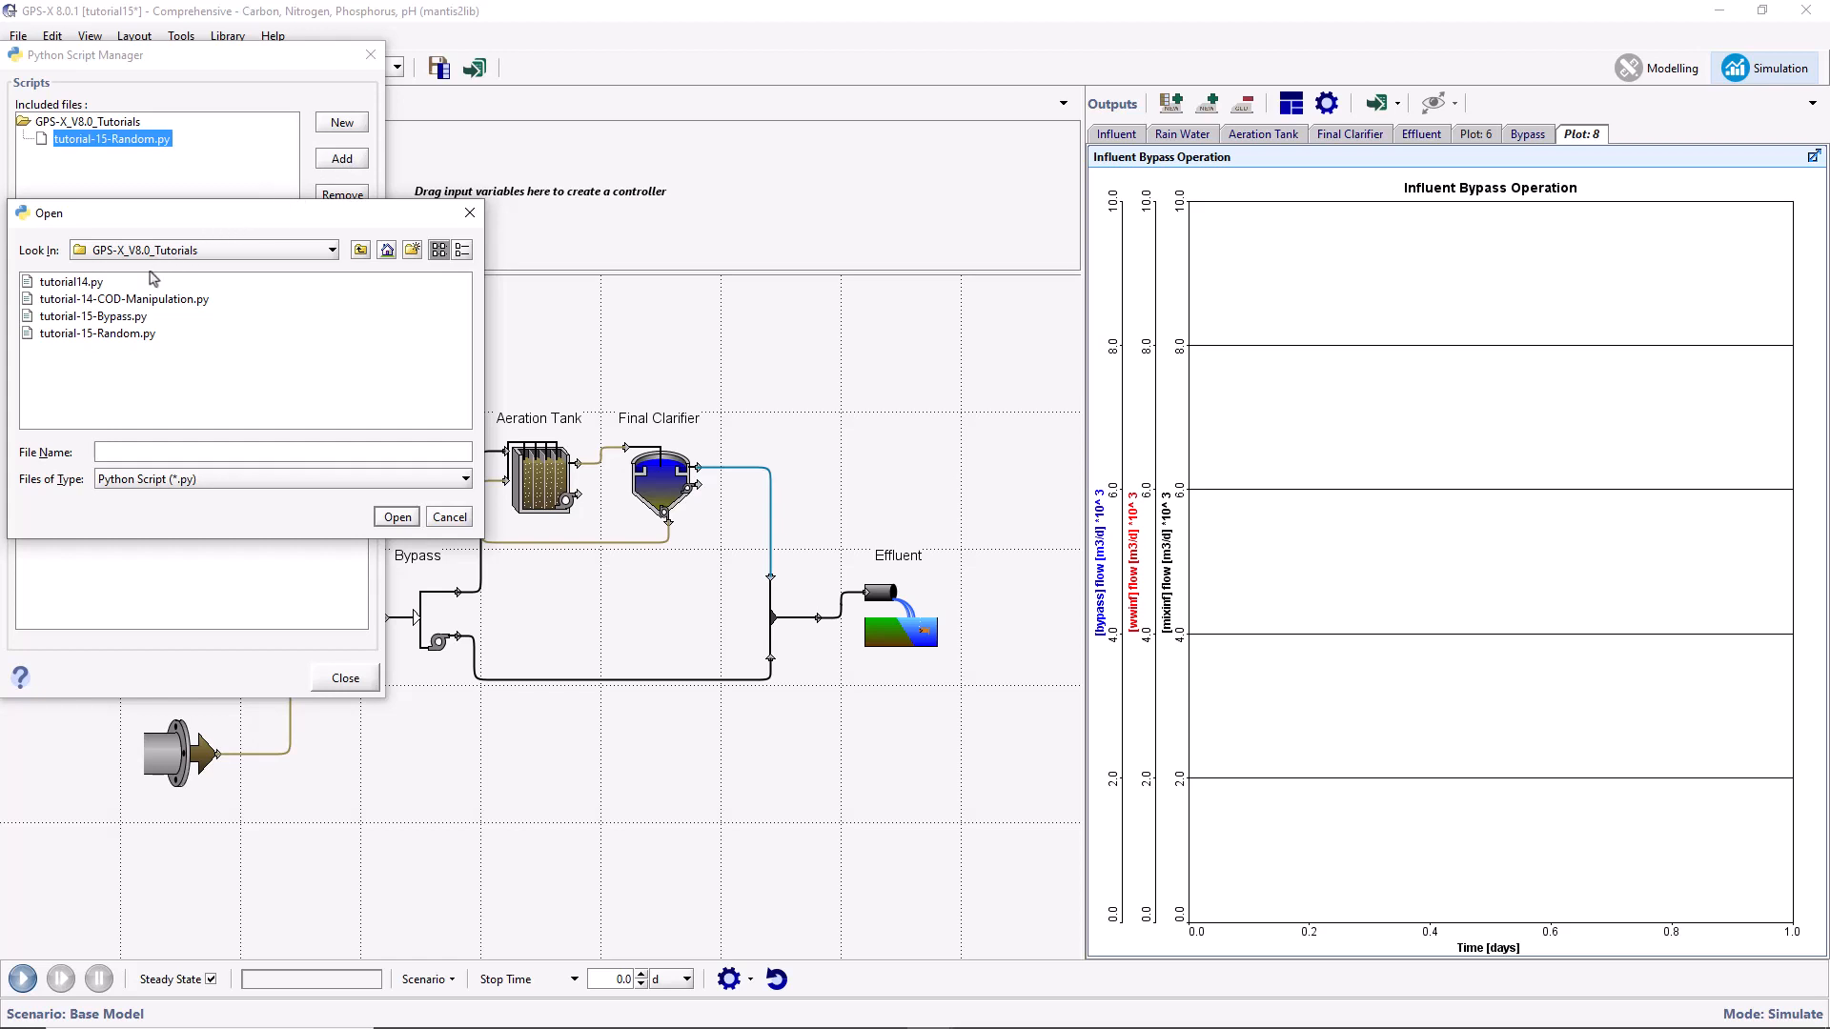
{"action": "left_click", "coordinate": [87, 316]}
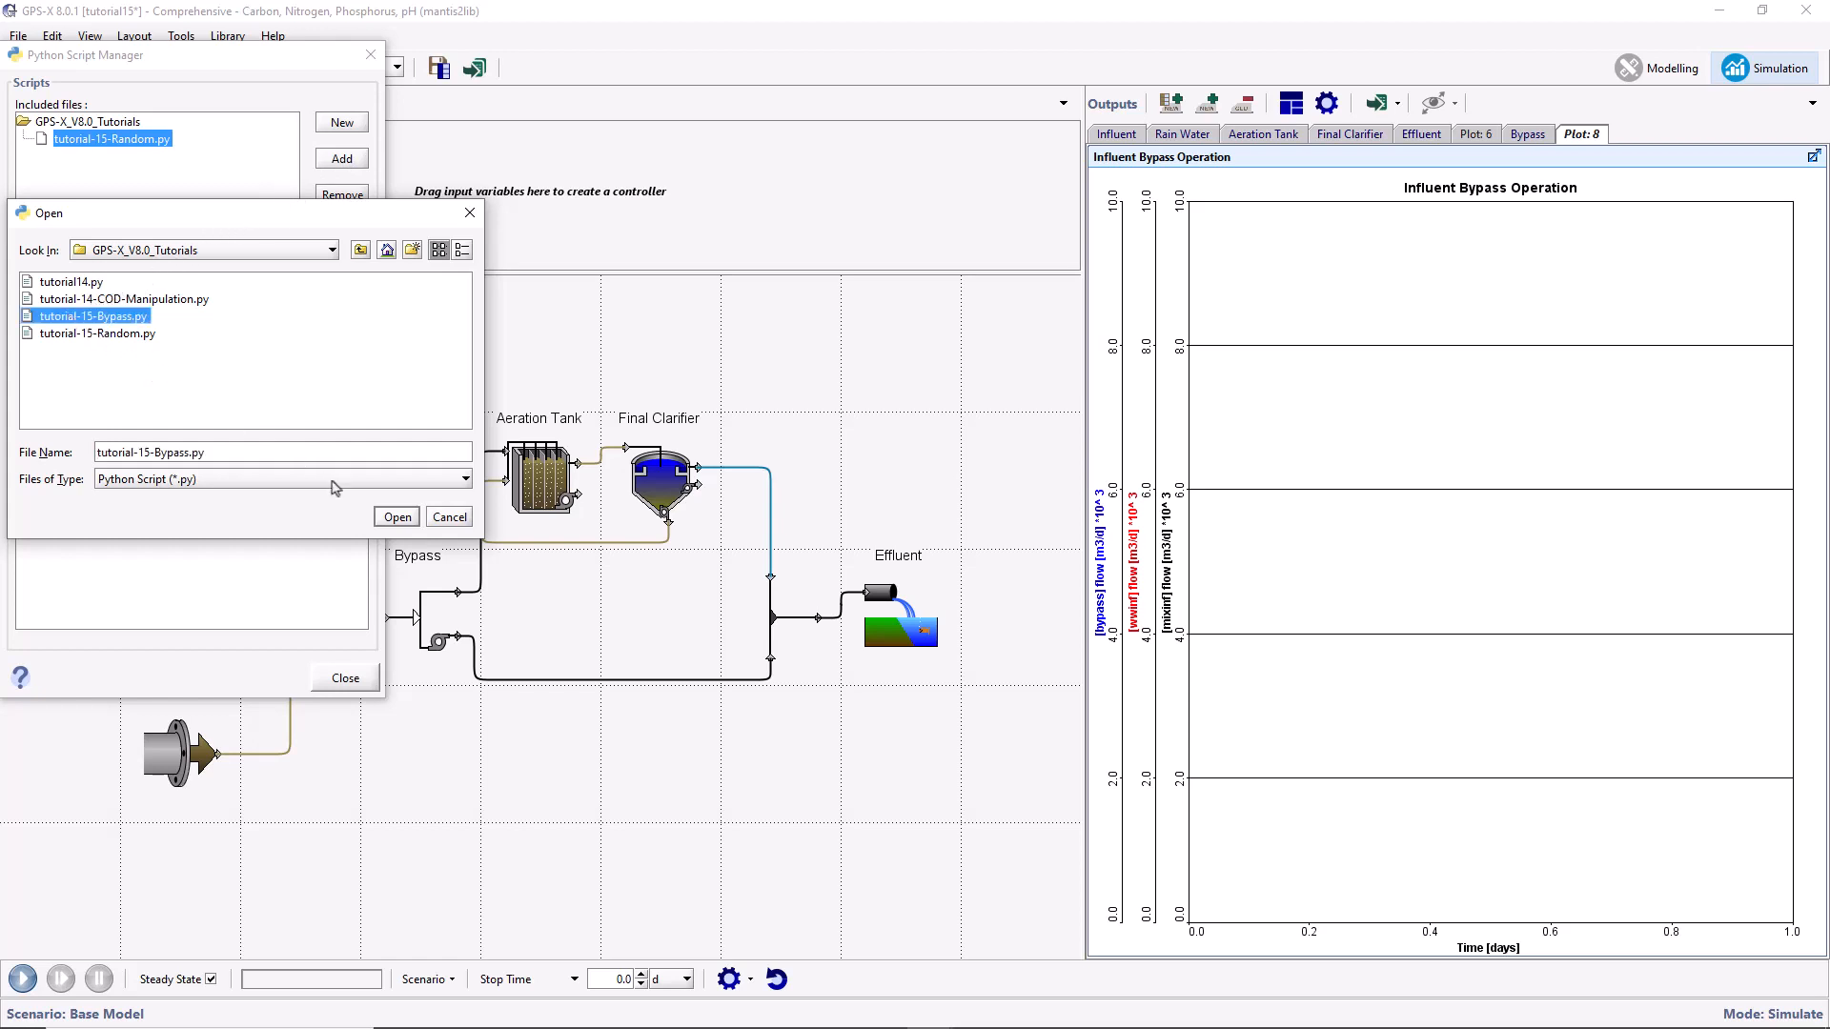
{"action": "left_click", "coordinate": [396, 516]}
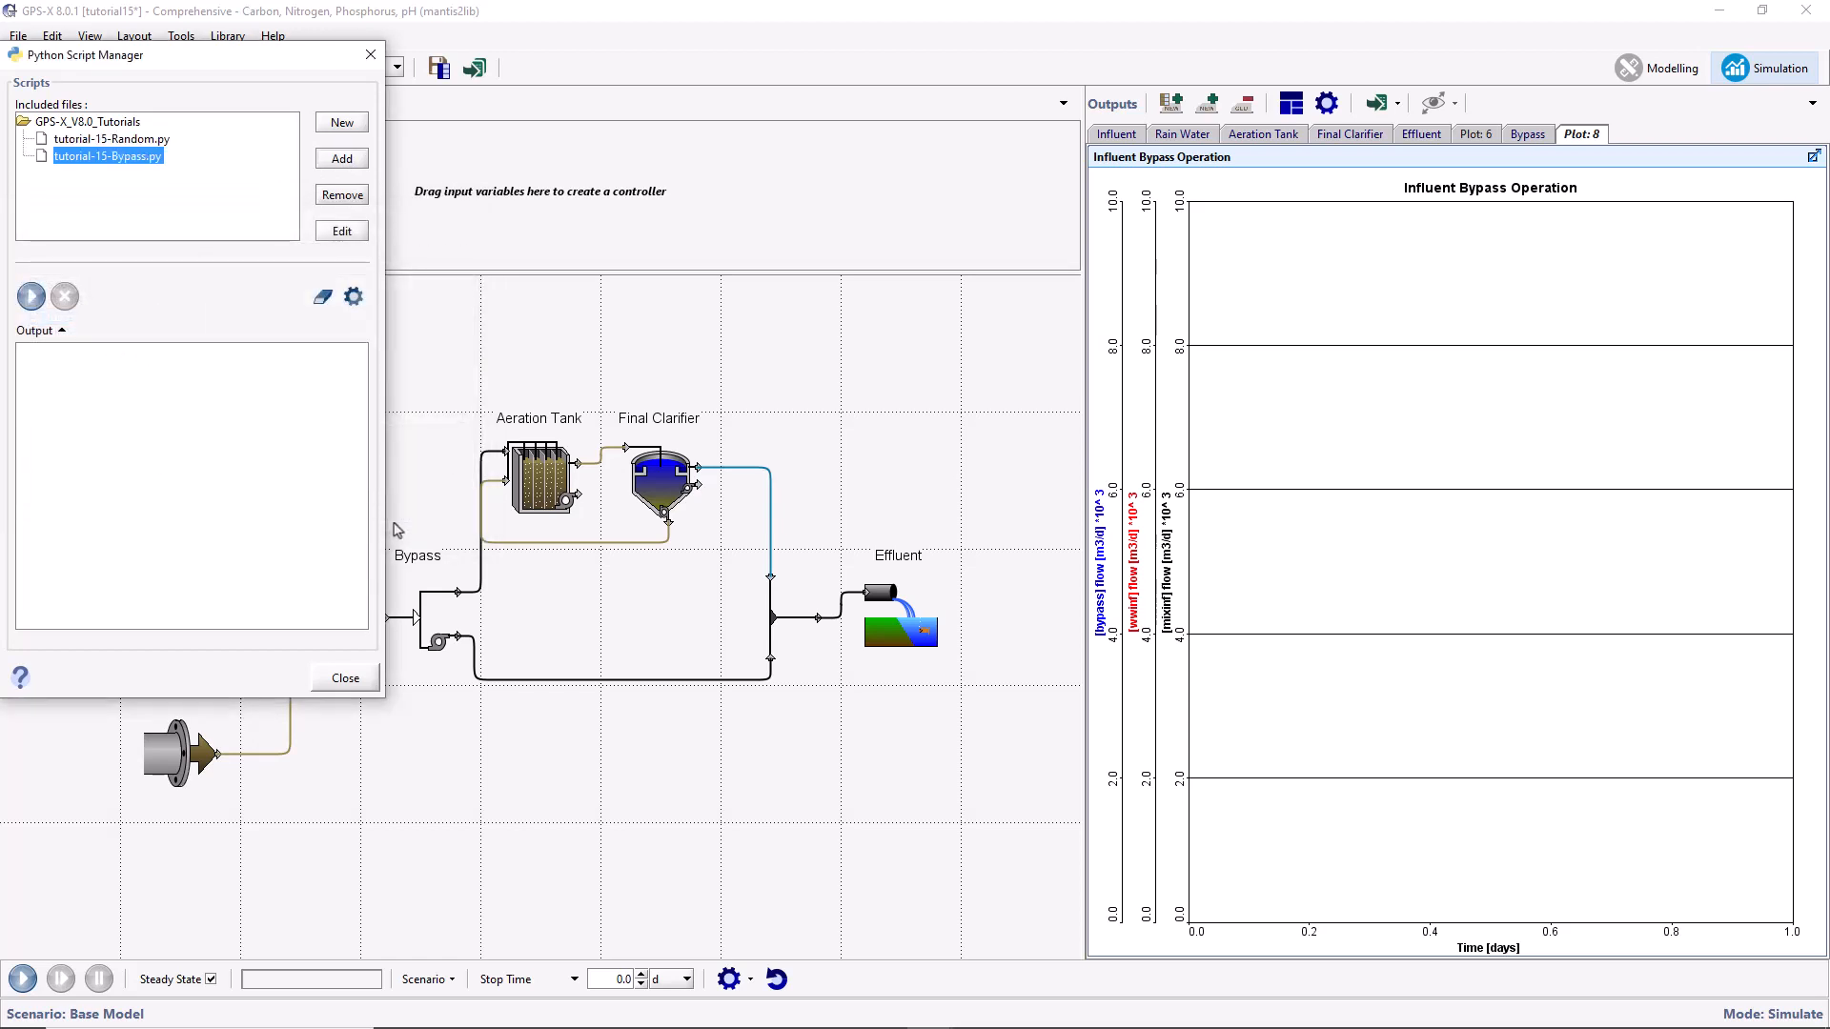
{"action": "left_click", "coordinate": [34, 298]}
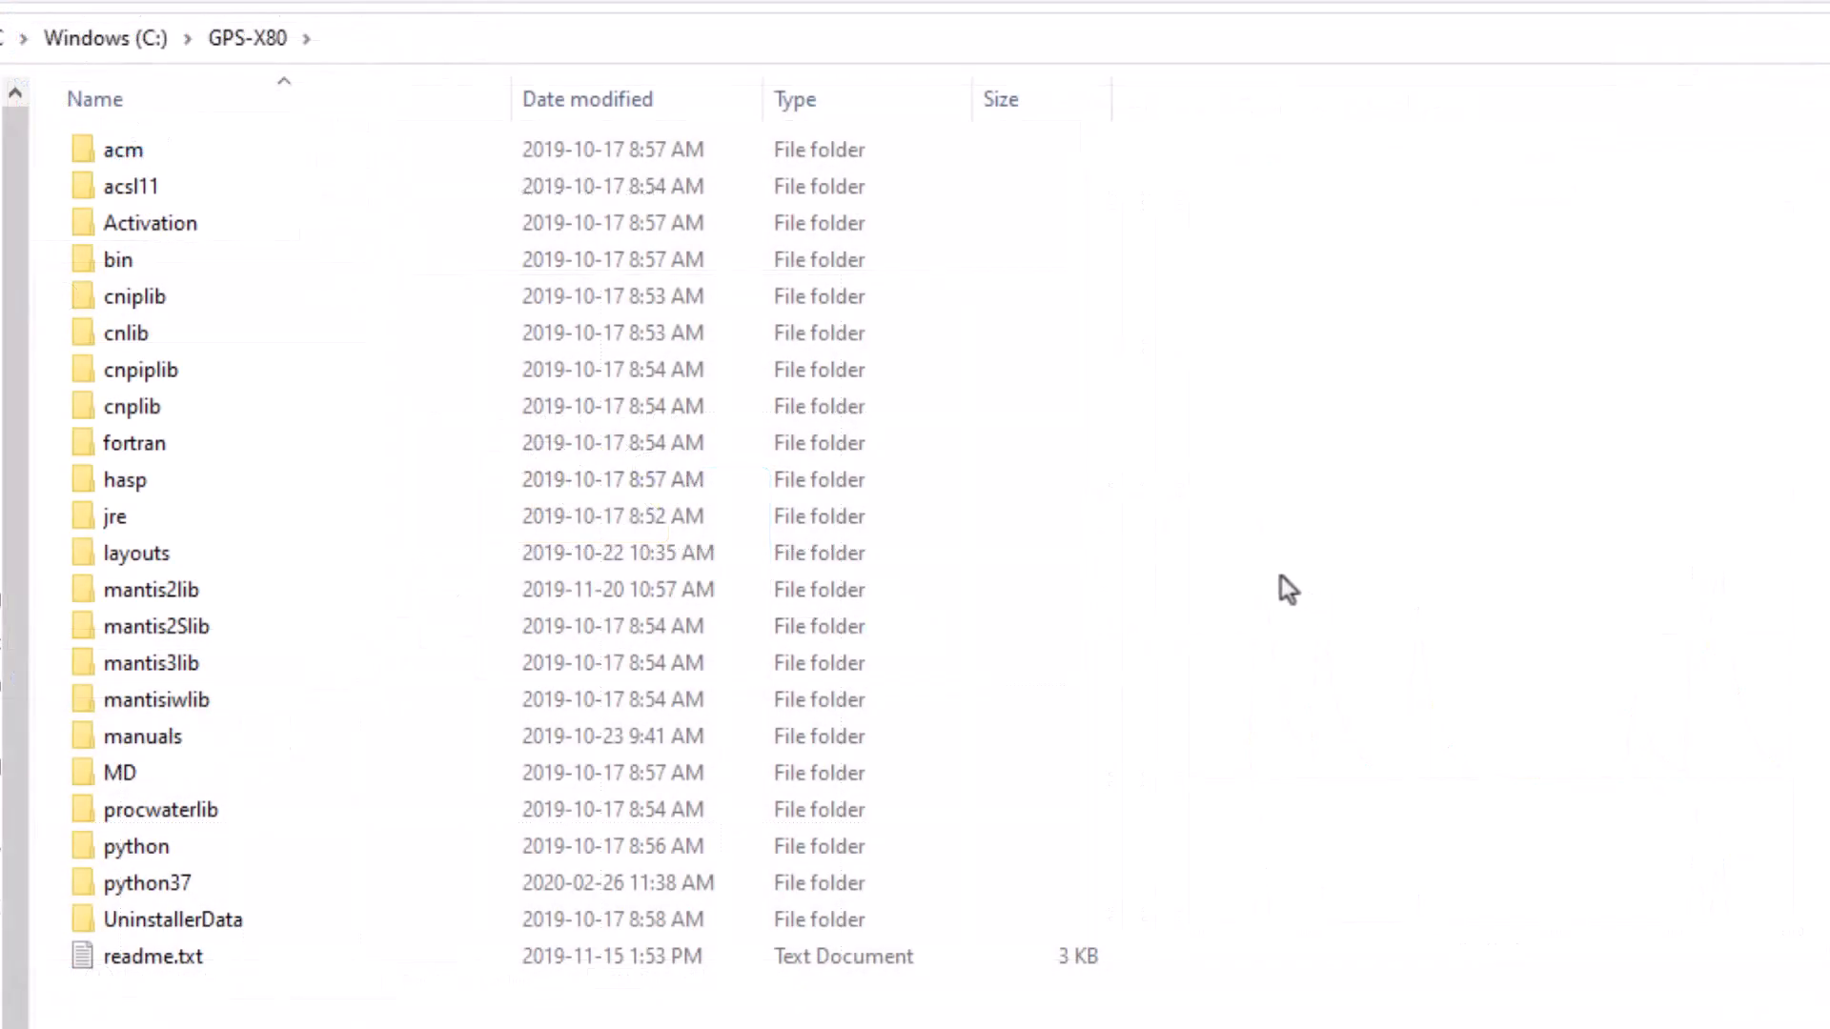
Open tutorial15-Delay.py from GPS-X80\layouts\08tutorials and save a copy under the same name in the Desktop folder GPS-X_V8.0_Tutorials.
{"action": "left_click", "coordinate": [217, 555]}
{"action": "double_click", "coordinate": [217, 555]}
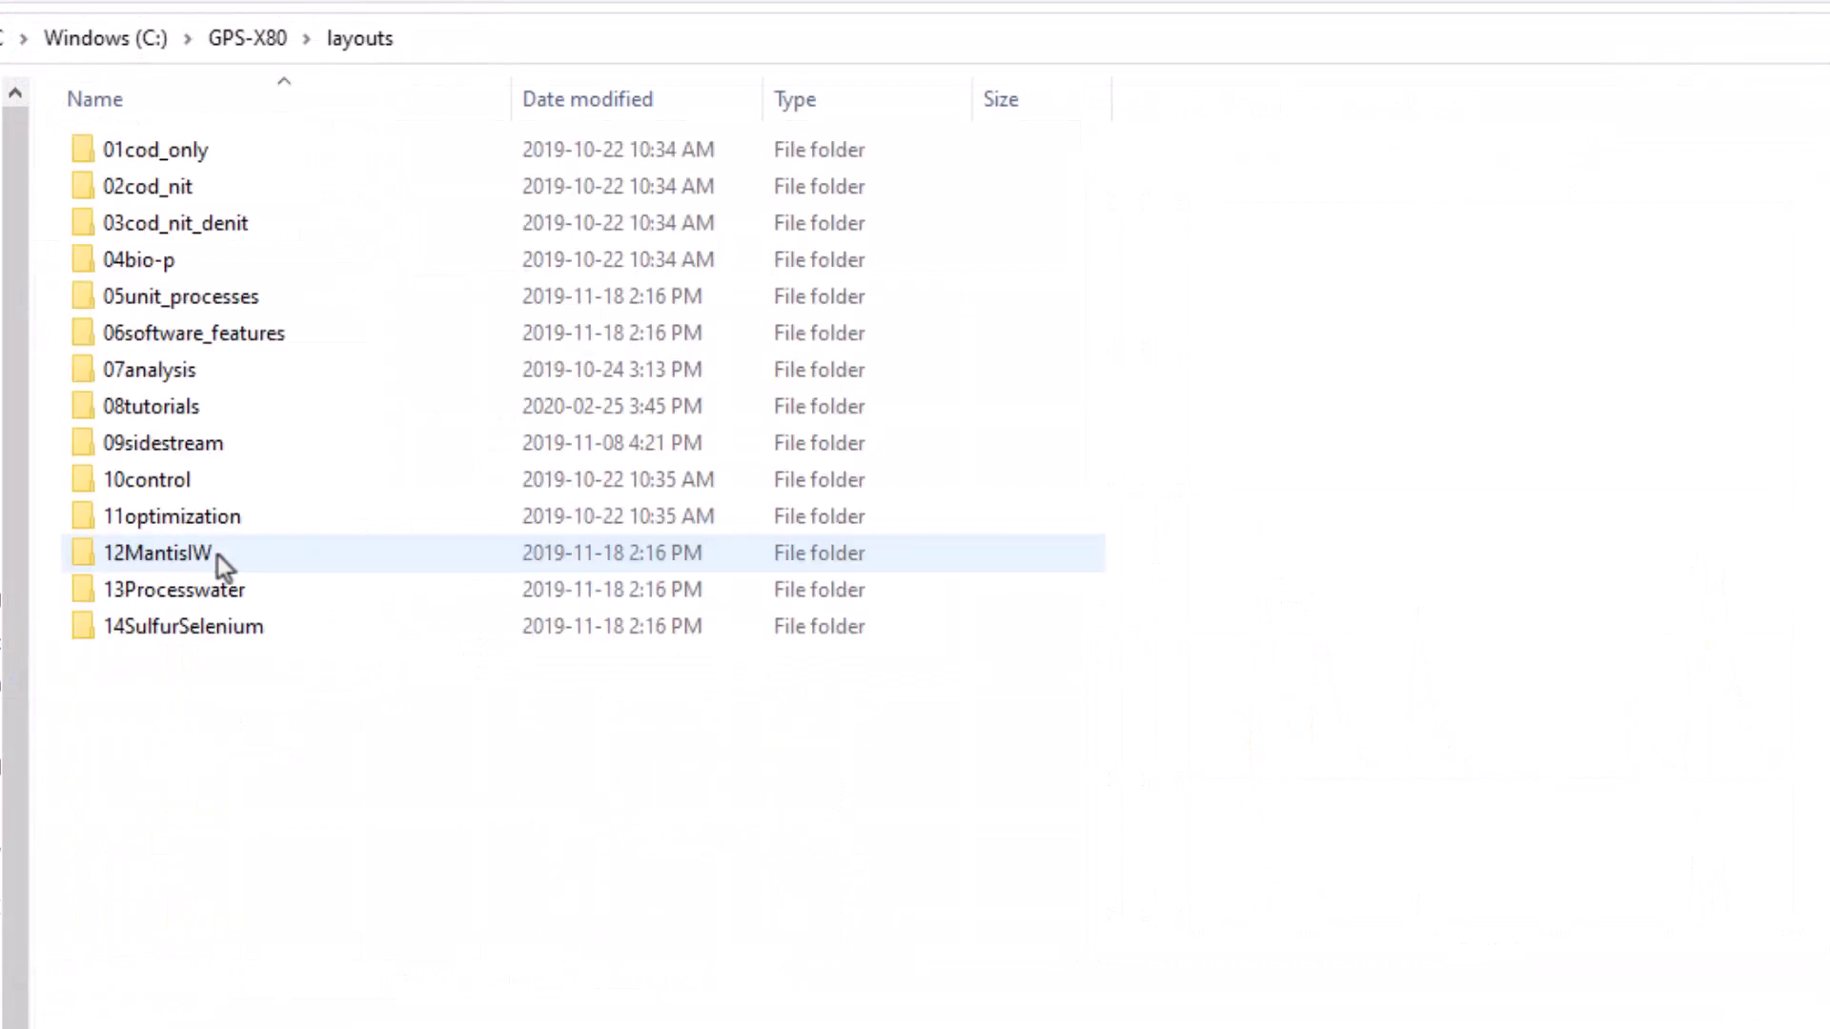
{"action": "double_click", "coordinate": [183, 417]}
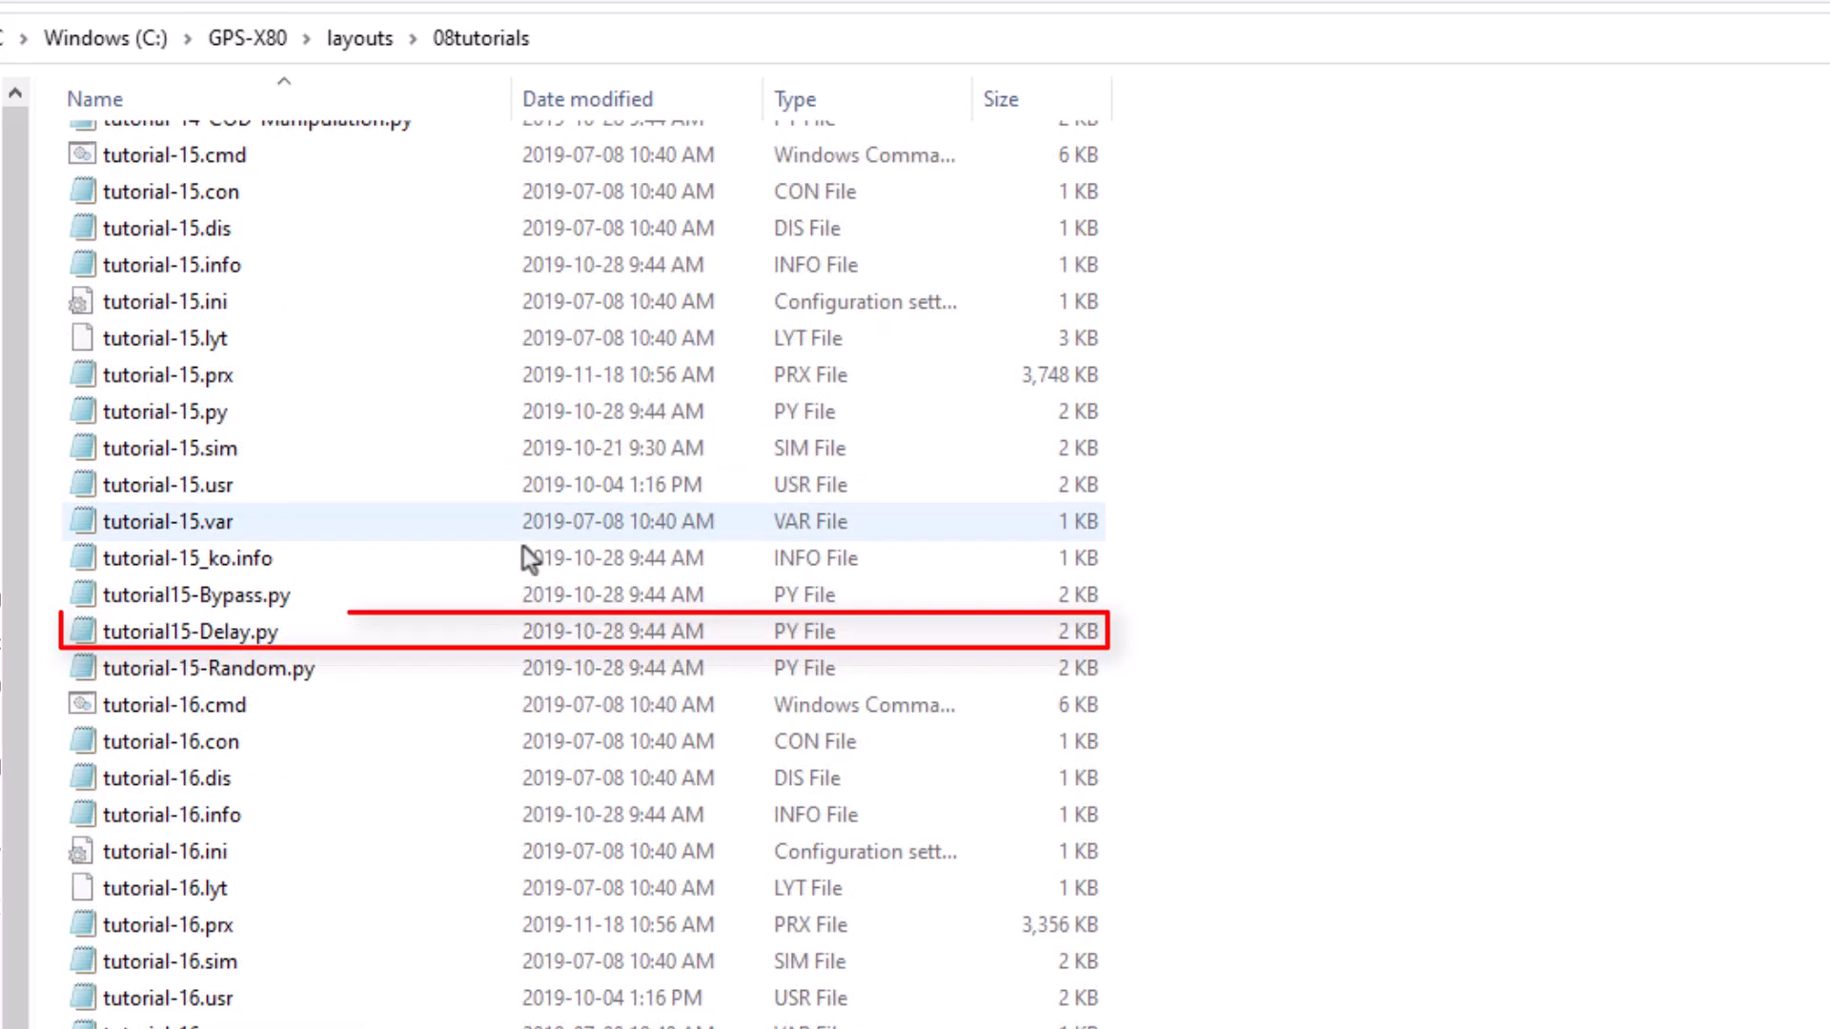
{"action": "double_click", "coordinate": [278, 633]}
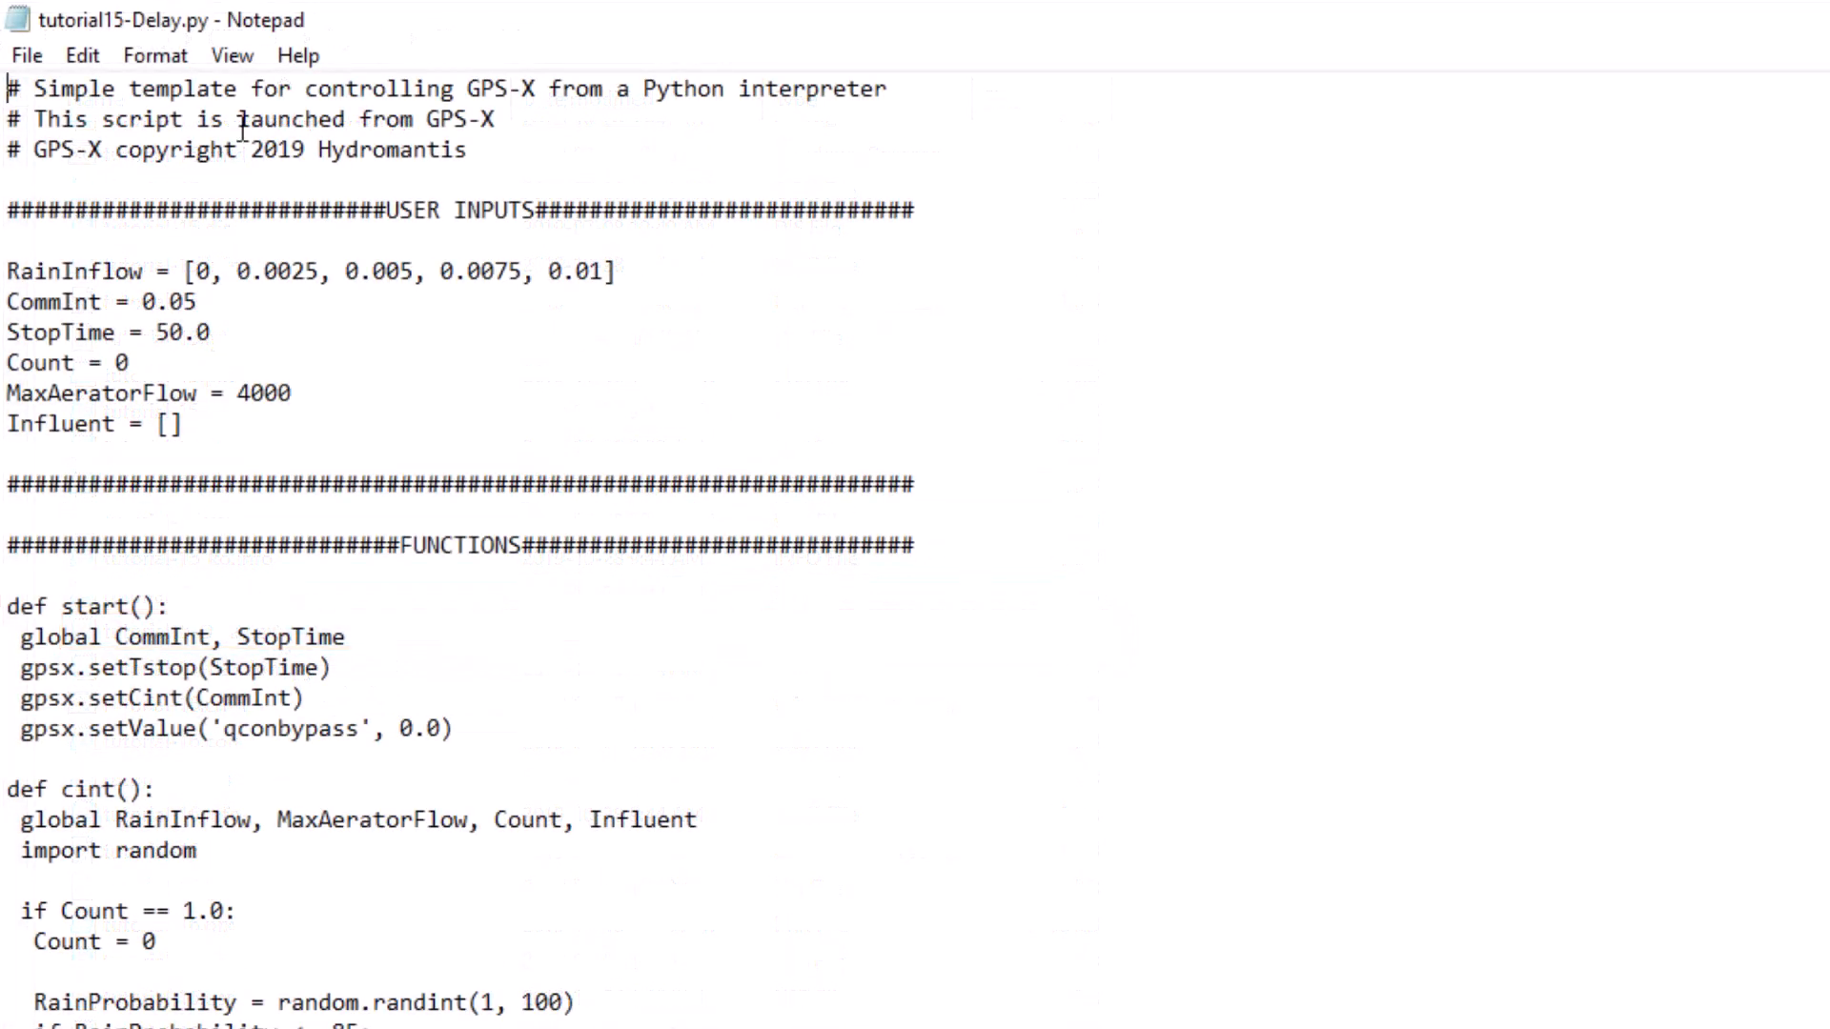
{"action": "left_click", "coordinate": [26, 56]}
{"action": "left_click", "coordinate": [72, 245]}
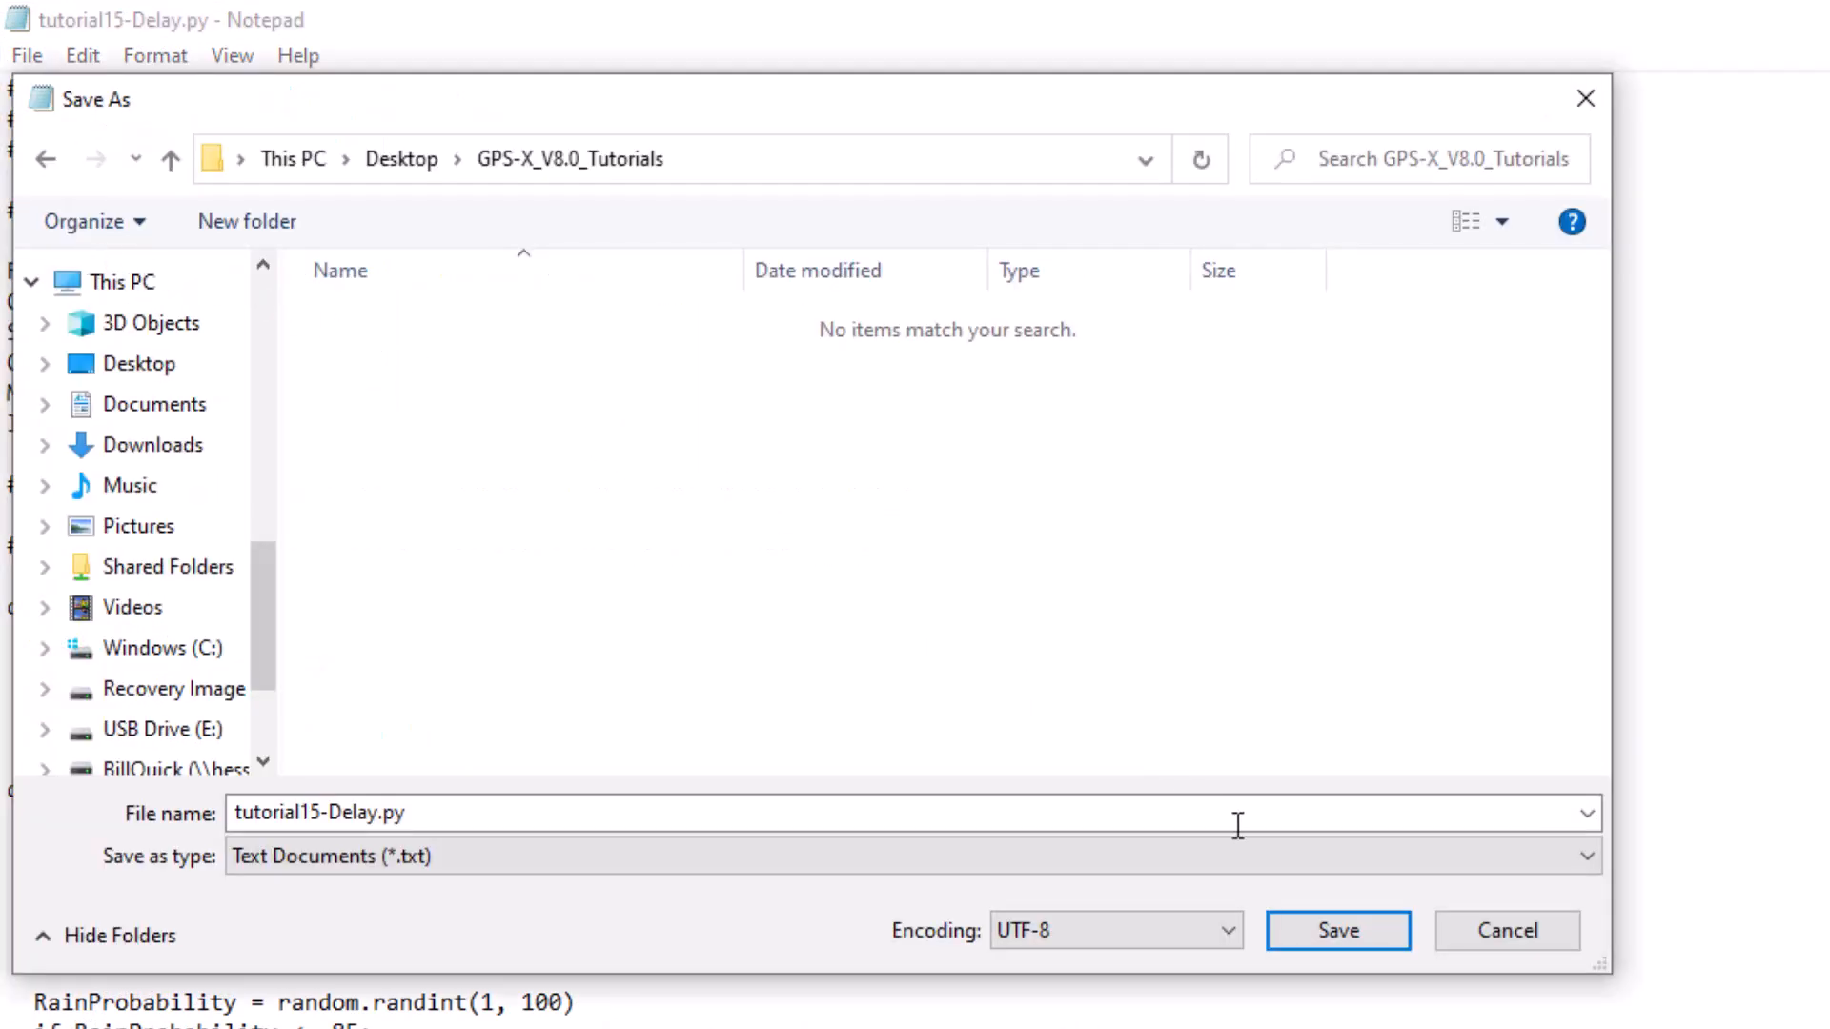
{"action": "left_click", "coordinate": [1339, 931]}
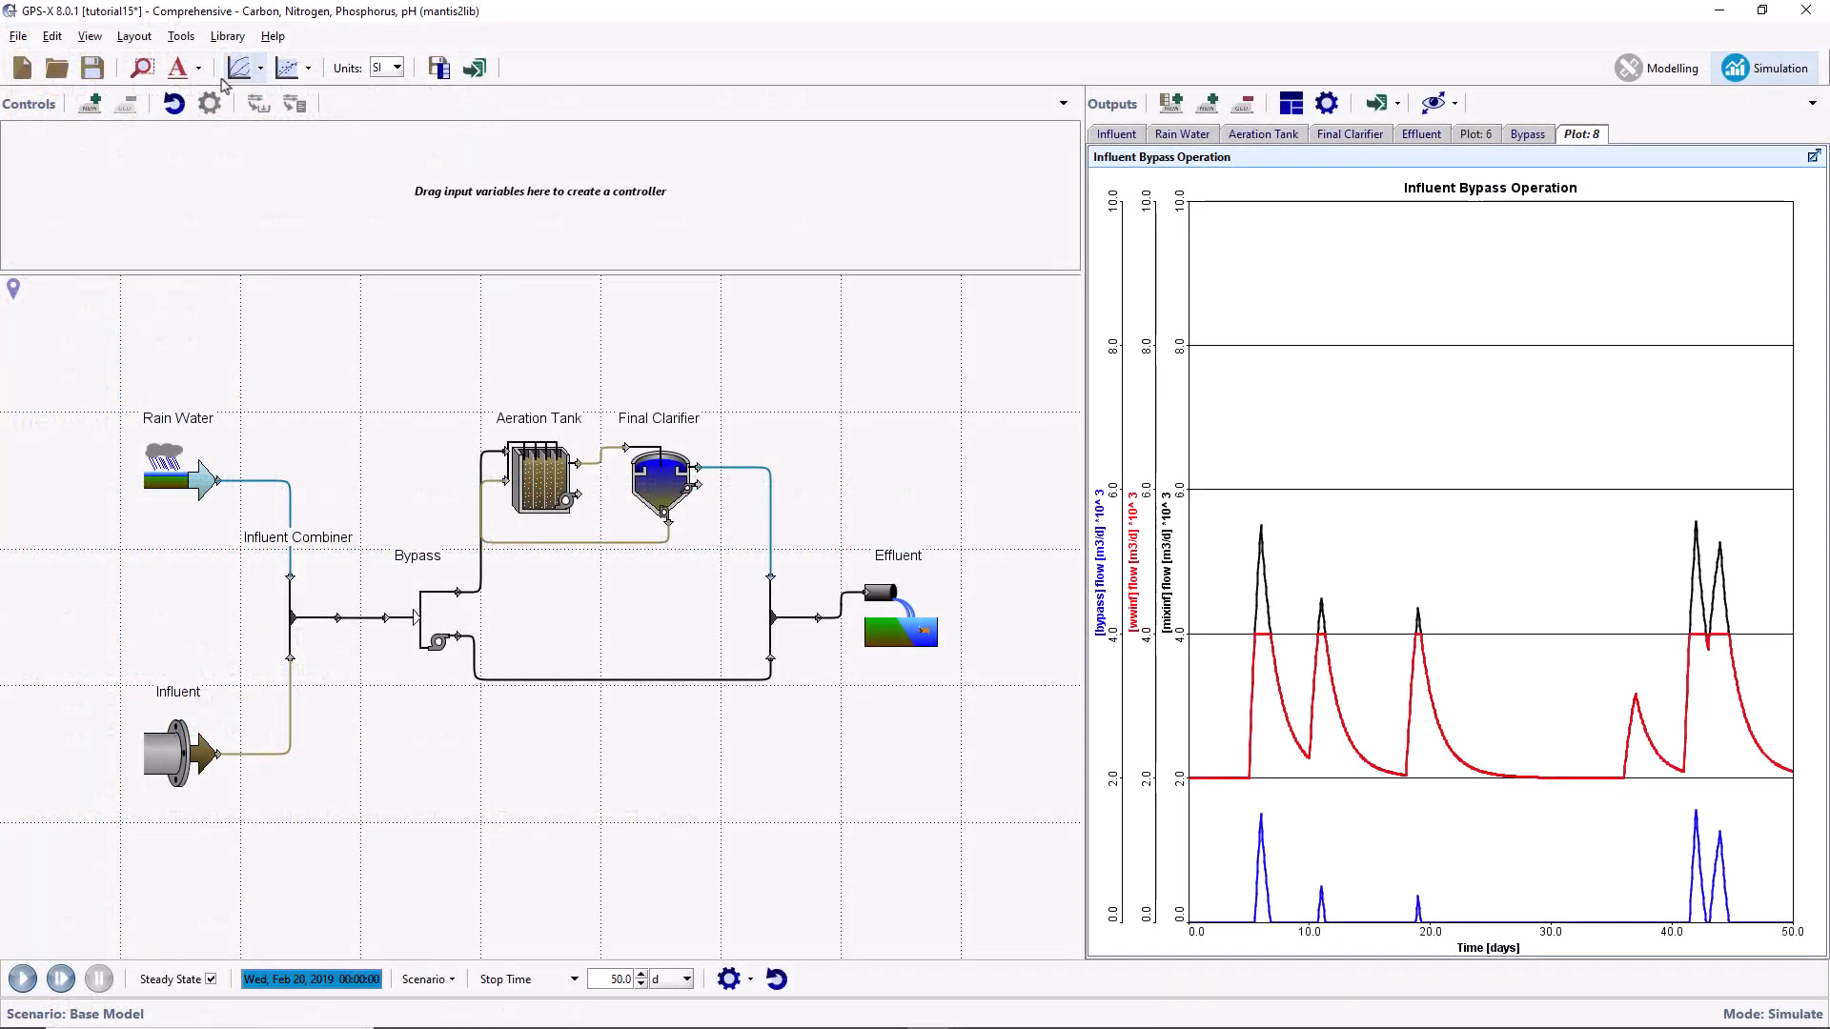
In GPS-X, open the Python Script Manager and add tutorial15-Delay.py from the GPS-X_V8.0_Tutorials folder.
{"action": "left_click", "coordinate": [181, 36]}
{"action": "left_click", "coordinate": [231, 223]}
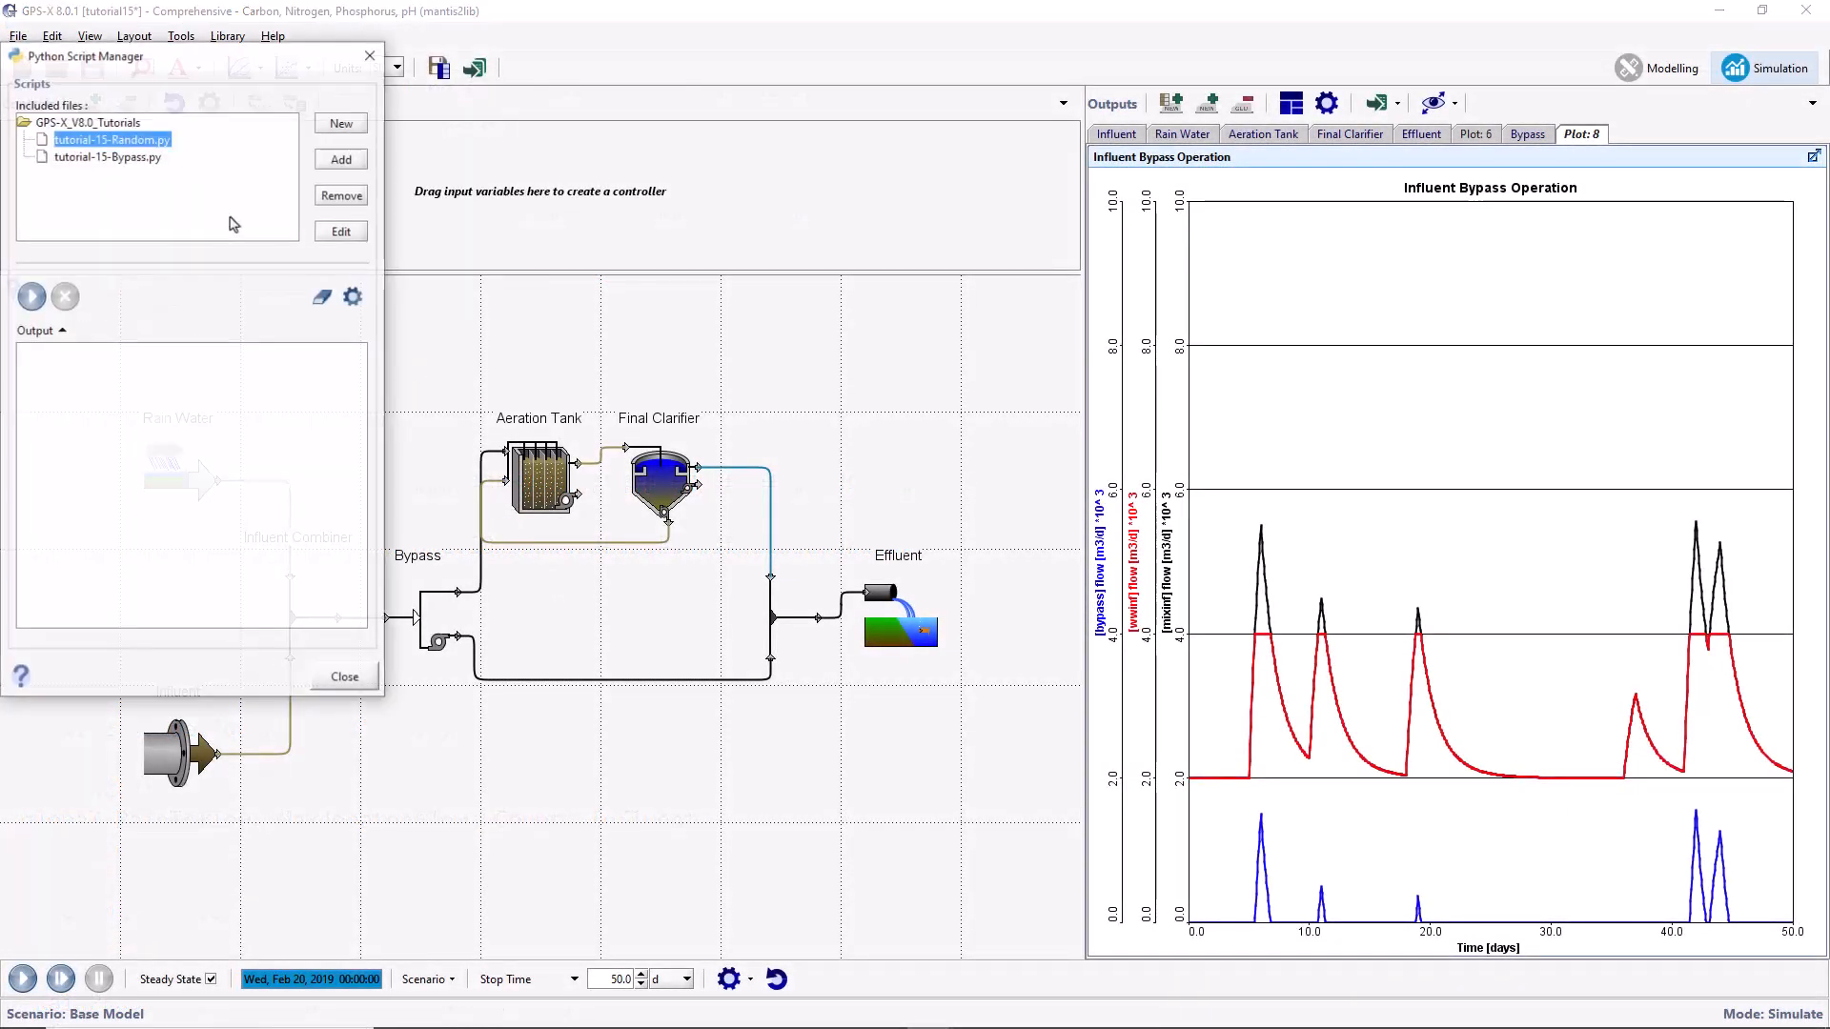
{"action": "left_click", "coordinate": [330, 162]}
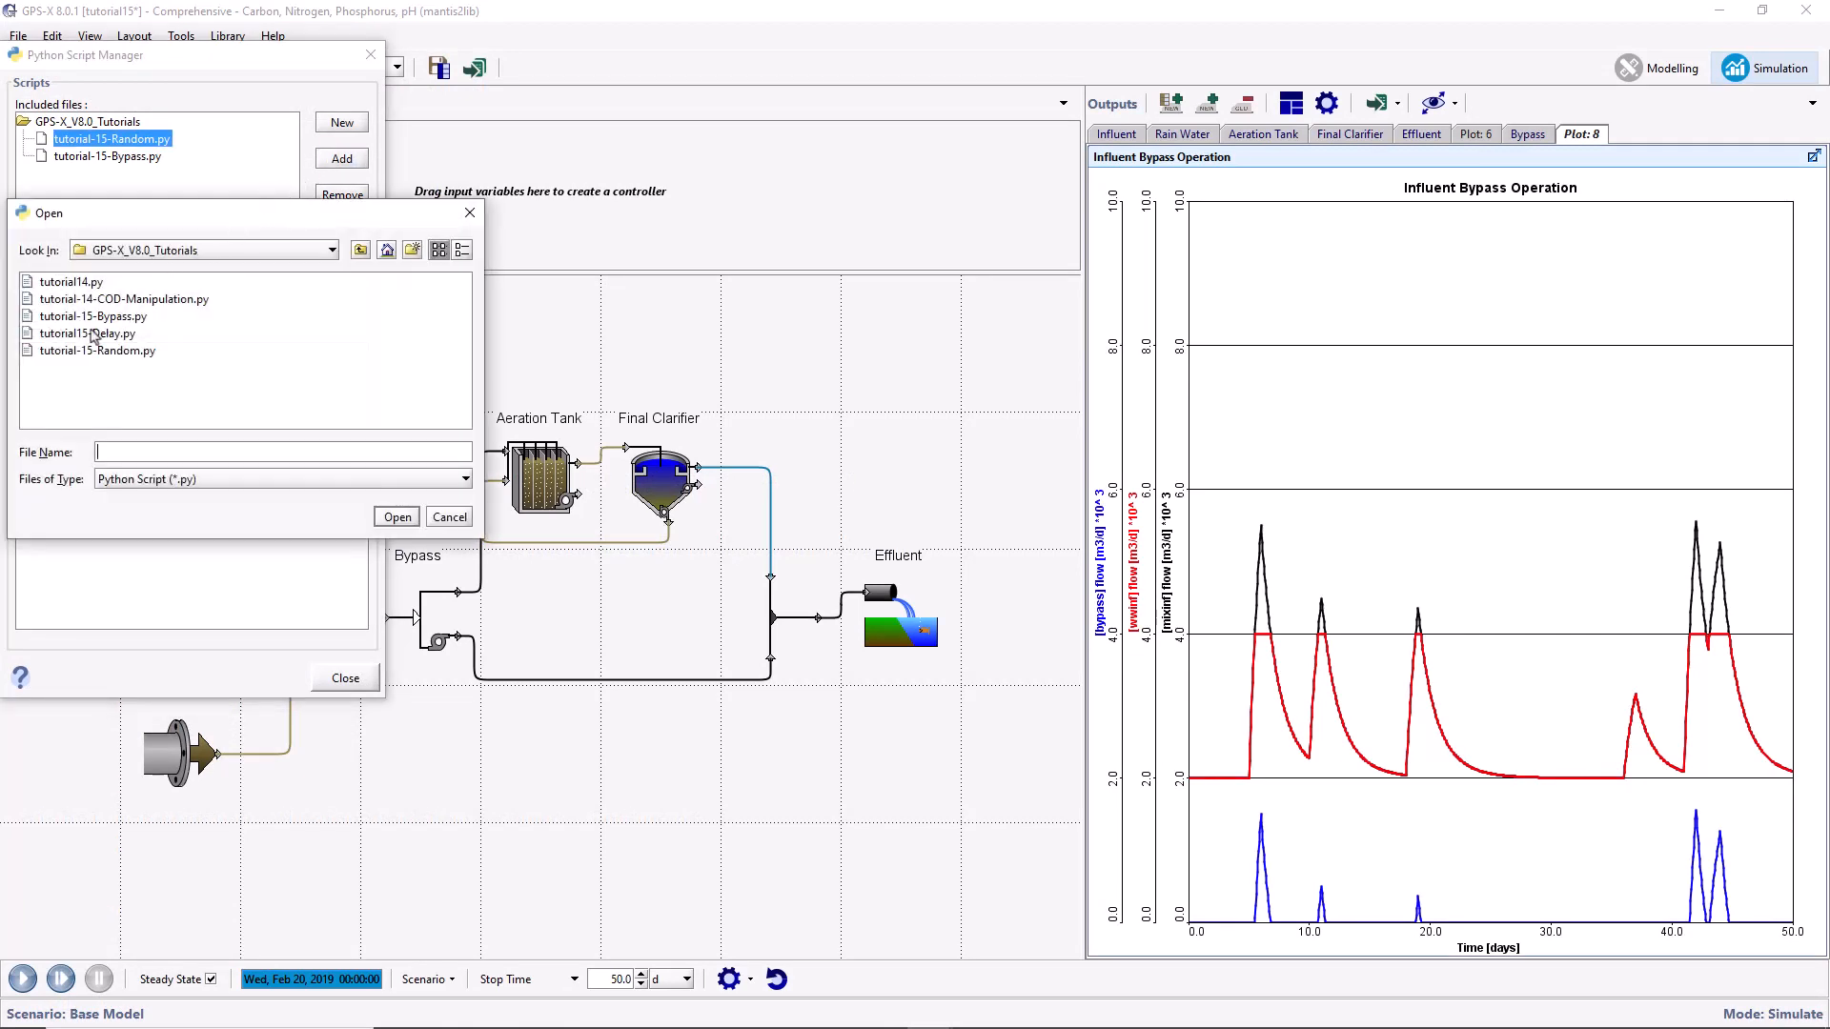
{"action": "left_click", "coordinate": [97, 333]}
{"action": "left_click", "coordinate": [385, 516]}
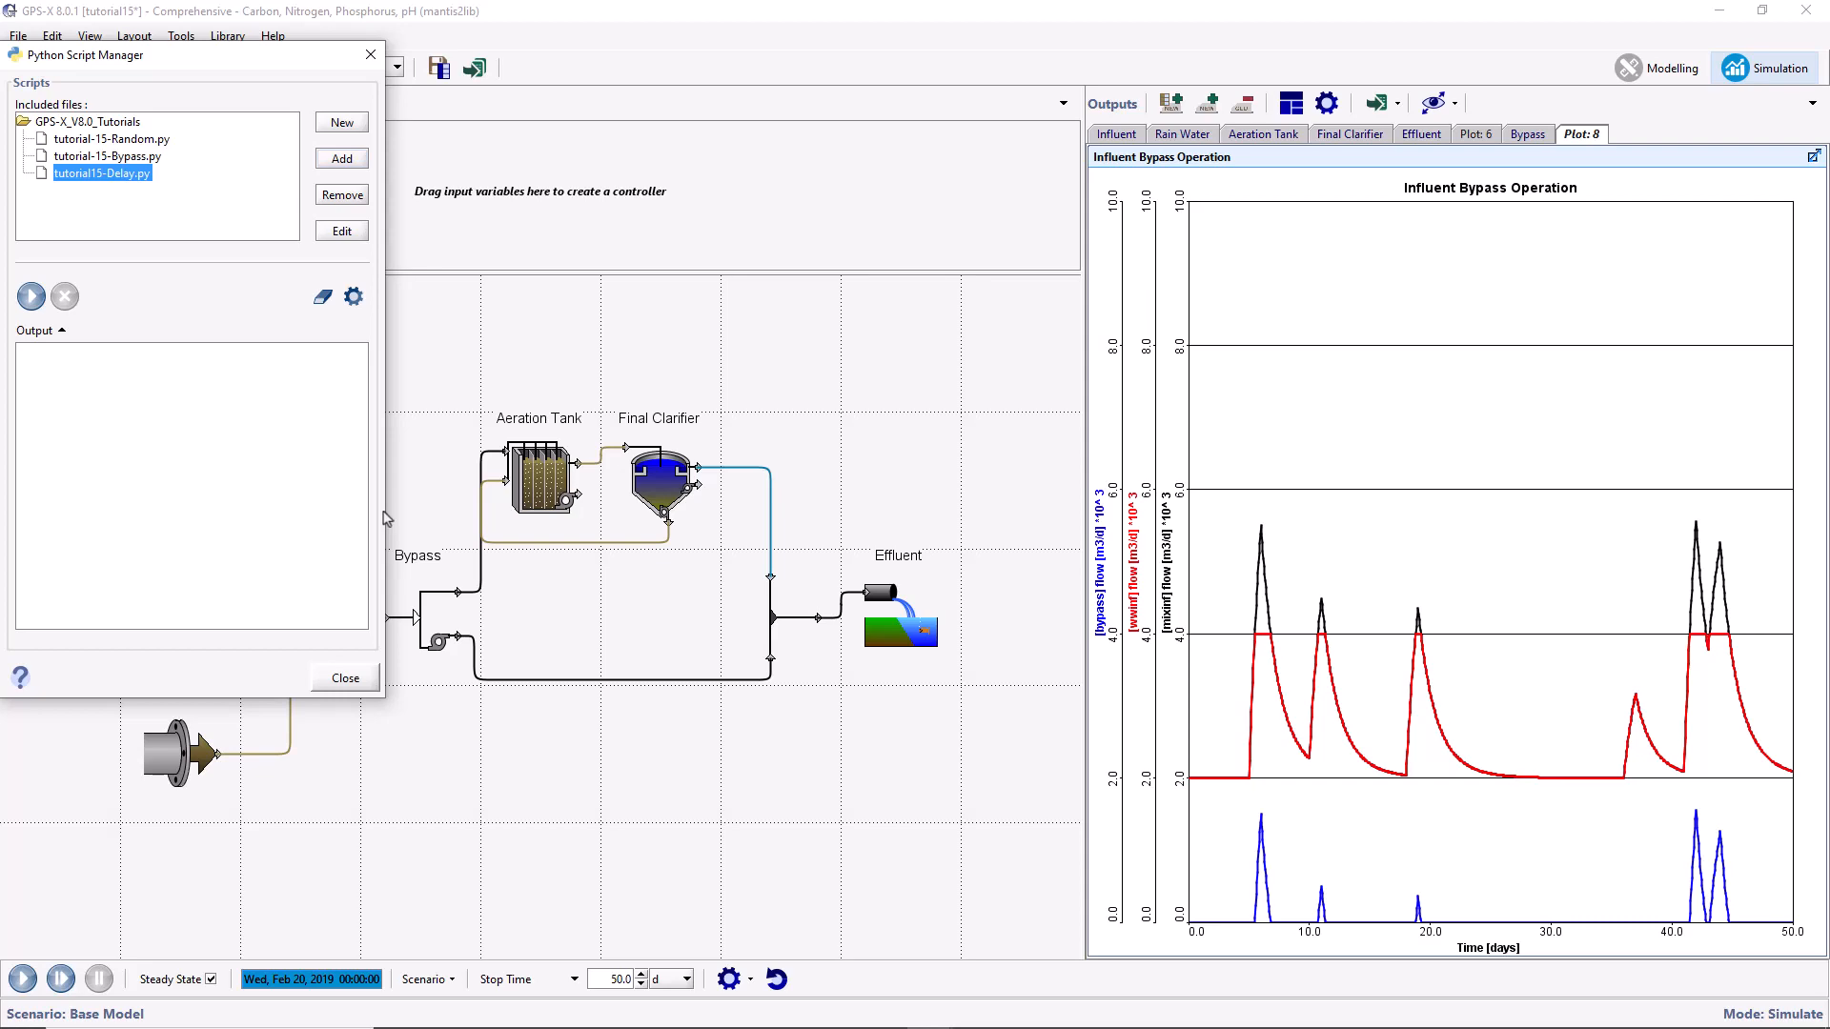
Open tutorial15-Delay.py for editing, examine its user inputs and the start() and cint() functions, and save the file.
{"action": "left_click", "coordinate": [344, 232]}
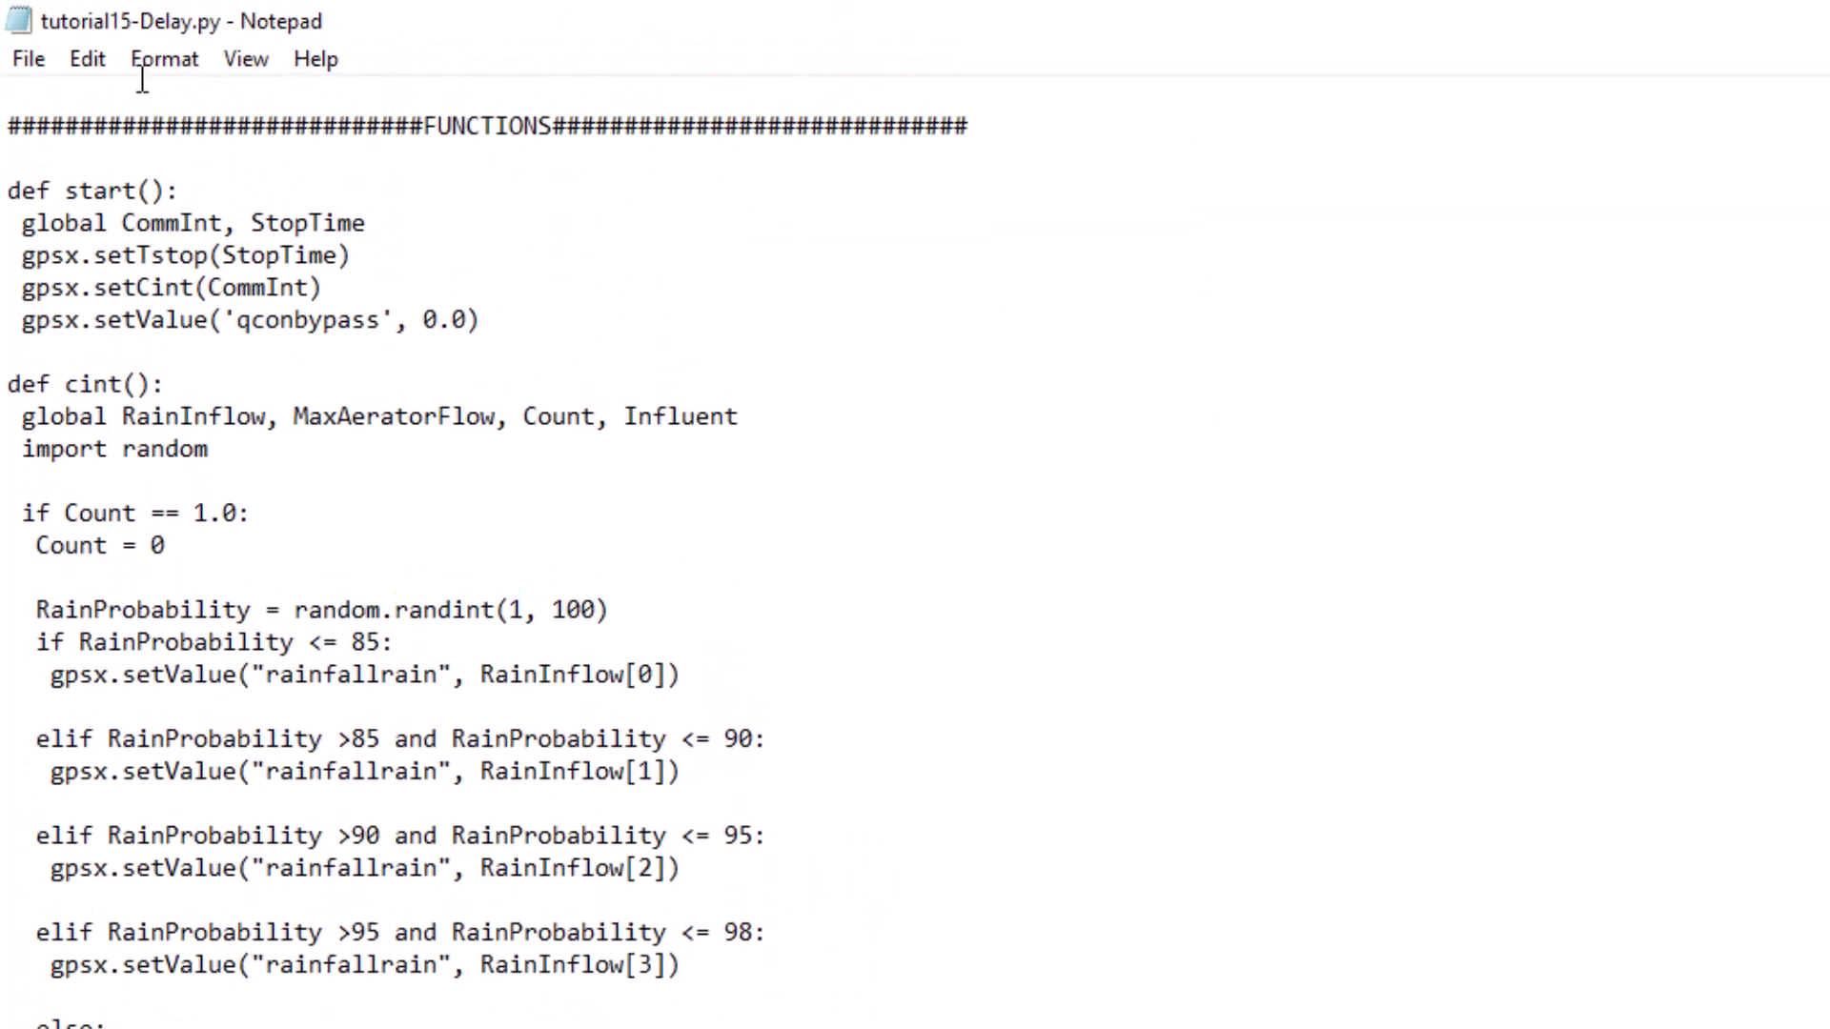
{"action": "left_click", "coordinate": [42, 63]}
{"action": "left_click", "coordinate": [107, 219]}
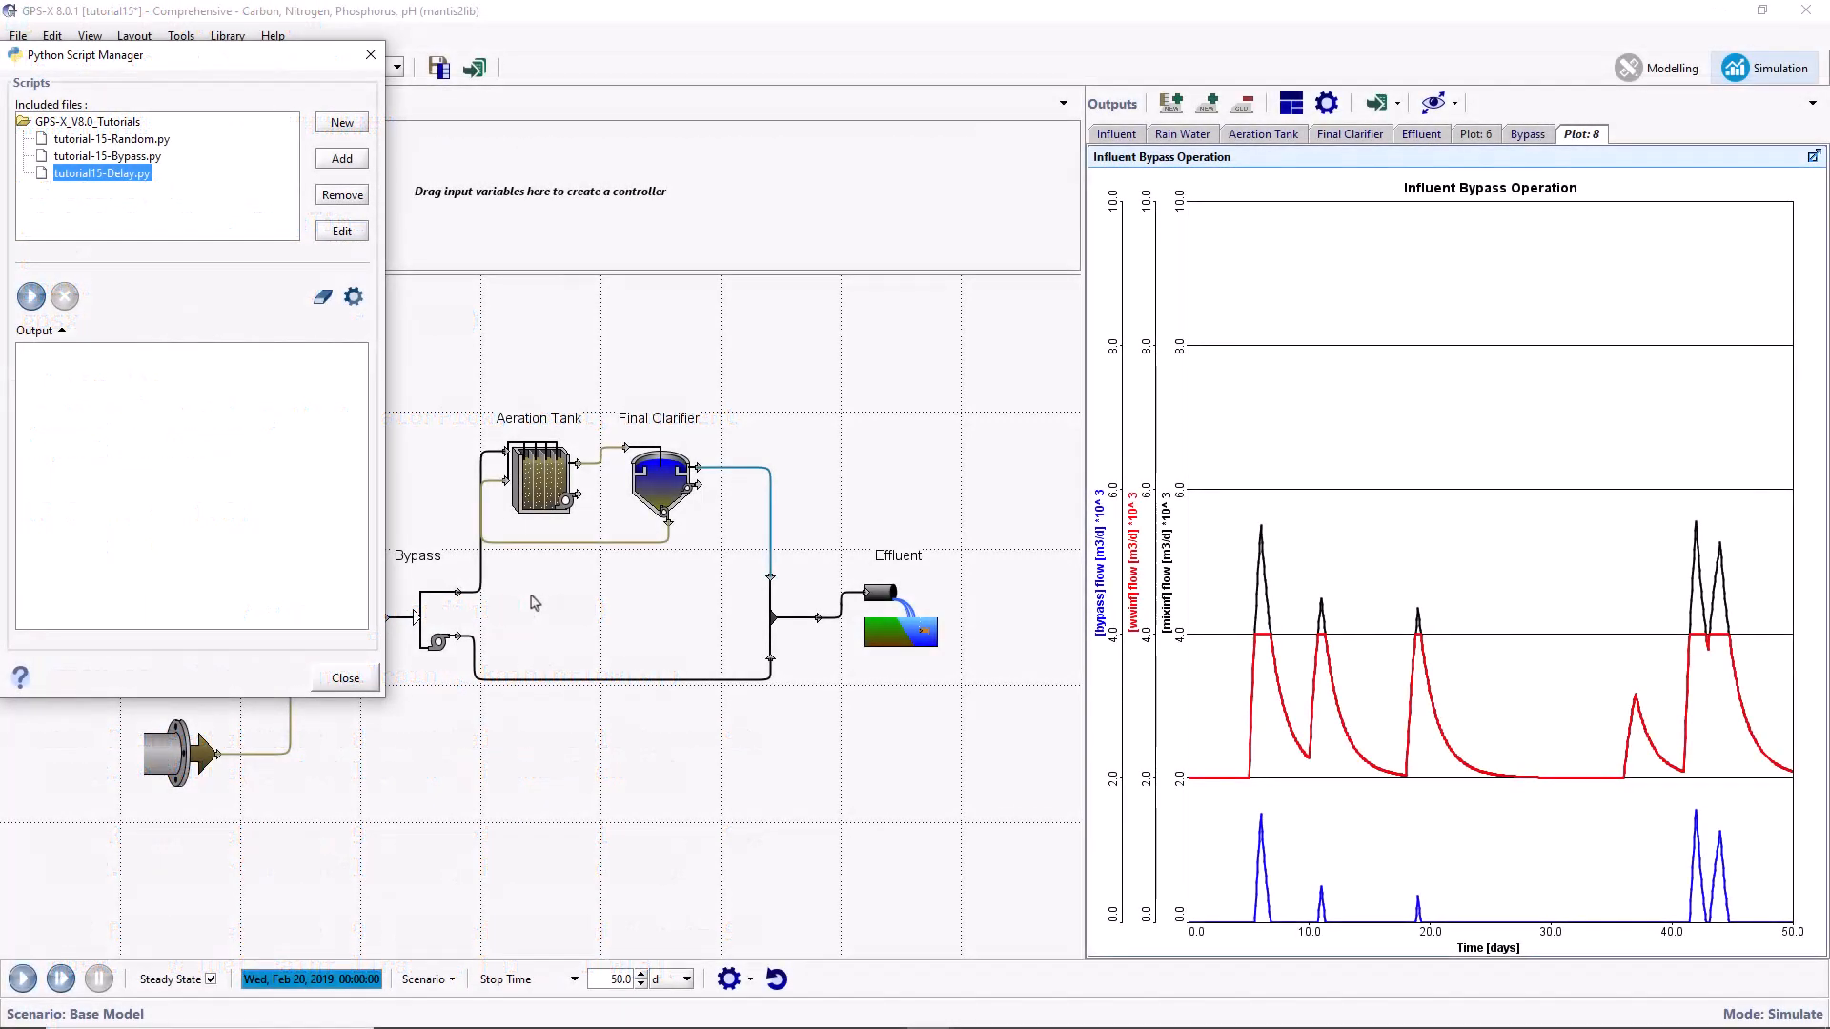
Run the tutorial15-Delay.py script, close the Python Script Manager, and save the tutorial15 layout.
{"action": "left_click", "coordinate": [34, 298]}
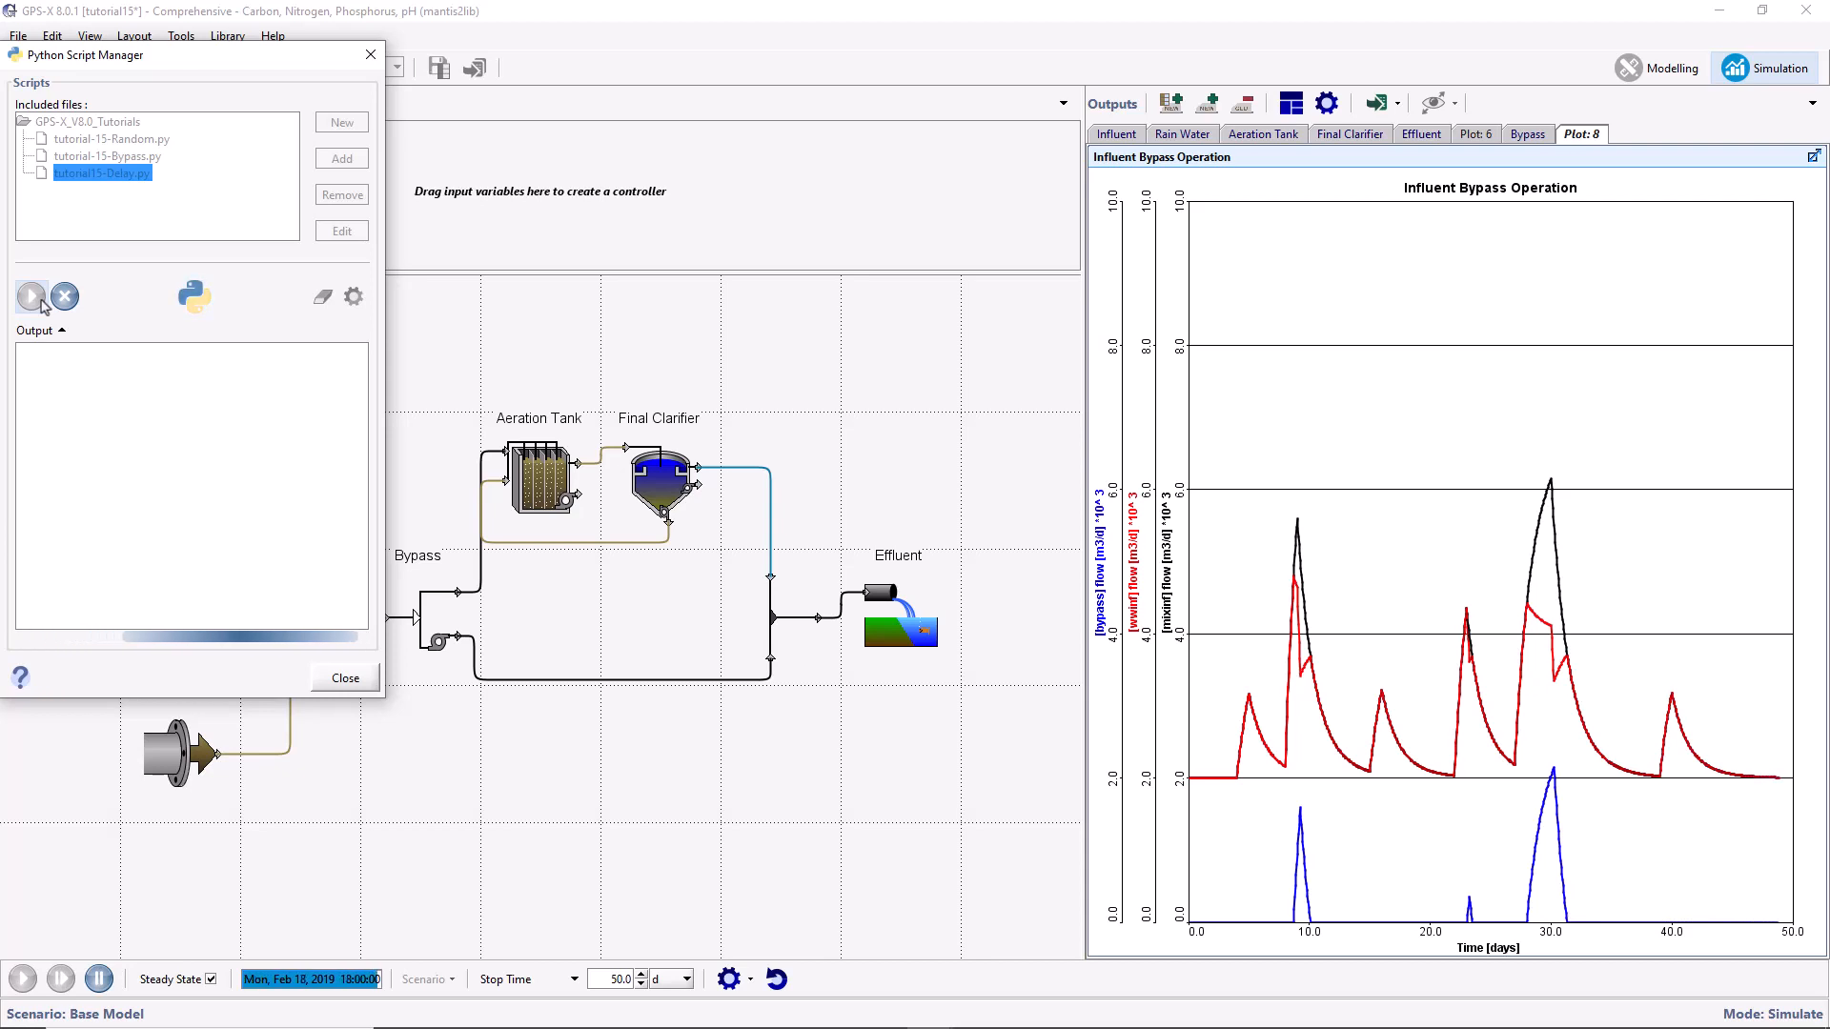
{"action": "left_click", "coordinate": [345, 680]}
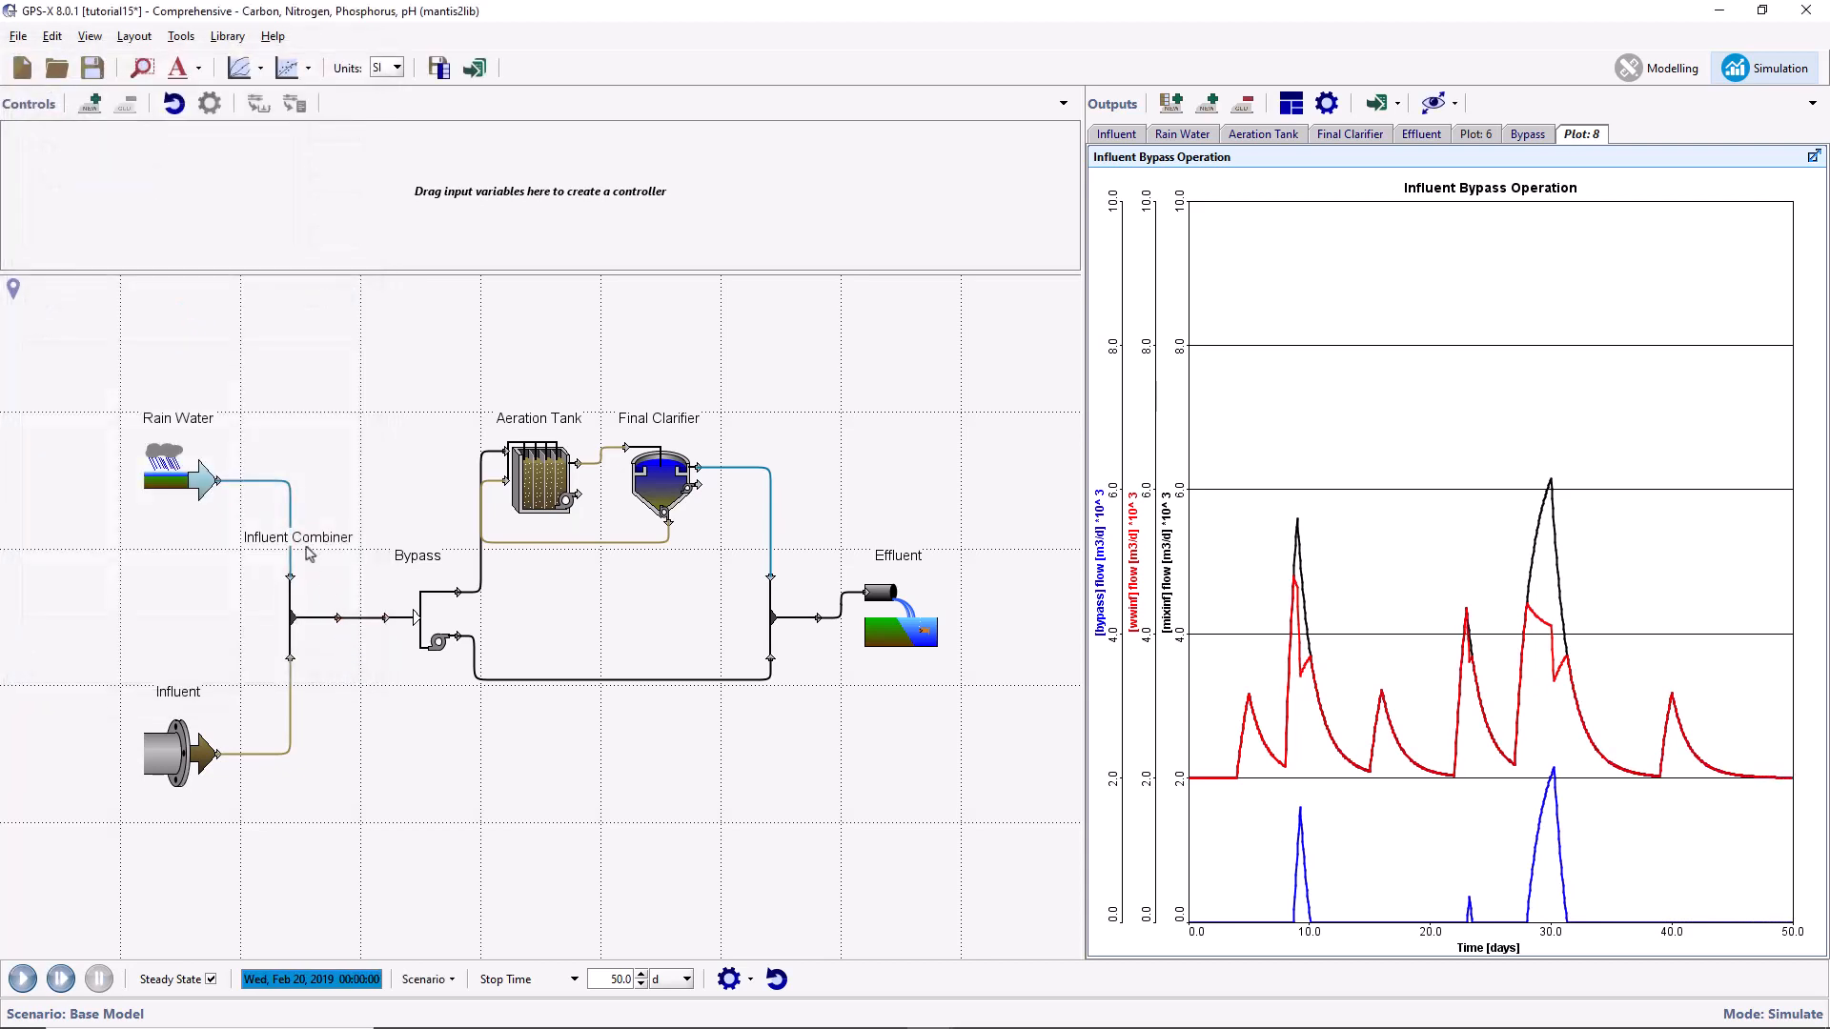
{"action": "left_click", "coordinate": [92, 68]}
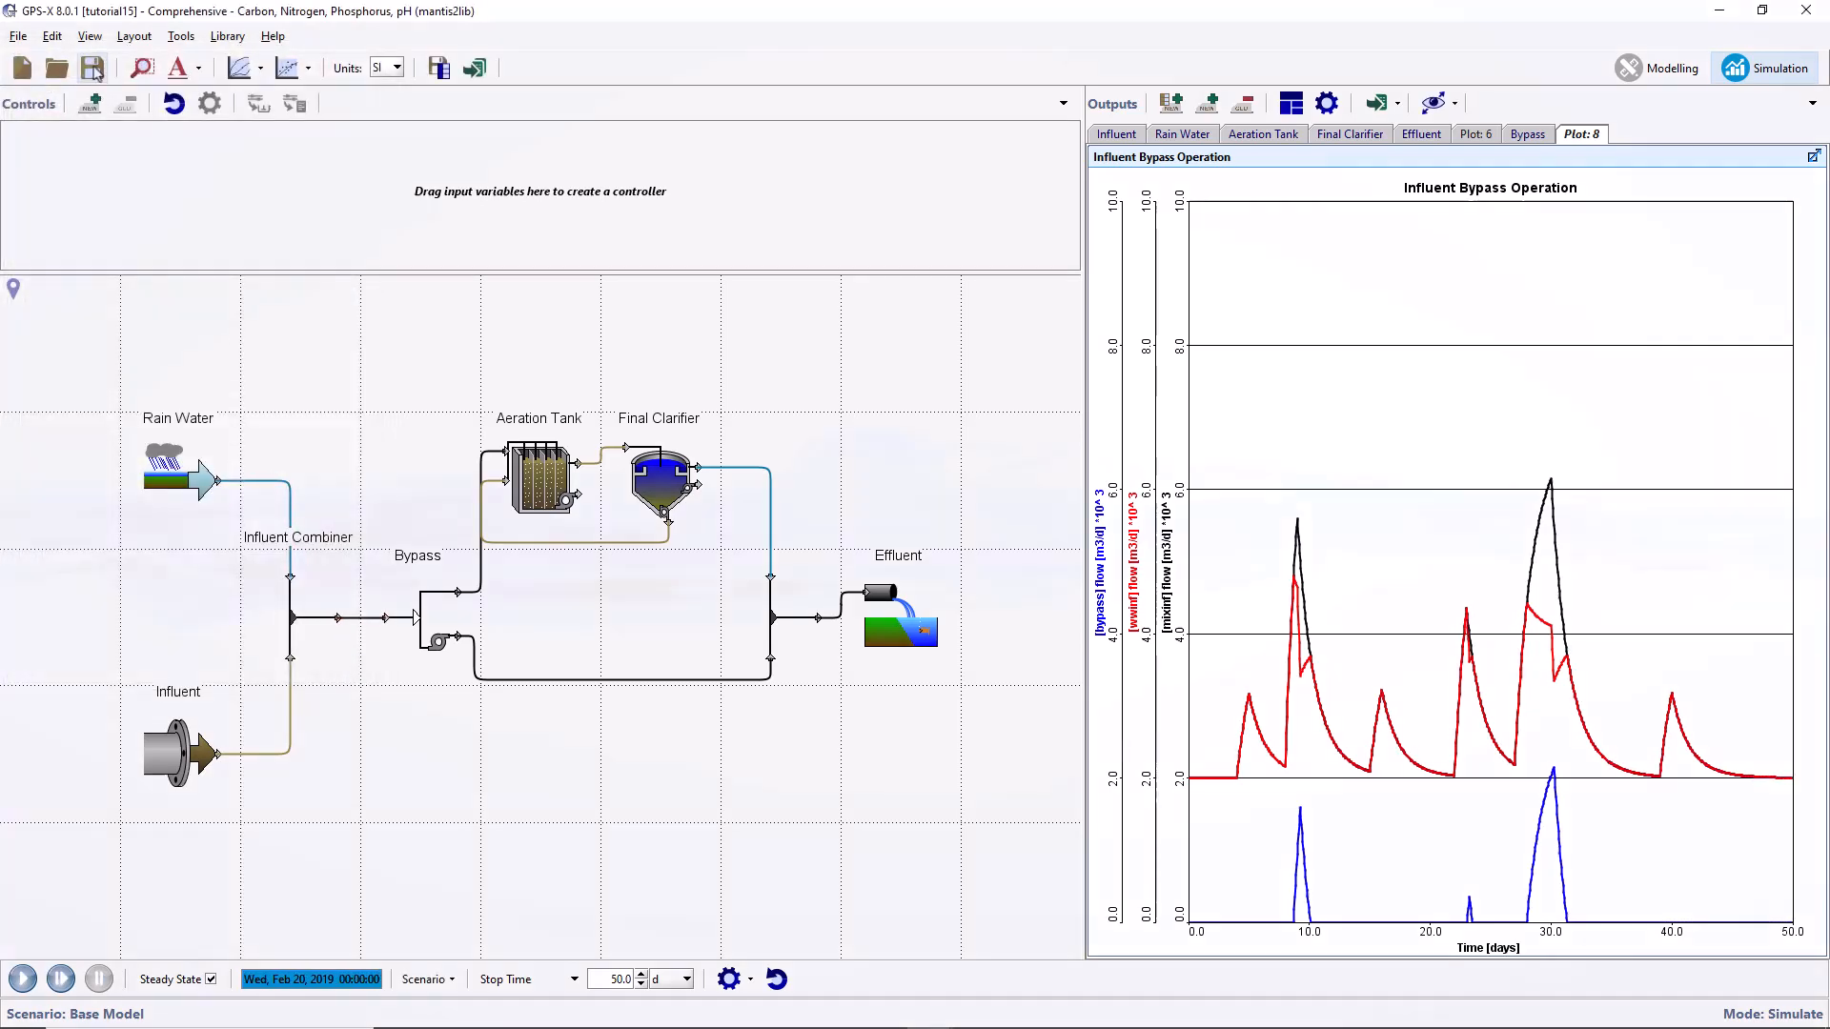